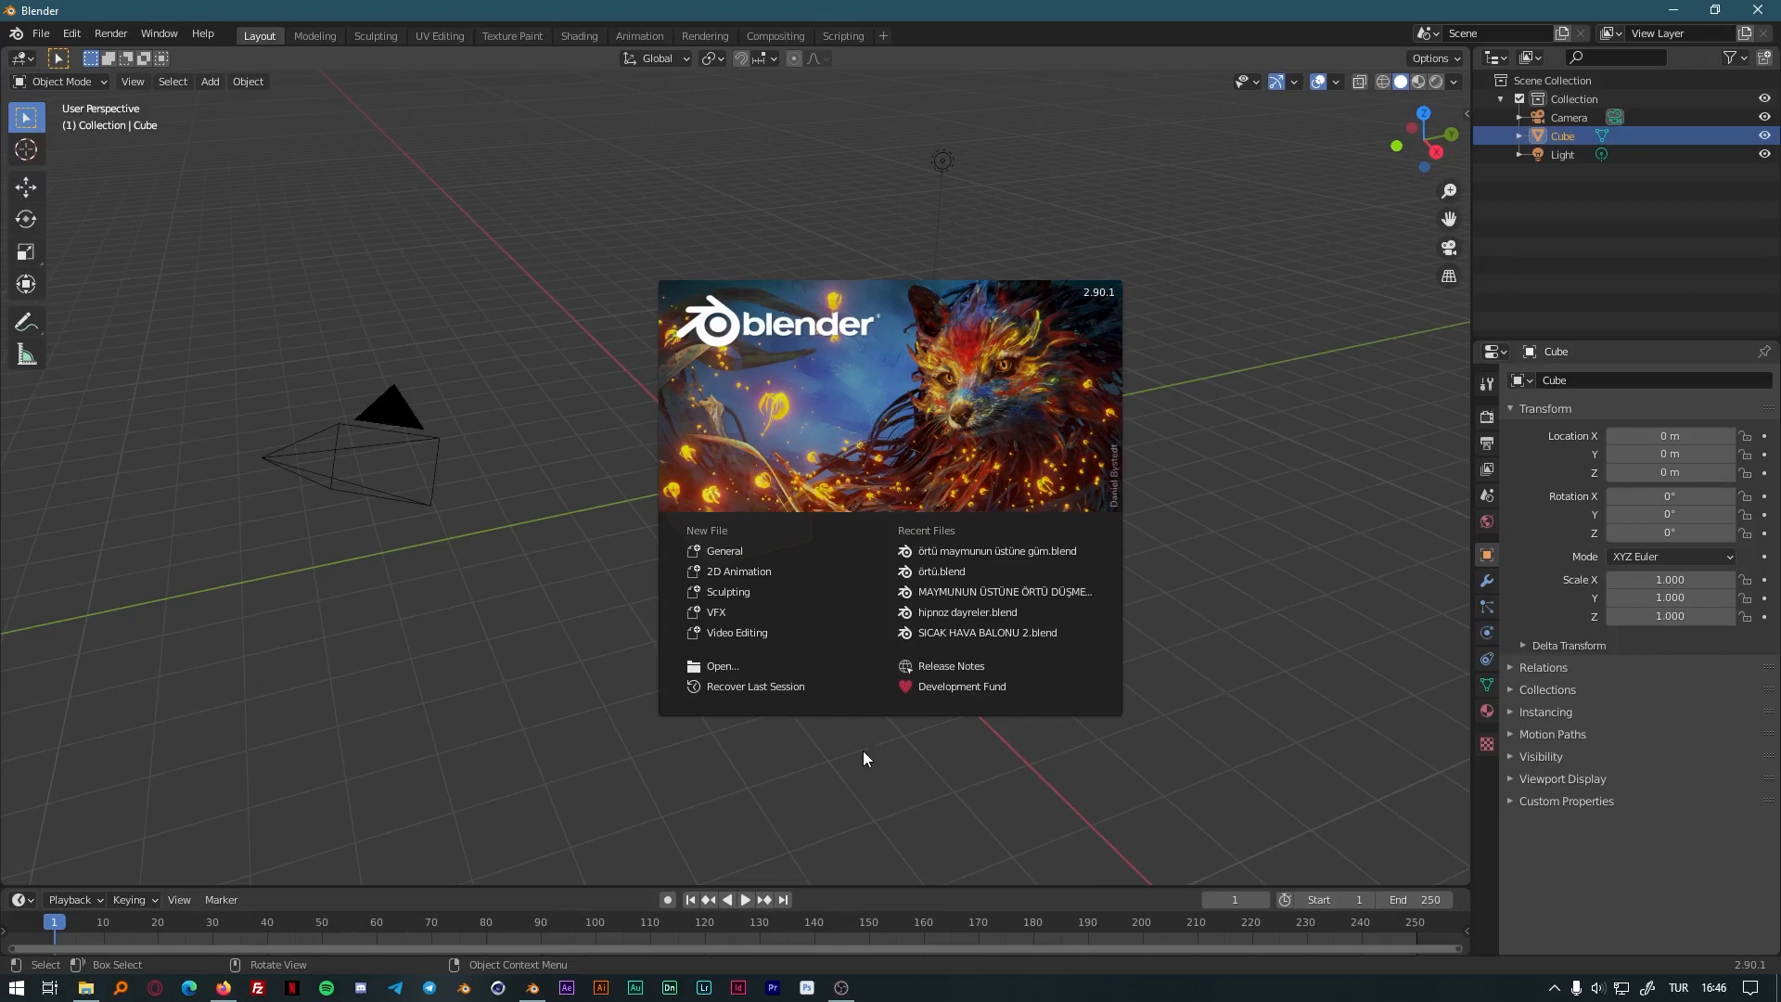
Dismiss the splash screen and turn on the Screencast Keys display in the 3D viewport.
click(1215, 633)
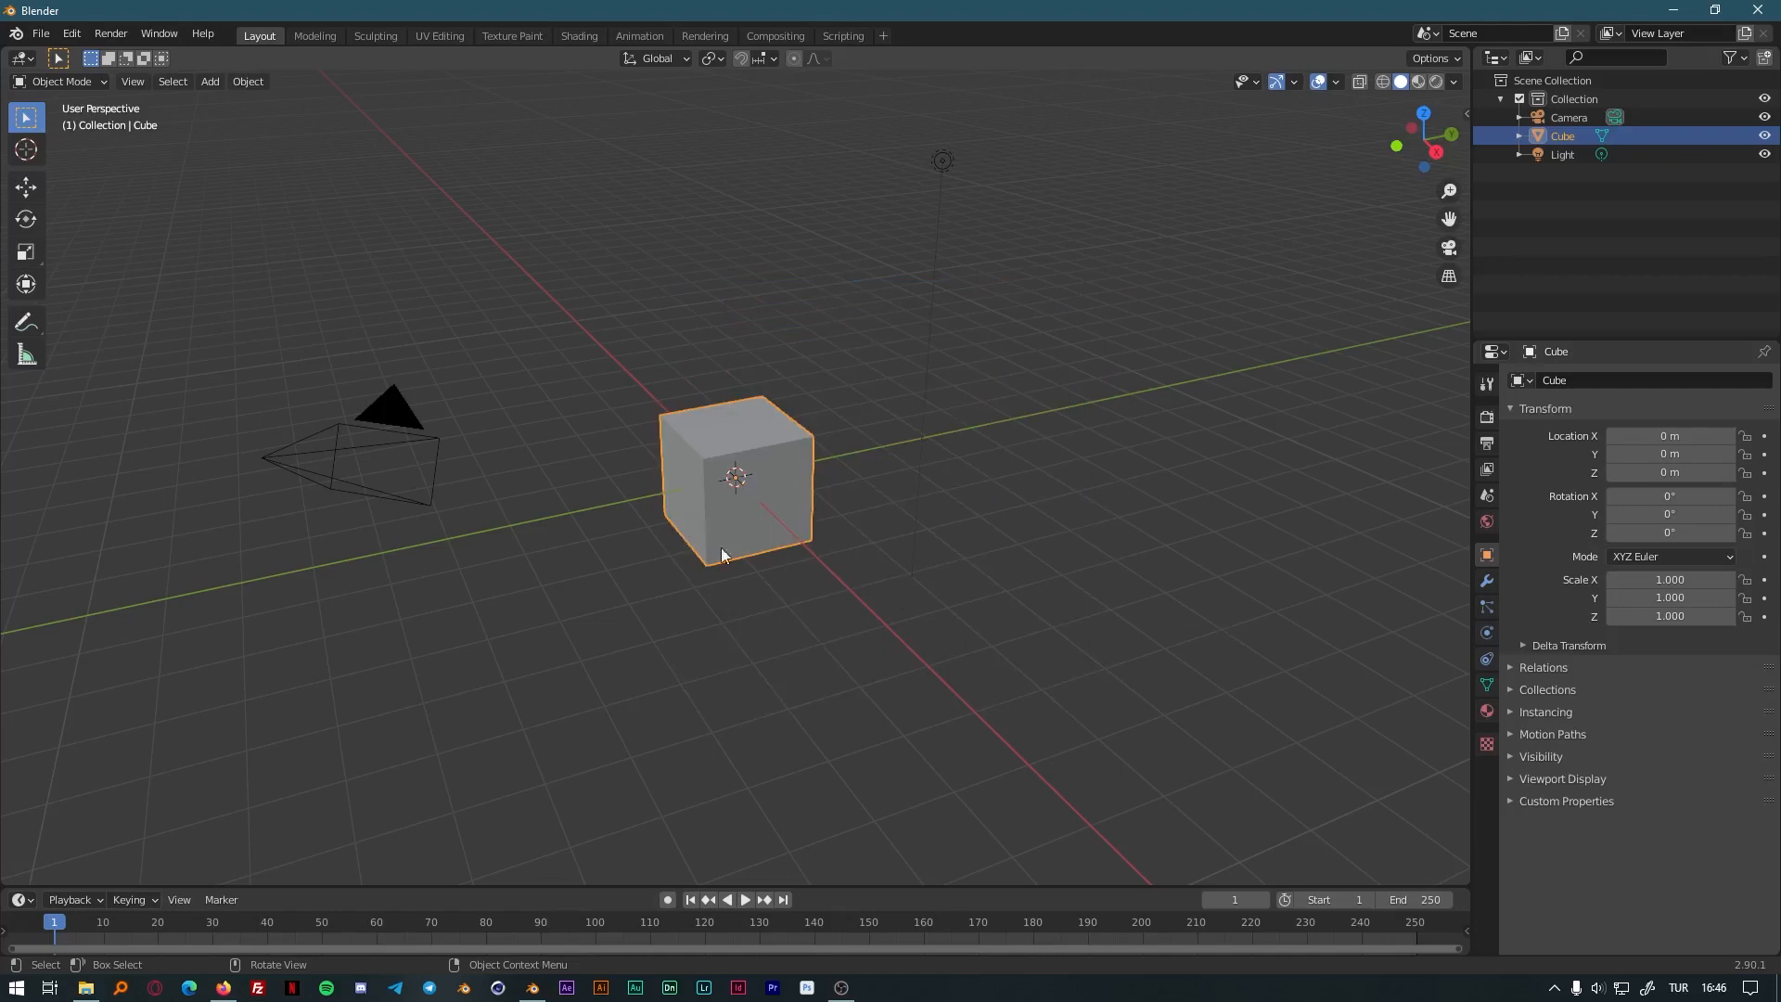
key(n)
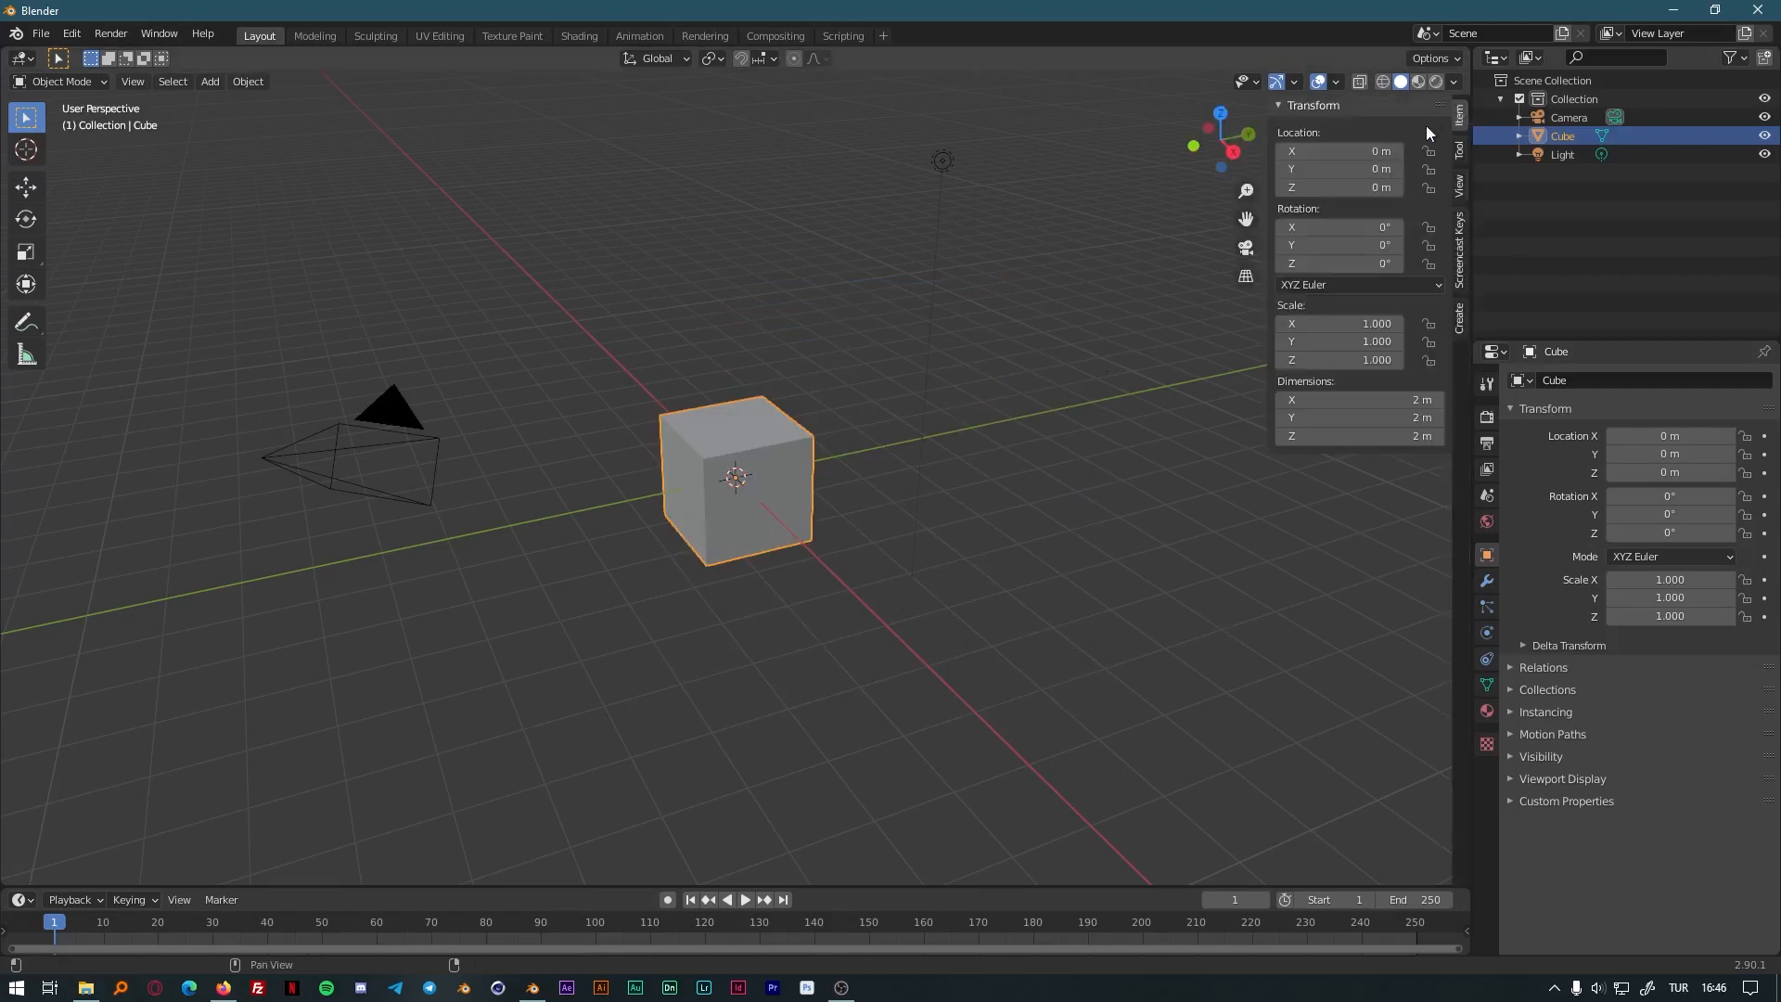
click(1458, 245)
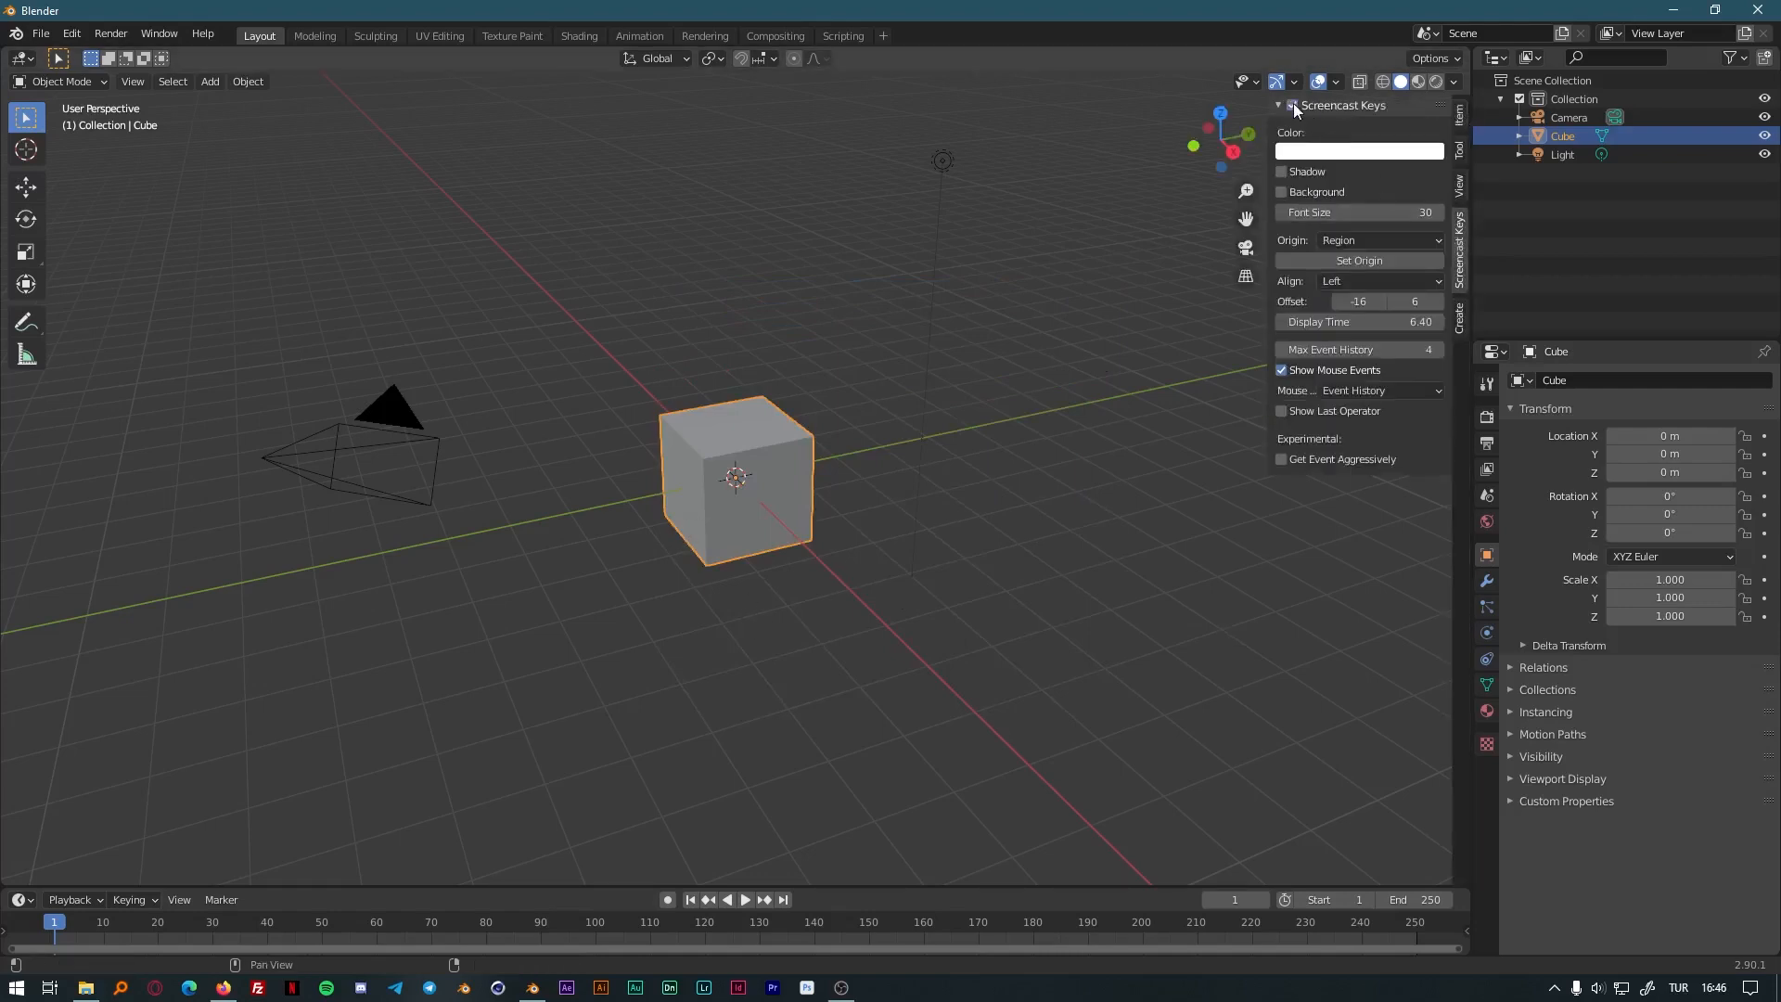
key(a)
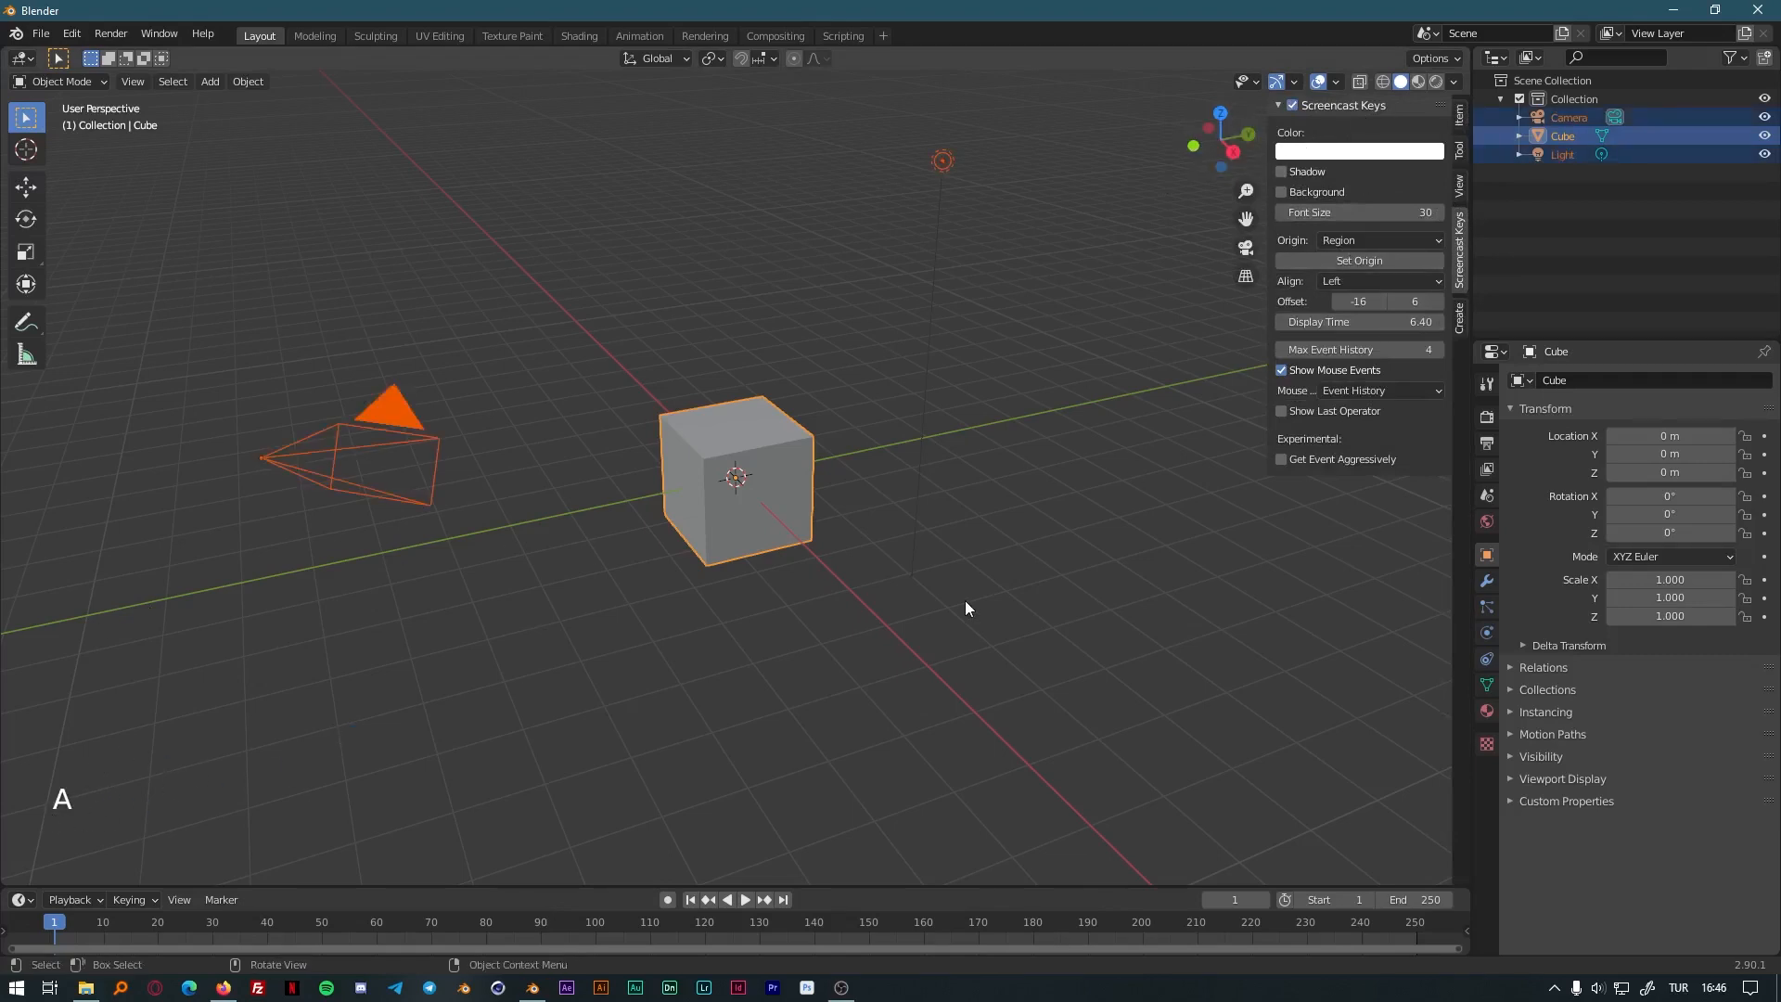
key(n)
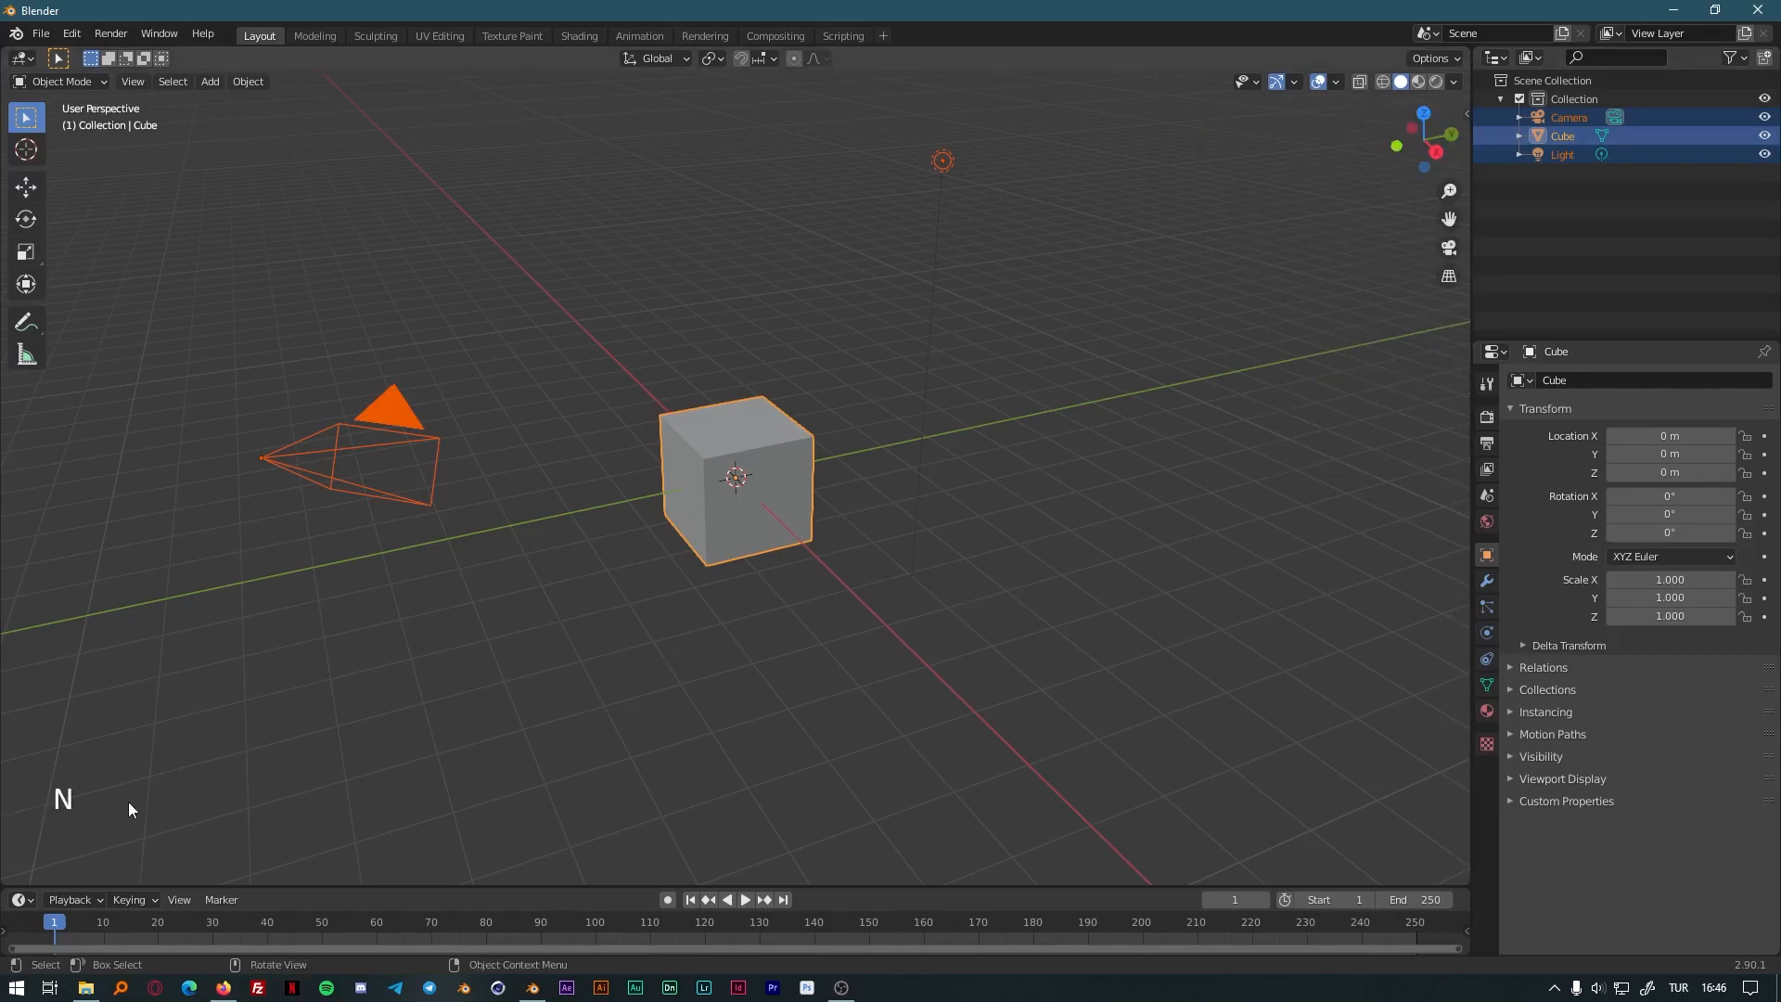
Delete the default camera, cube and light so that the scene is empty.
key(a)
key(a)
key(x)
click(764, 557)
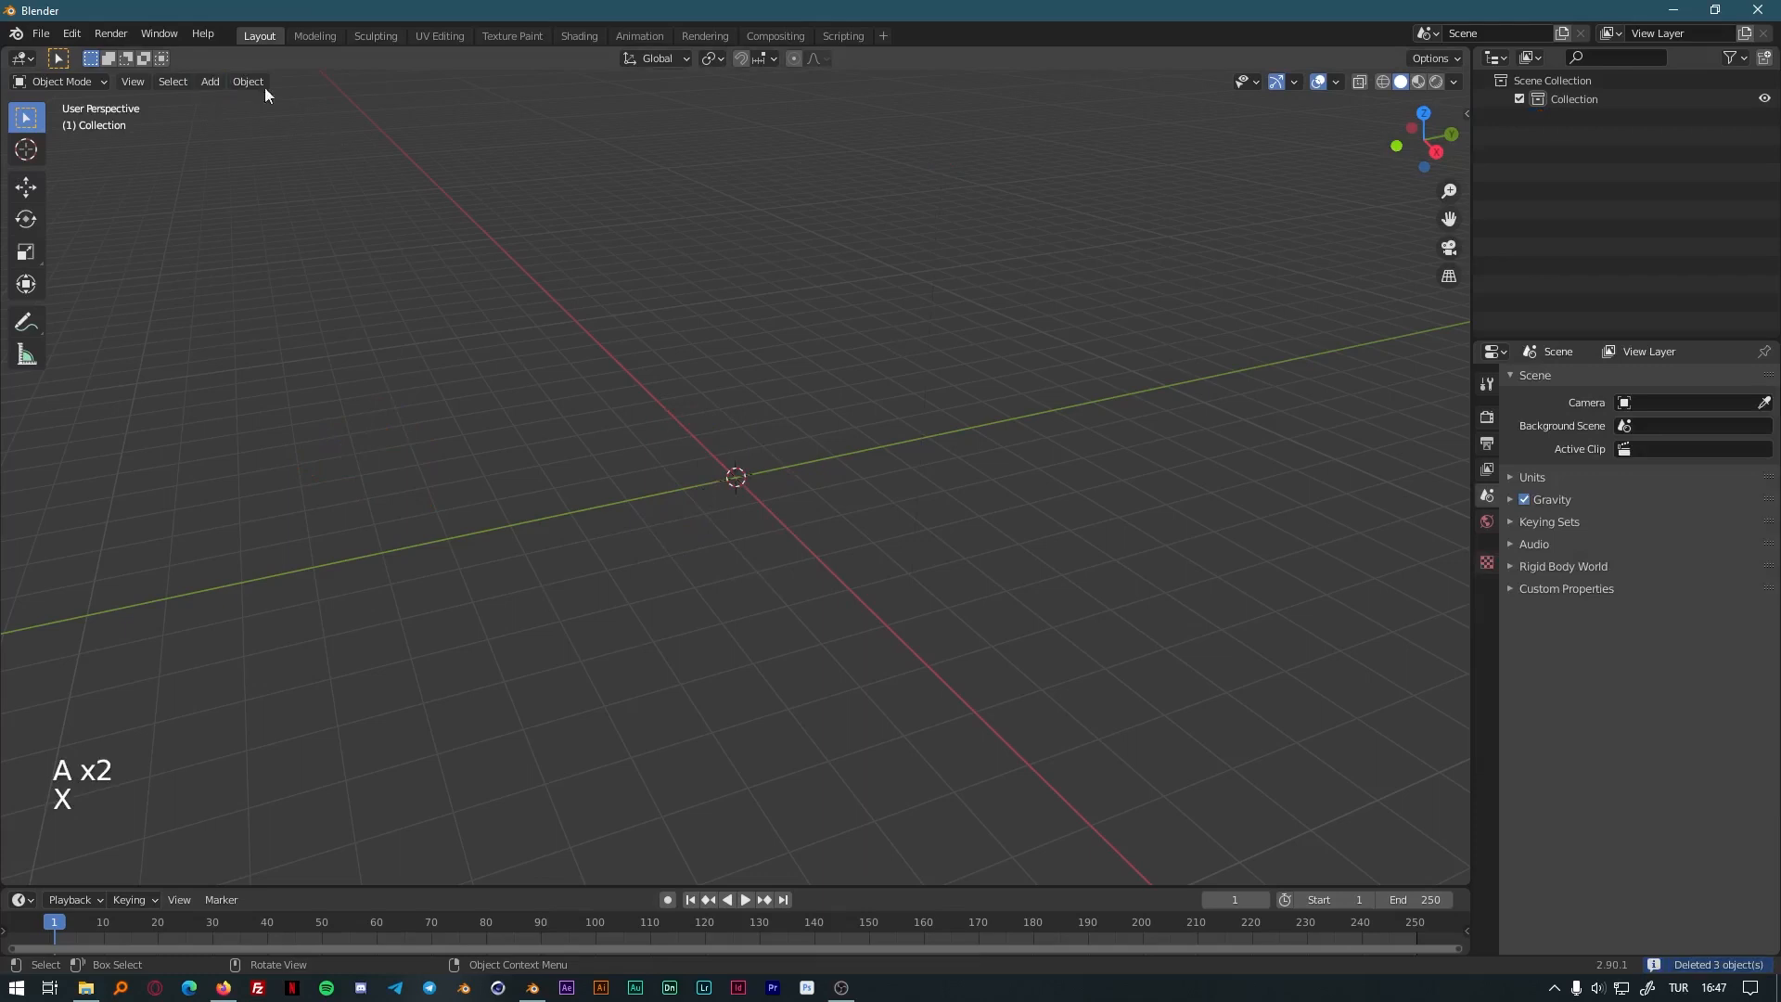
Add a UV sphere mesh at the world origin.
click(210, 81)
mouse_move(239, 102)
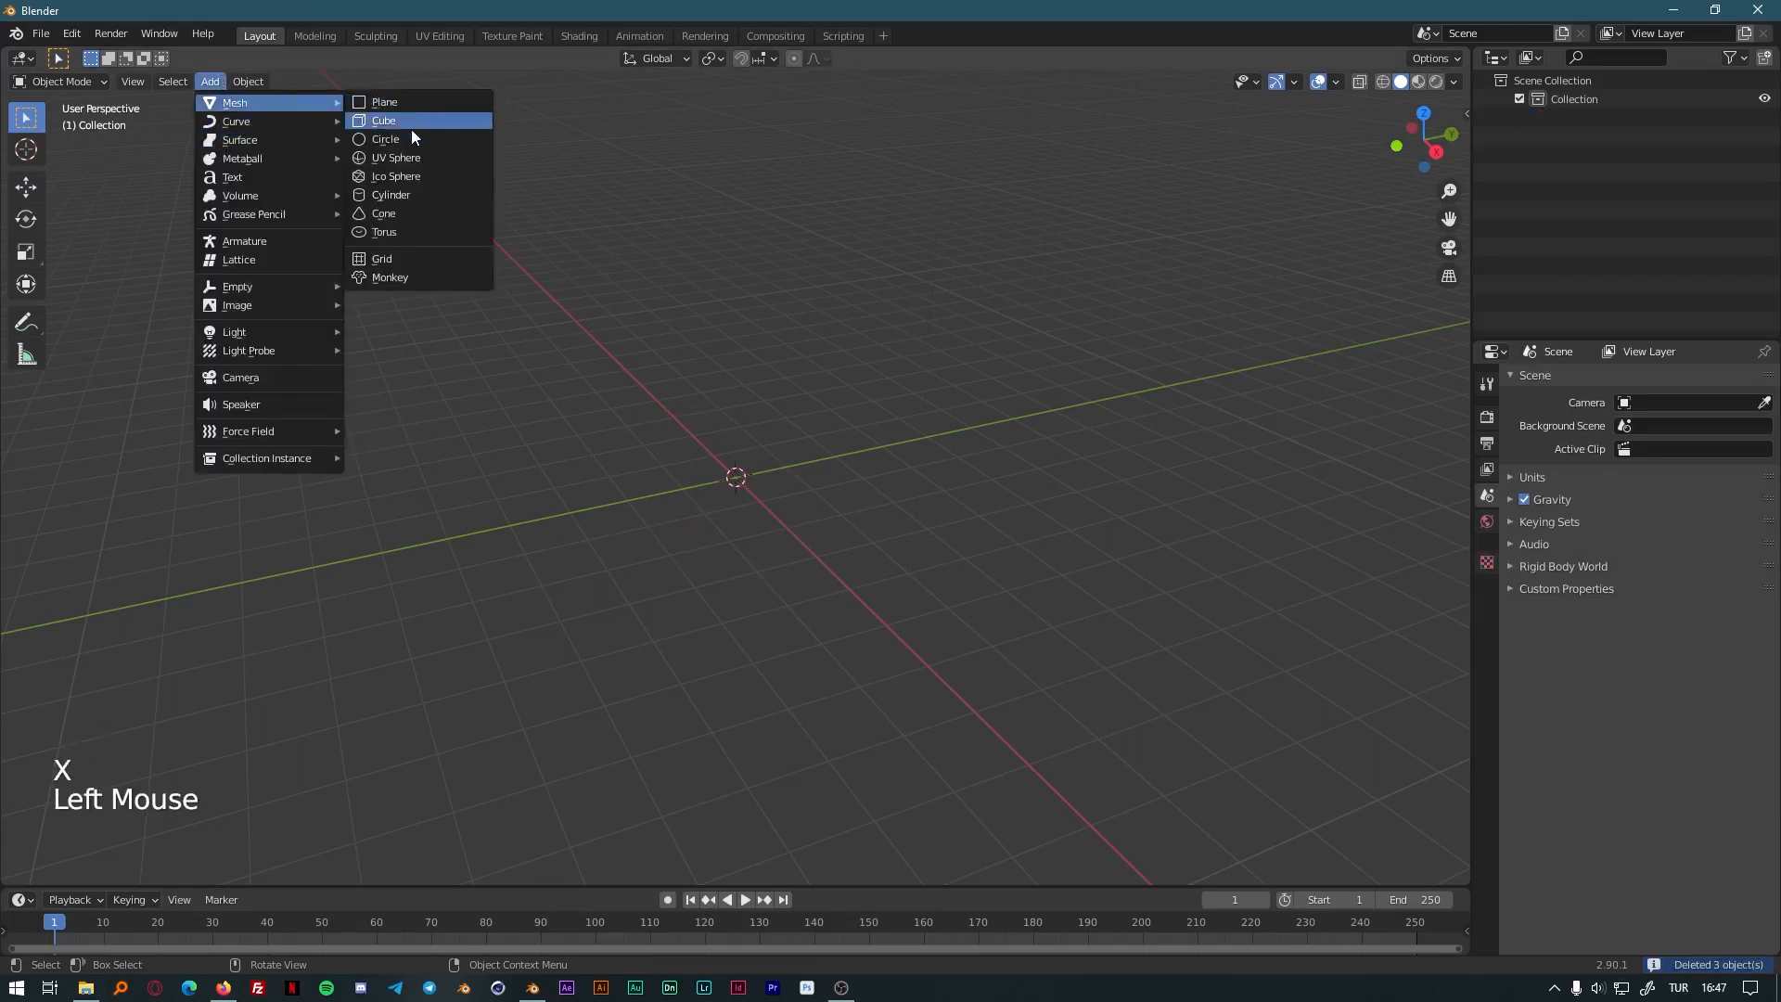
click(399, 158)
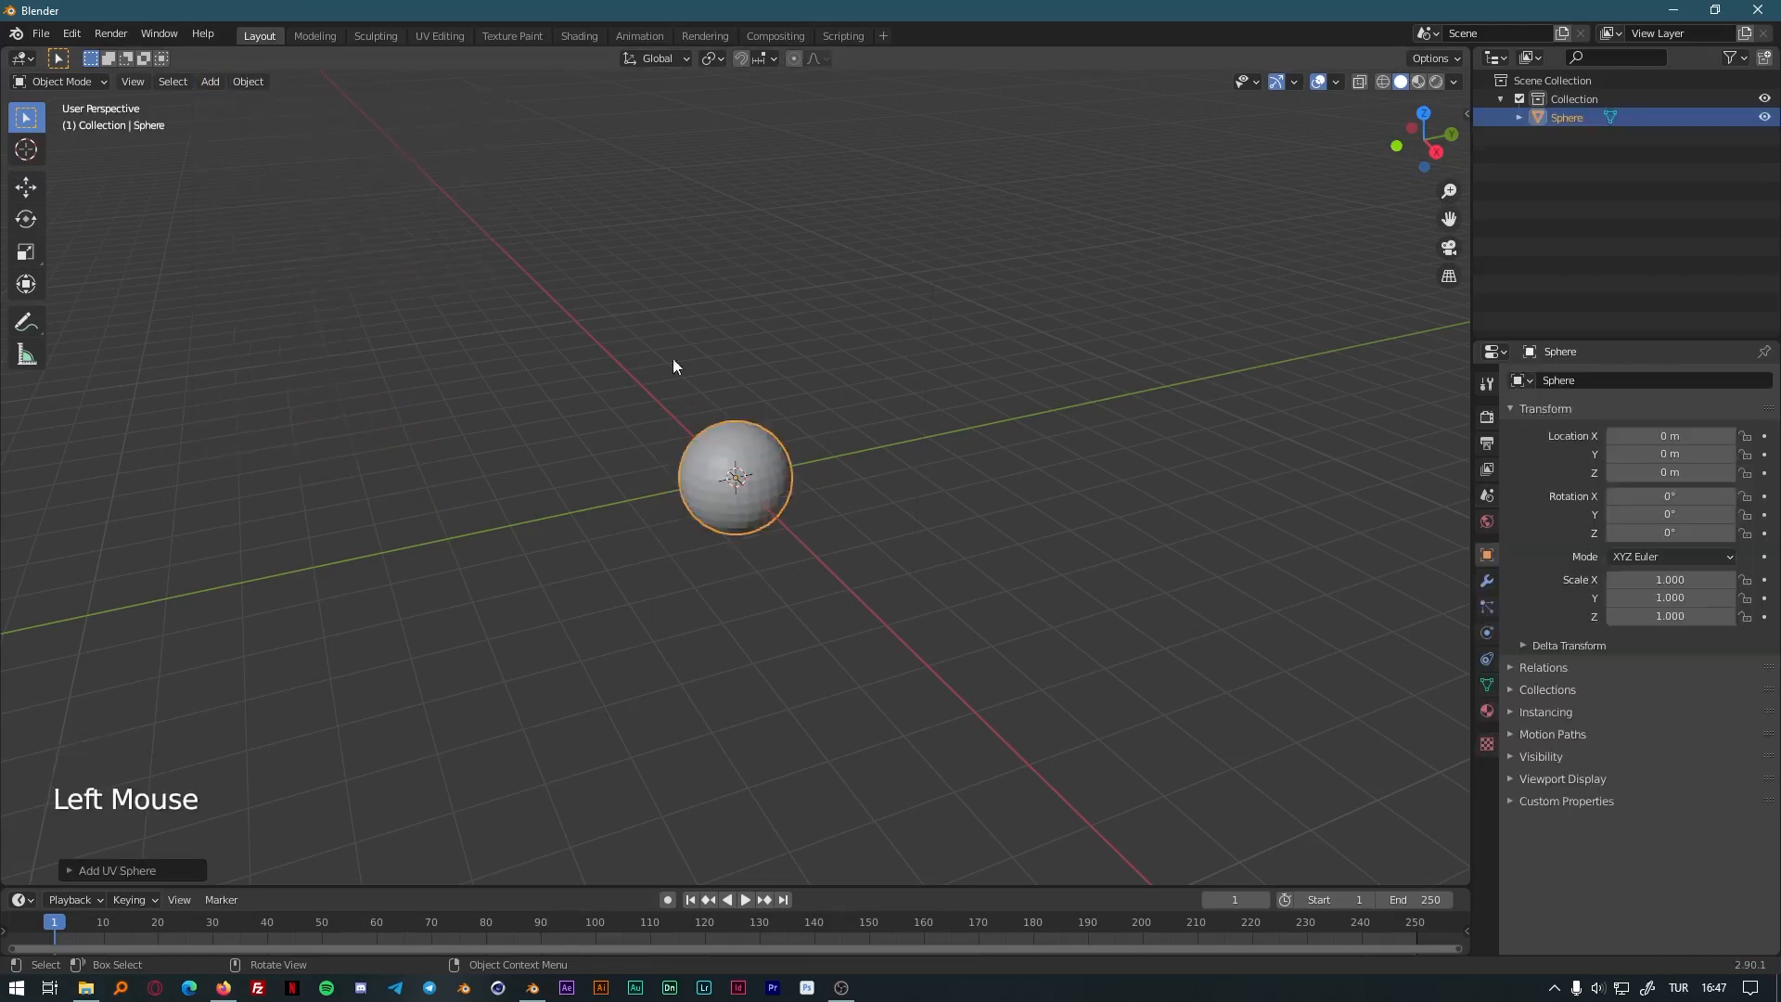
key(g)
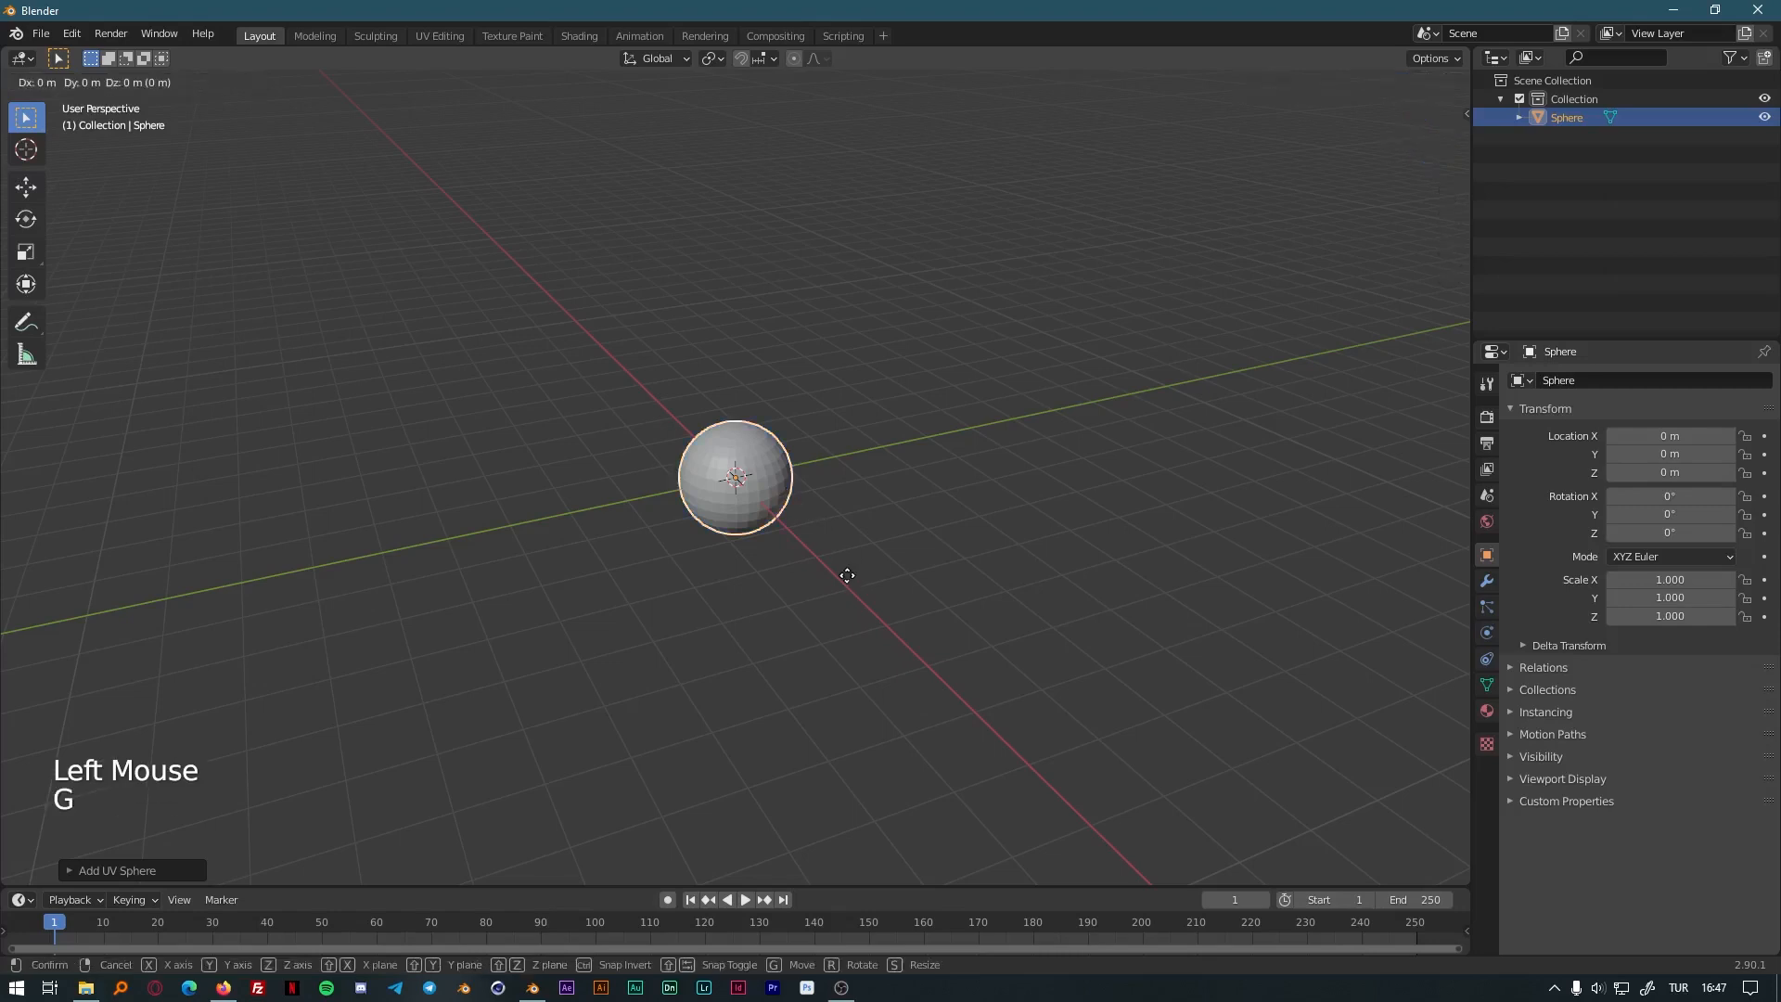
key(Escape)
Set the new UV sphere to 64 segments and 32 rings.
click(149, 867)
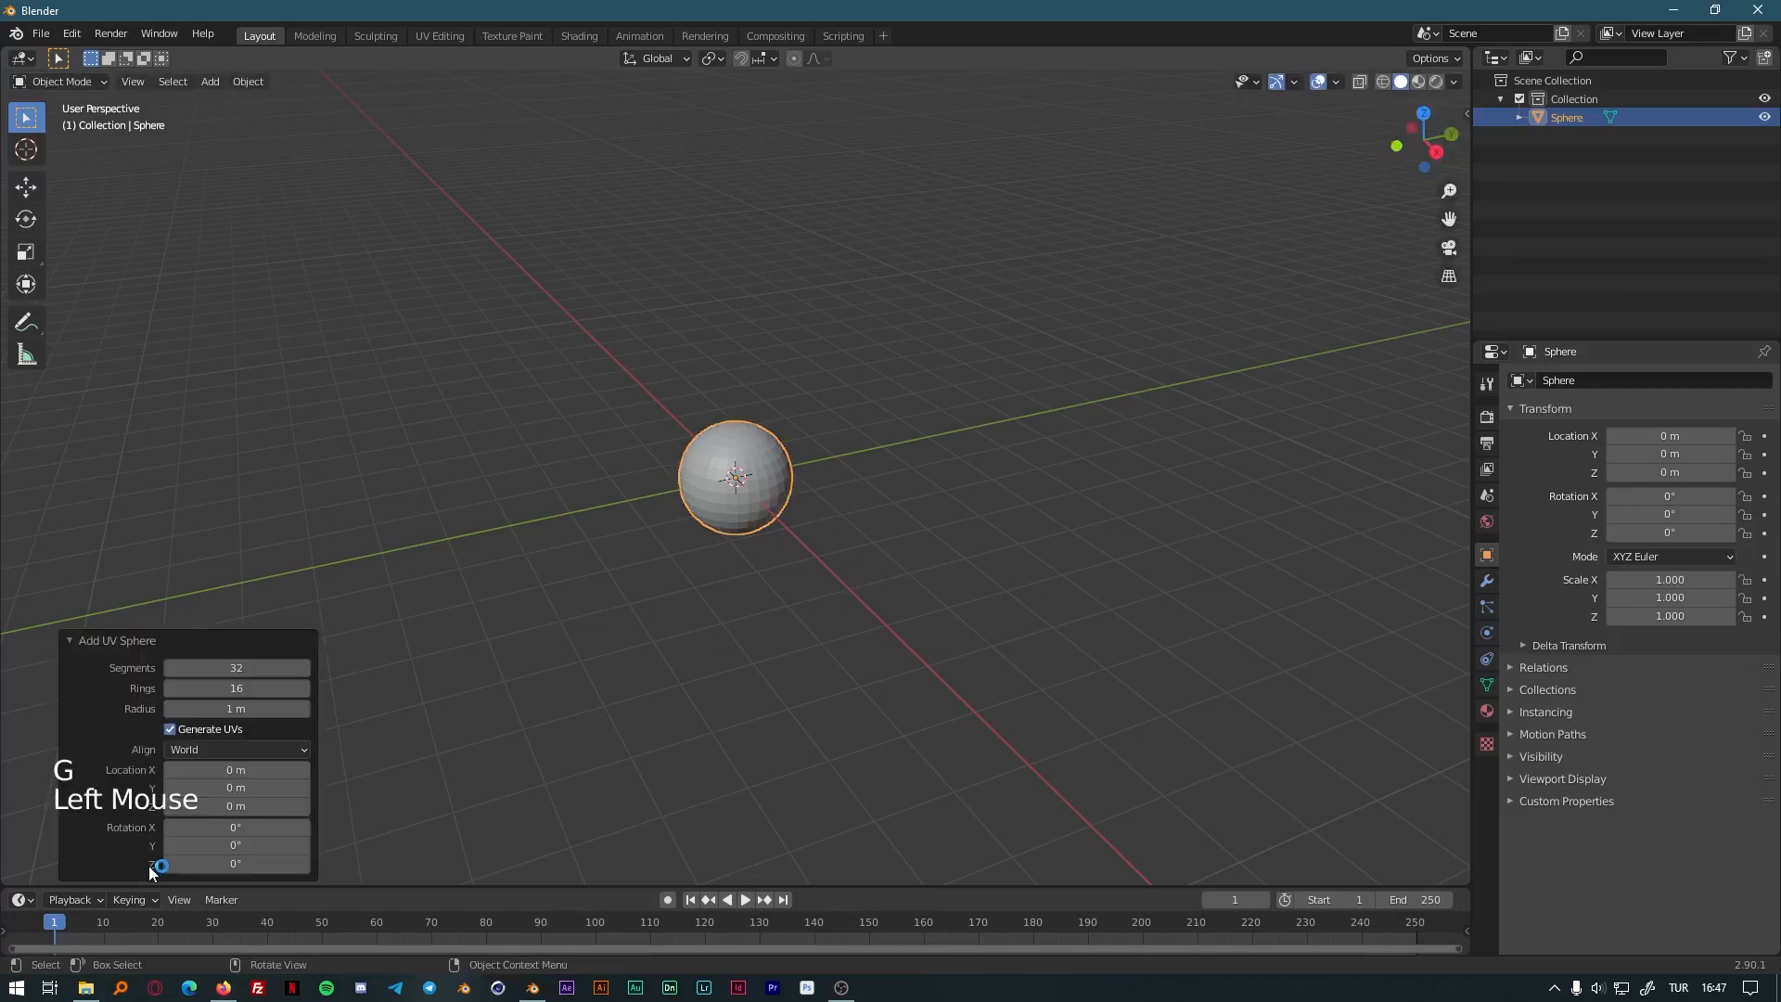
double_click(262, 668)
text(64)
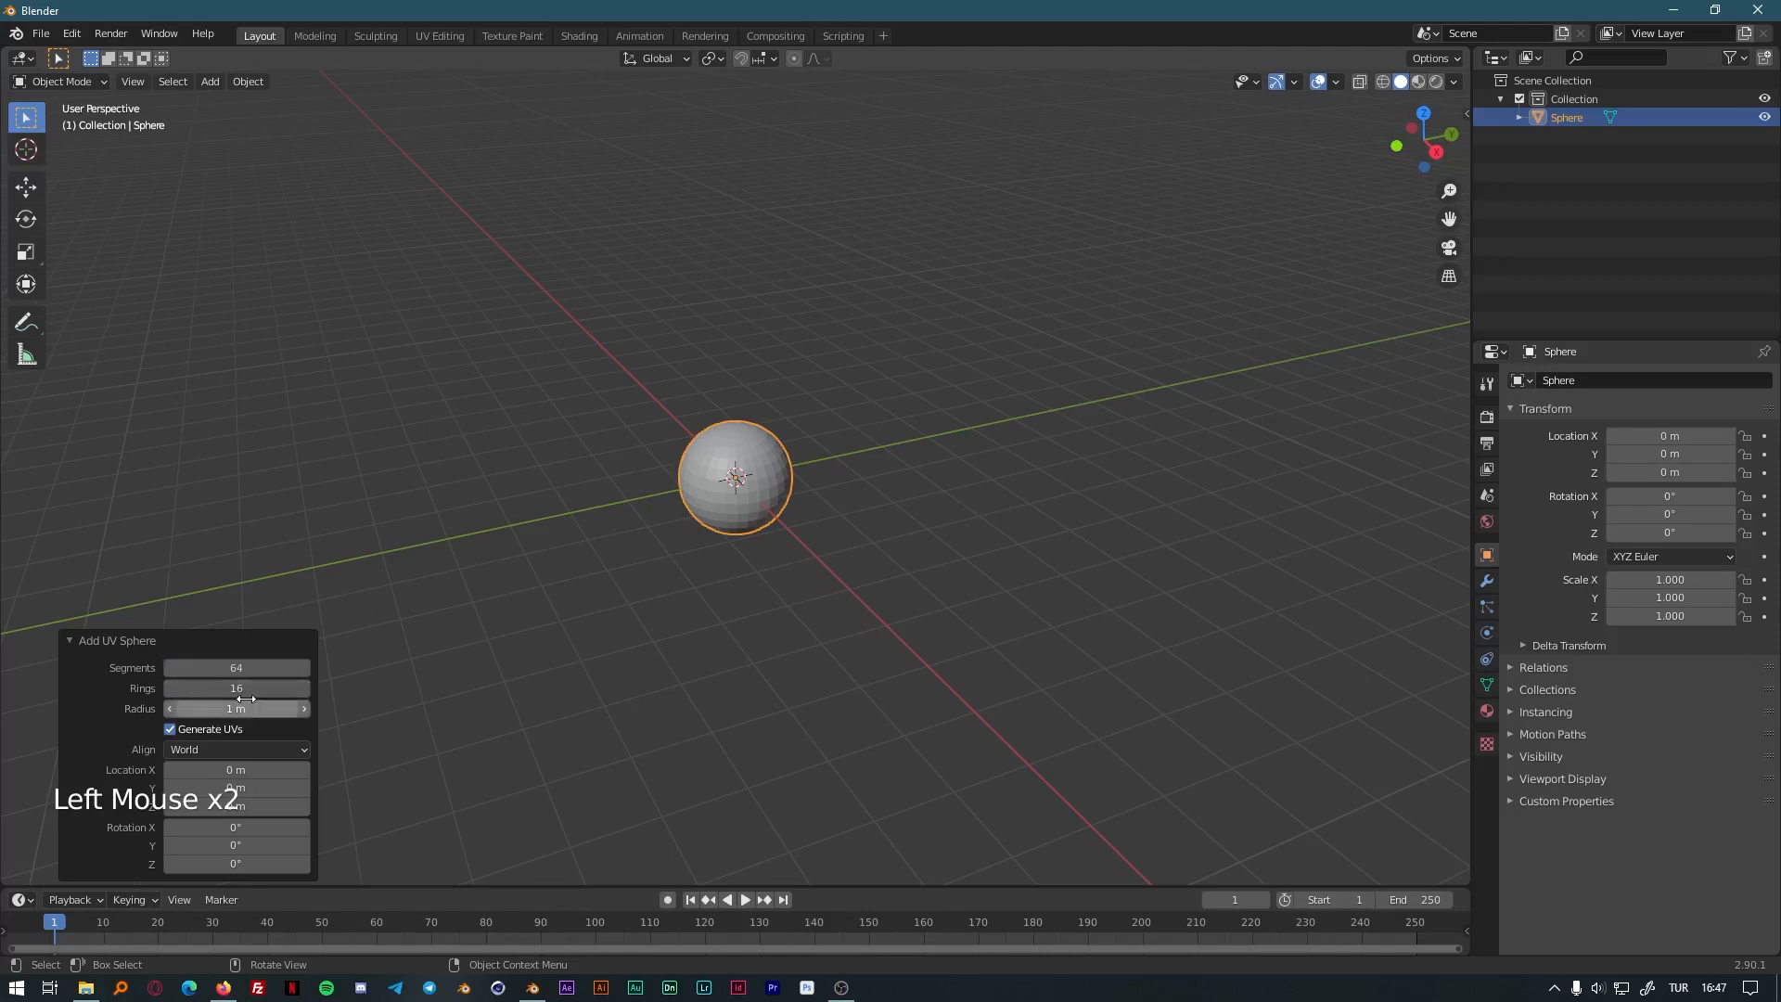
click(278, 688)
text(32)
key(Return)
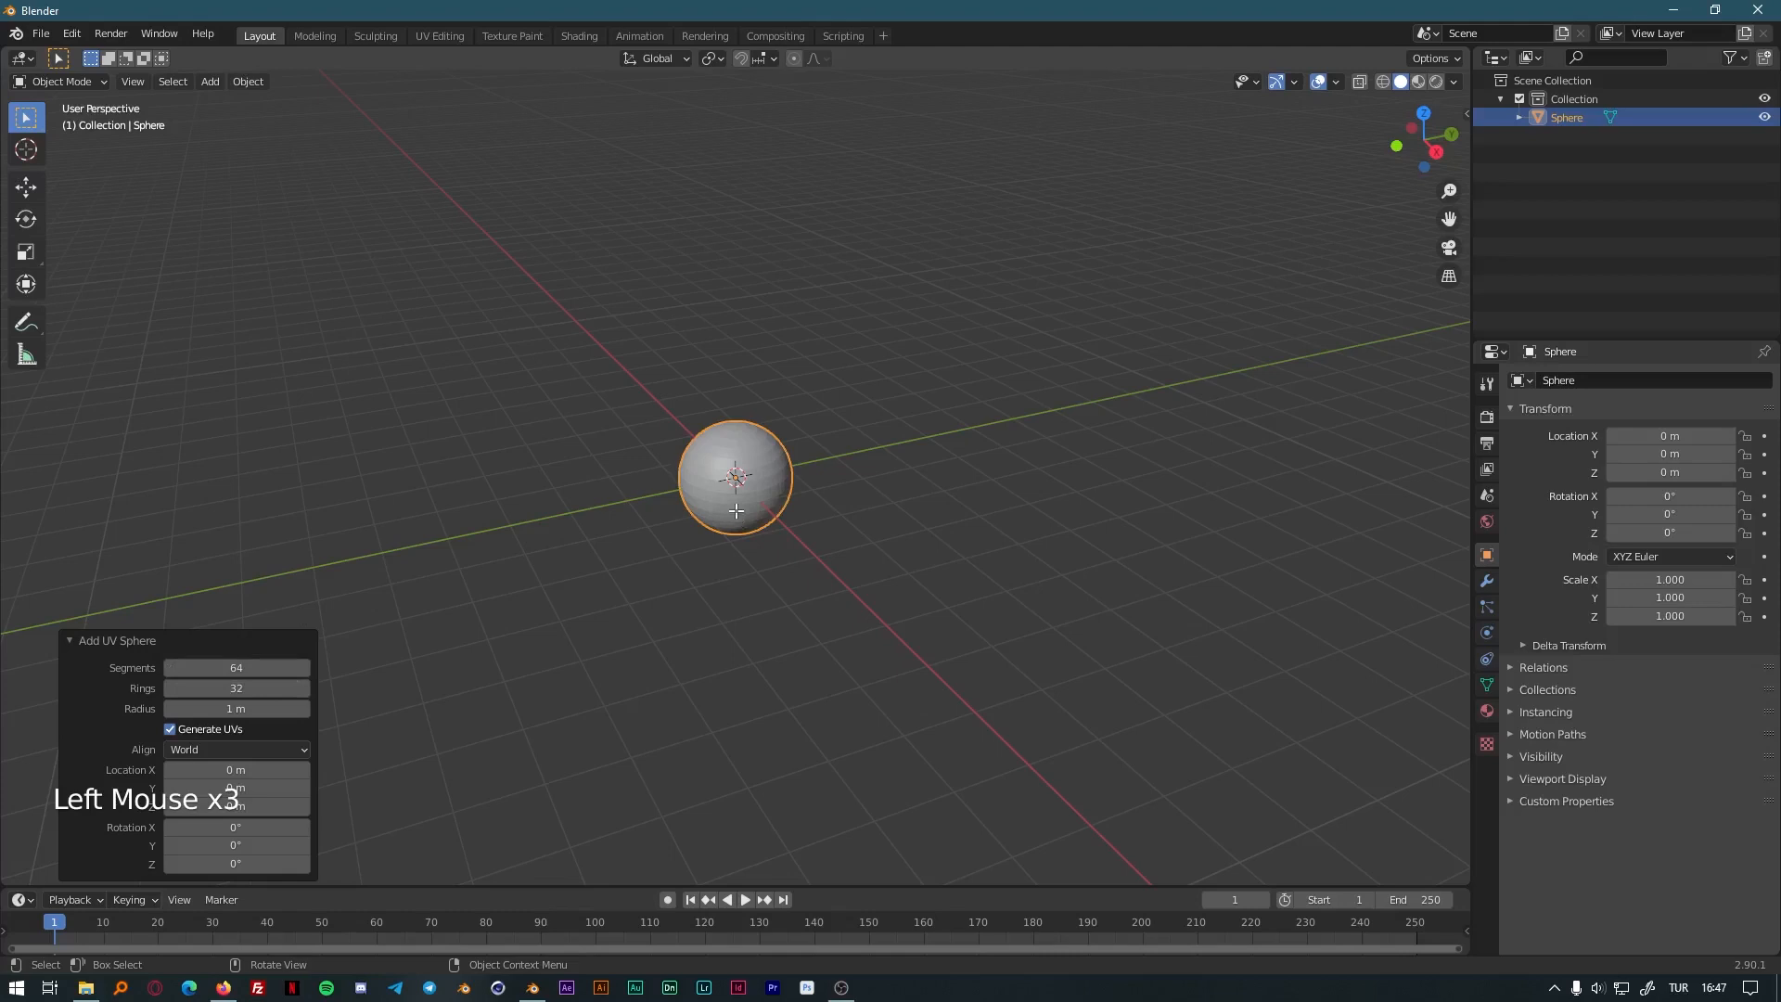
Put the sphere into Edit Mode with face selection.
key(Tab)
scroll(793, 601, up, 8)
scroll(282, 175, up, 1)
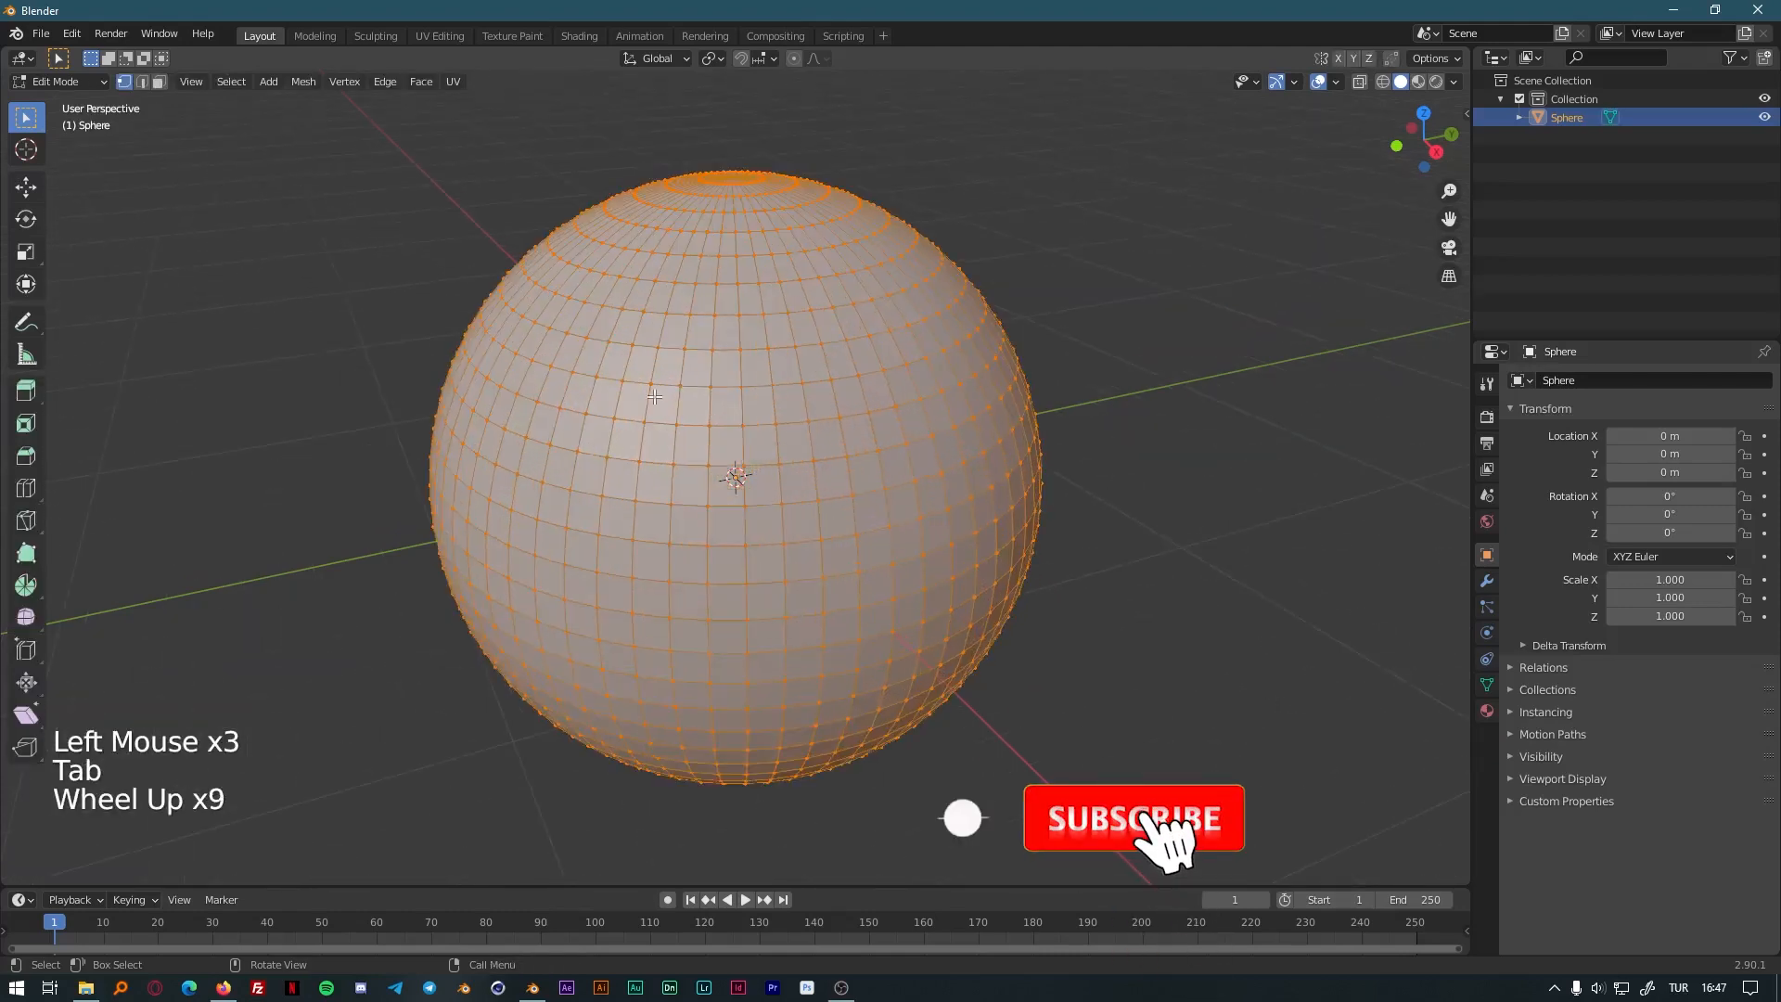
click(143, 82)
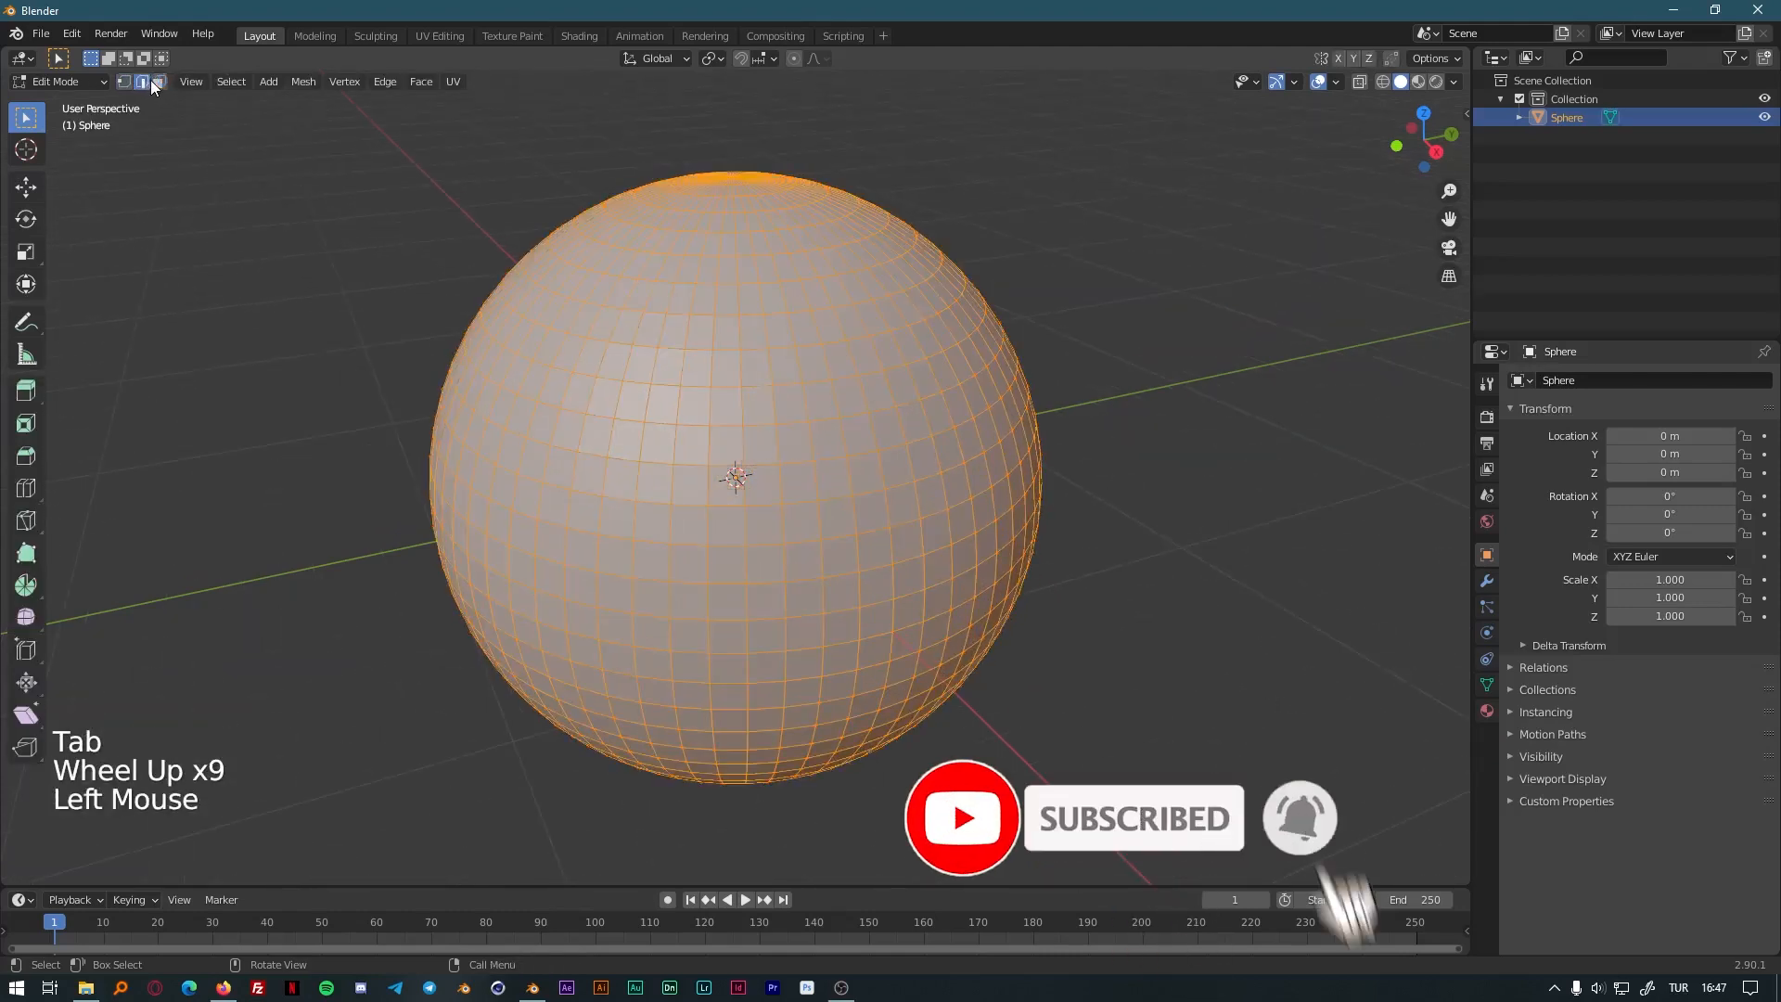
click(150, 82)
click(159, 81)
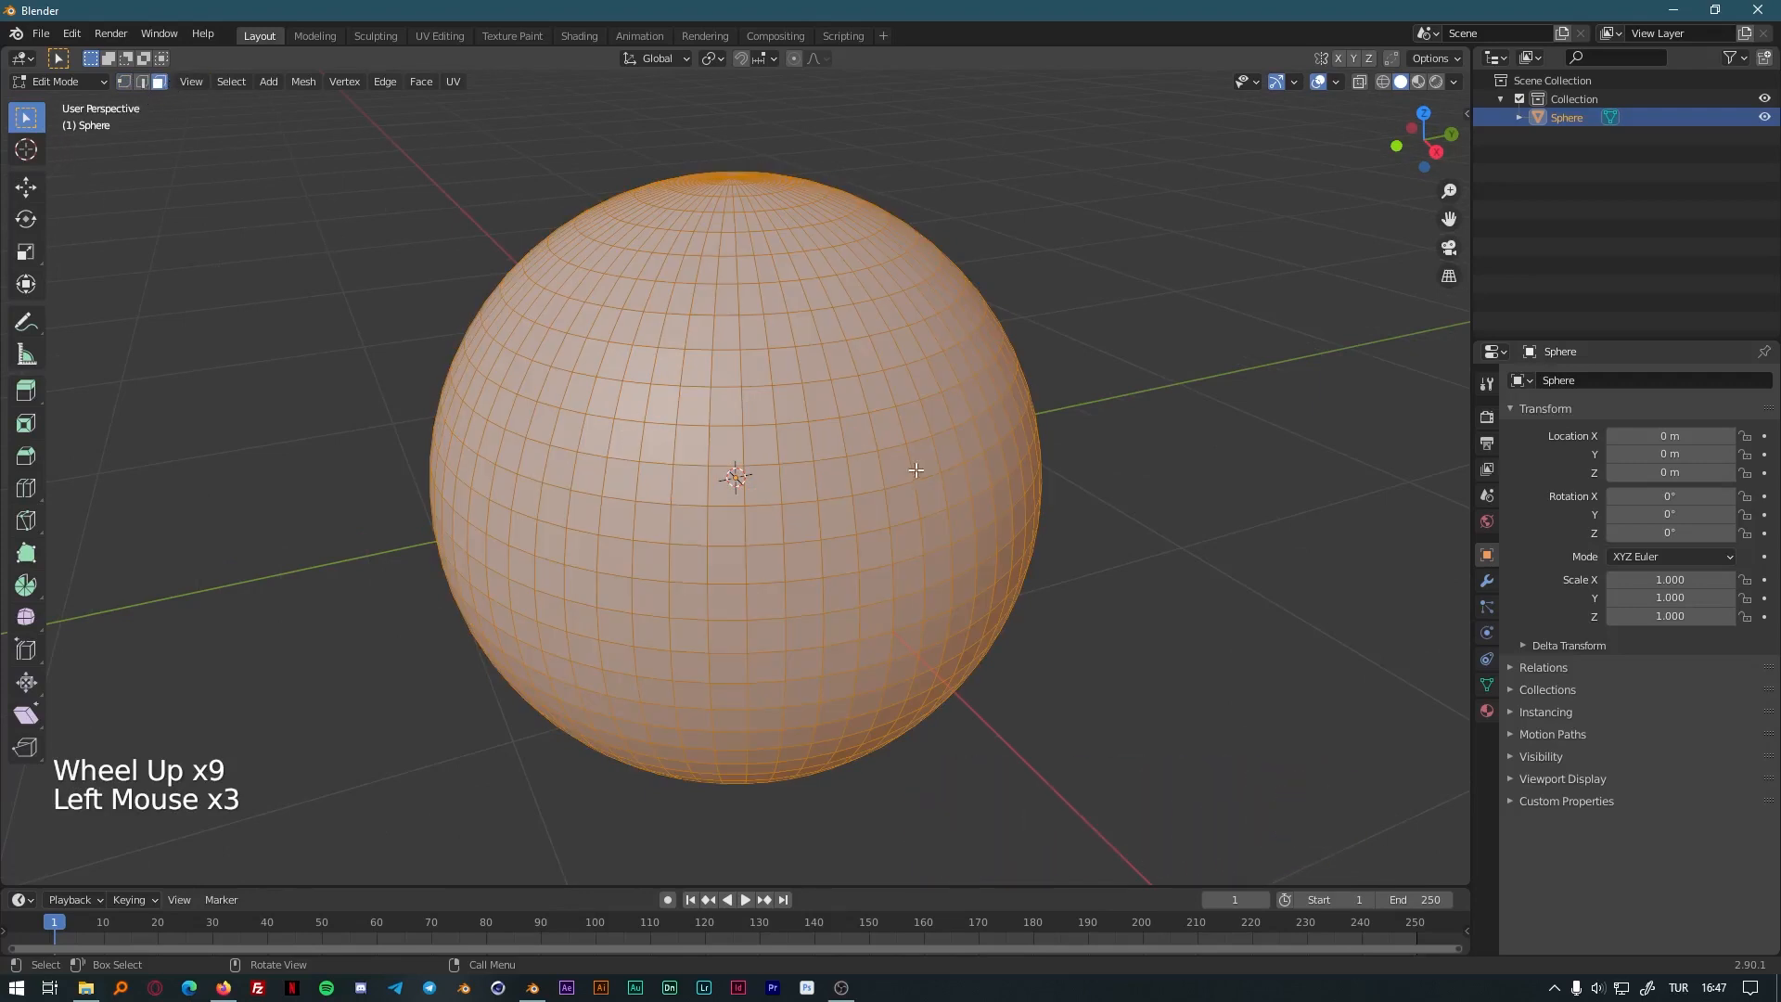
Select a two-by-two block of faces on the upper front of the sphere as the first hole area.
middle_drag(731, 469, 776, 460)
click(650, 350)
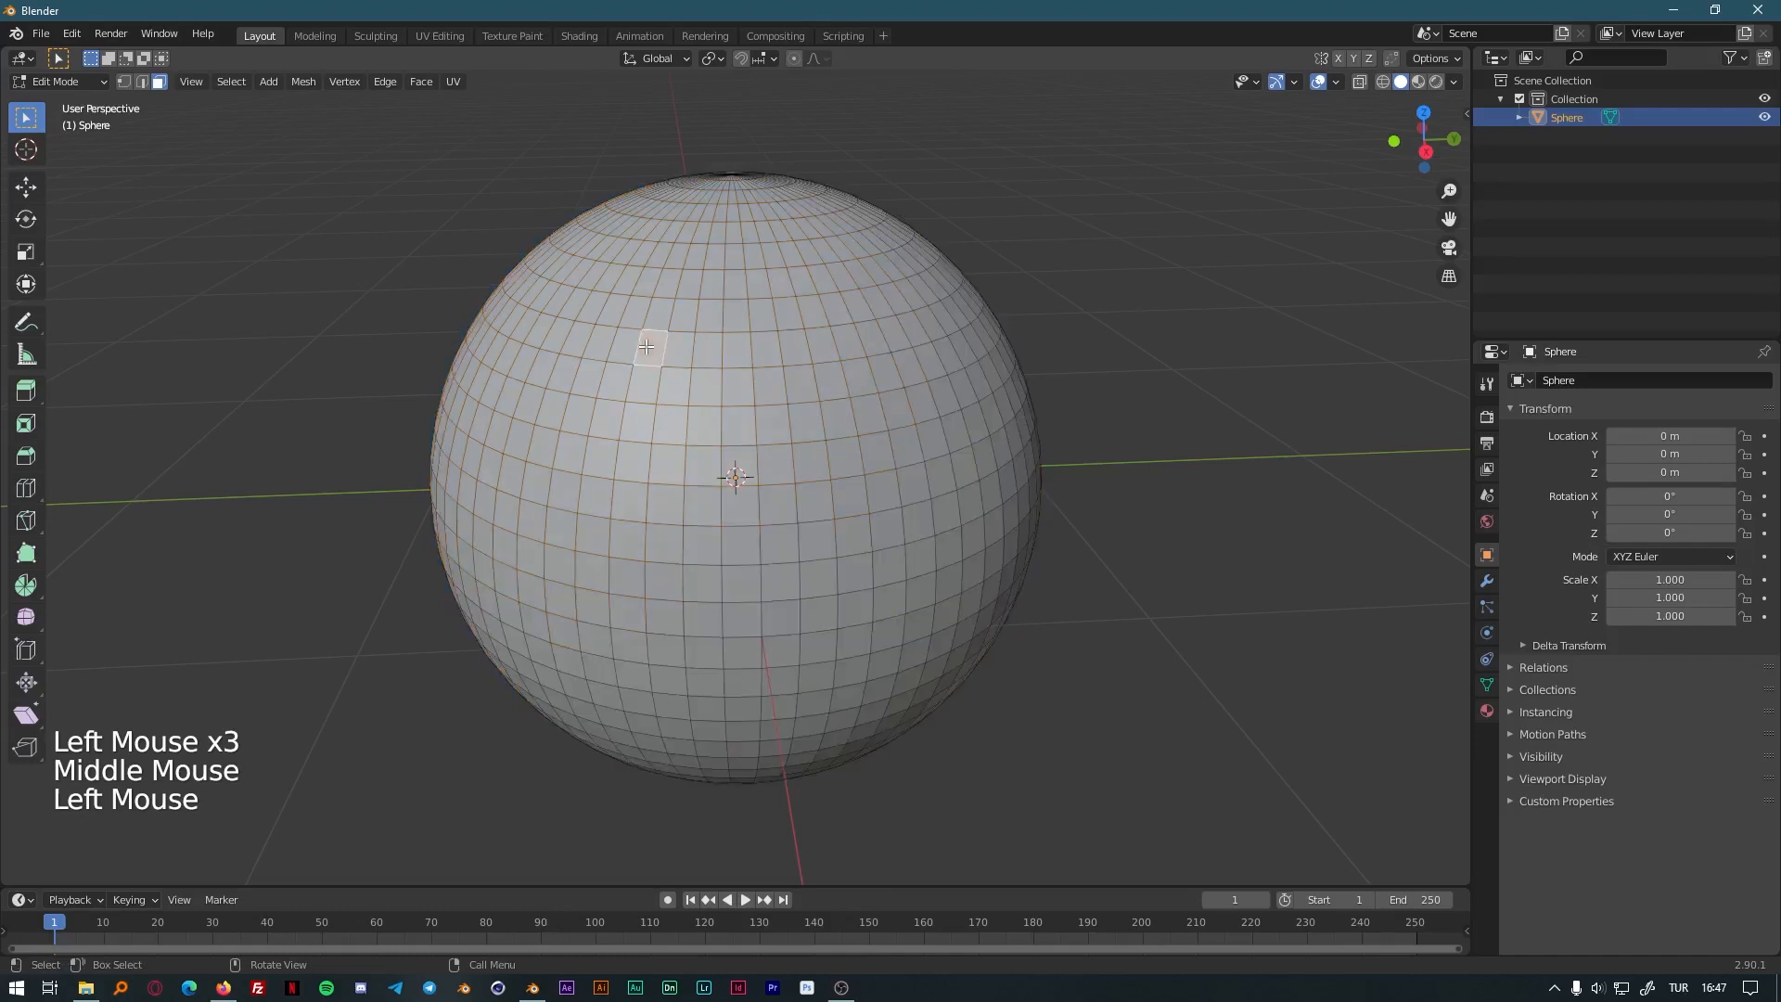
shift+click(647, 380)
shift+click(668, 383)
shift+click(669, 351)
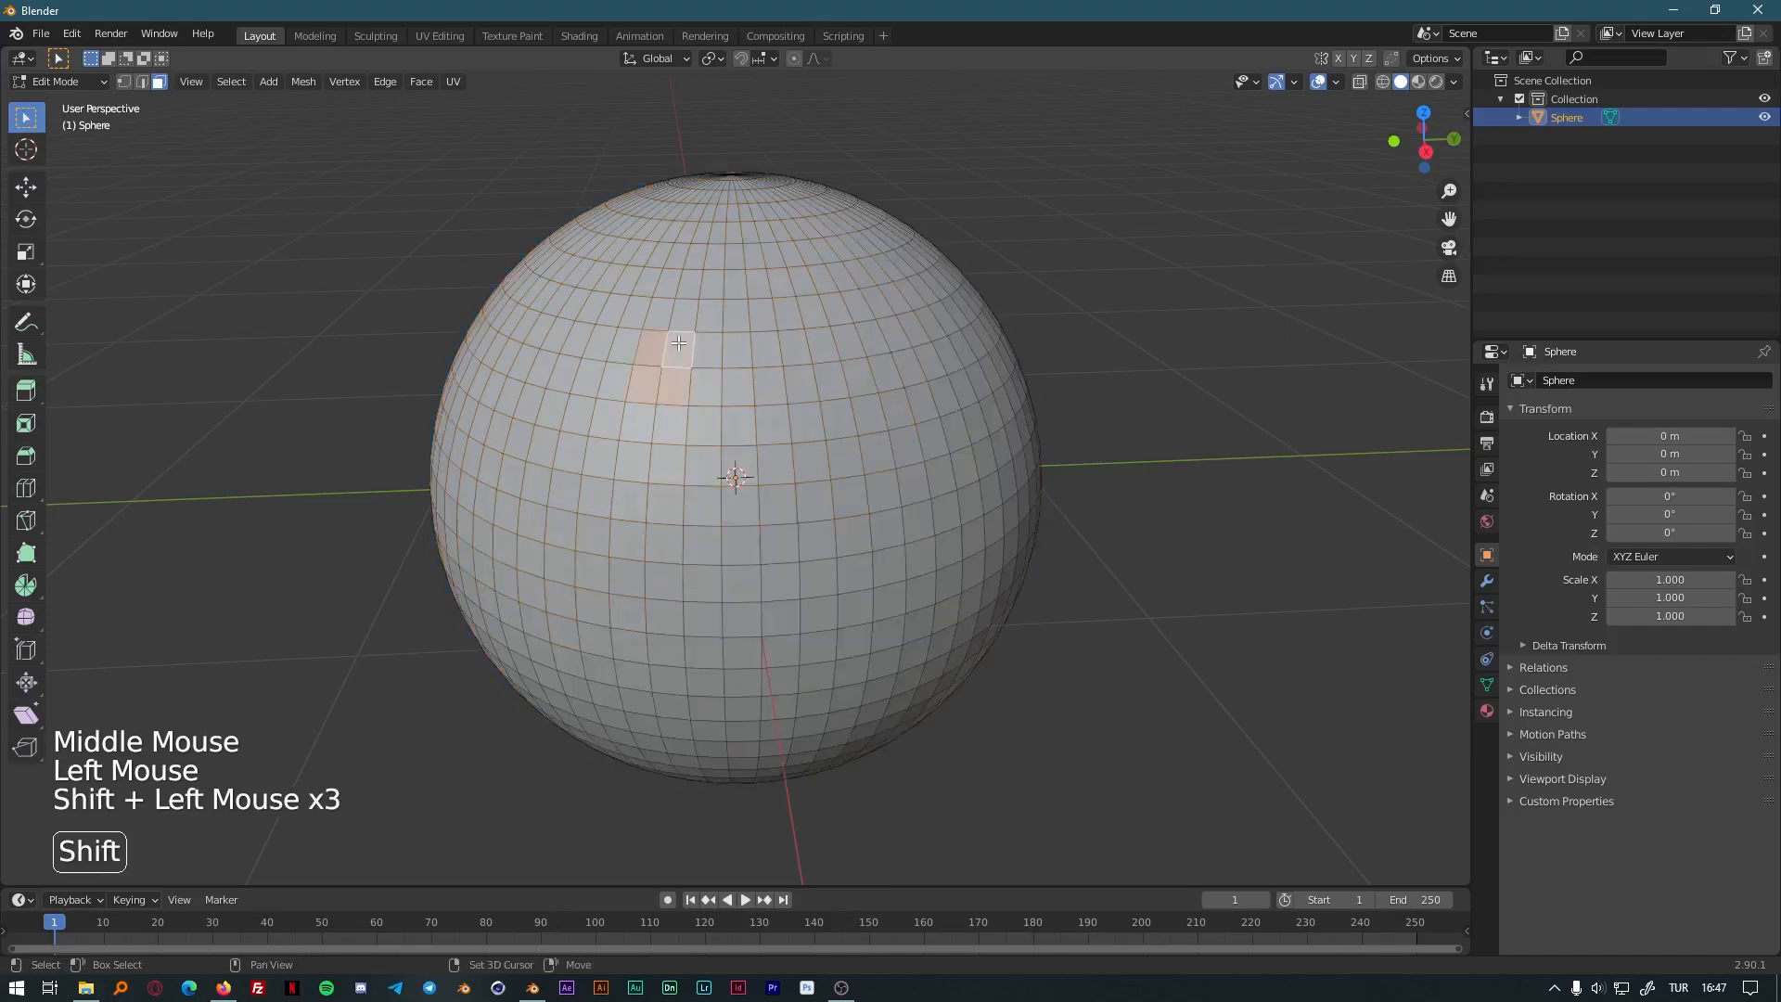
Add a second two-by-two block of faces to the selection, beside the first at the same height on the sphere.
middle_drag(747, 445, 761, 357)
shift+click(764, 348)
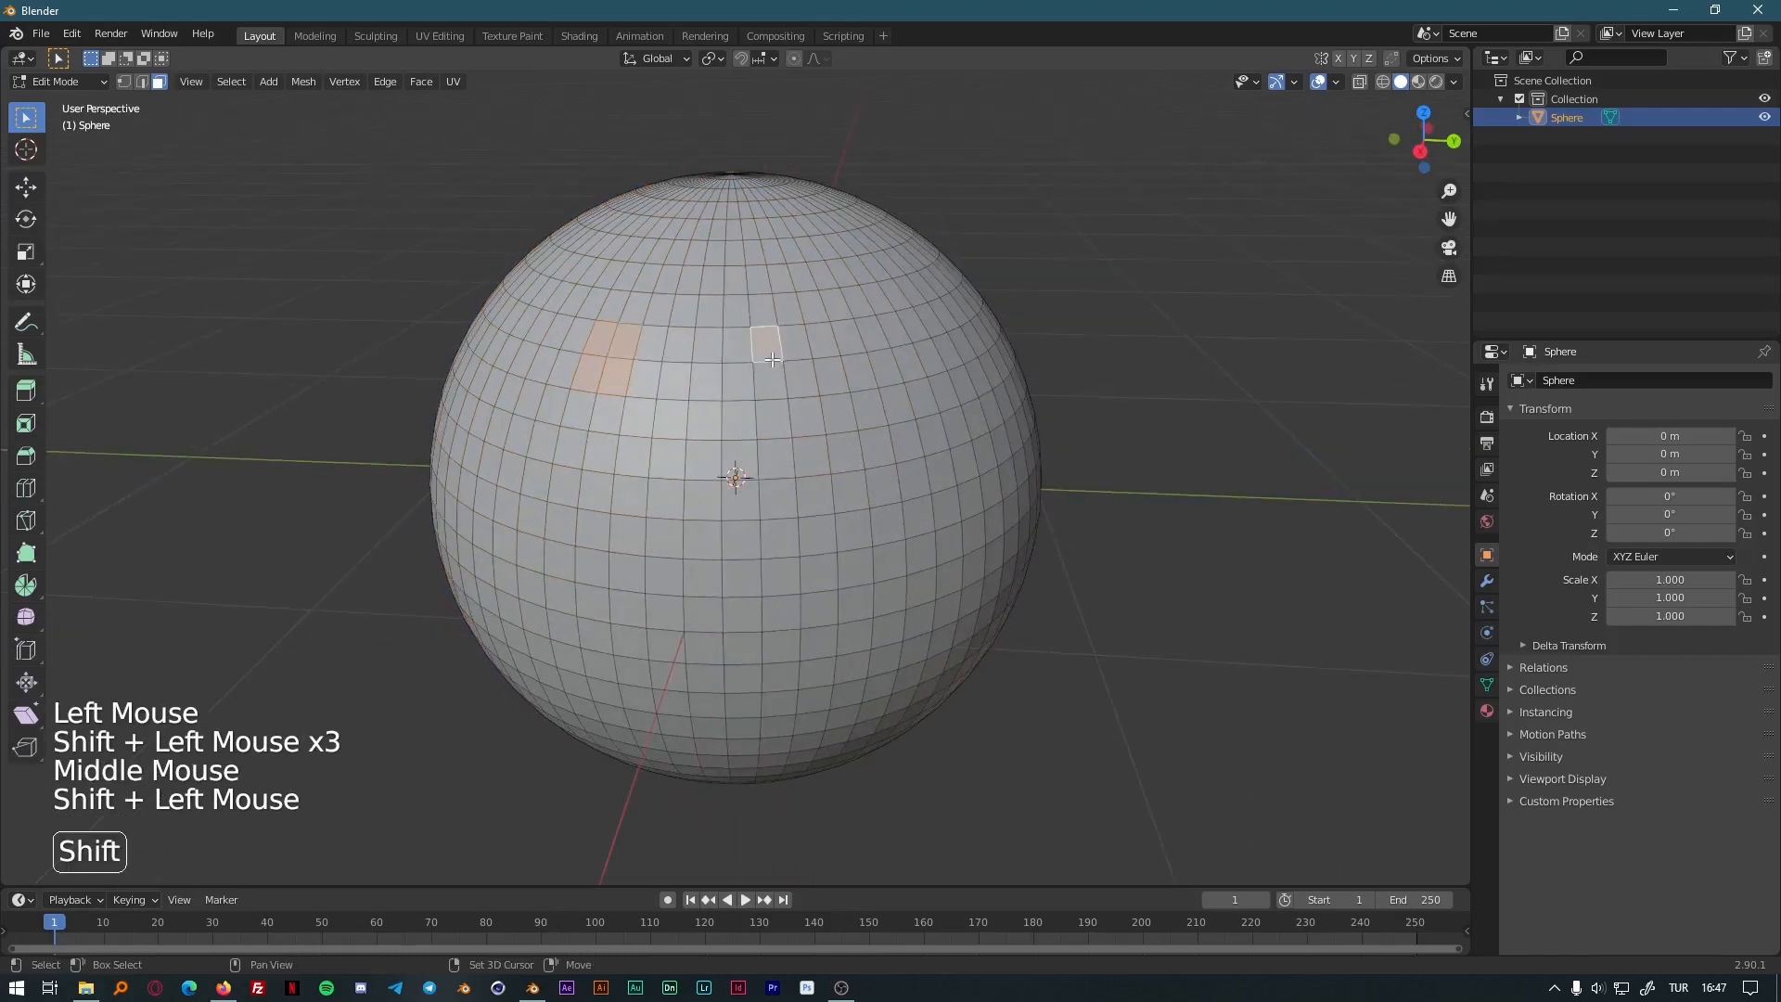
shift+click(769, 380)
shift+click(800, 380)
shift+click(795, 343)
middle_drag(686, 477, 730, 476)
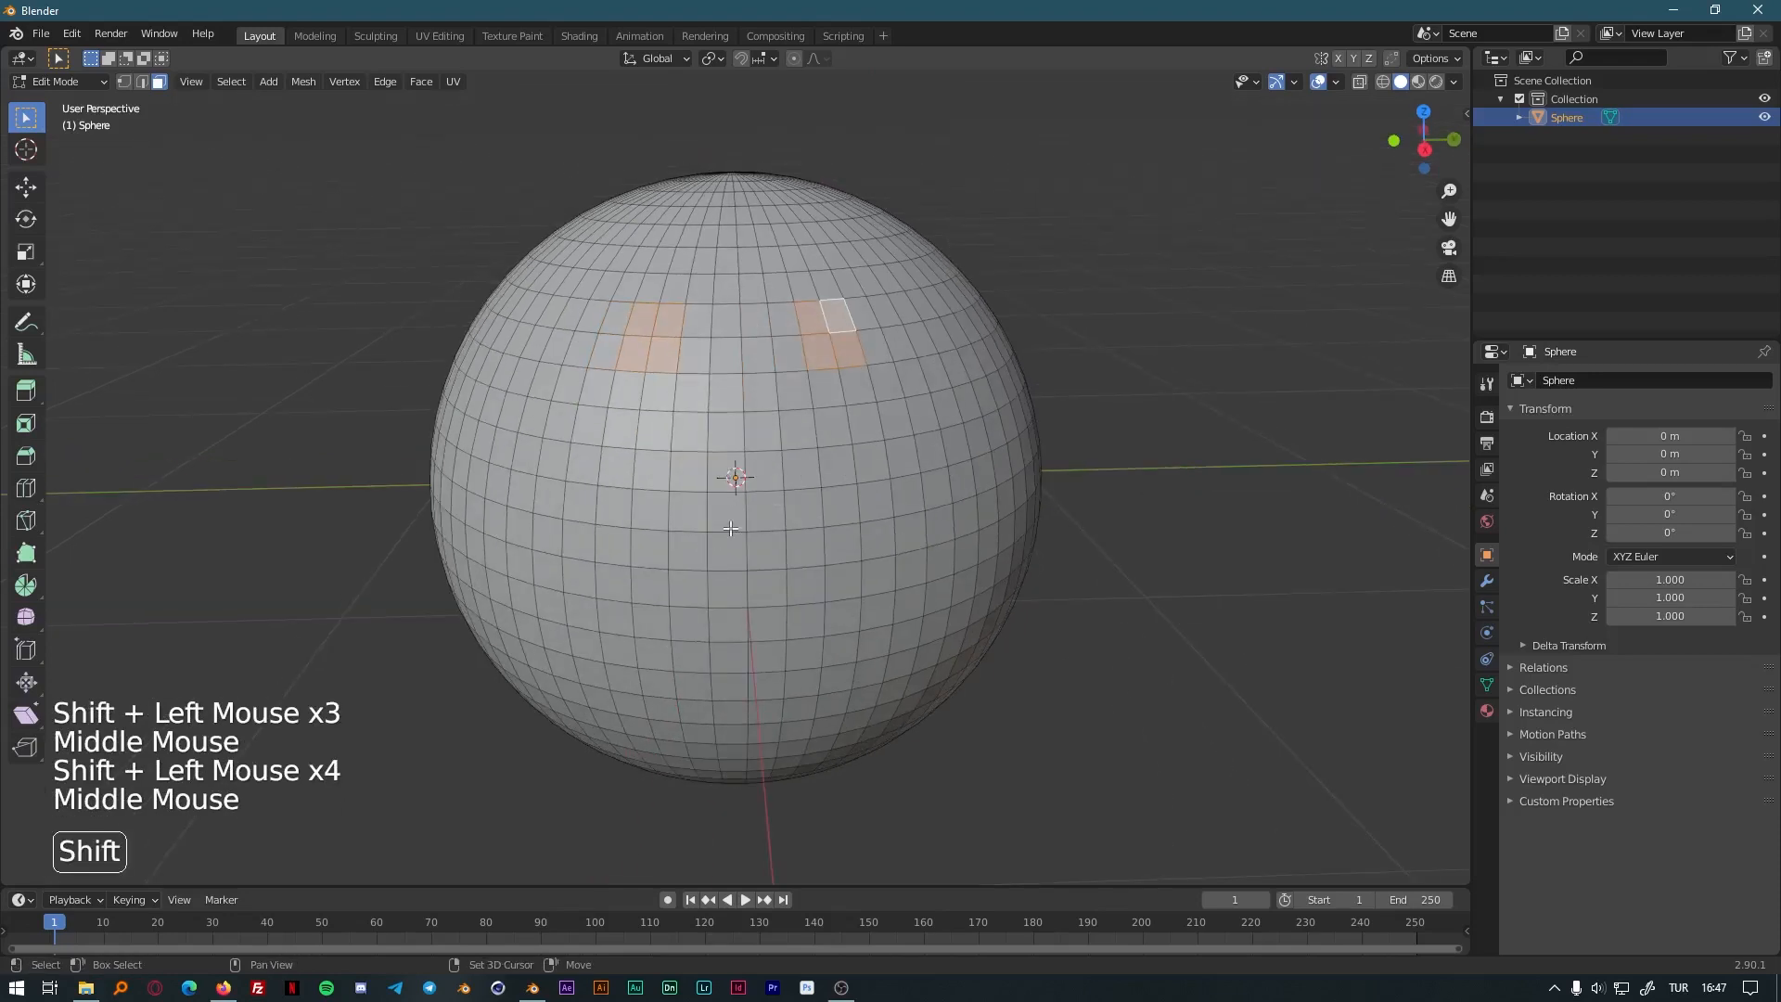
shift+click(726, 512)
shift+click(727, 554)
shift+click(766, 554)
shift+click(766, 512)
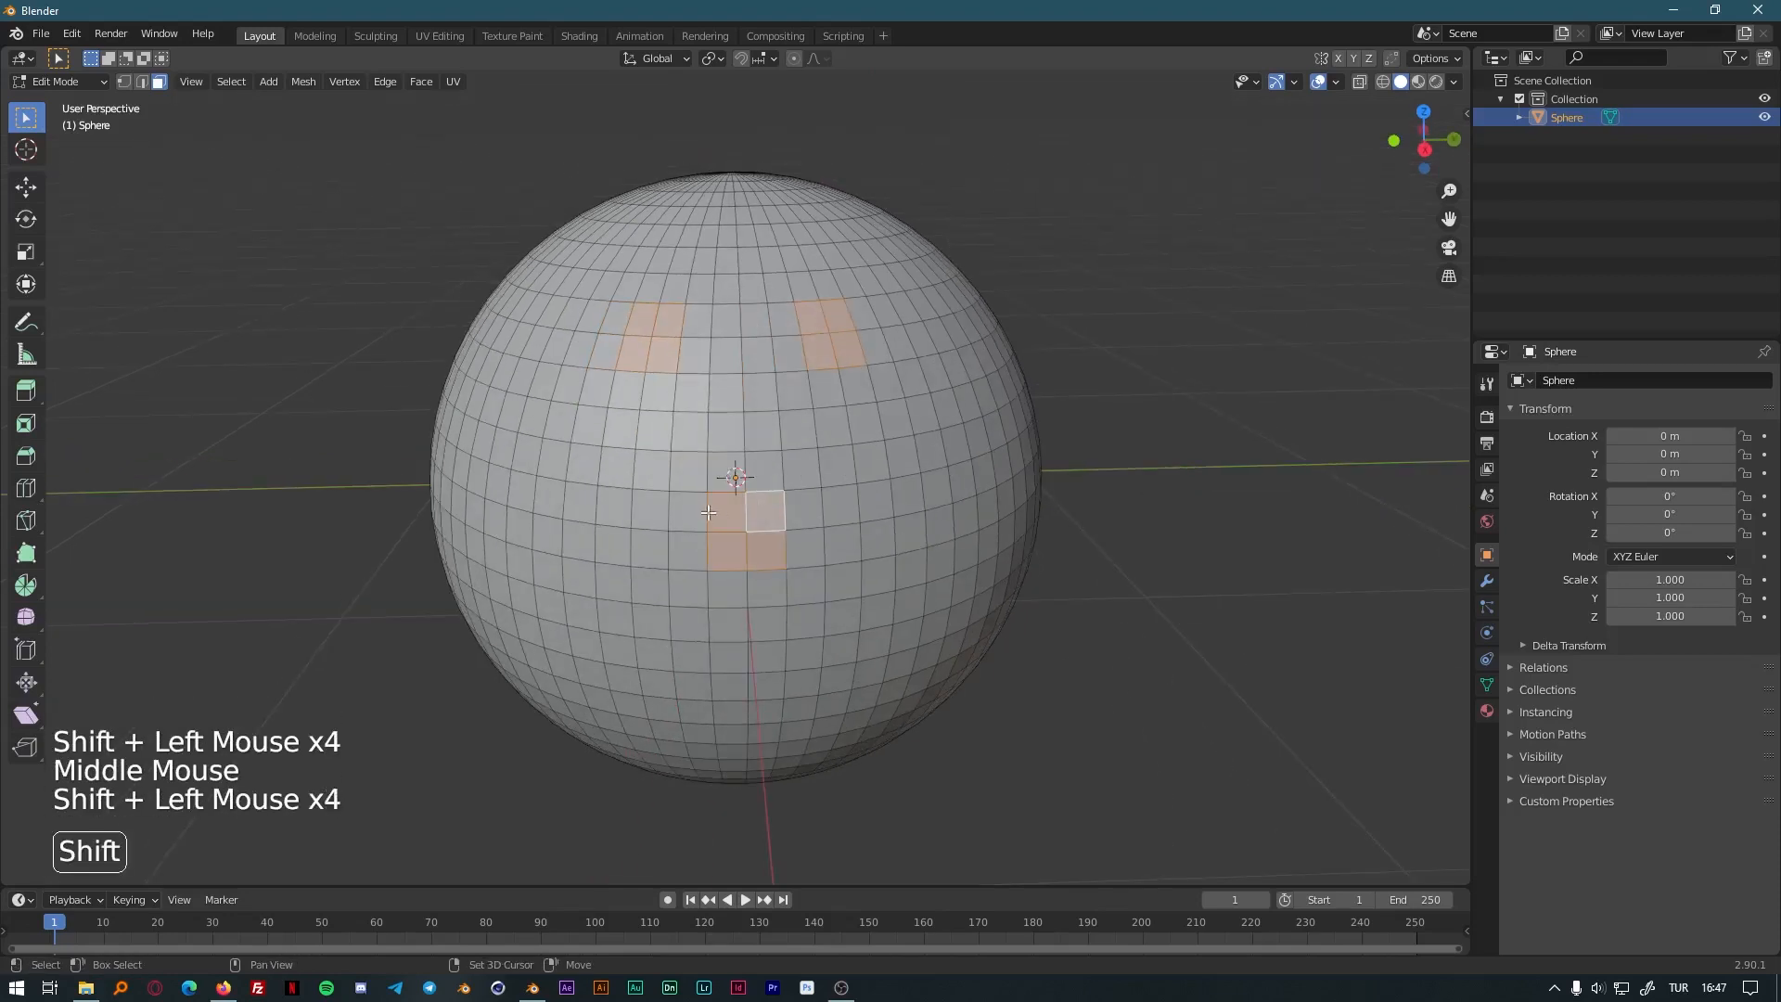
middle_drag(709, 512, 759, 466)
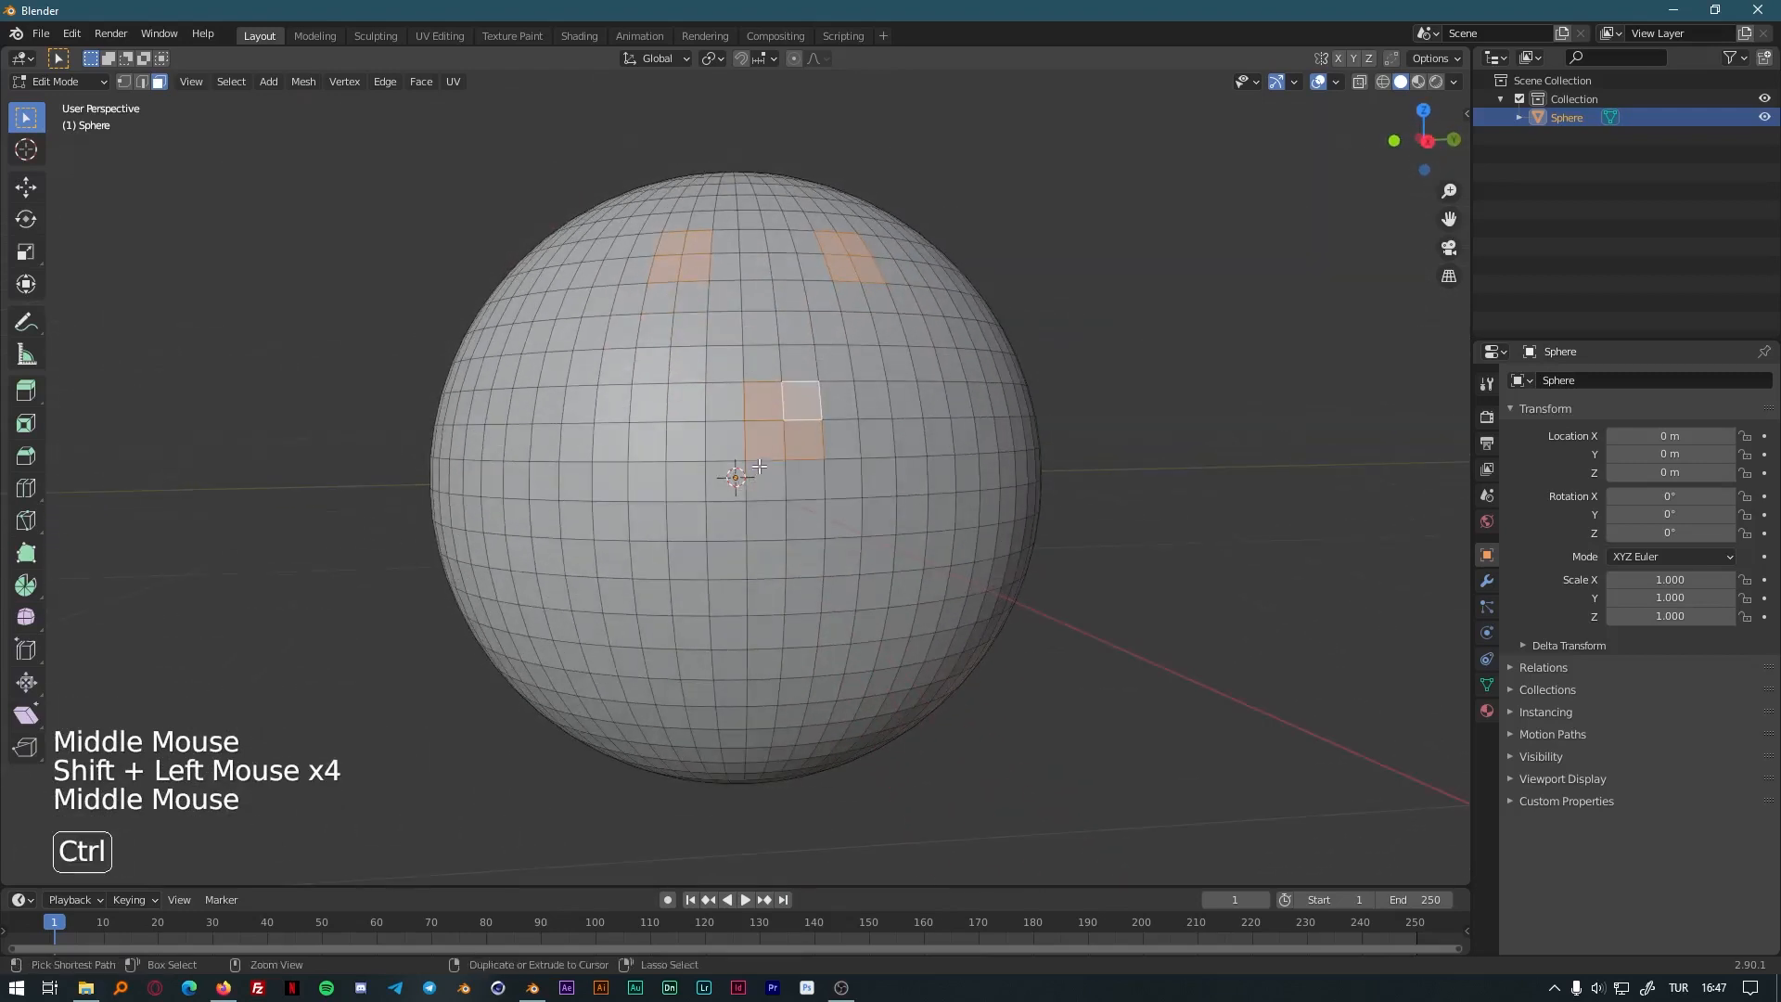
key(ctrl+z)
key(ctrl+z)
key(ctrl+z)
key(ctrl+z)
key(ctrl+z)
Add a third two-by-two block of faces to the selection, below and midway between the two upper blocks.
key(shift+less)
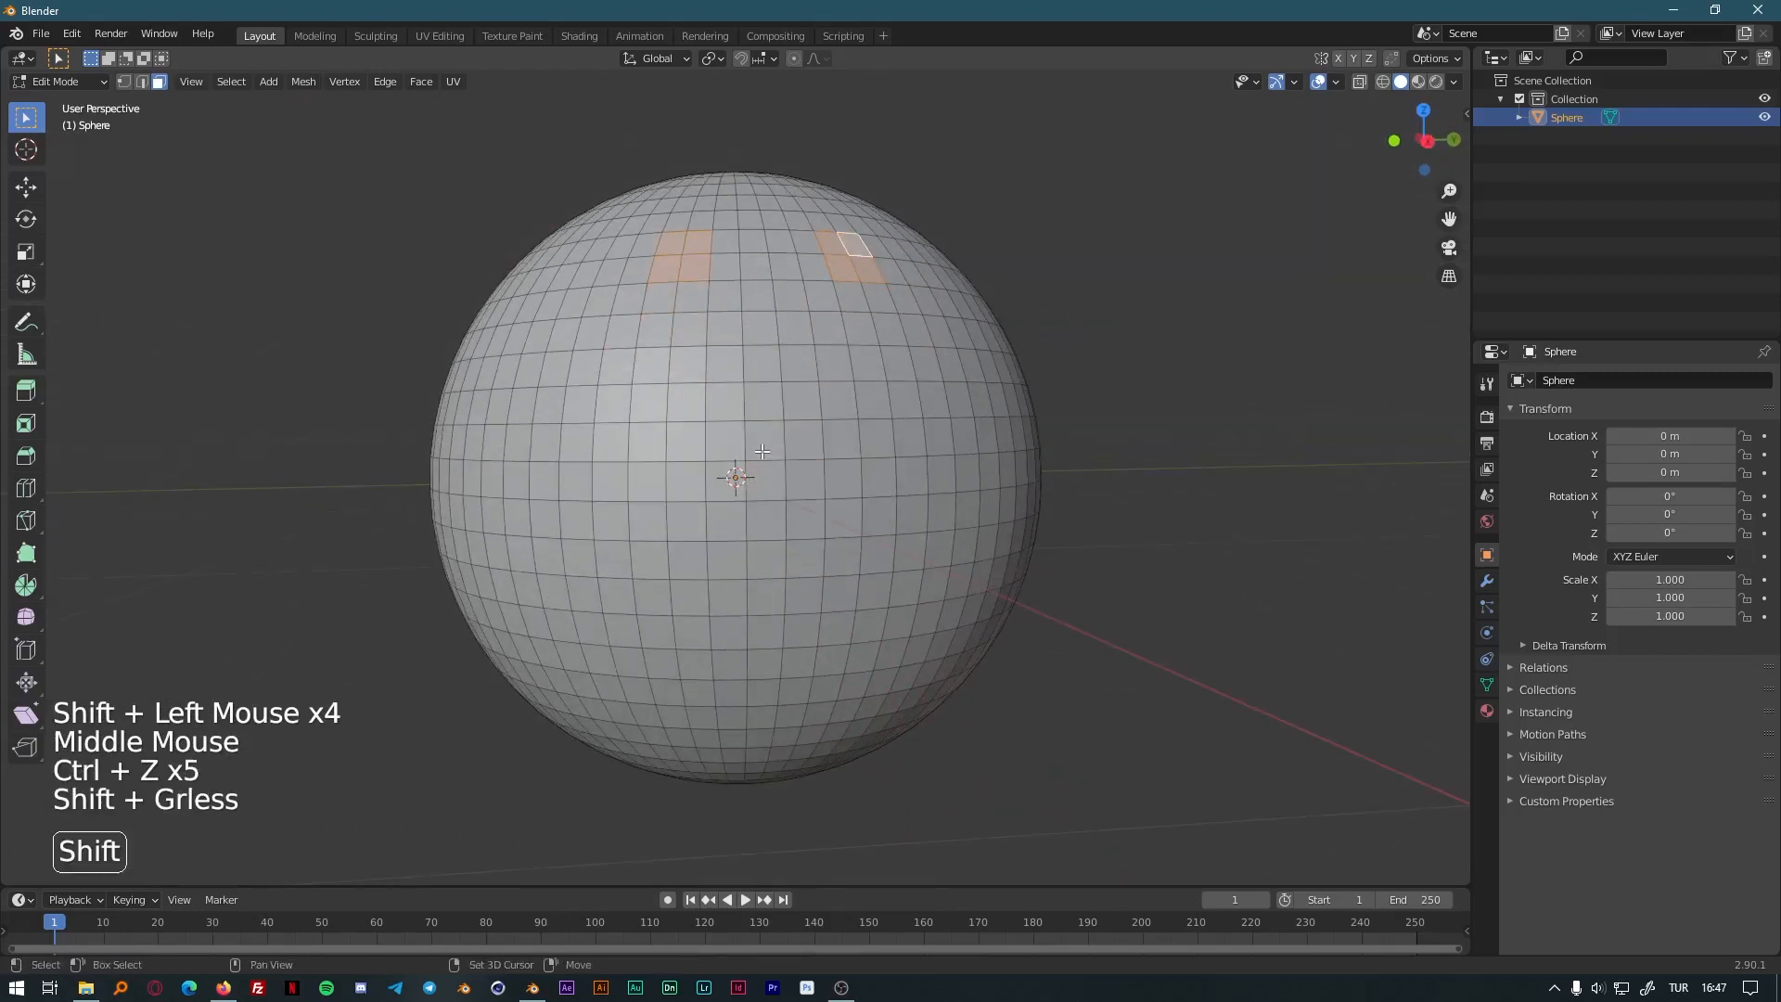
shift+click(763, 450)
shift+click(778, 450)
shift+click(798, 450)
shift+click(776, 449)
shift+click(776, 479)
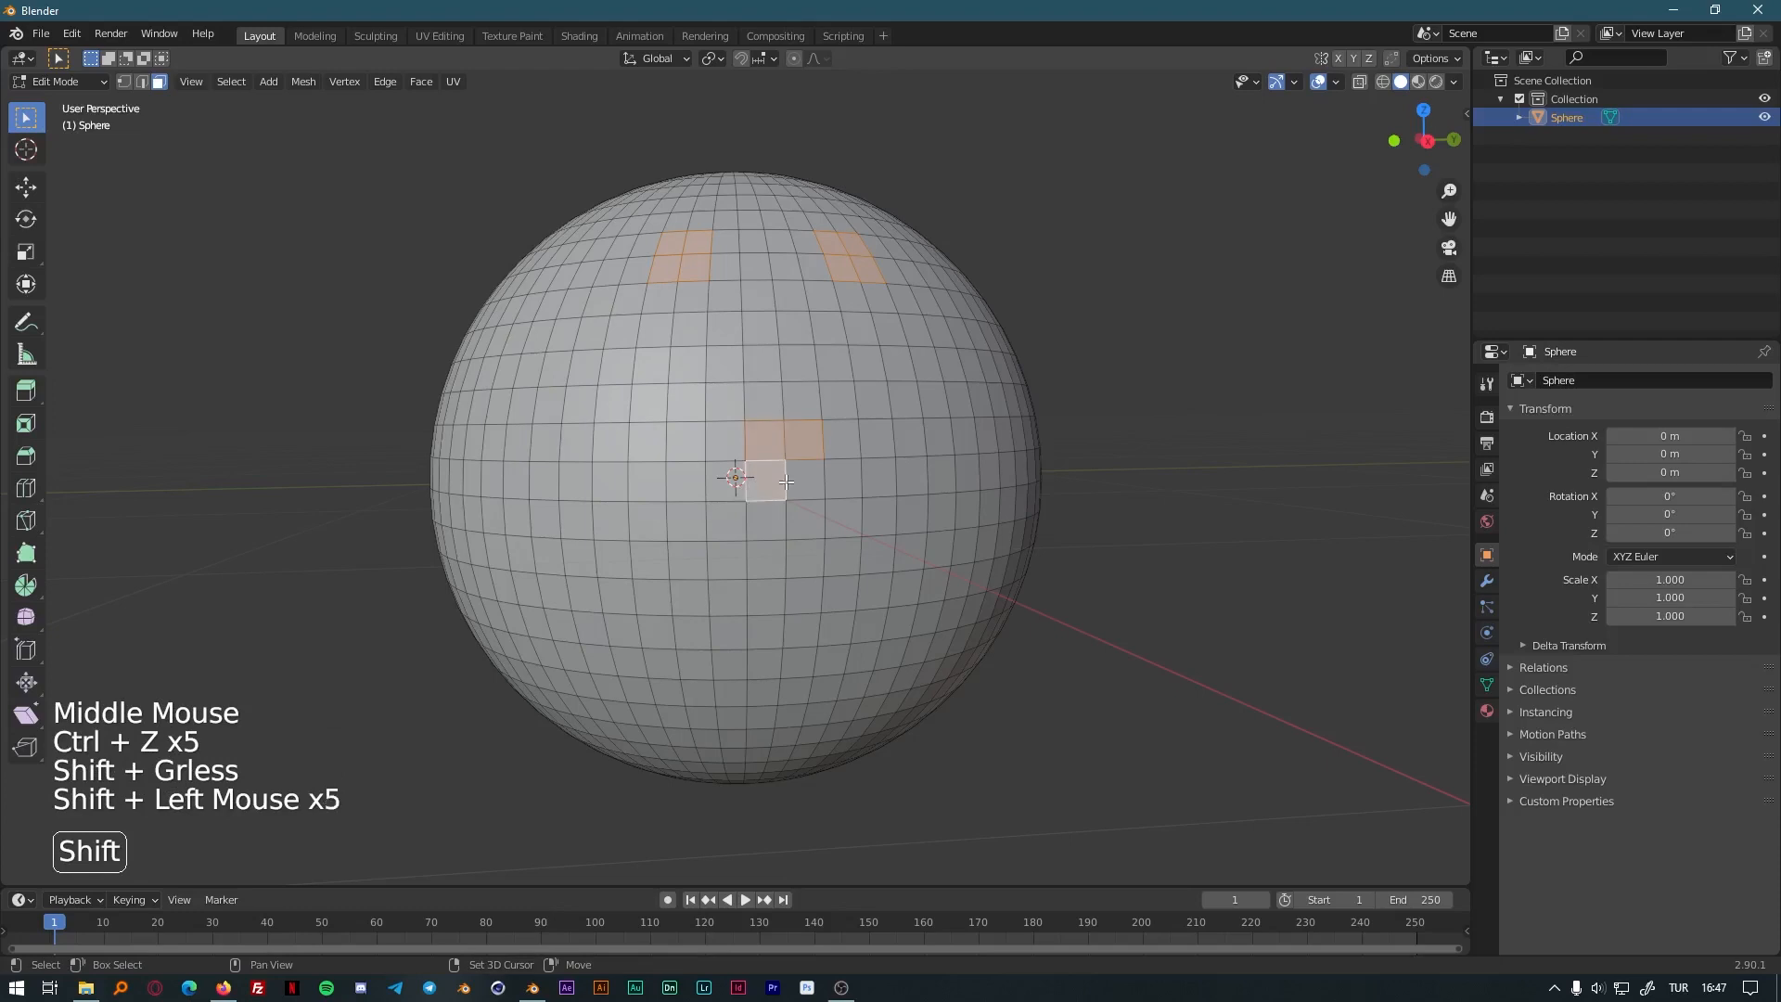
shift+click(788, 482)
Search the add-ons in Preferences for "loop", make sure Mesh: LoopTools is enabled, and close Preferences.
middle_drag(787, 482, 824, 540)
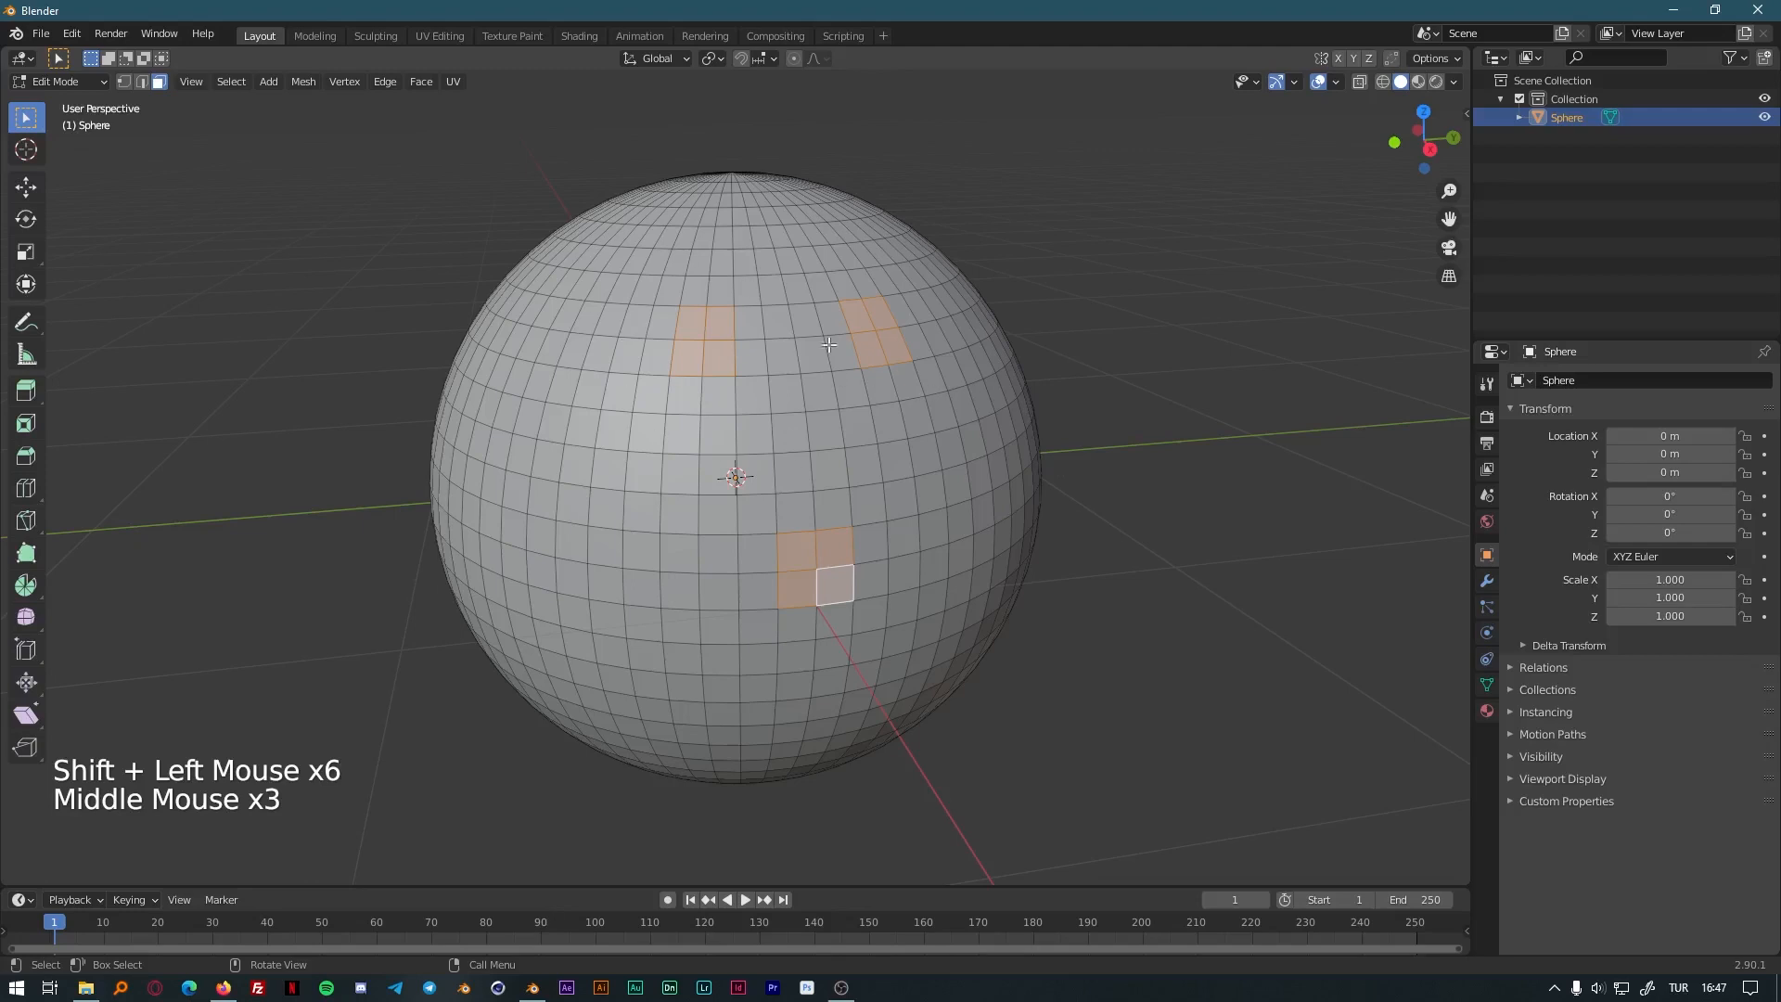
click(74, 36)
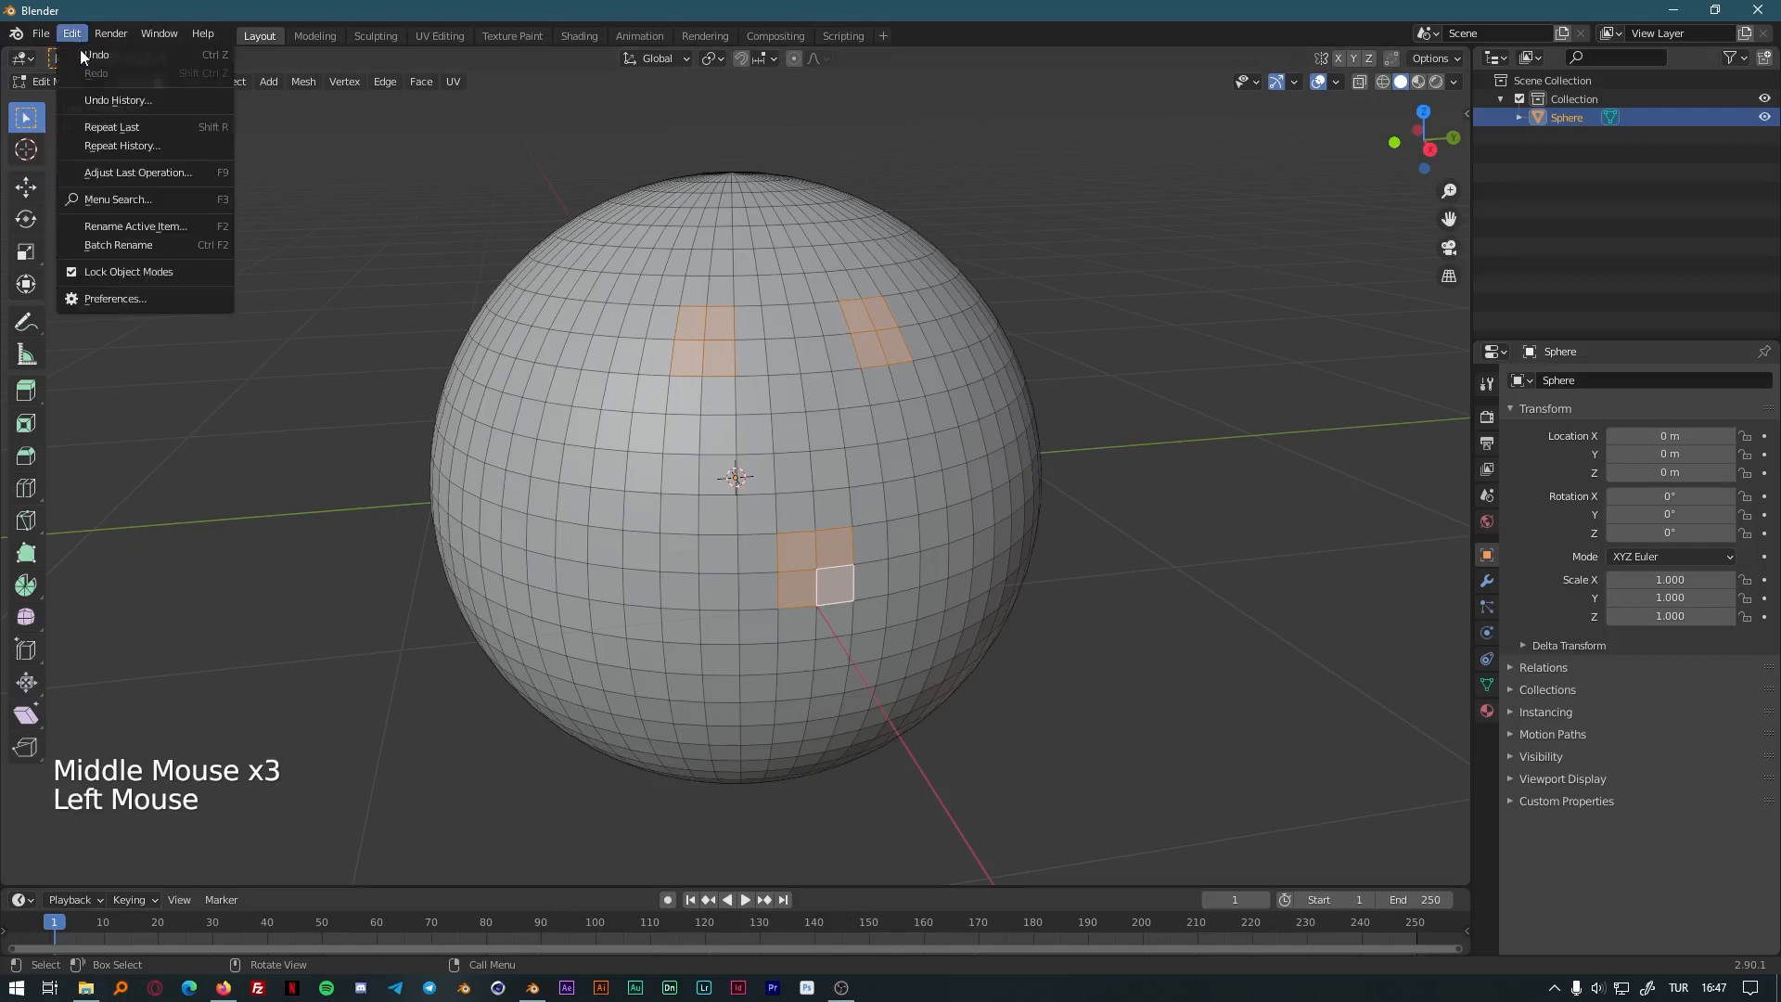
click(156, 298)
click(516, 124)
text(loop)
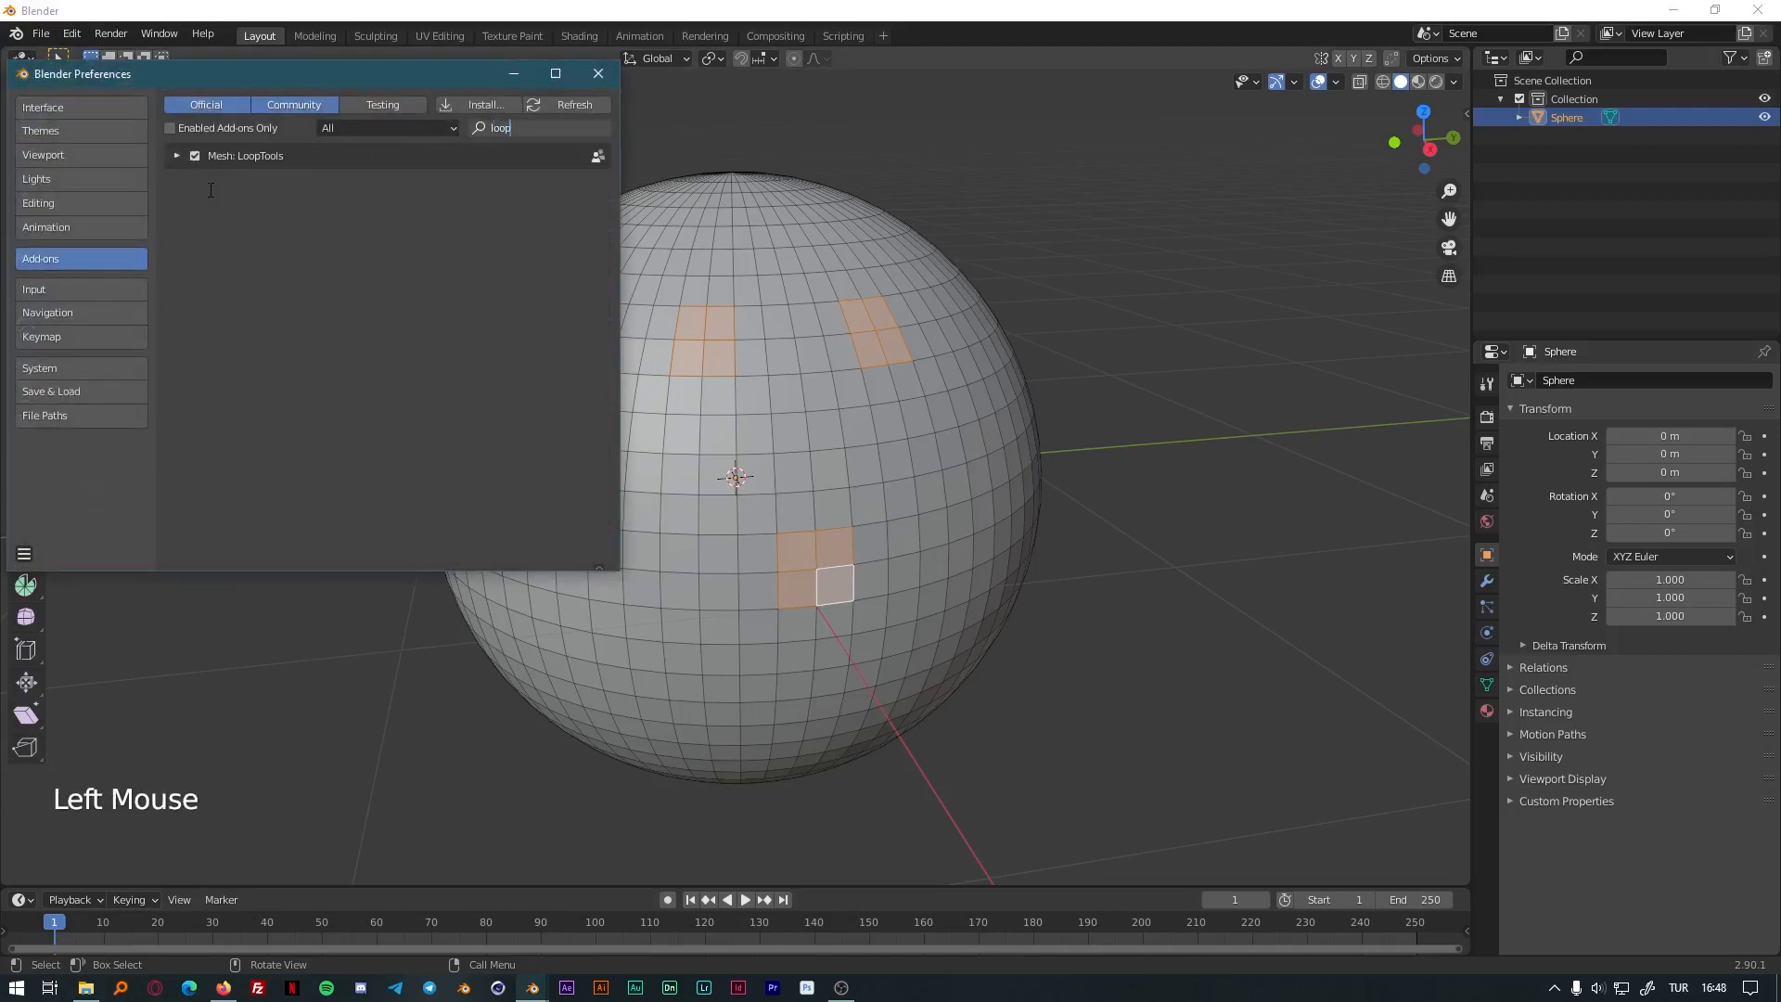
click(197, 160)
click(196, 160)
click(197, 159)
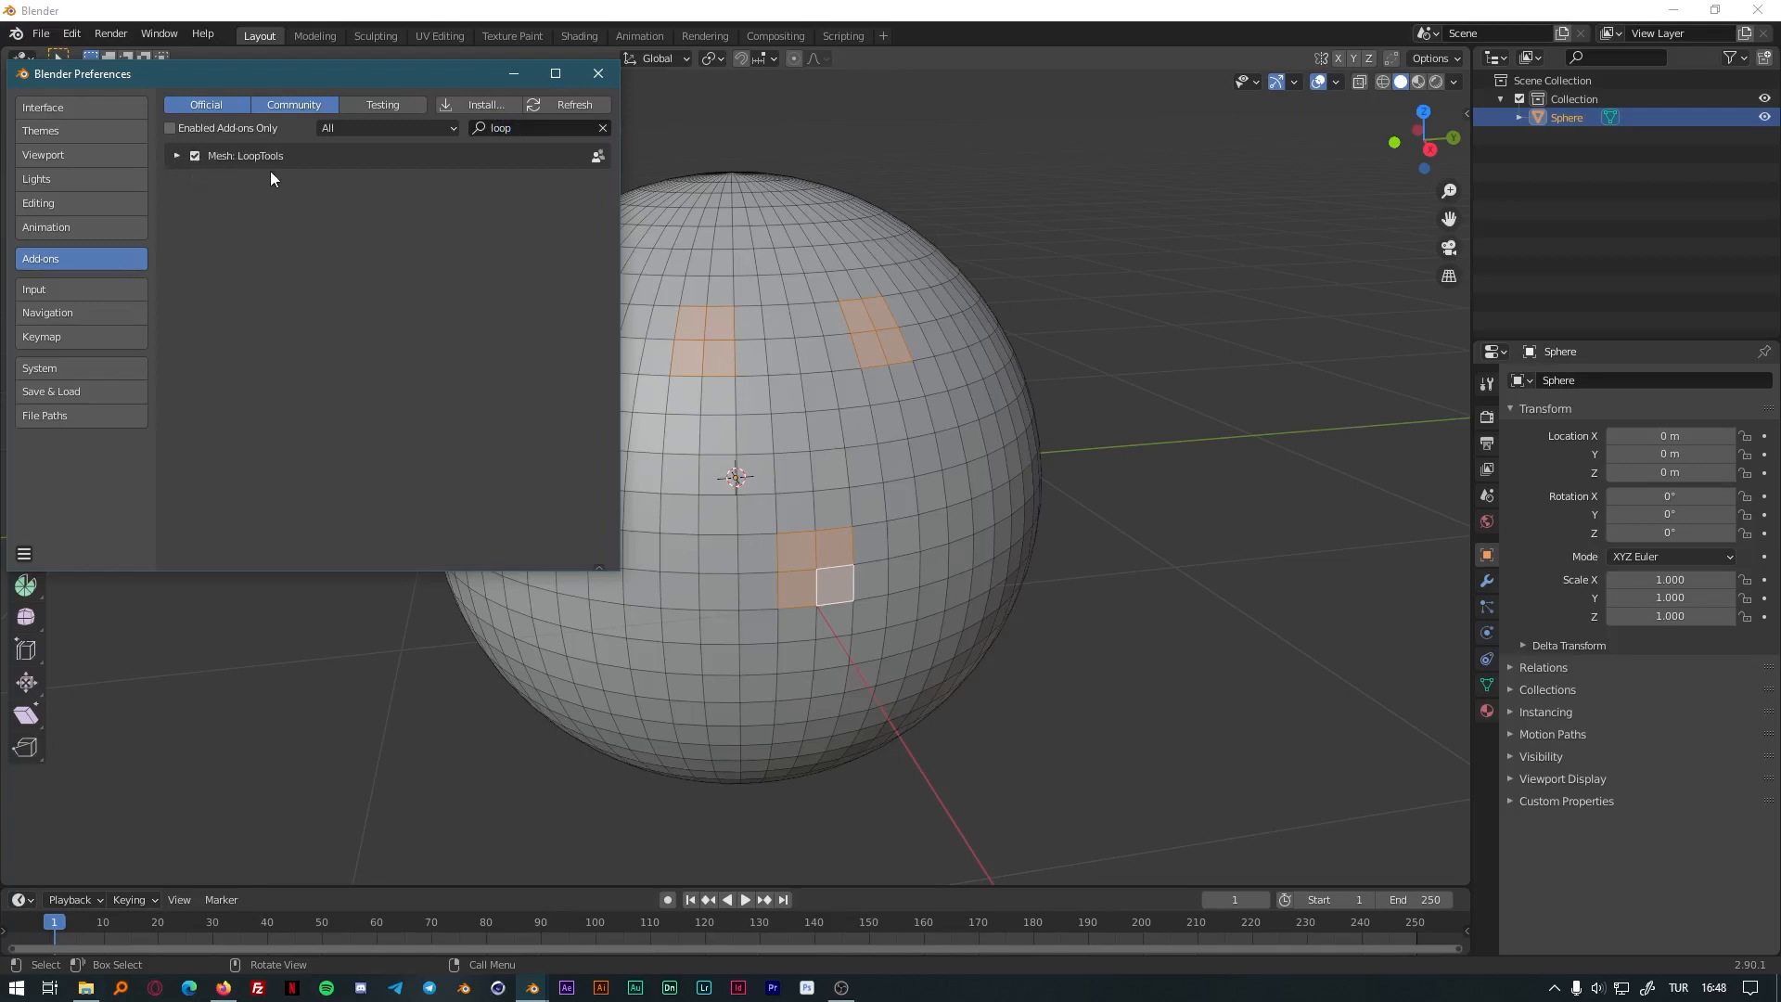
click(597, 73)
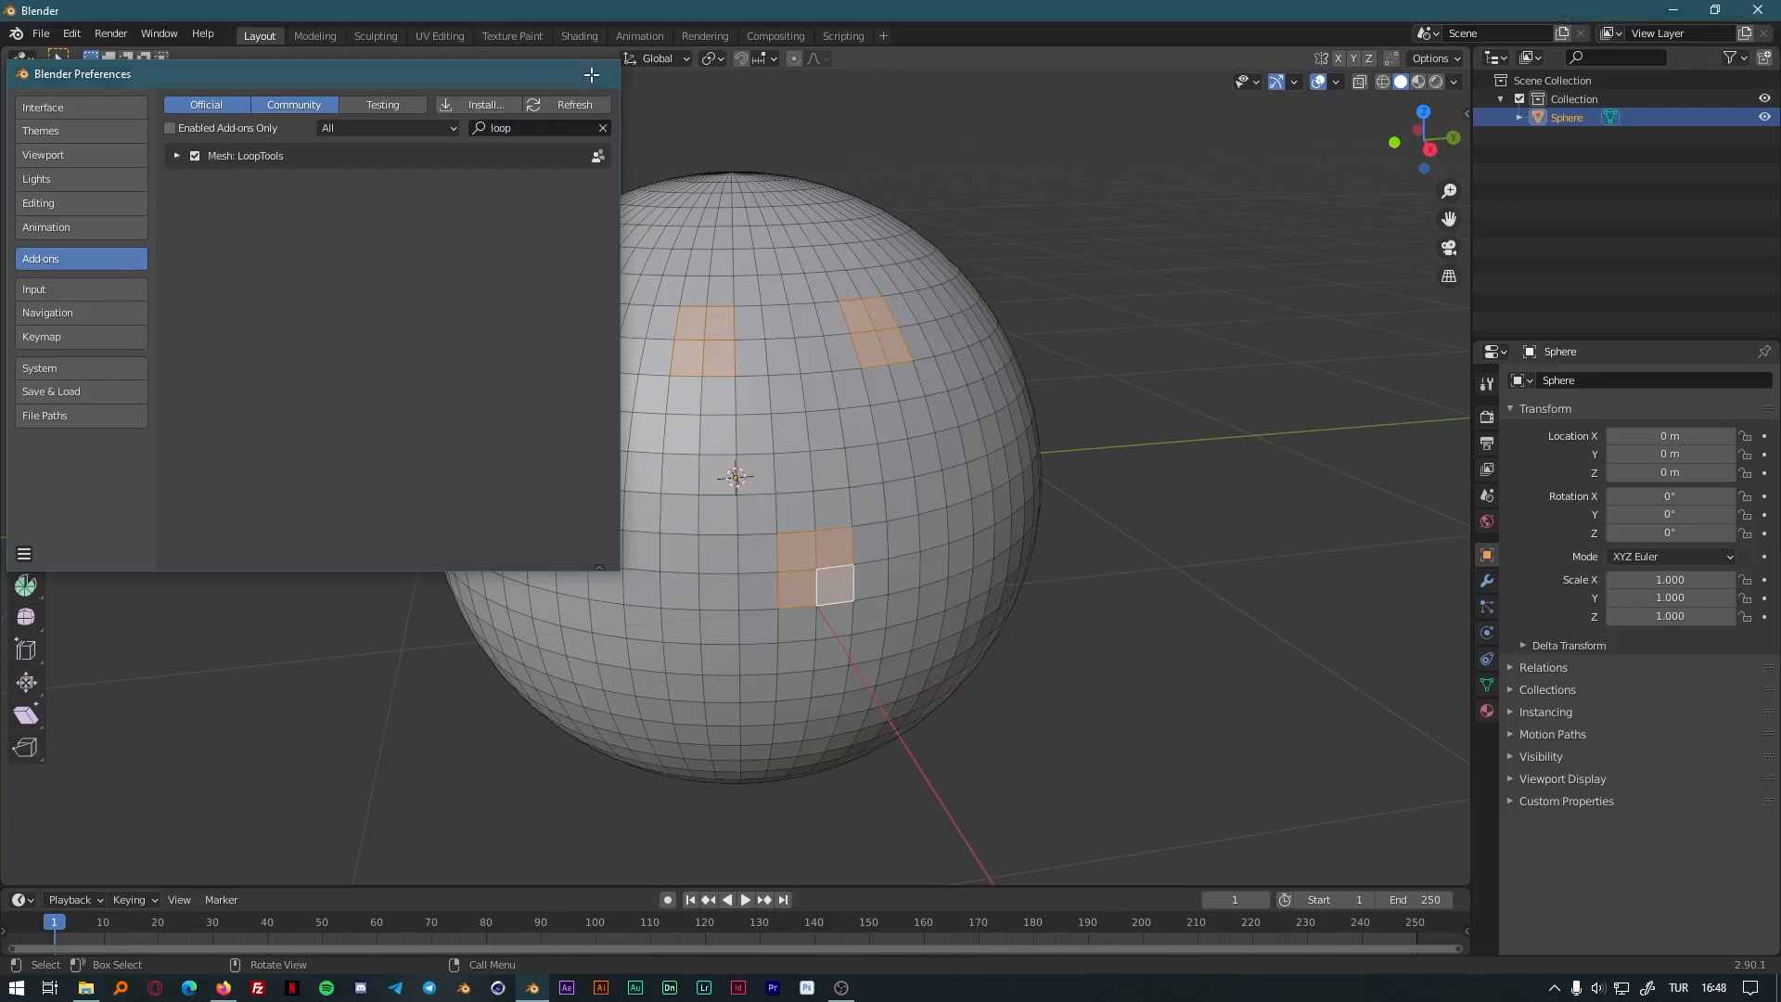
Round the three selected face blocks into circles with the LoopTools Circle operation, keeping its default options.
key(n)
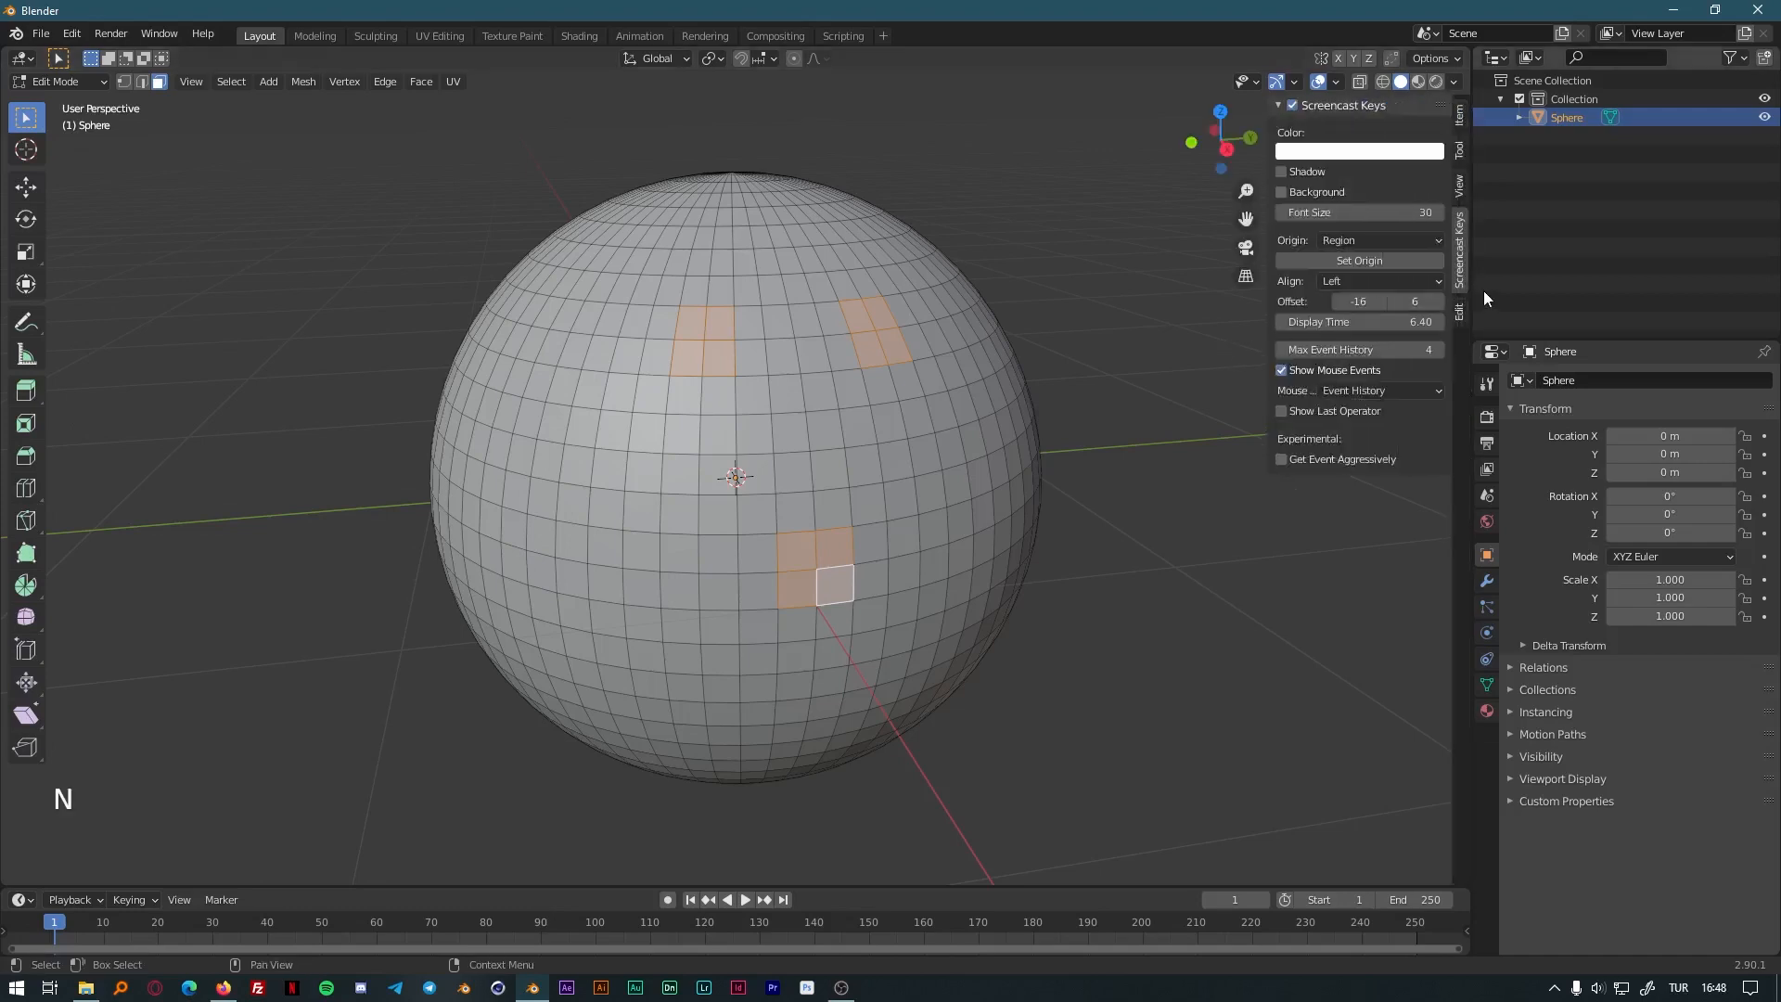
click(1459, 310)
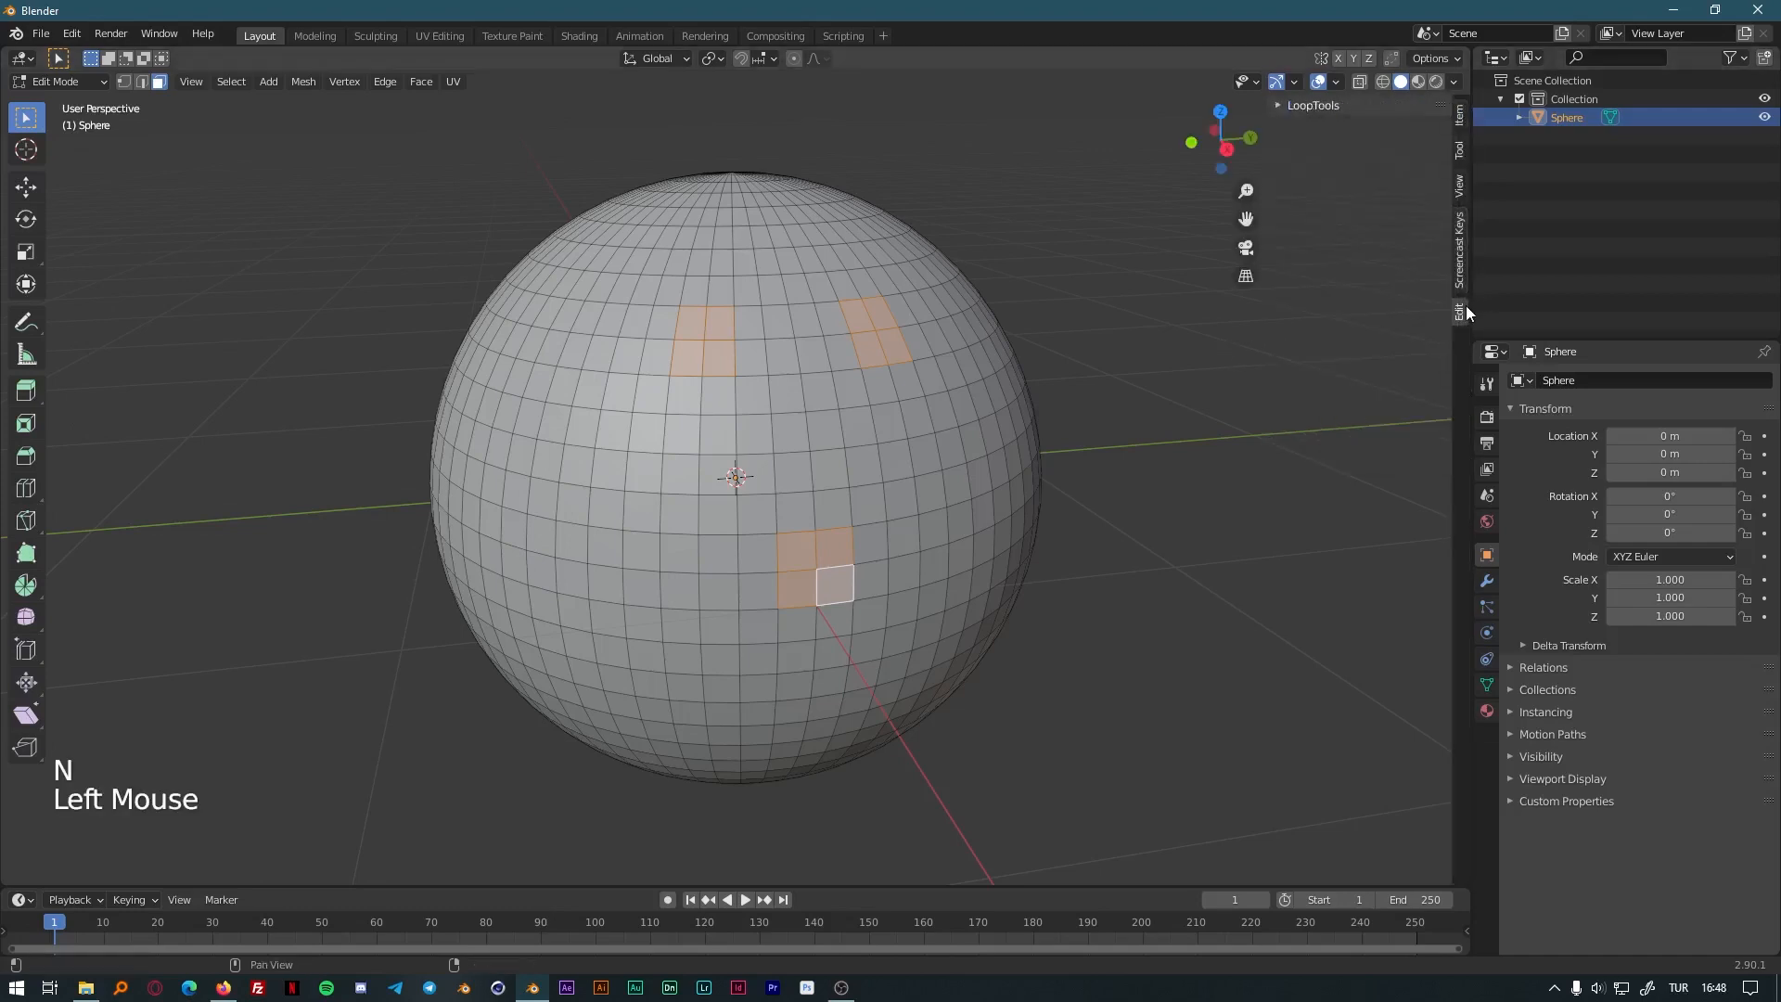
click(1314, 106)
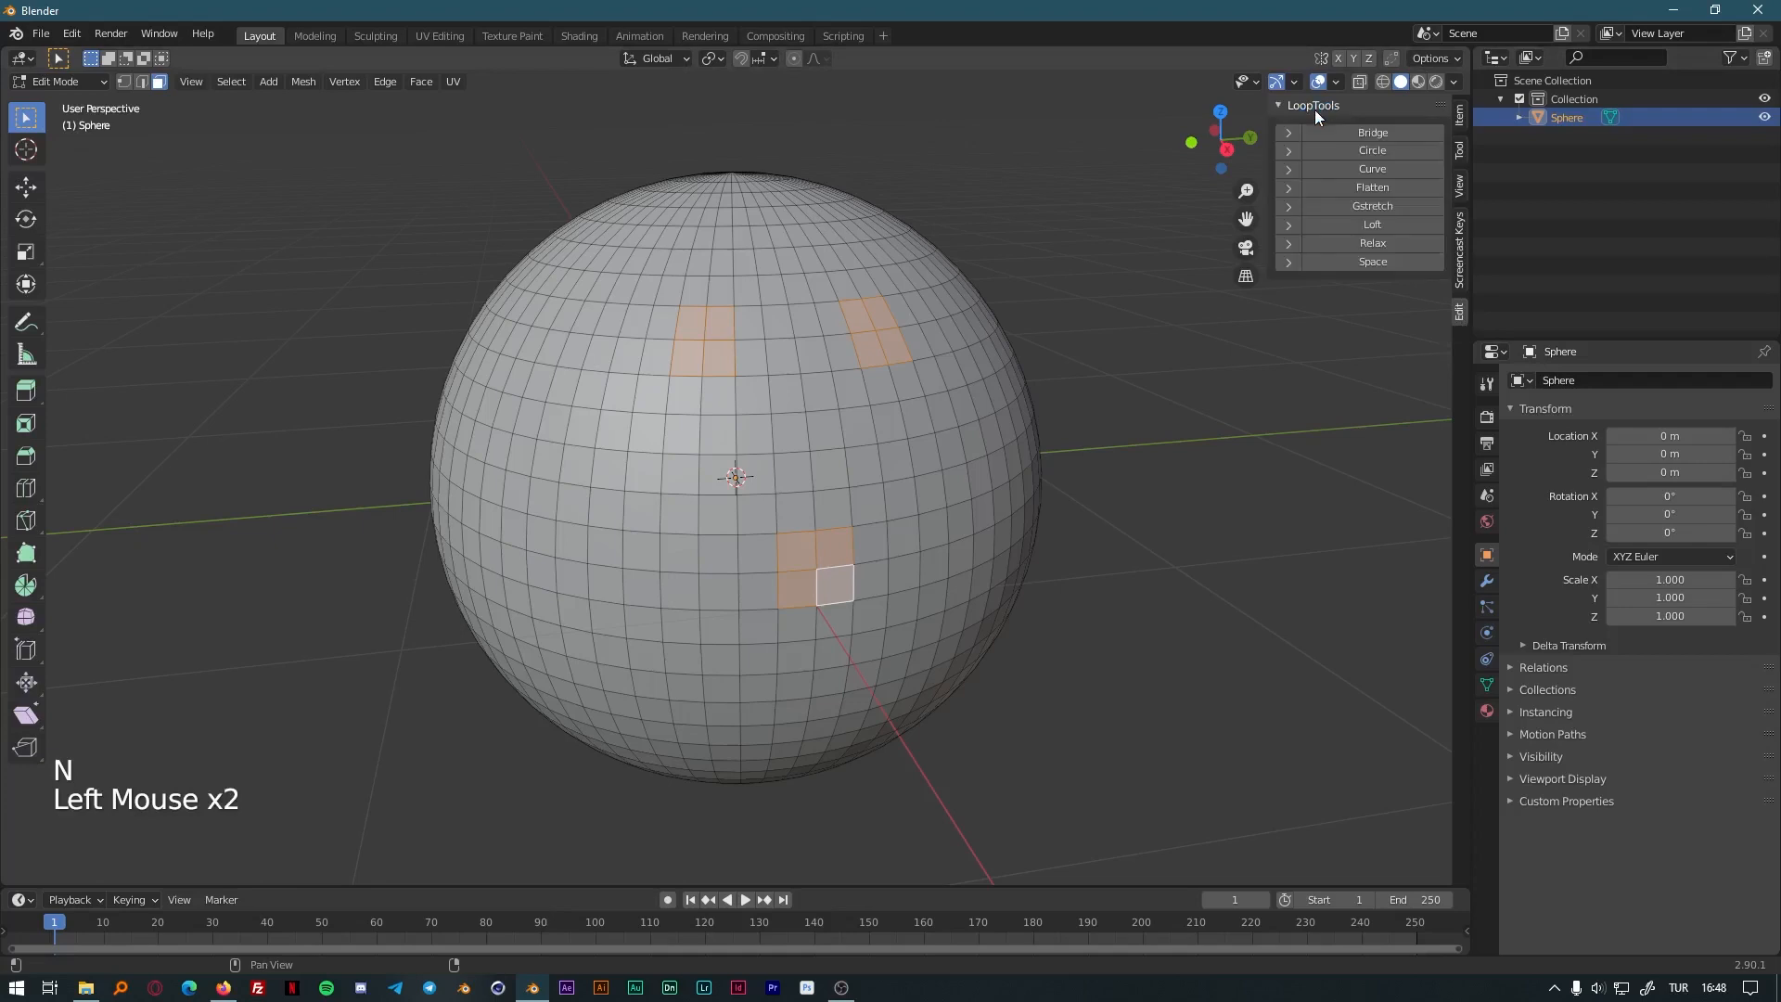
click(1372, 151)
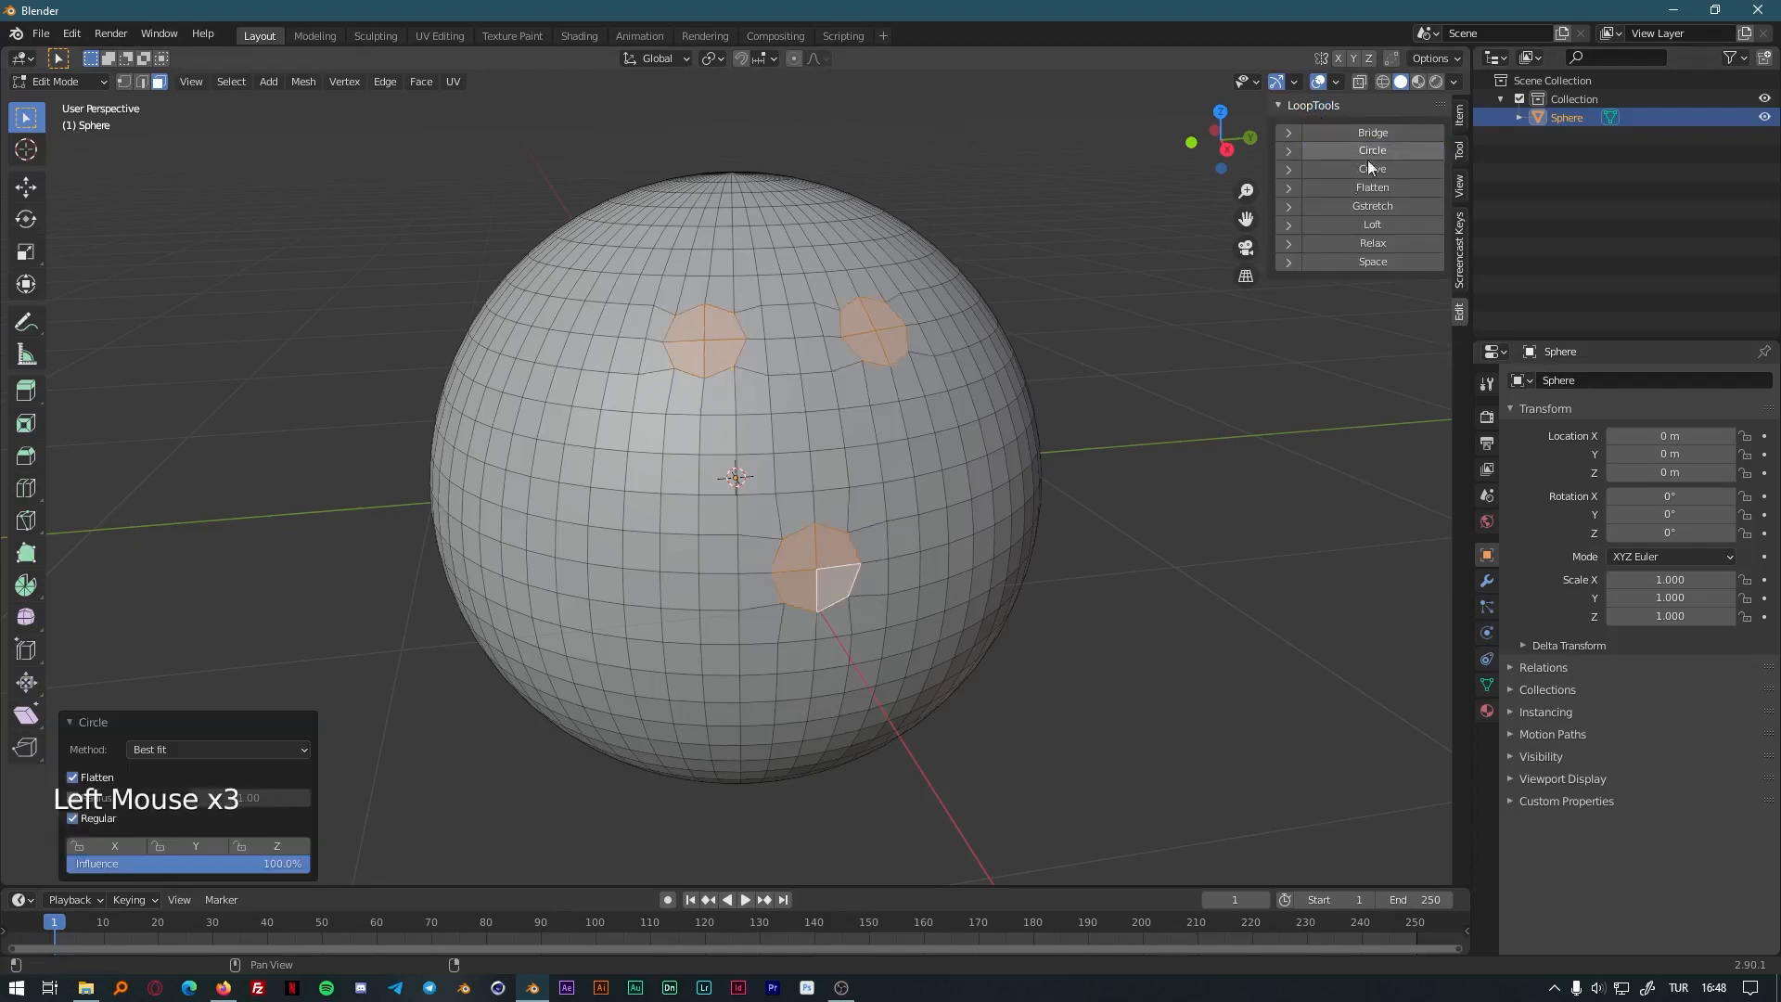
middle_drag(1177, 557, 1100, 581)
key(n)
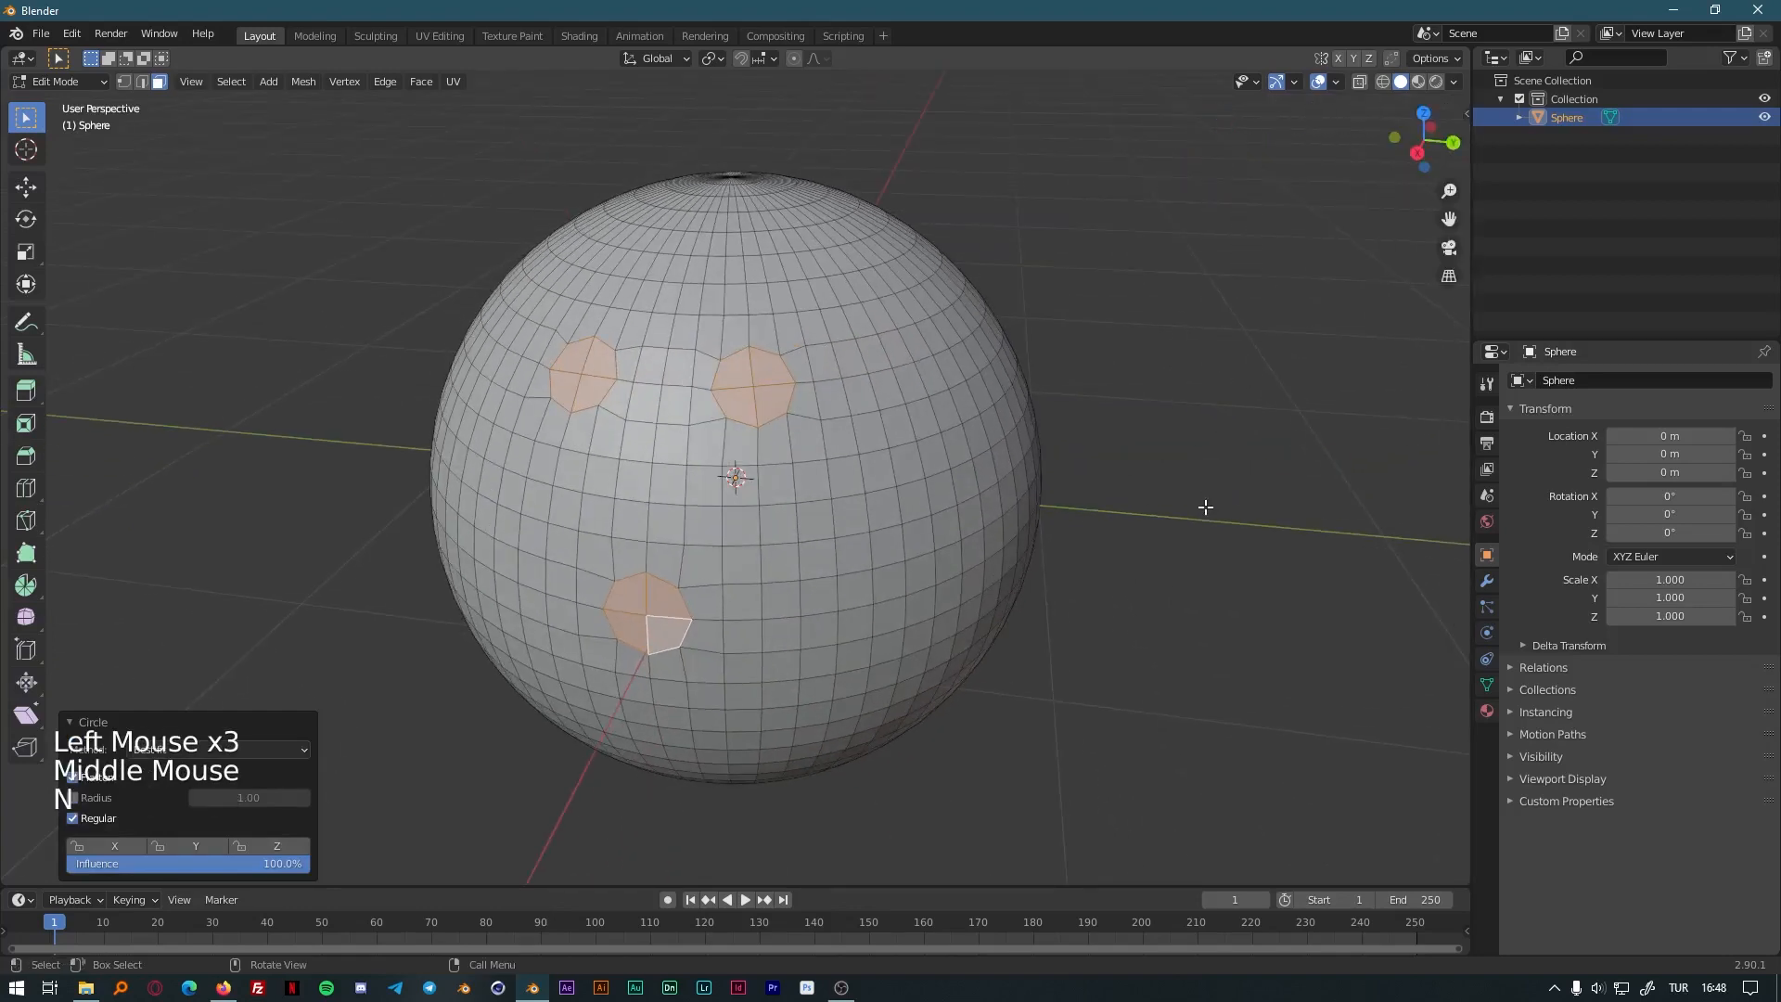
click(153, 728)
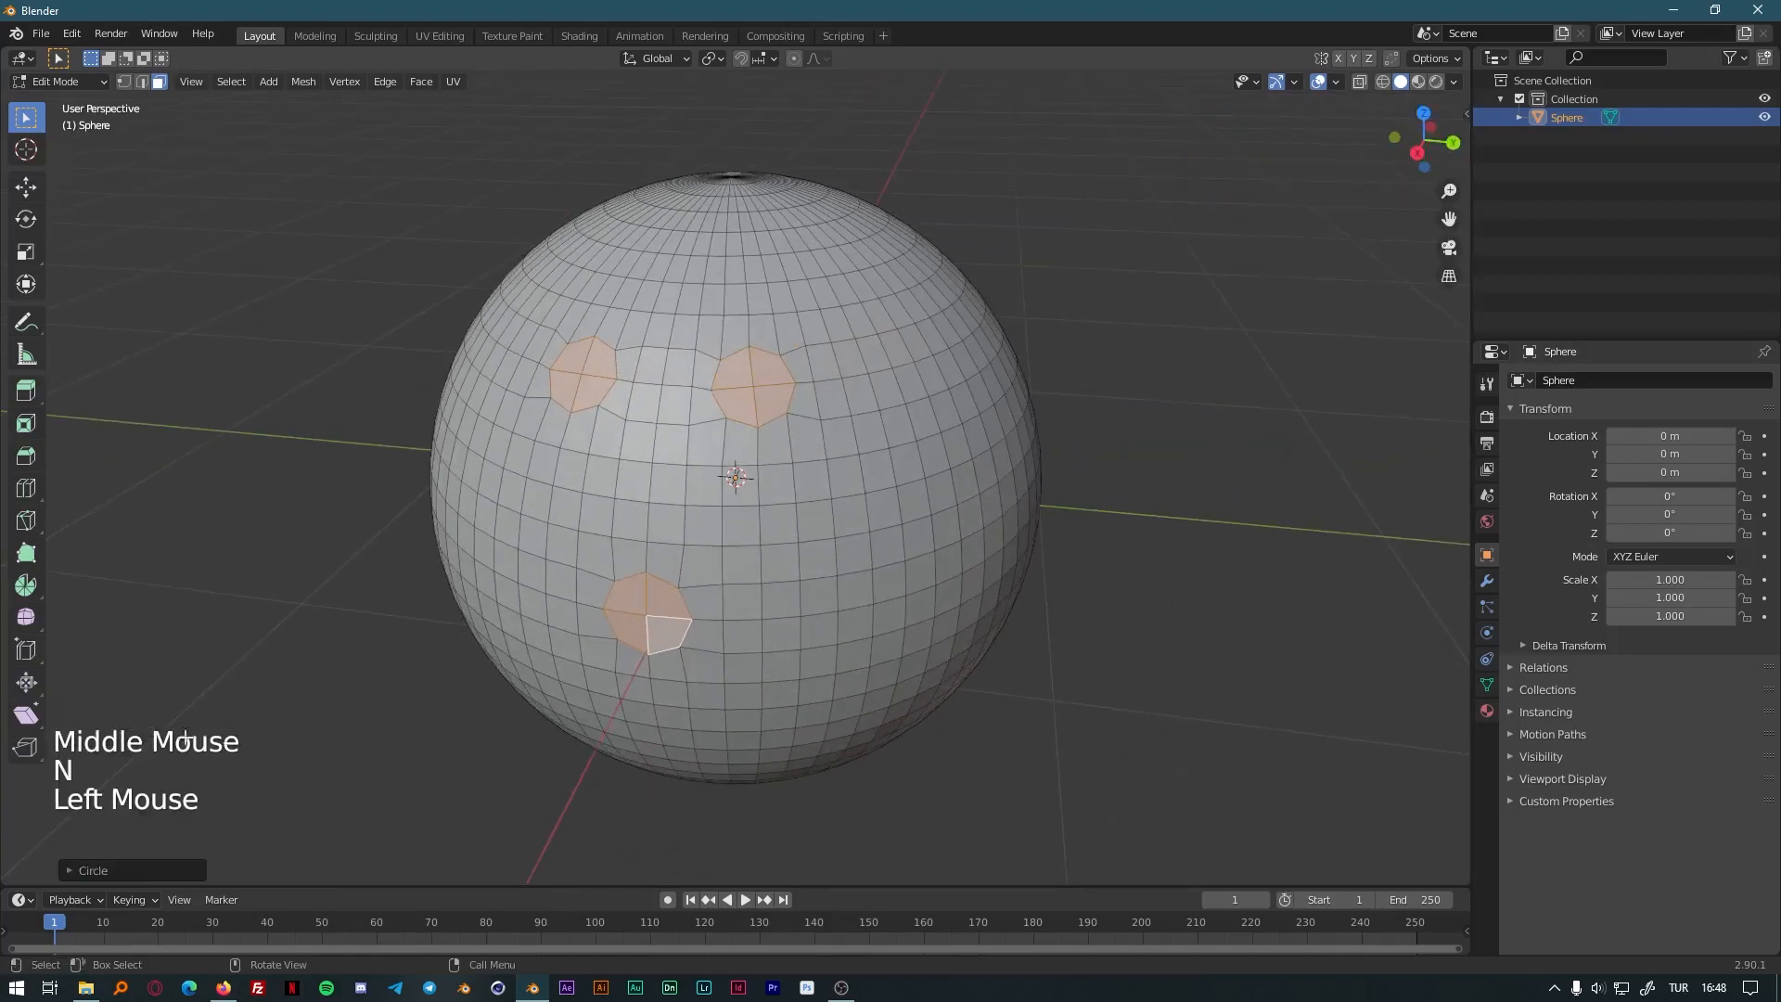
middle_drag(929, 798, 882, 767)
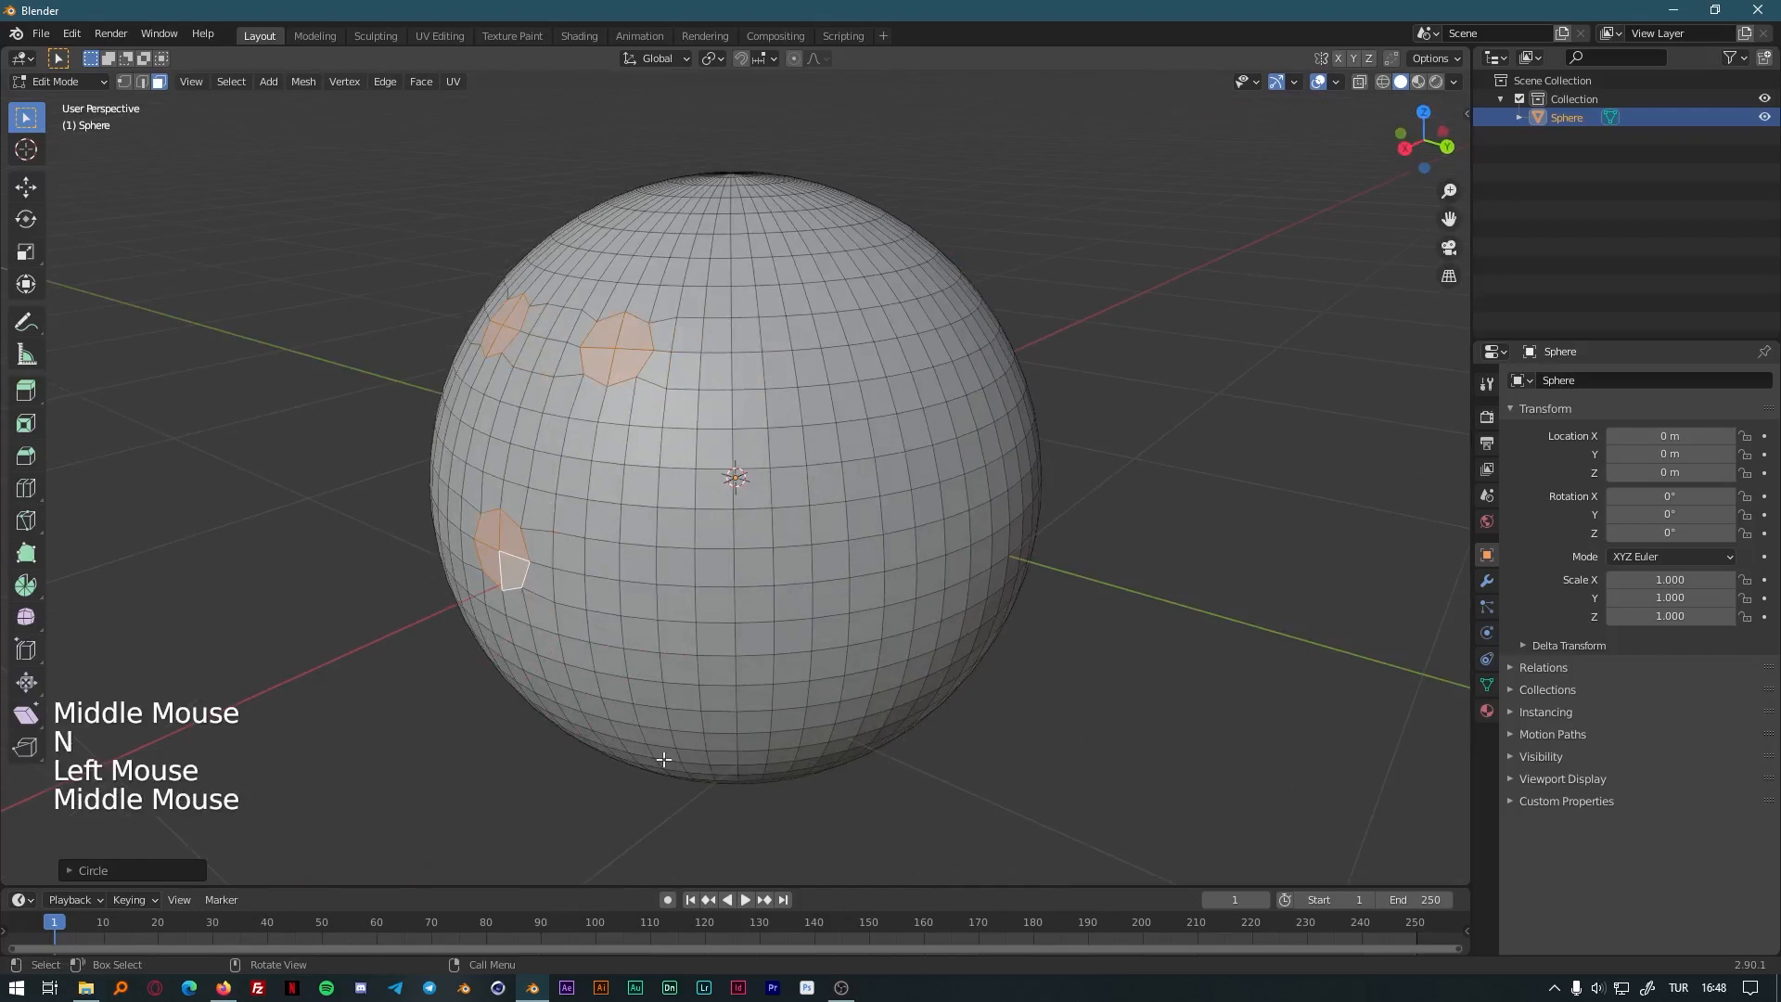
Extrude the three selected circular face areas into the sphere along the global X axis to form finger holes.
key(e)
key(y)
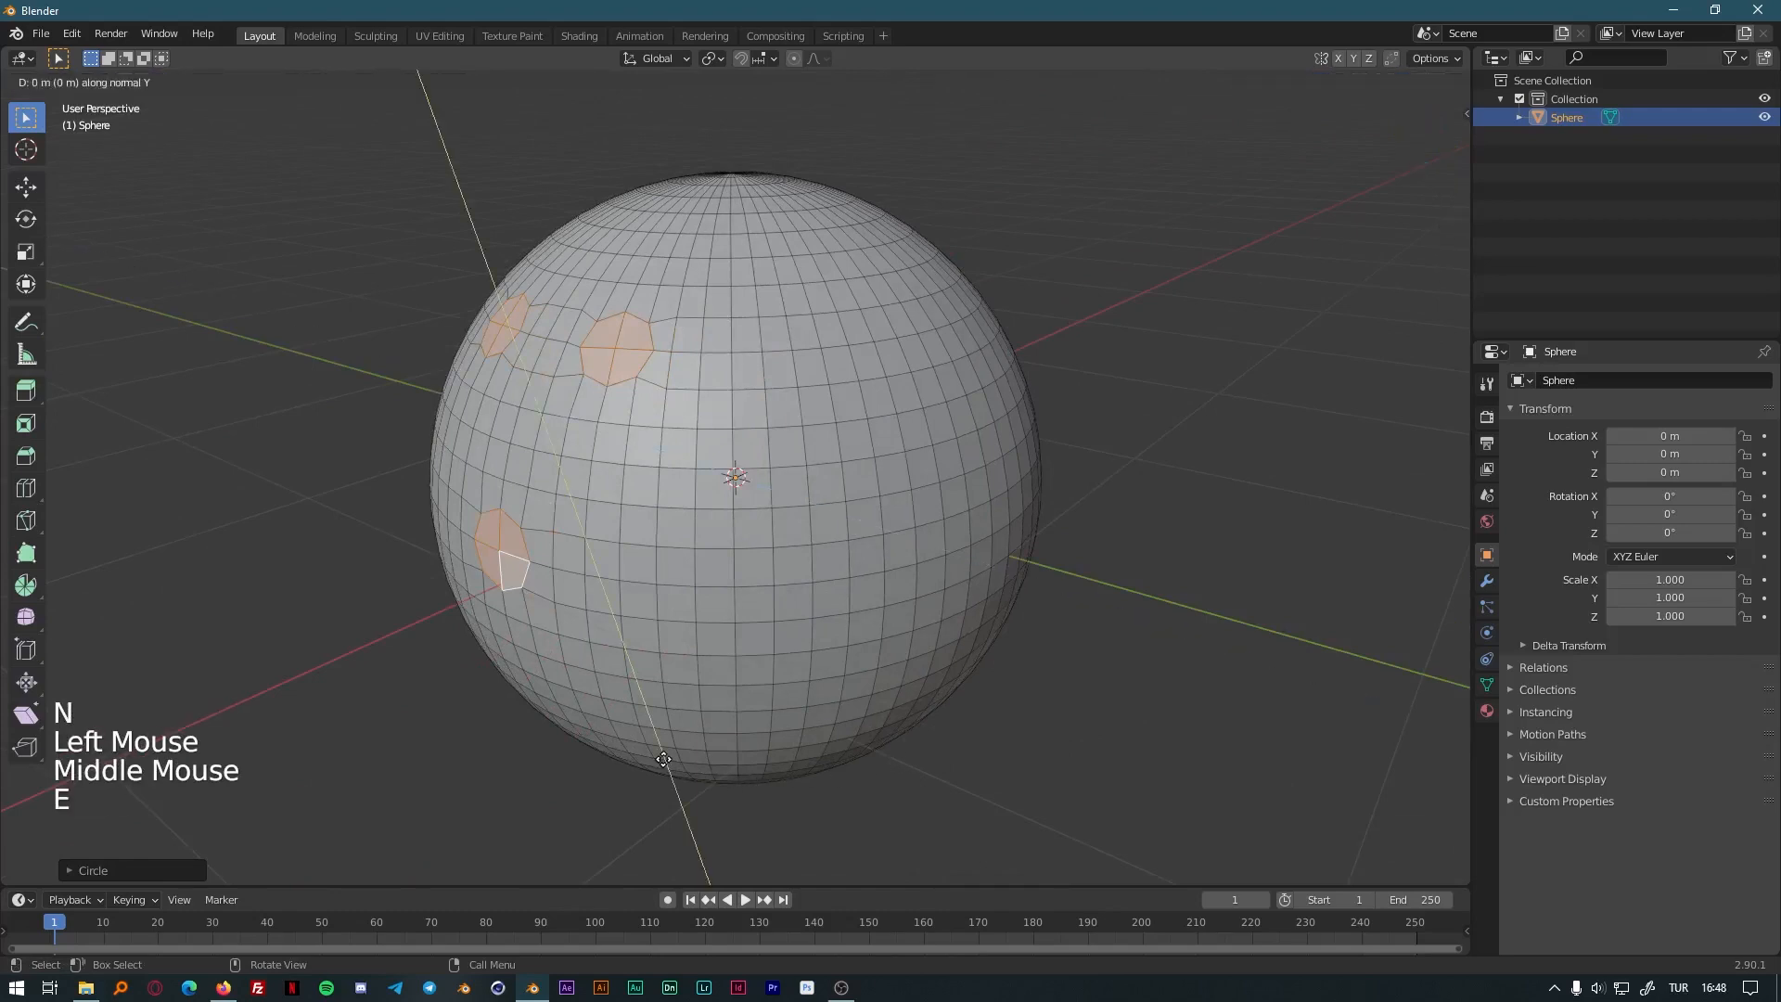
key(x)
key(y)
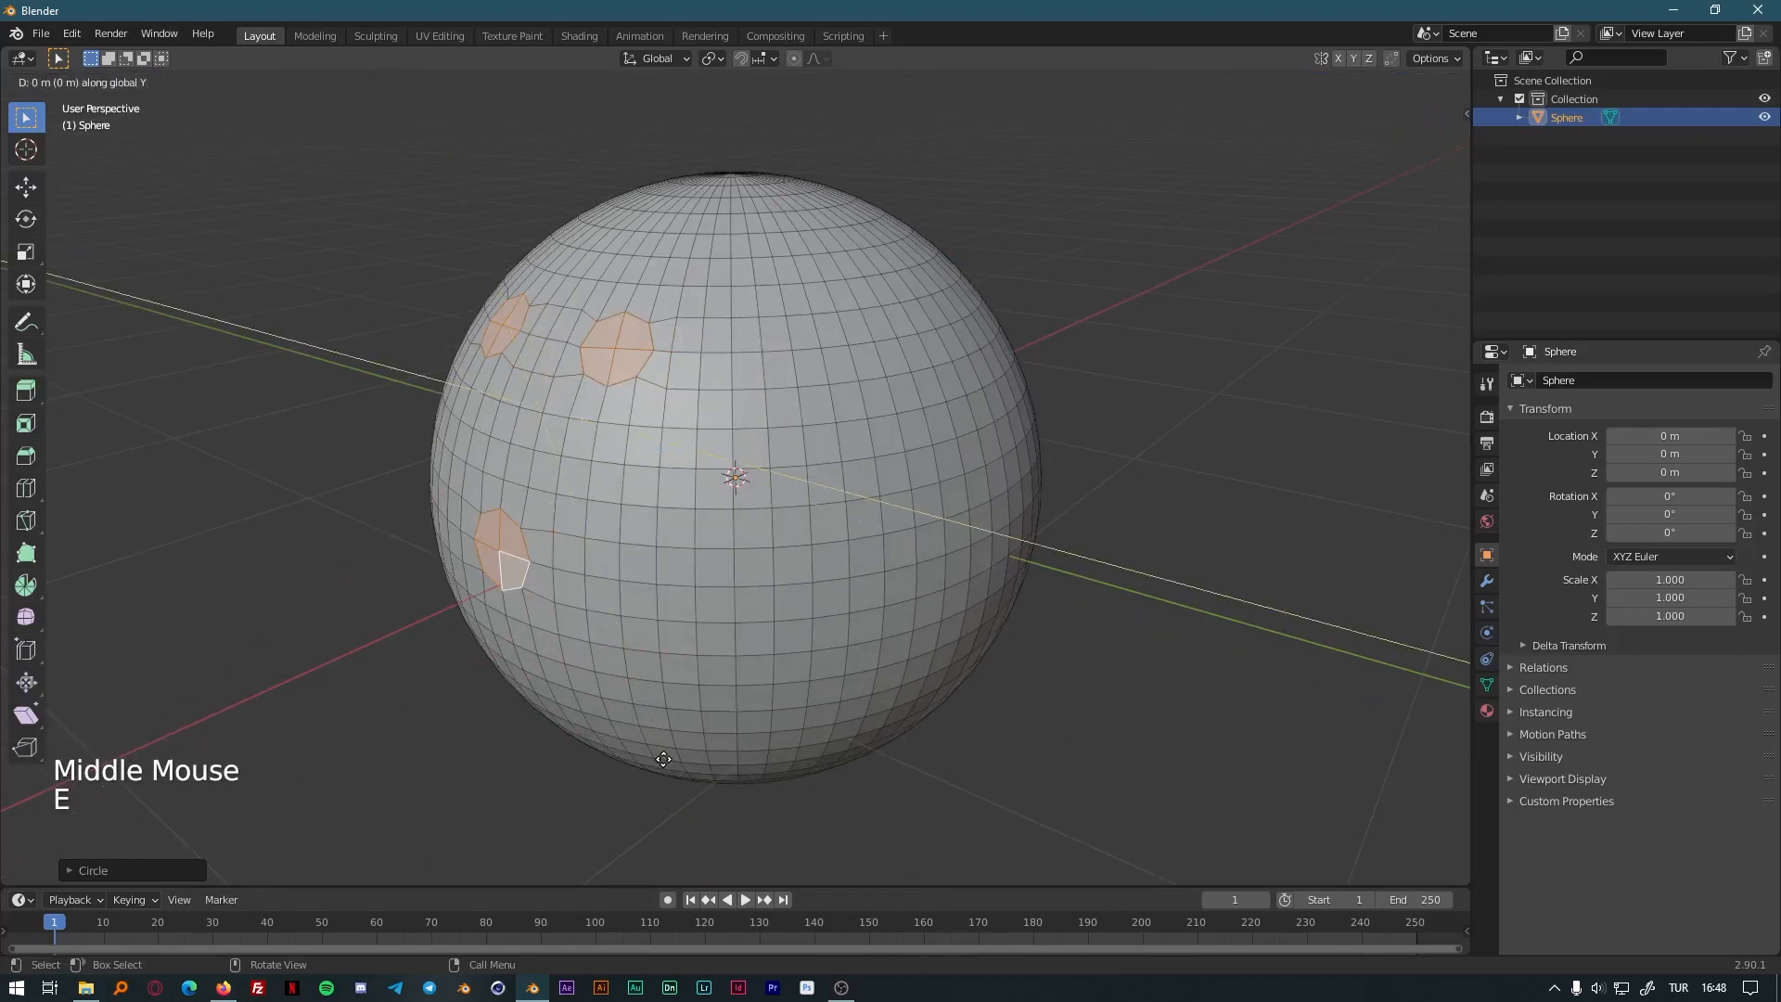
key(x)
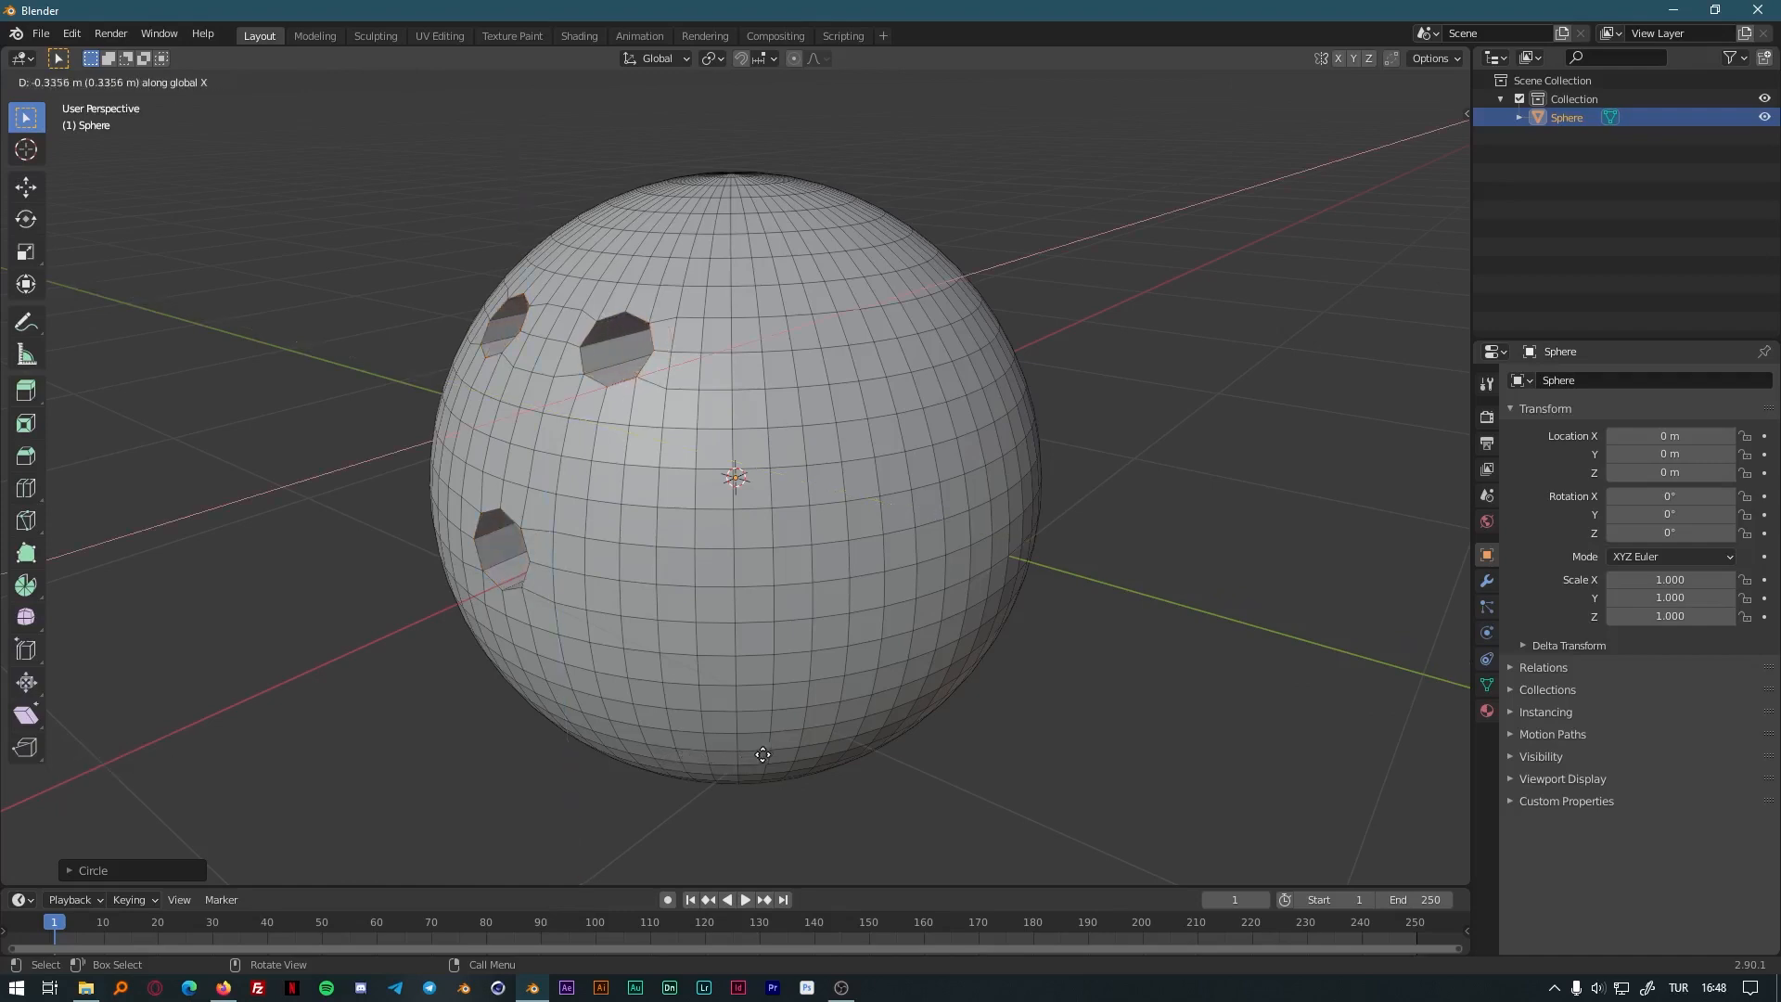
click(808, 746)
Move the extruded hole floors slightly downward and return to Object Mode.
key(g)
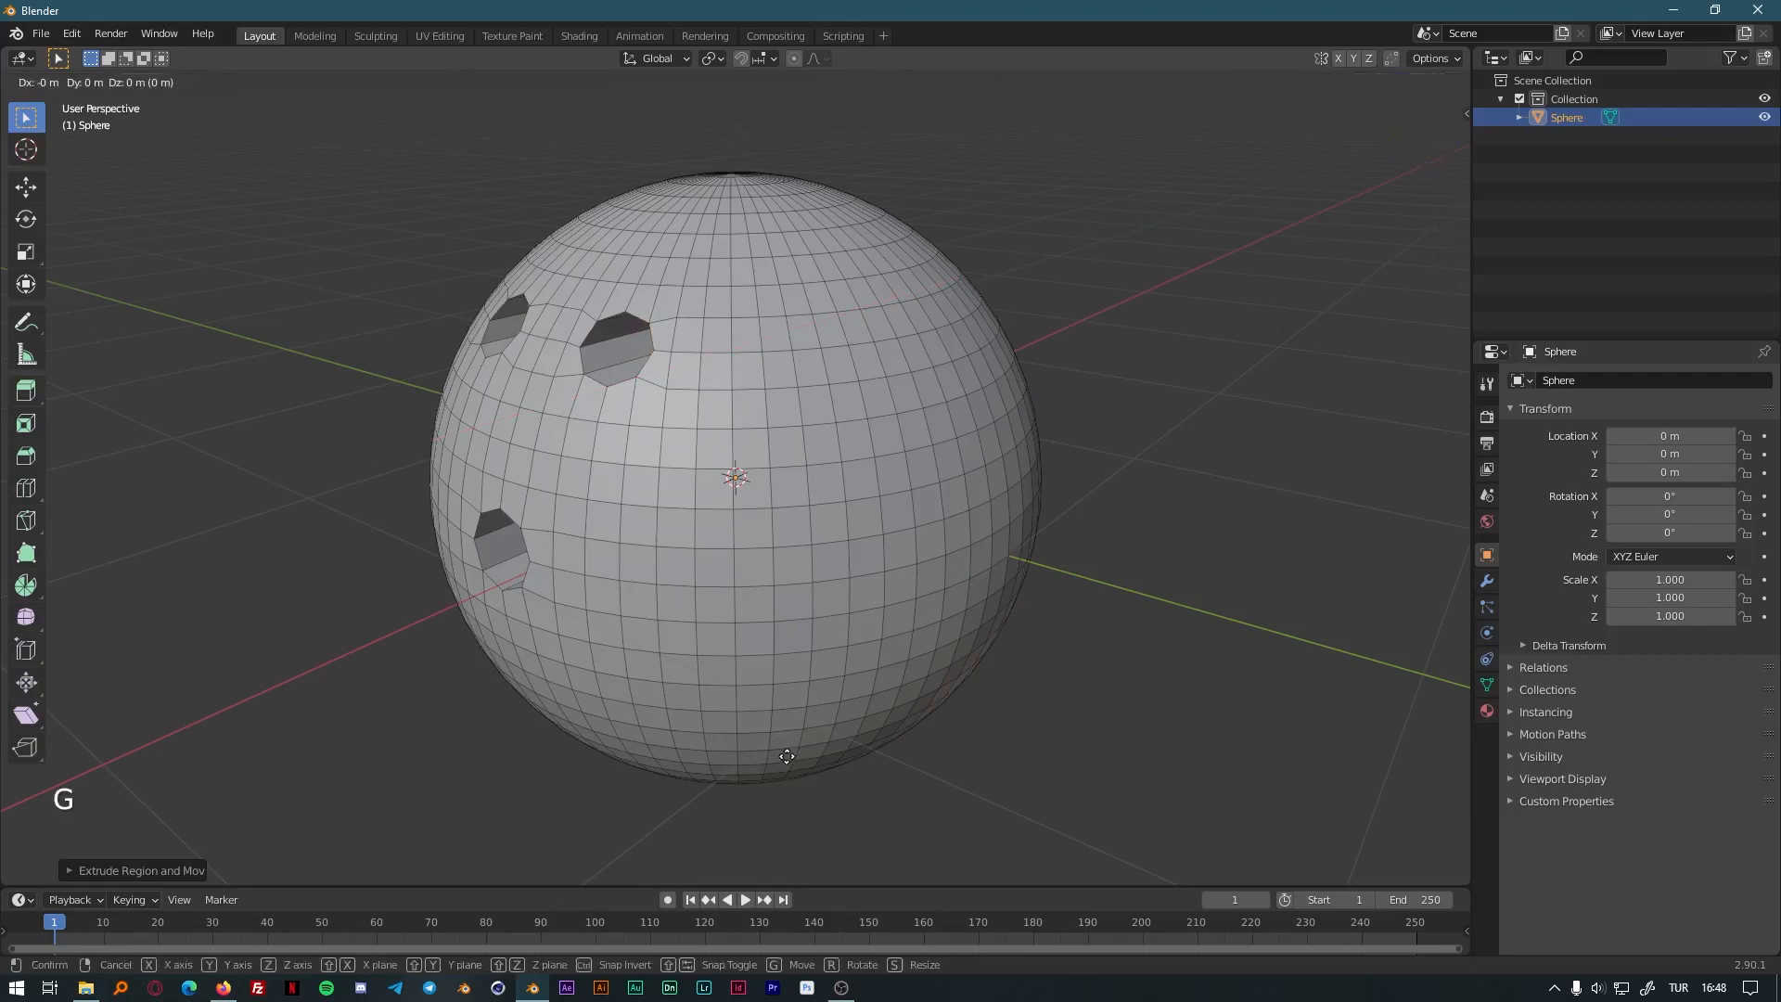
click(782, 813)
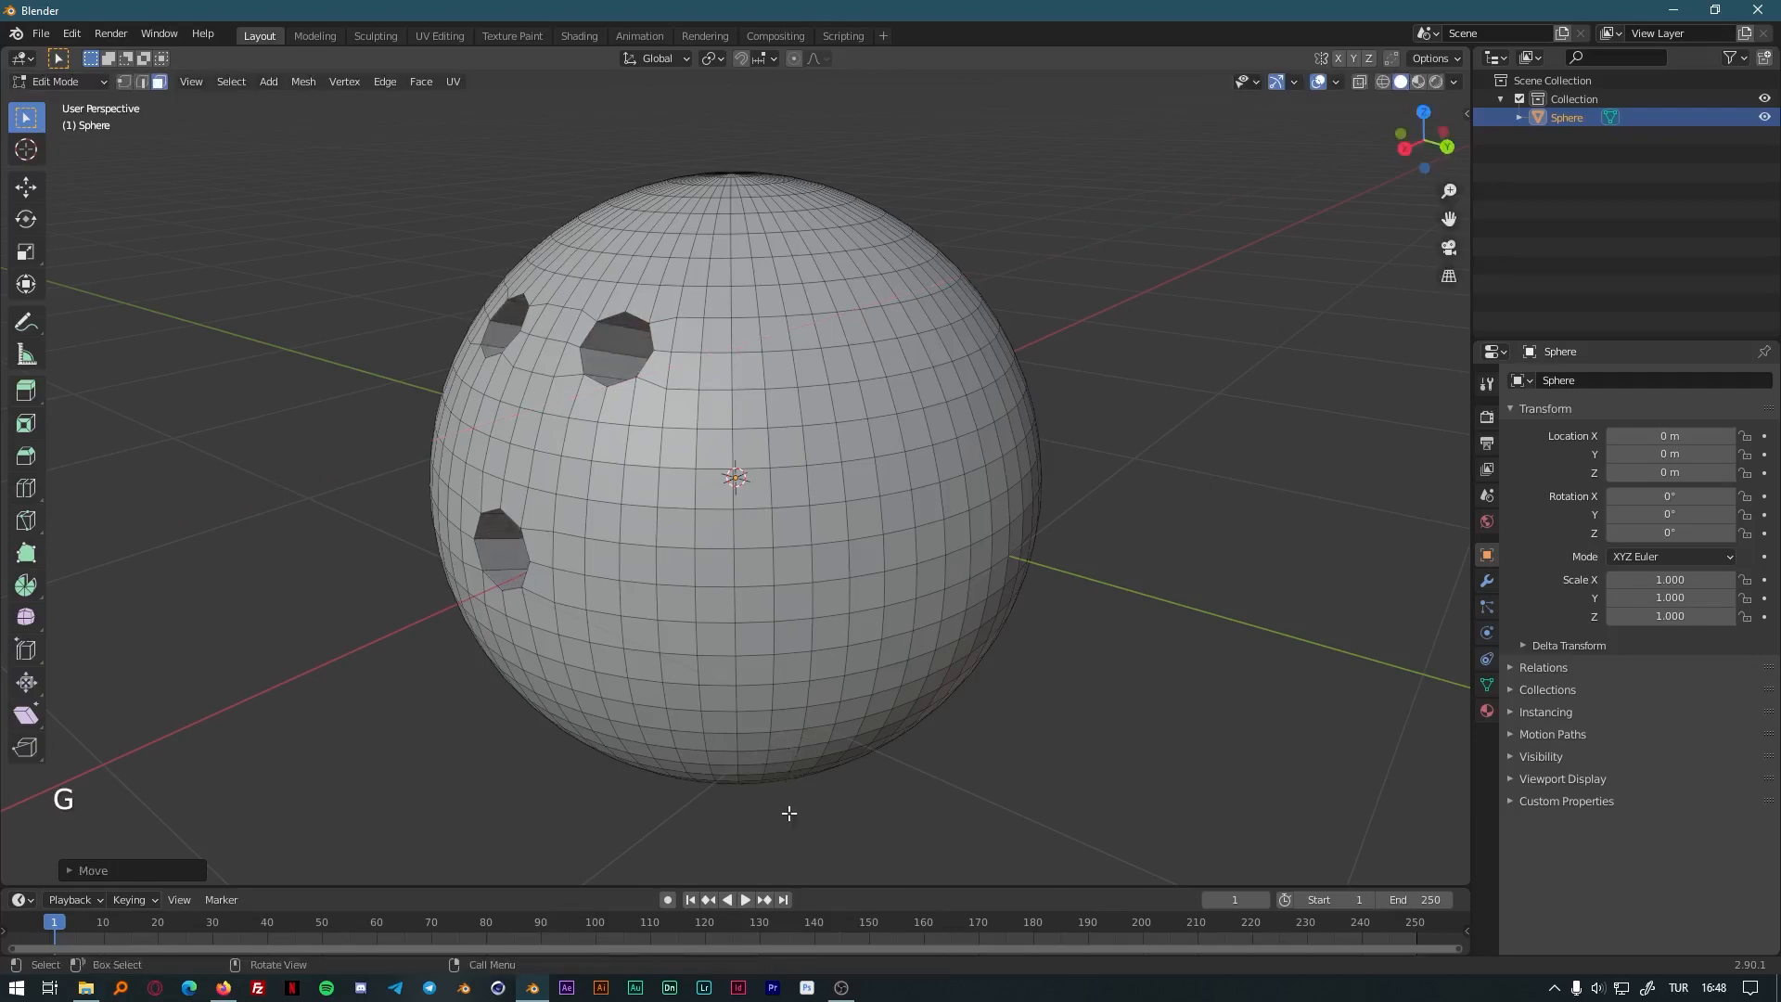
middle_drag(783, 816, 877, 851)
key(Tab)
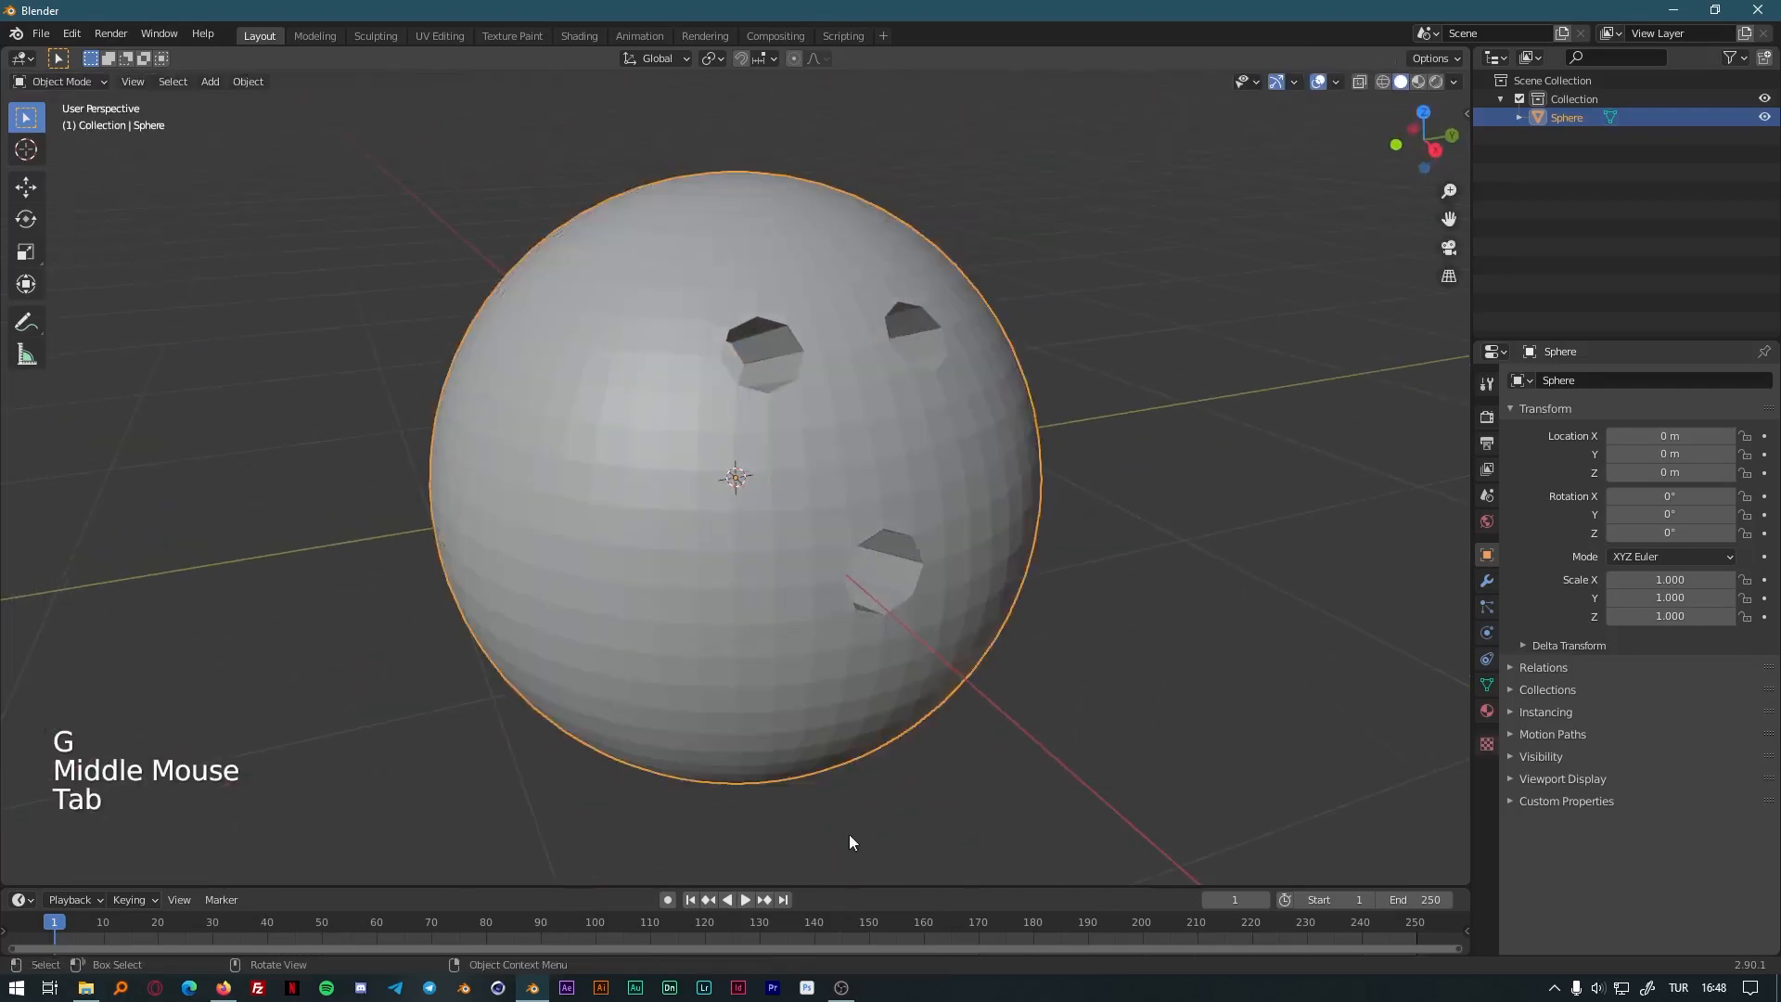
Add a Subdivision Surface modifier to the sphere and set its viewport level to 3.
middle_drag(1019, 687, 930, 687)
scroll(706, 635, down, 3)
mouse_move(706, 634)
middle_down()
mouse_move(788, 695)
mouse_move(709, 658)
middle_up()
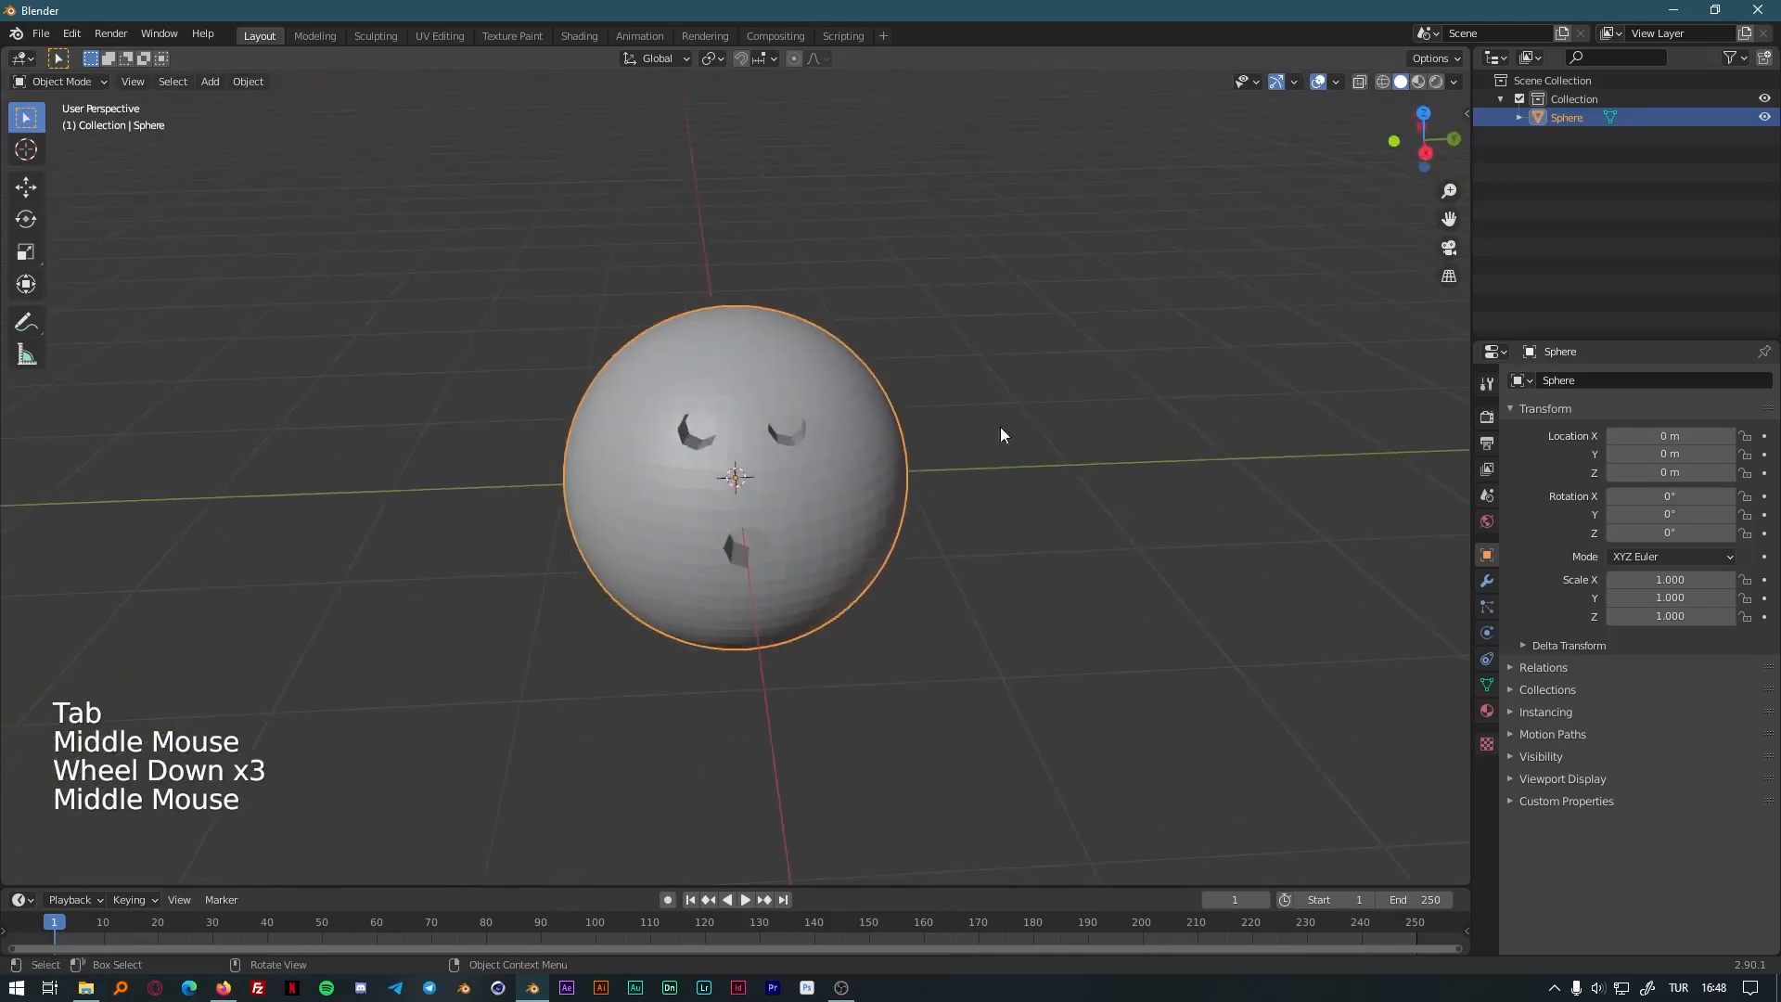
click(1487, 581)
click(1594, 380)
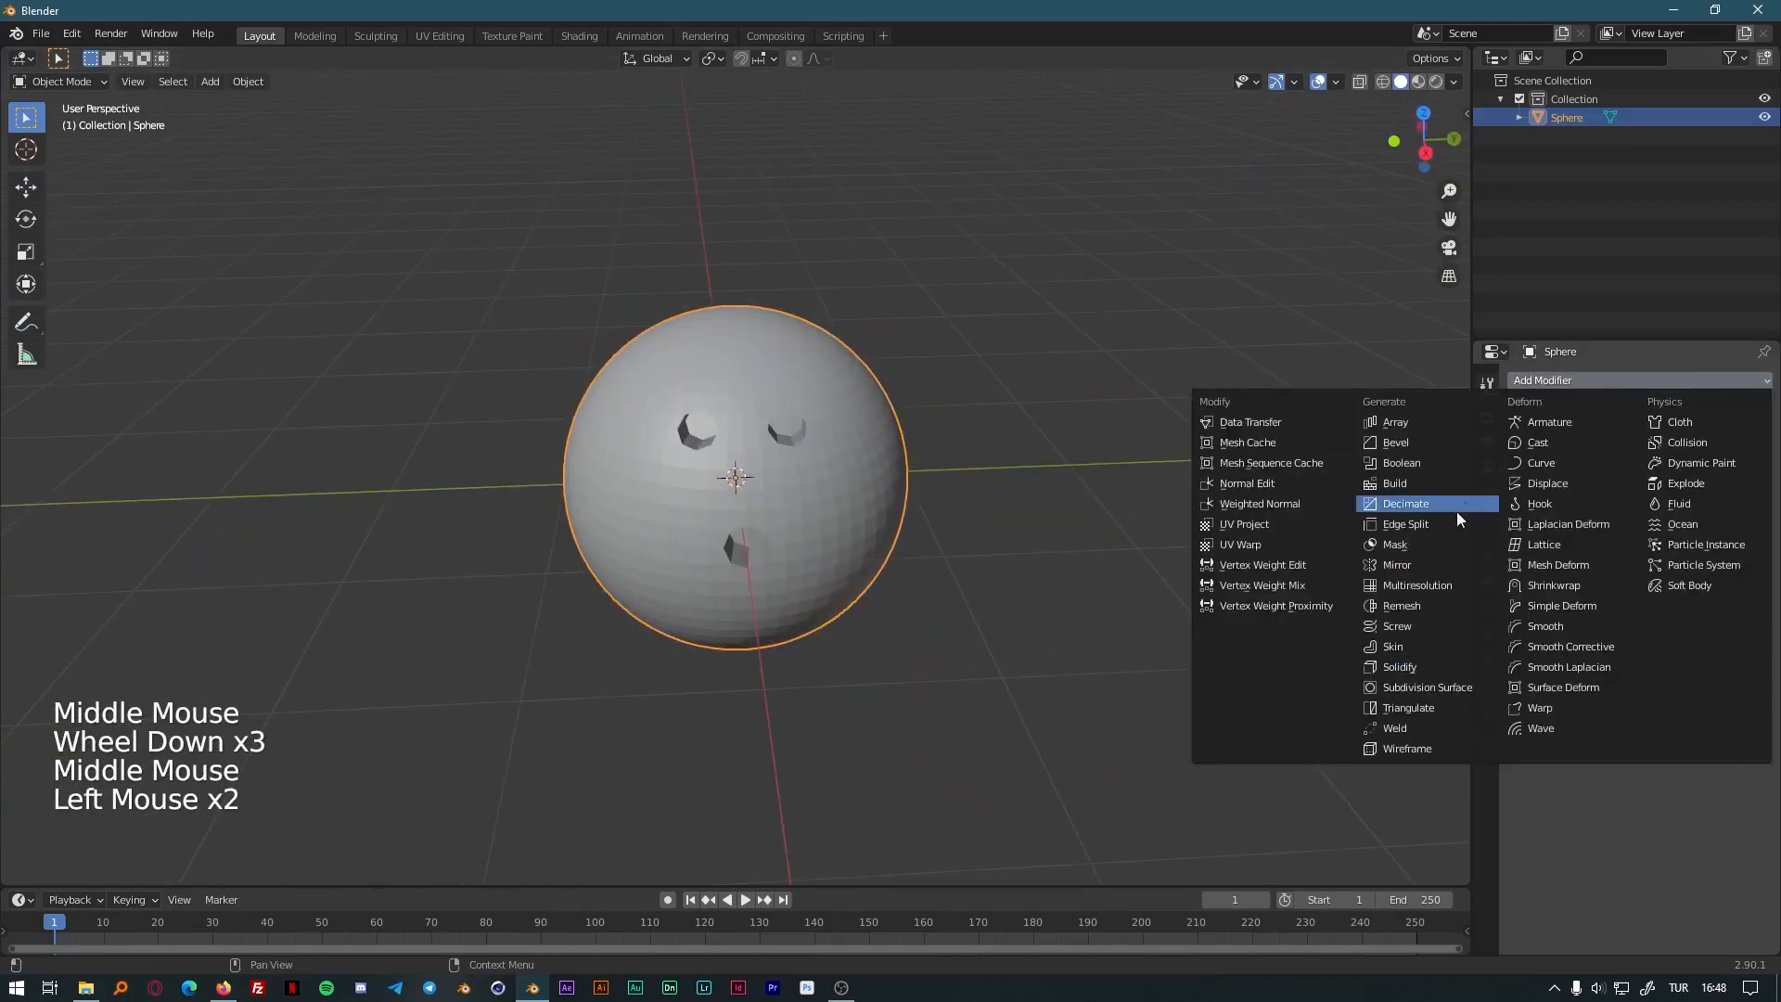
click(1421, 688)
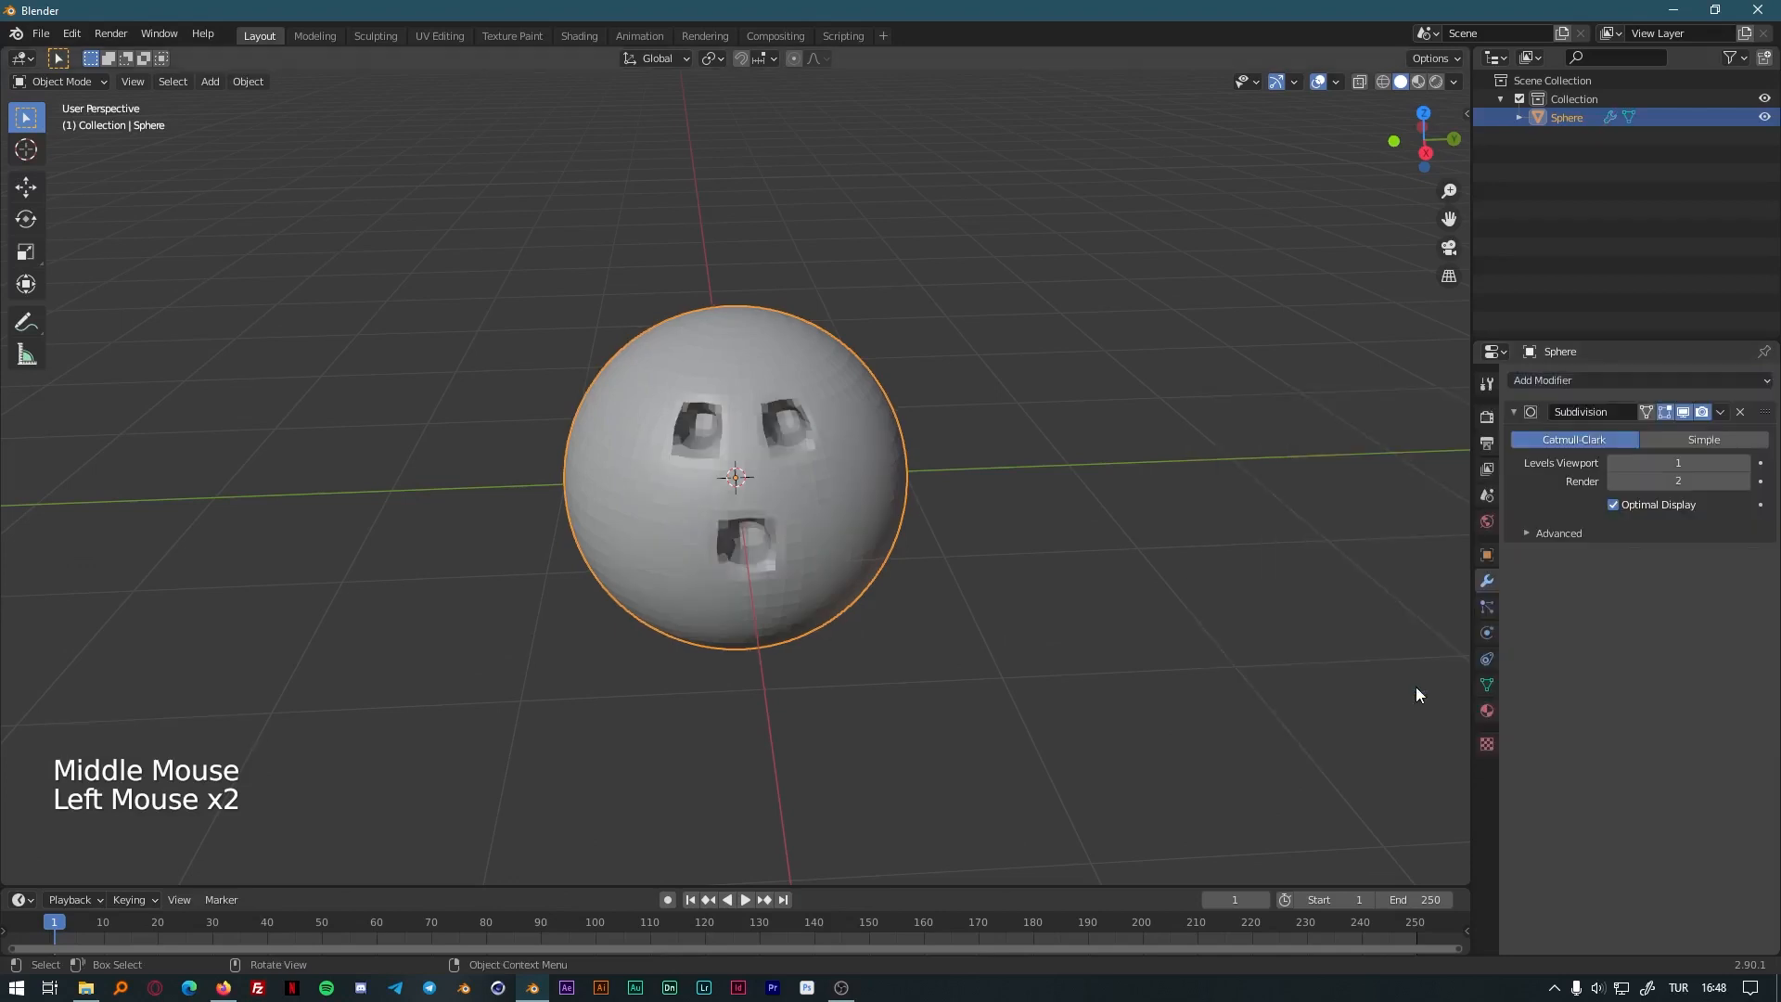
click(1746, 463)
click(1746, 464)
click(1746, 464)
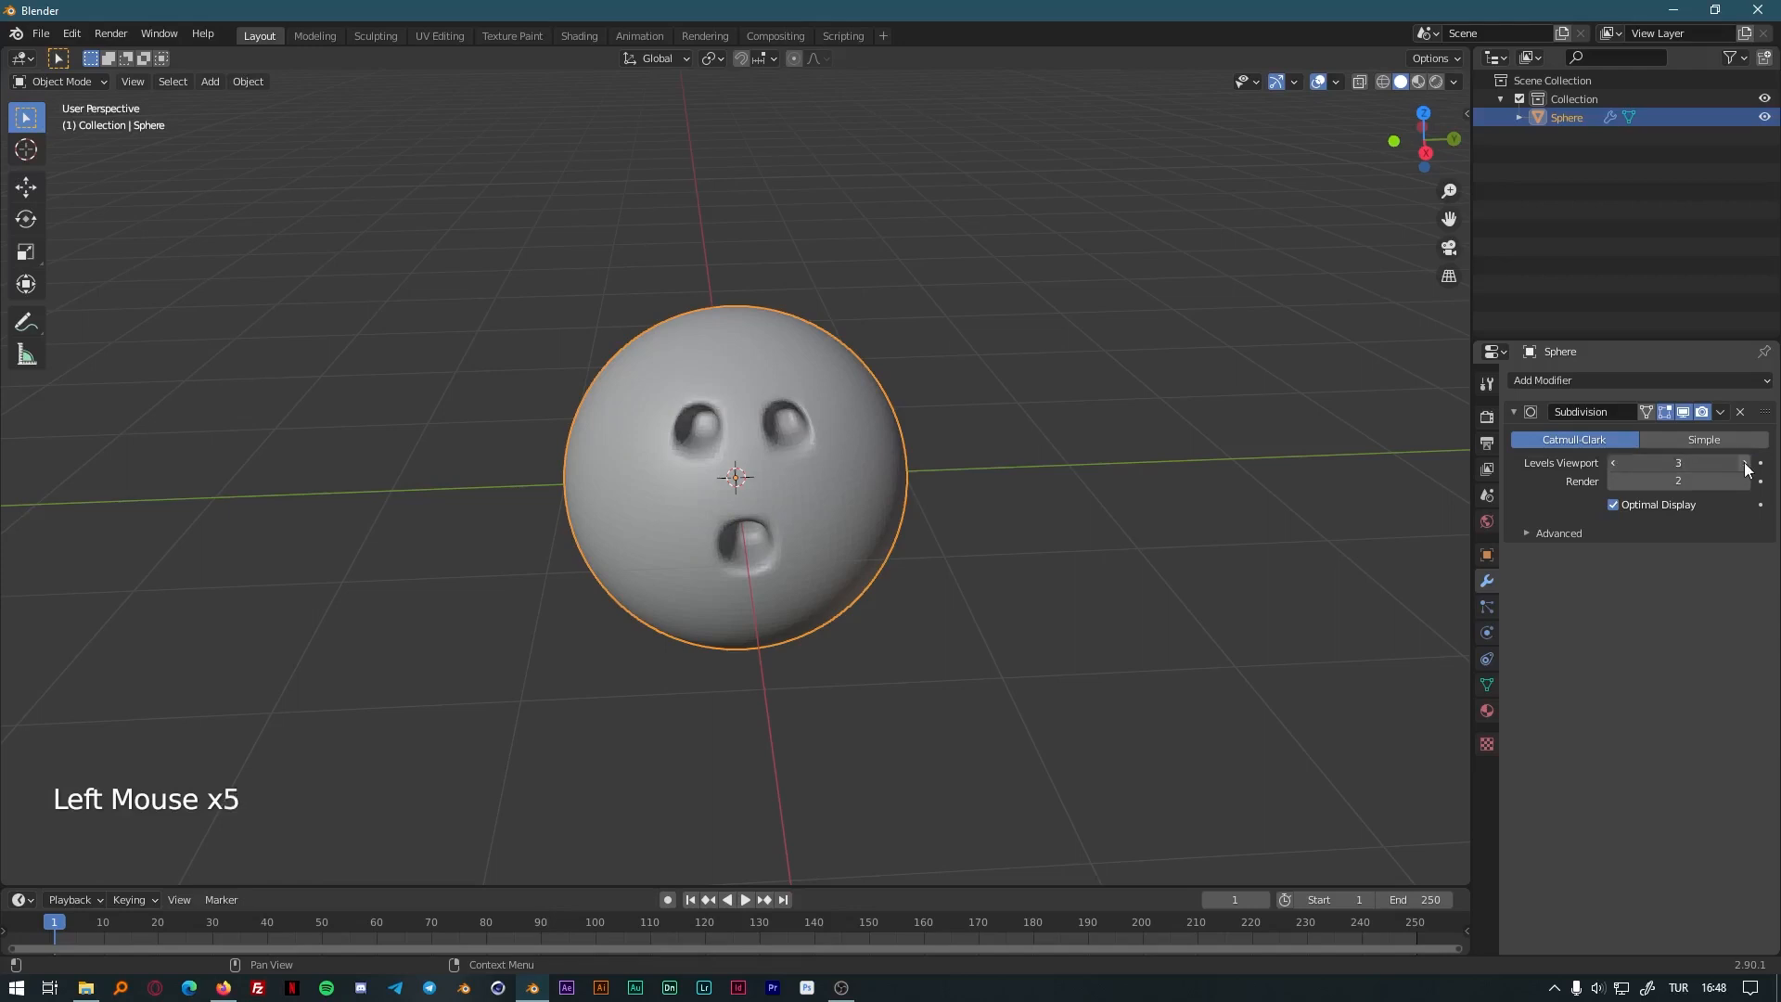
Create a new material for the sphere.
middle_drag(897, 625, 713, 594)
click(1487, 710)
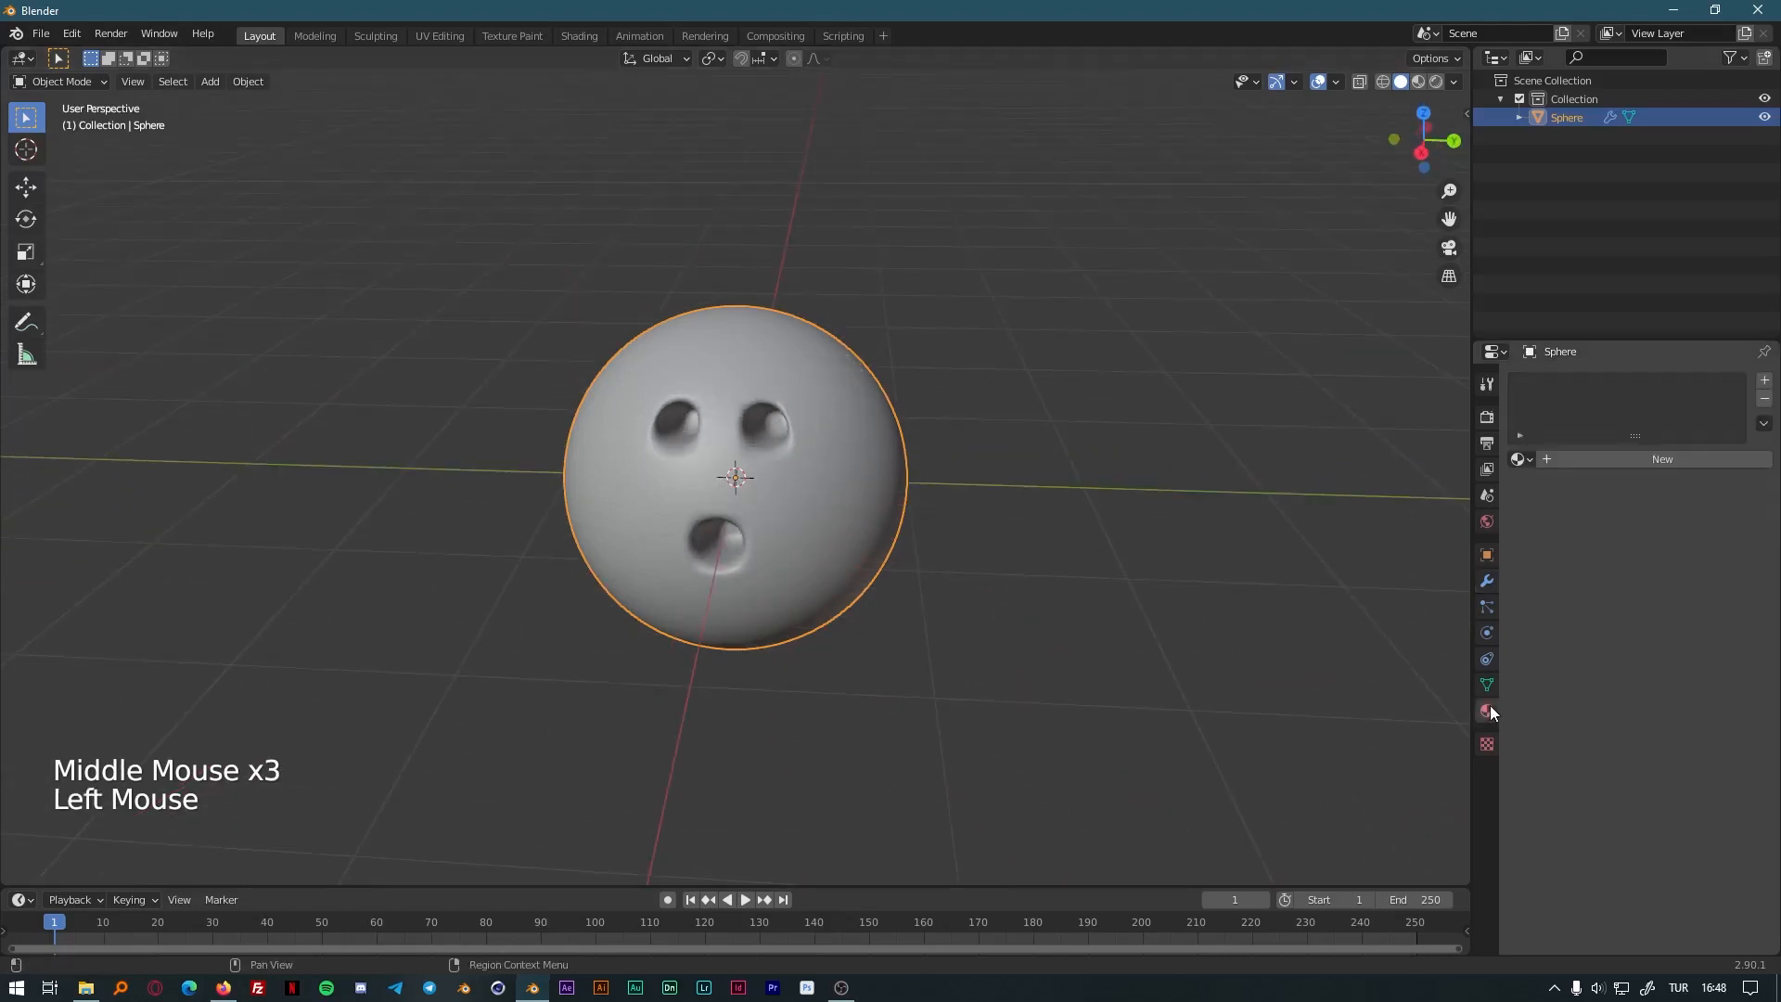
click(1630, 460)
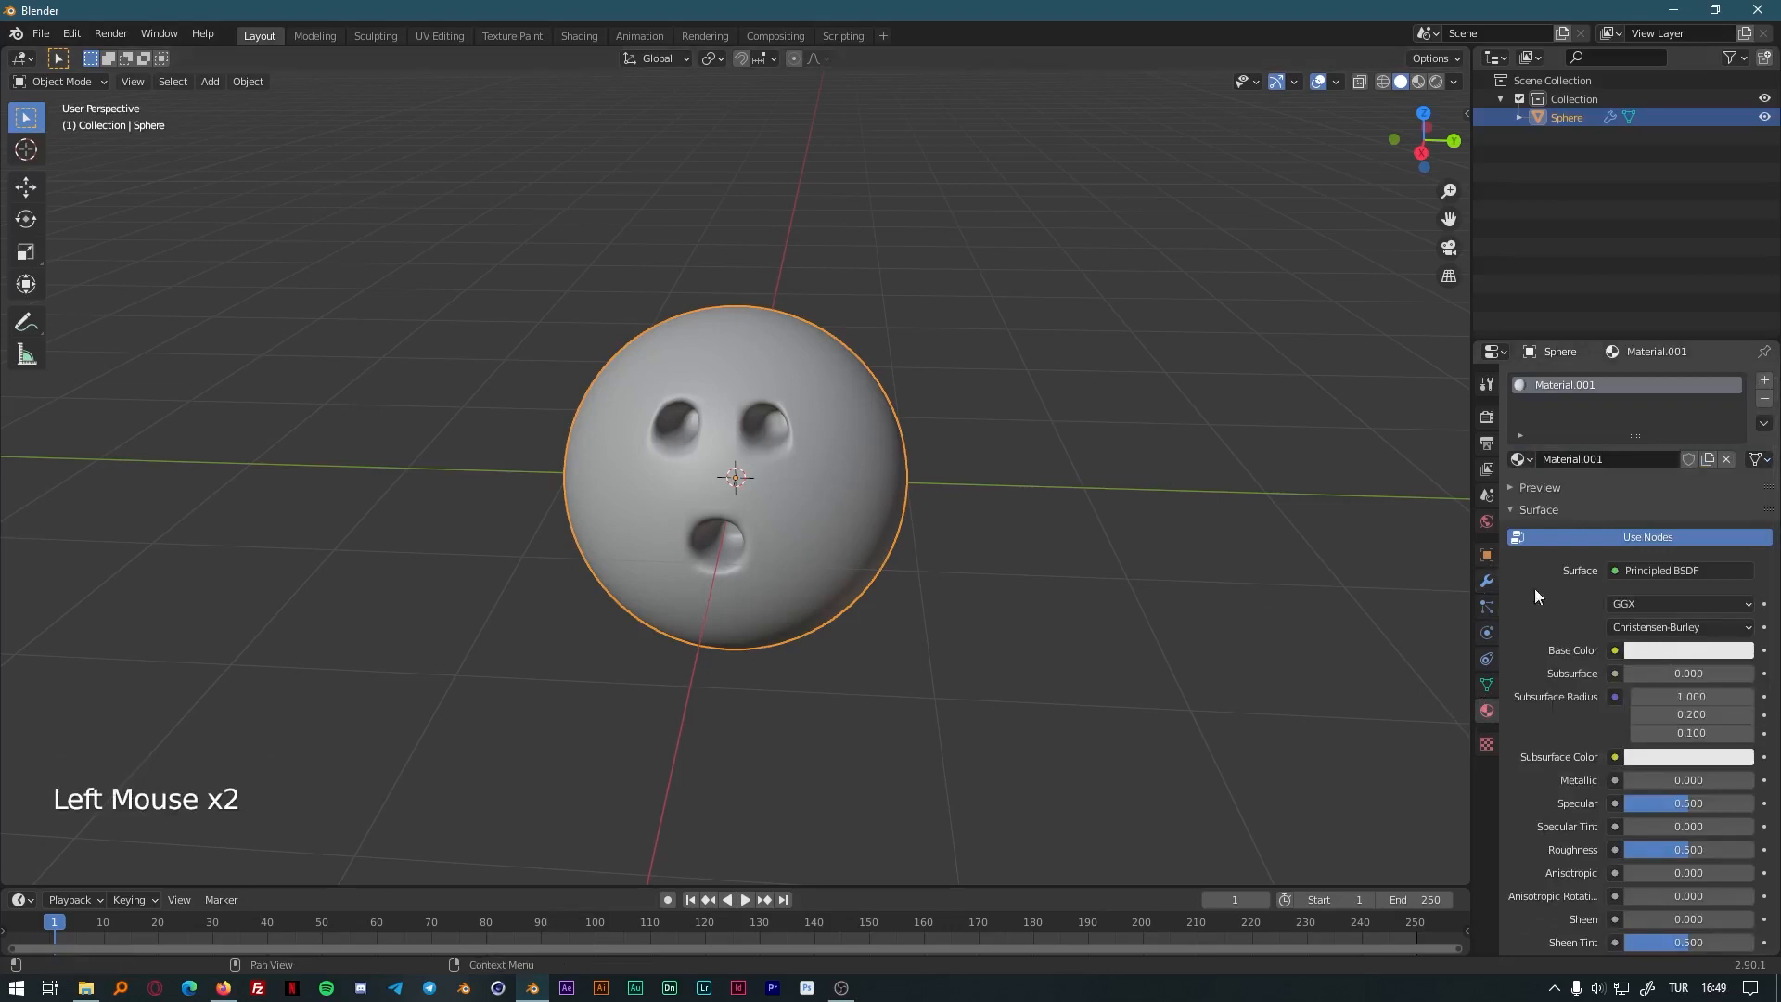
Assign the new material to all faces of the sphere in Edit Mode and return to Object Mode.
key(Tab)
key(a)
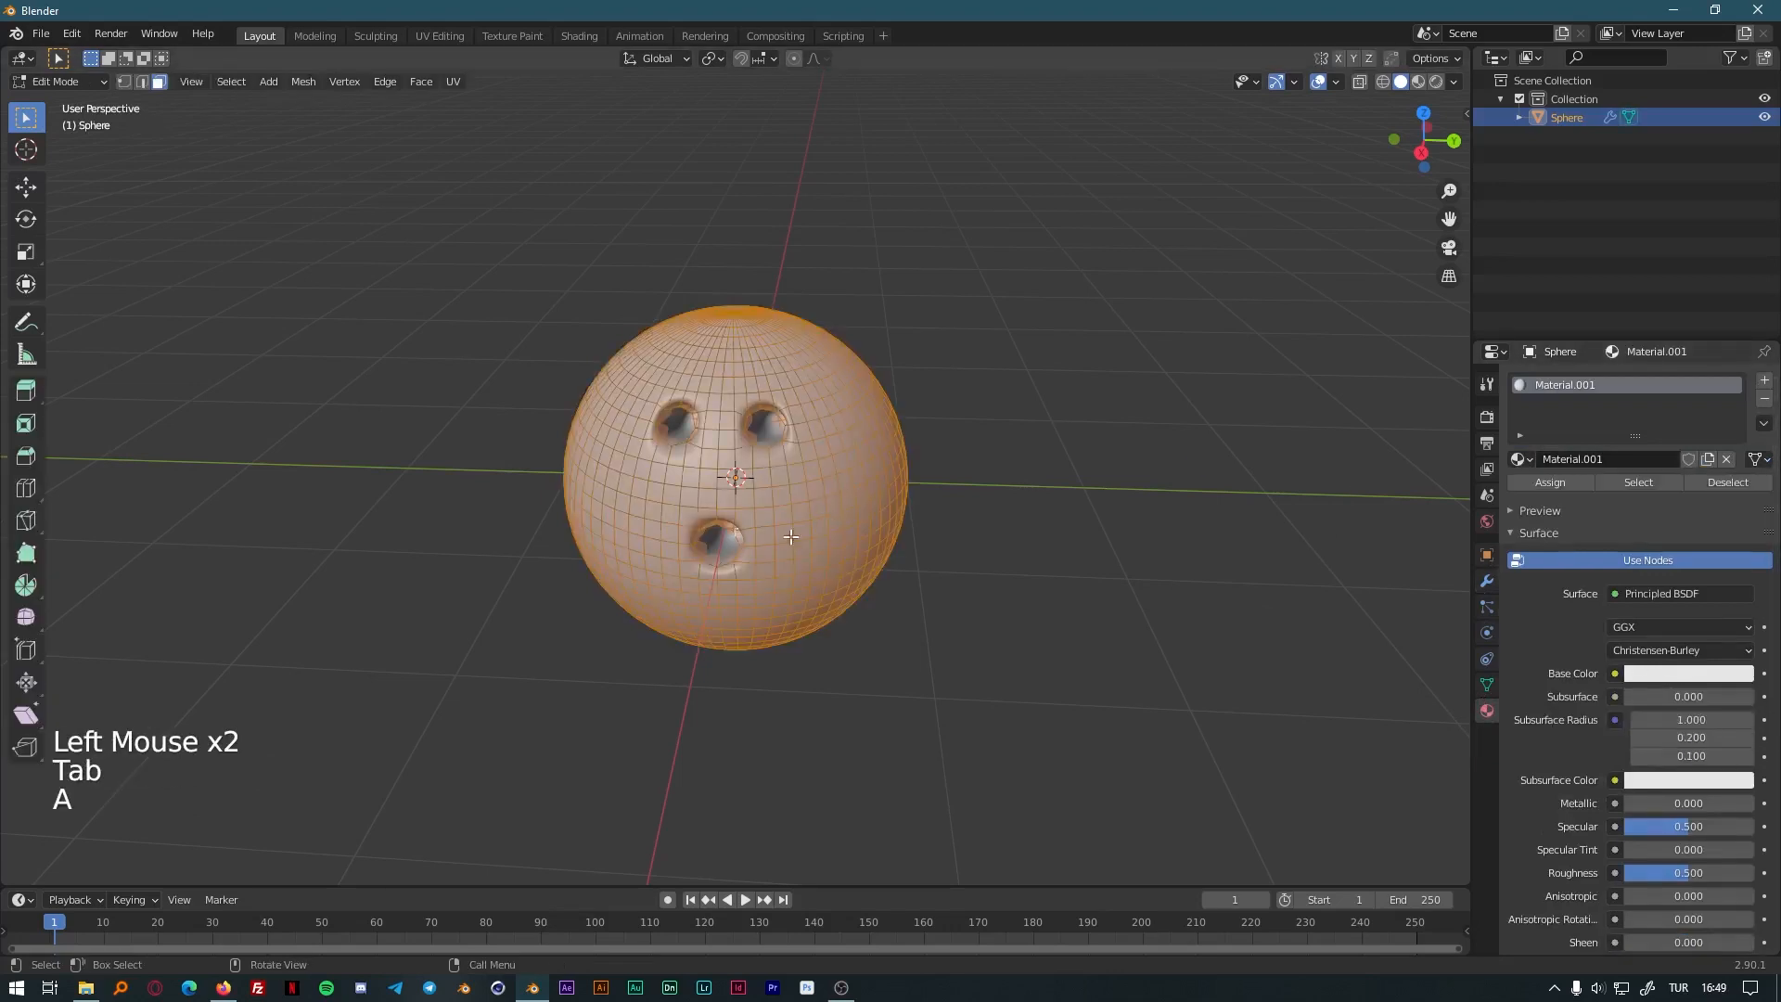
click(1575, 483)
click(1575, 483)
click(1575, 483)
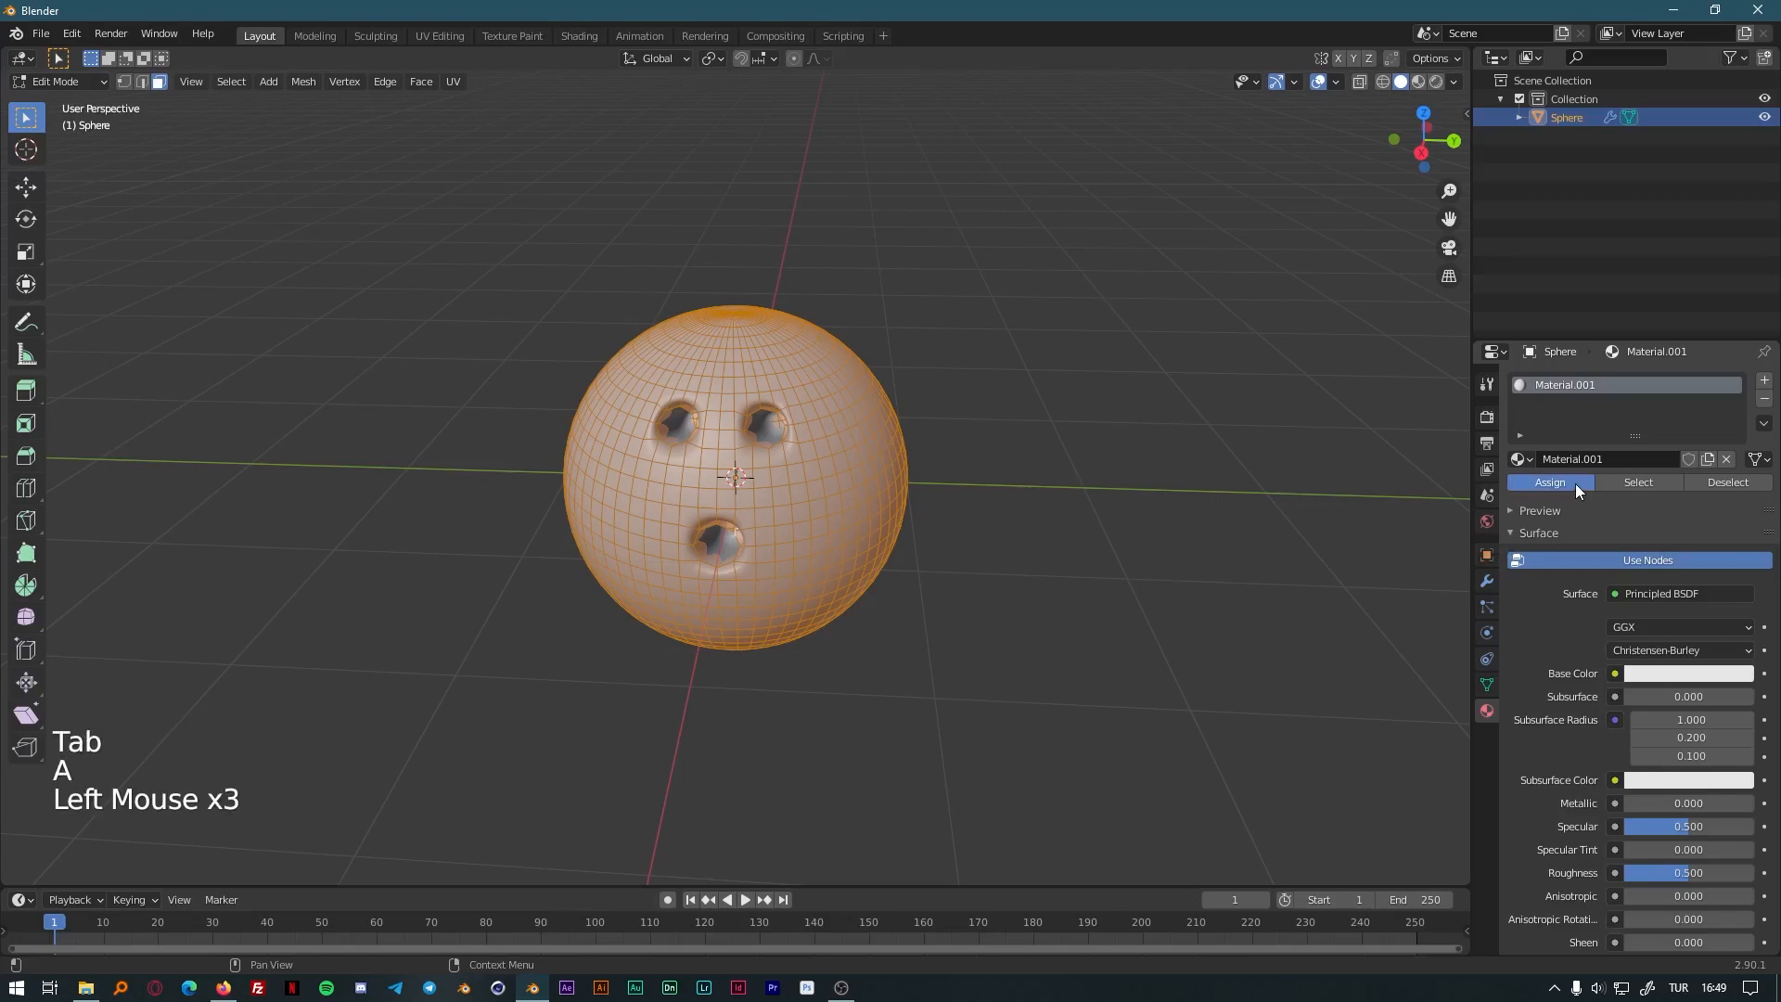
click(1574, 482)
click(1574, 483)
click(1574, 482)
key(Tab)
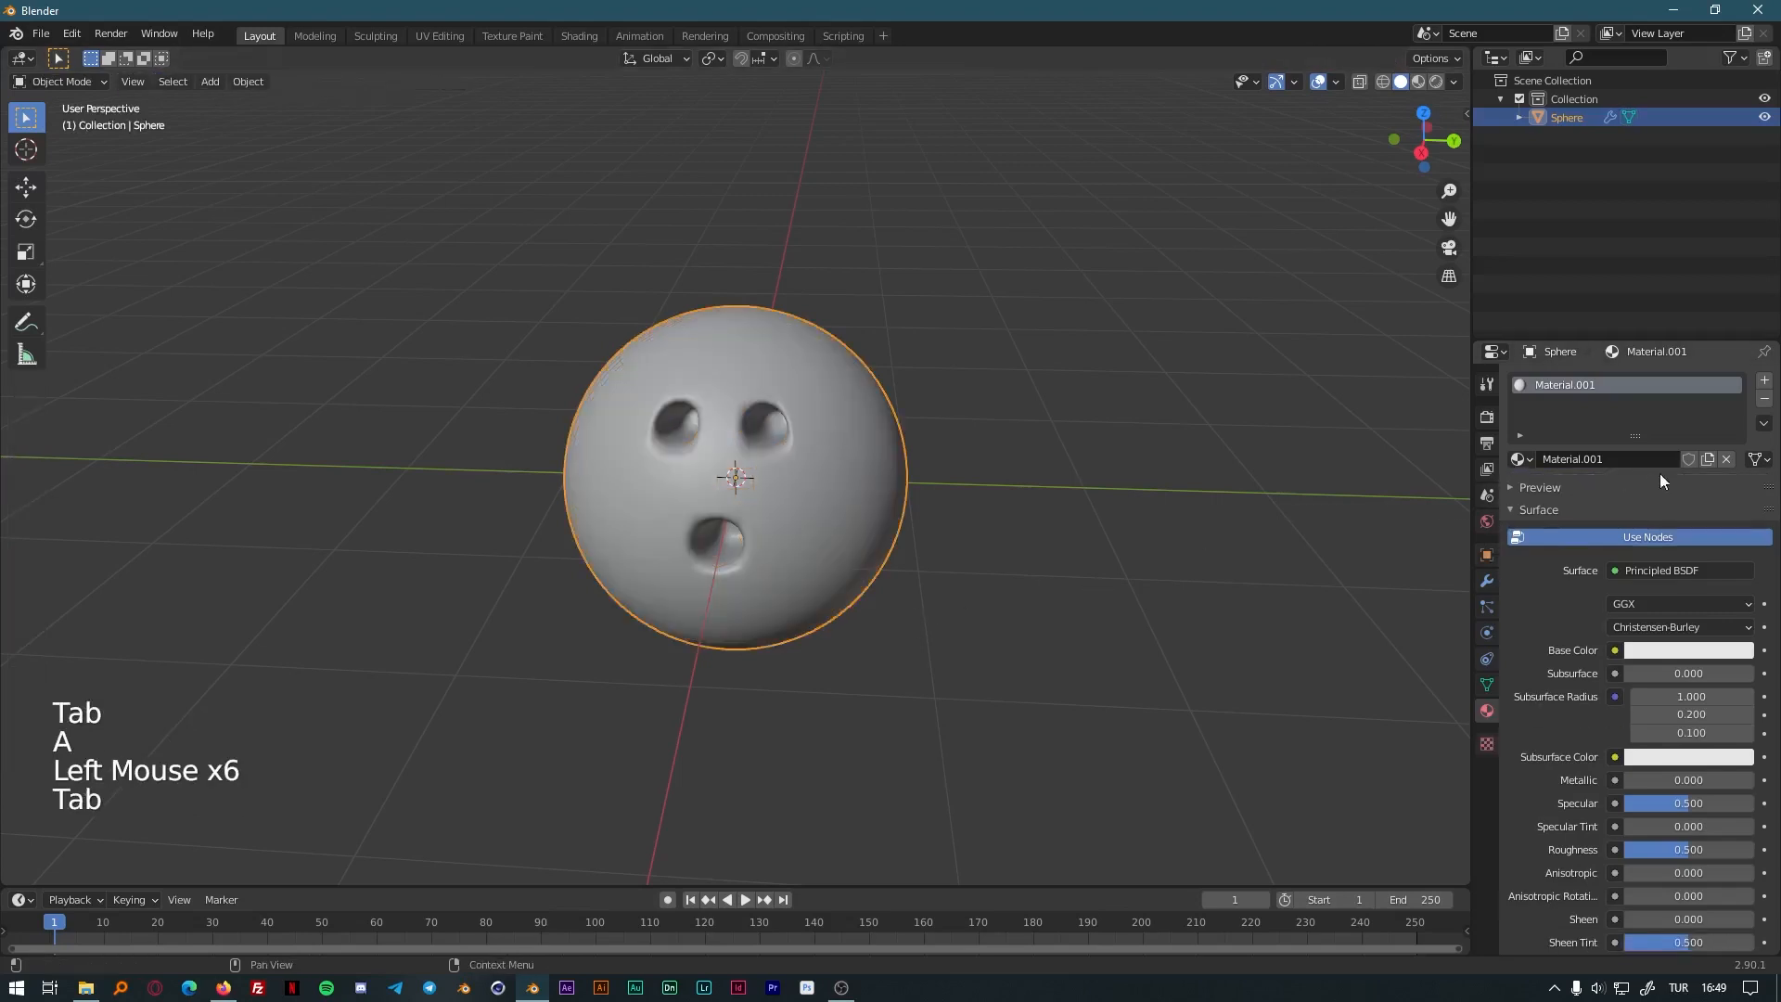
Make the material's base color black, show the viewport in Material Preview shading, and deselect the sphere.
click(1678, 654)
drag(1744, 410, 1743, 527)
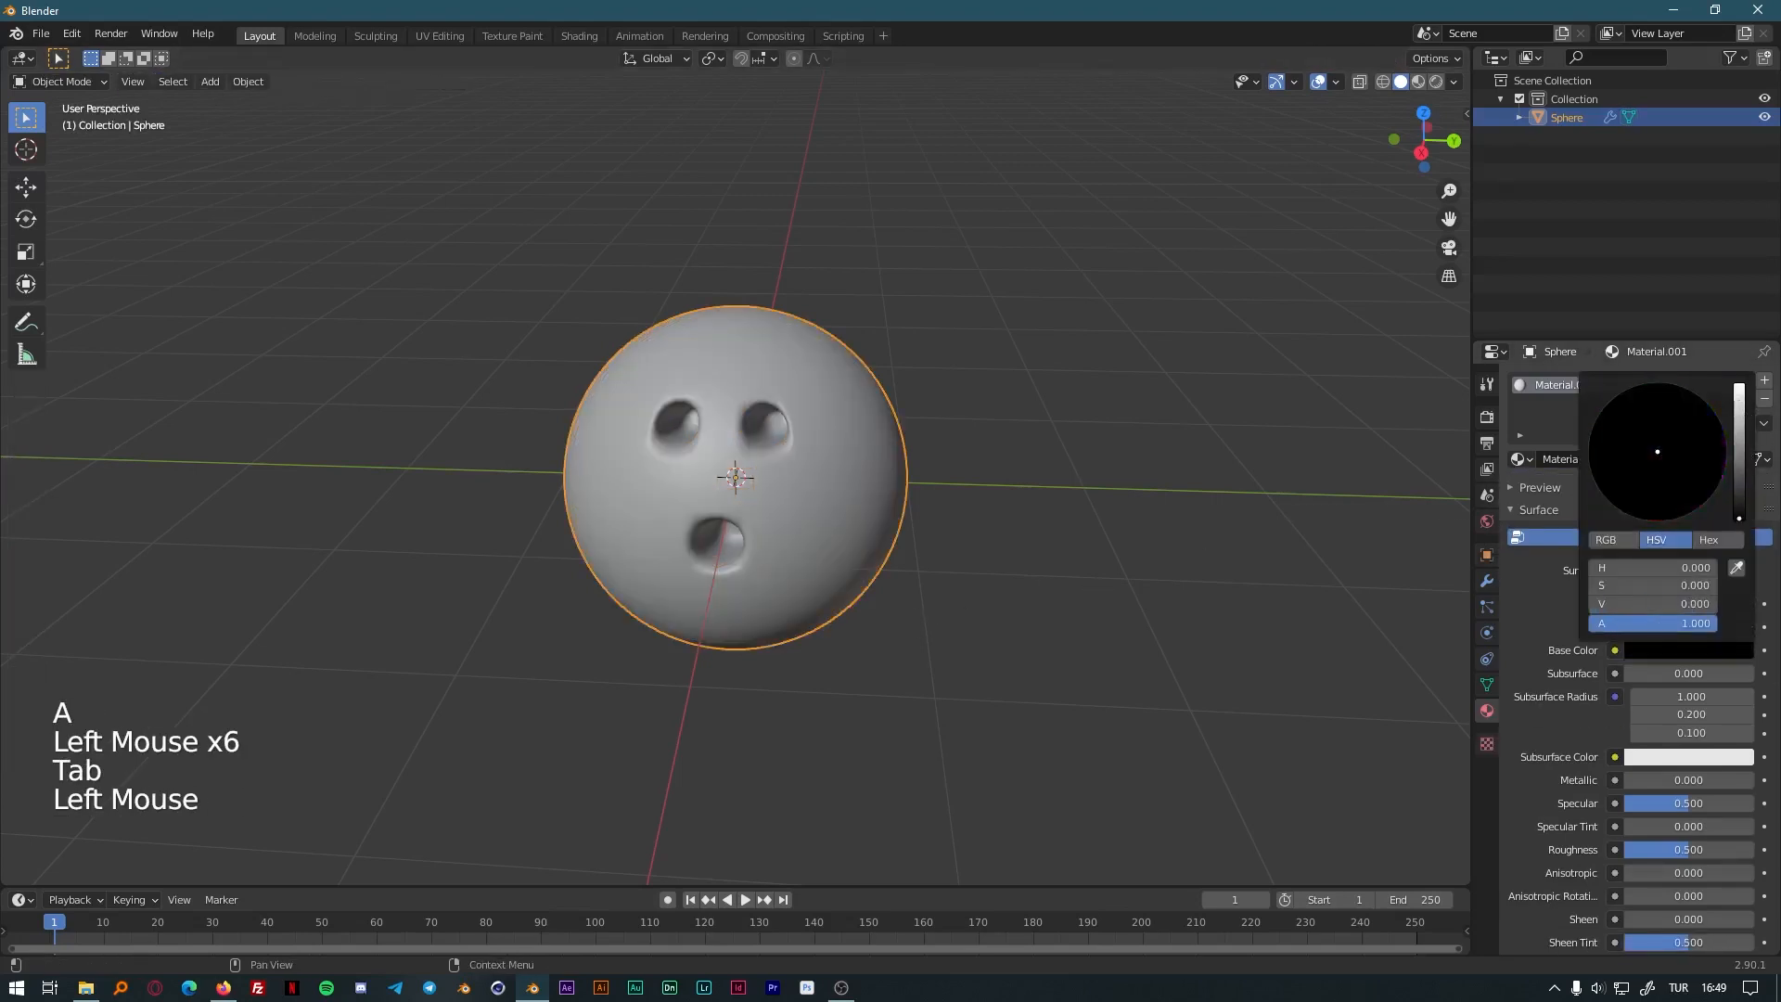
click(1419, 81)
mouse_move(871, 640)
middle_down()
mouse_move(986, 609)
mouse_move(982, 624)
middle_up()
click(966, 636)
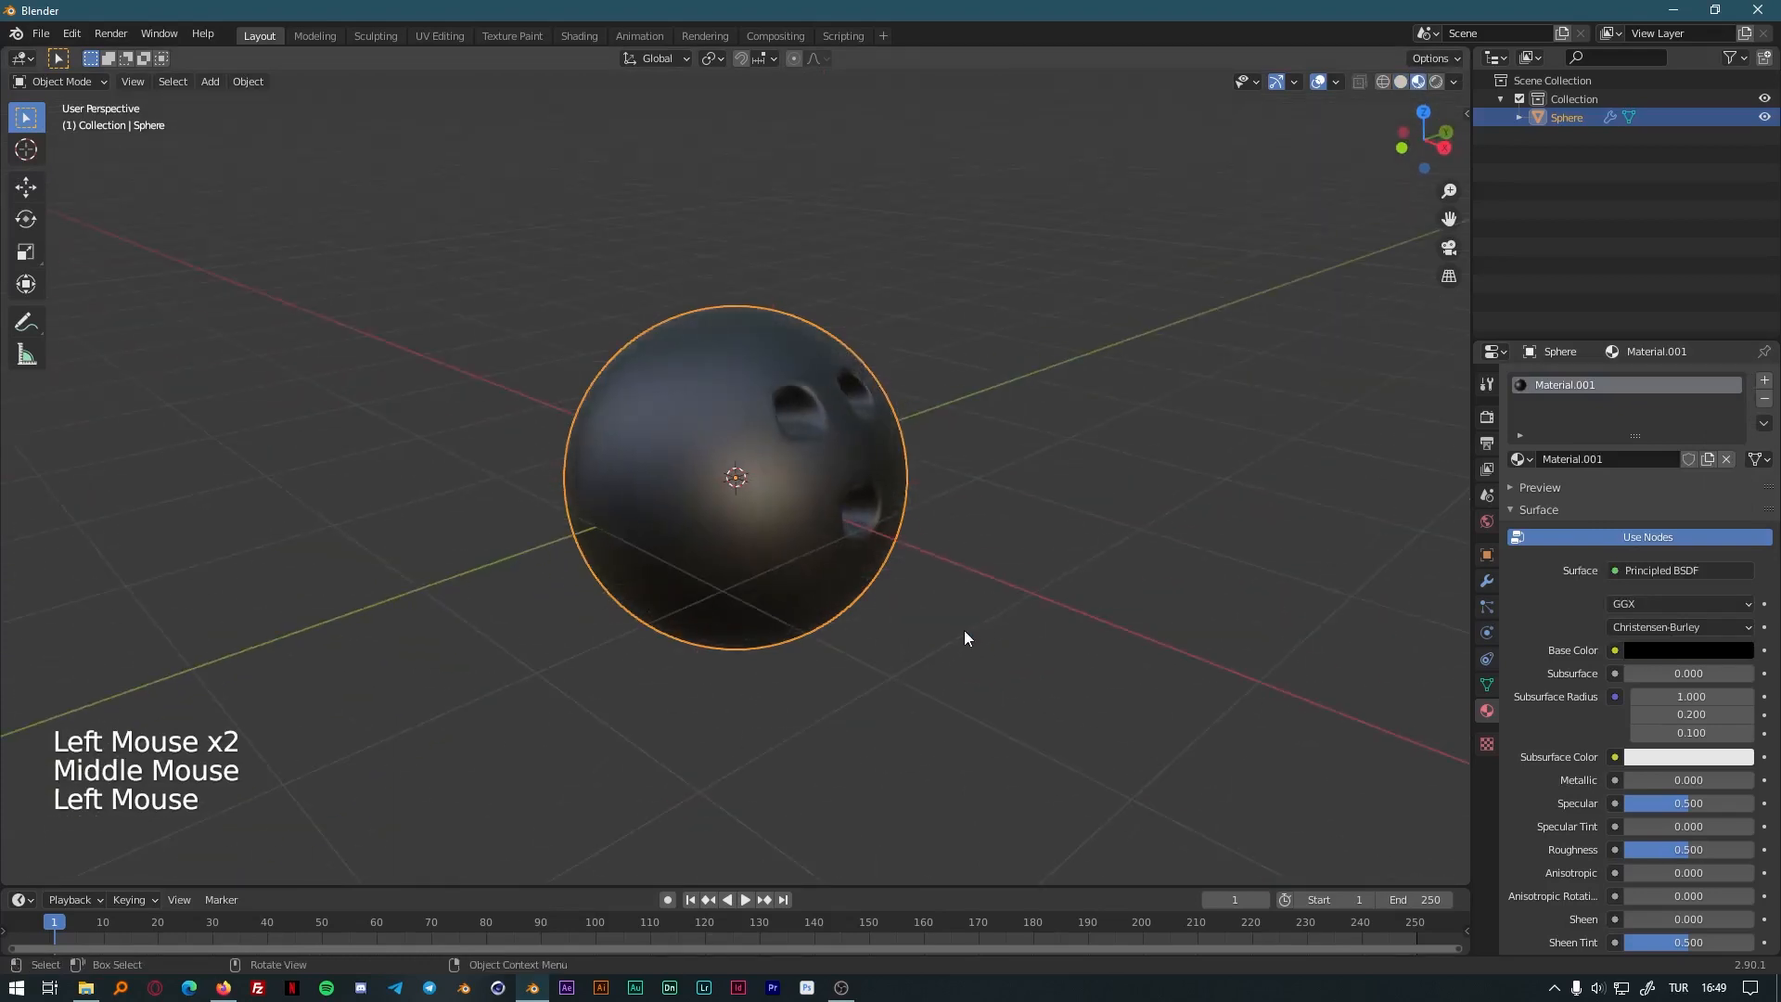
Set the black material's Roughness to 0.535.
scroll(1642, 835, down, 6)
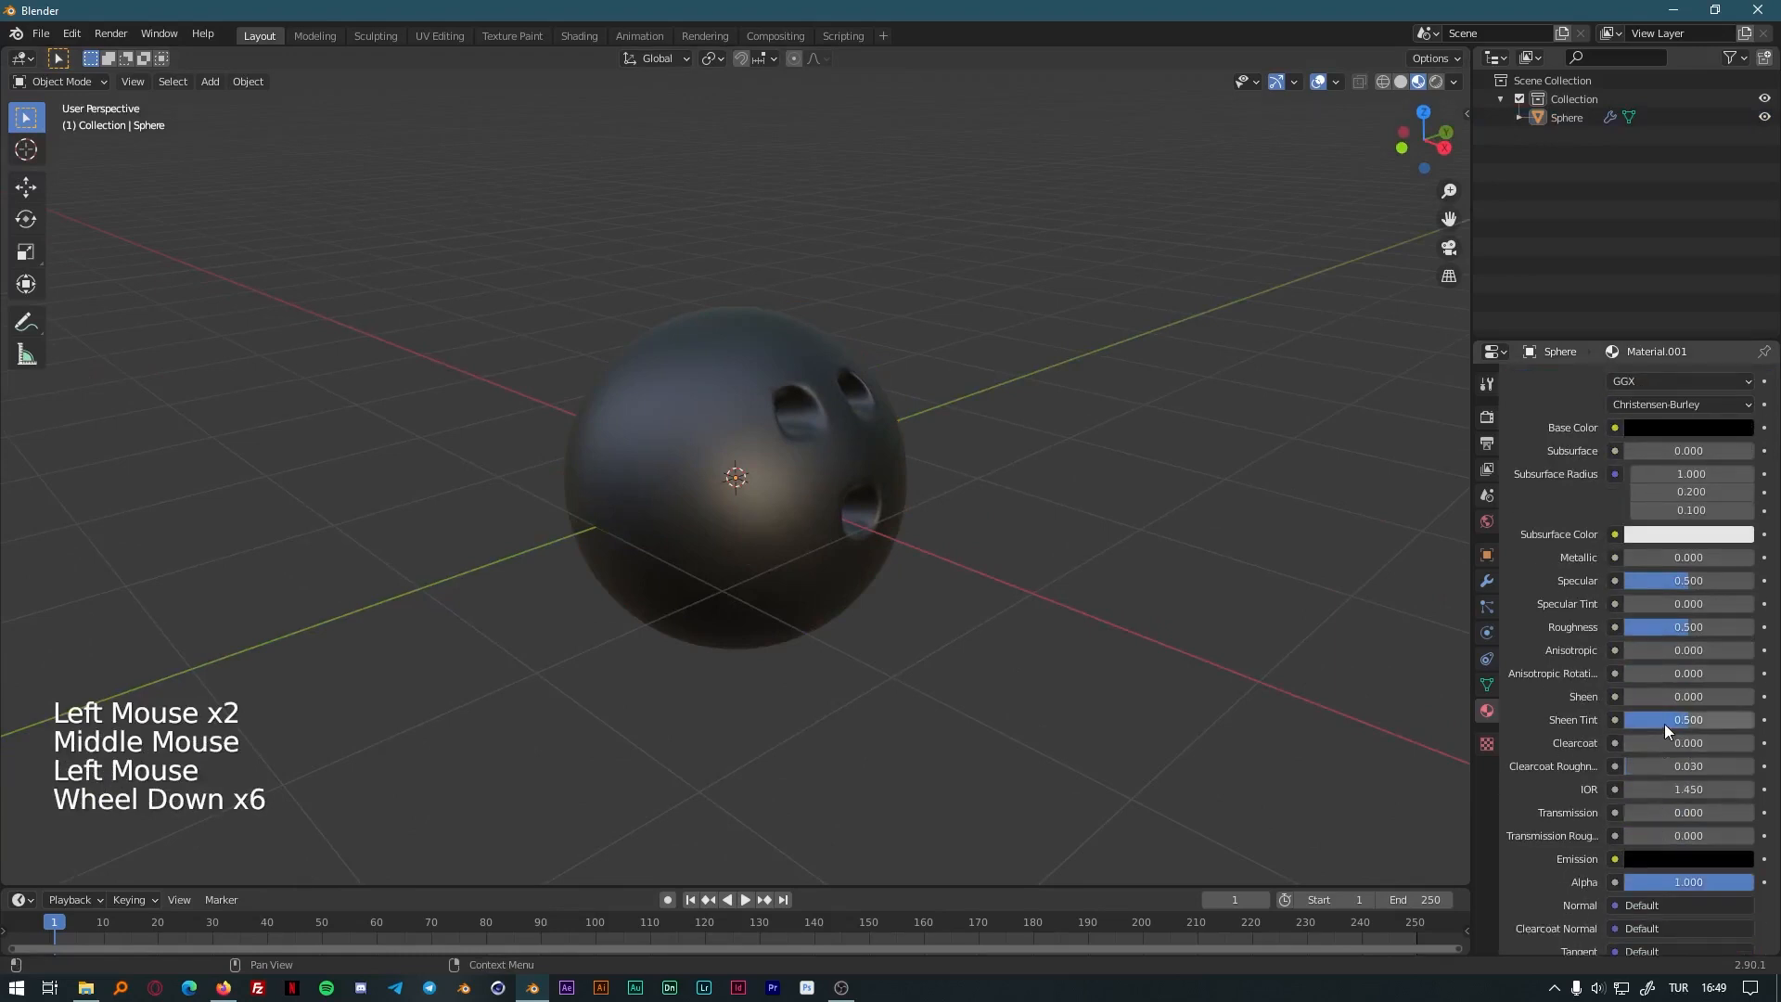
mouse_move(1667, 627)
mouse_down()
mouse_move(1619, 627)
mouse_move(1700, 627)
mouse_move(1665, 627)
mouse_up()
middle_drag(1155, 640, 1011, 661)
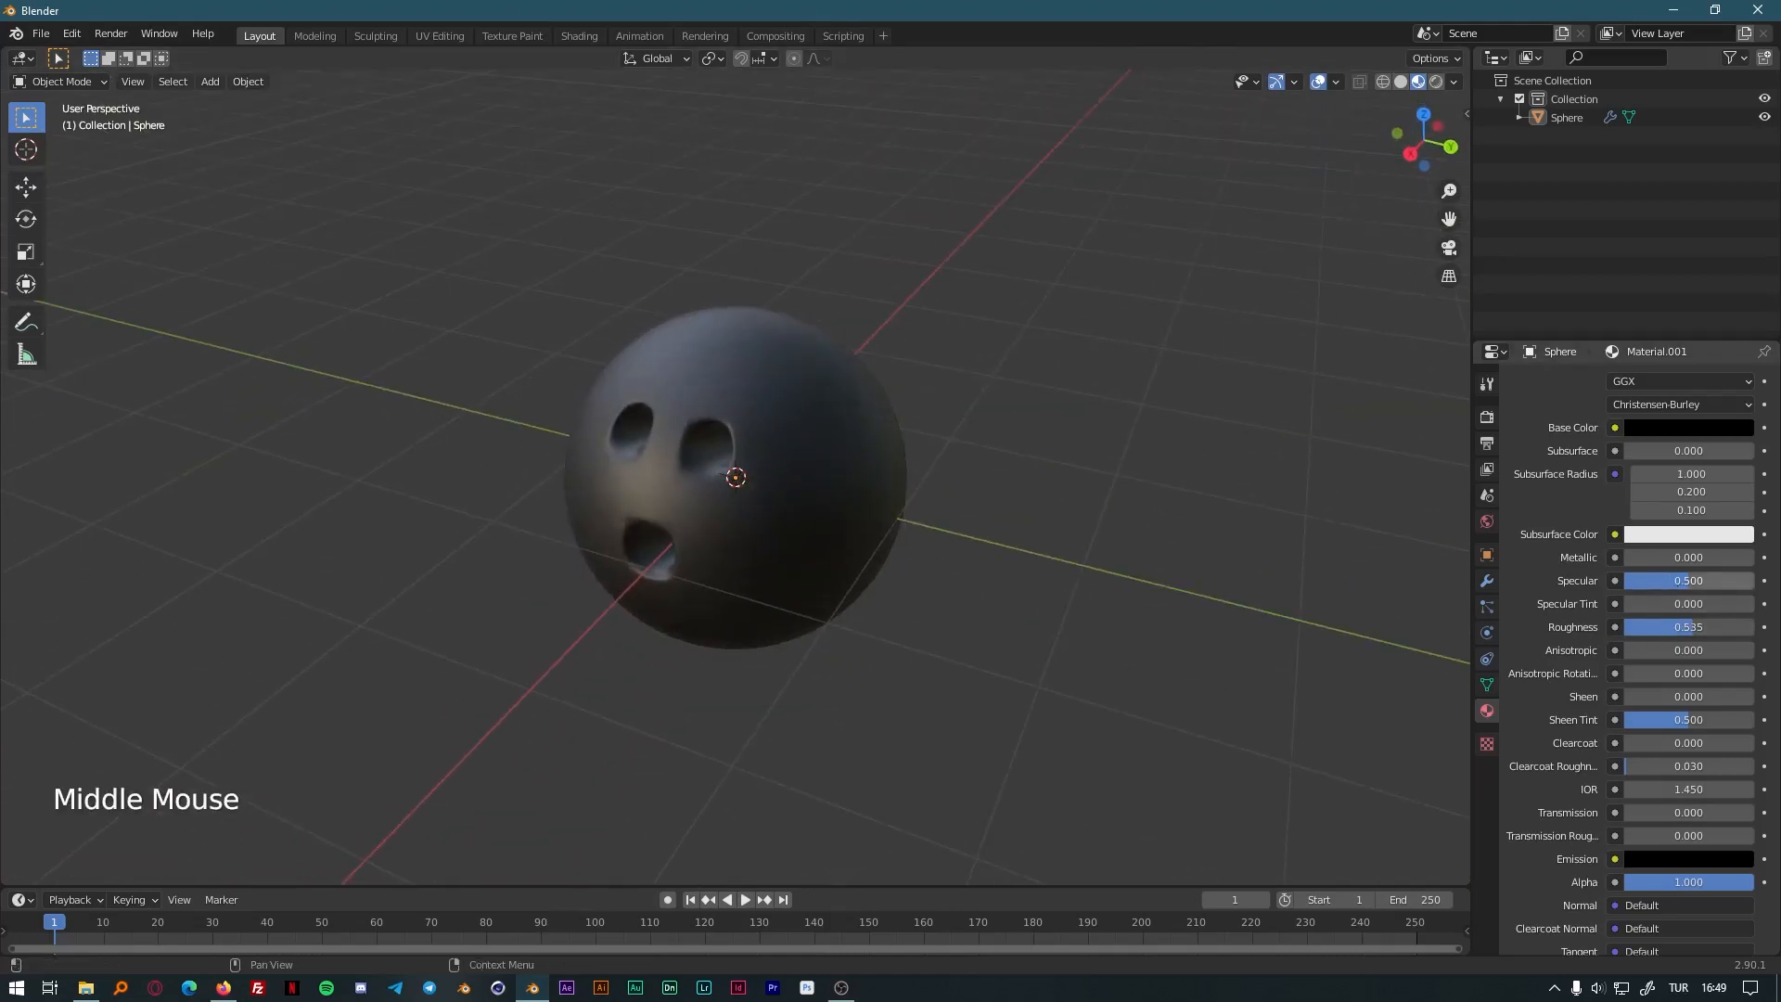
Try the black material's Specular at 1.000 and settle on 0.468.
drag(1655, 590, 1753, 581)
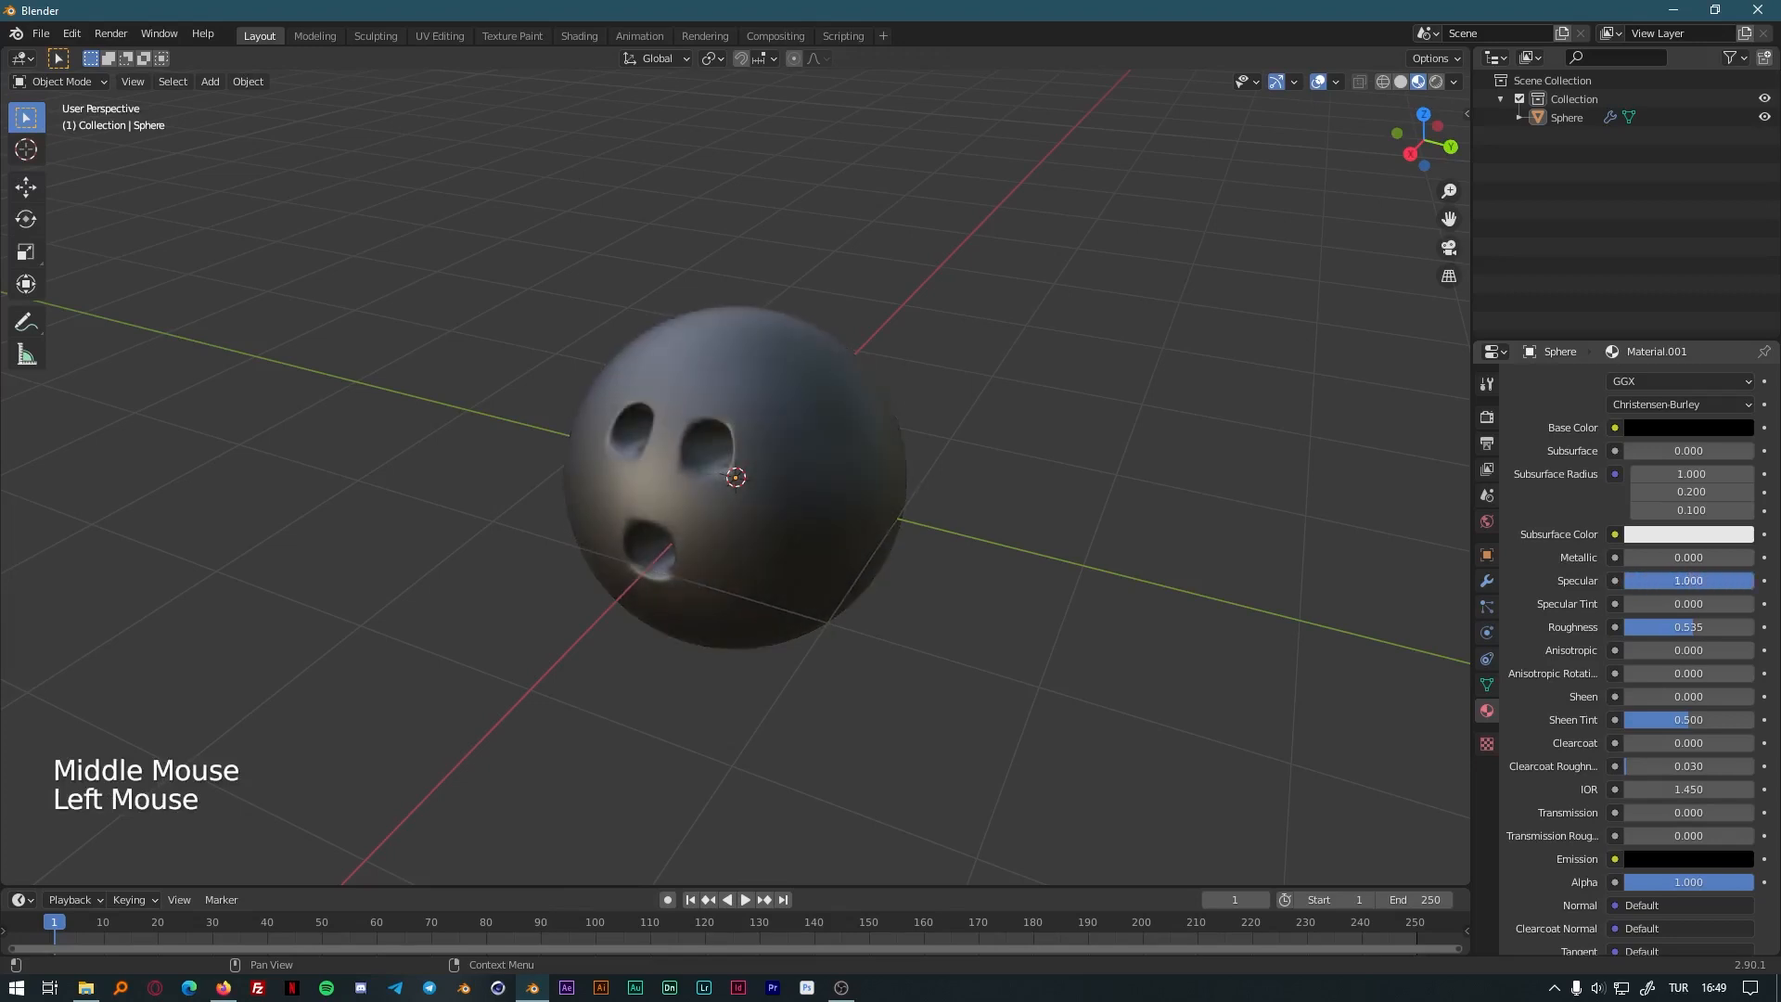
mouse_move(998, 665)
middle_down()
mouse_move(1230, 599)
mouse_move(1067, 708)
mouse_move(1009, 668)
middle_up()
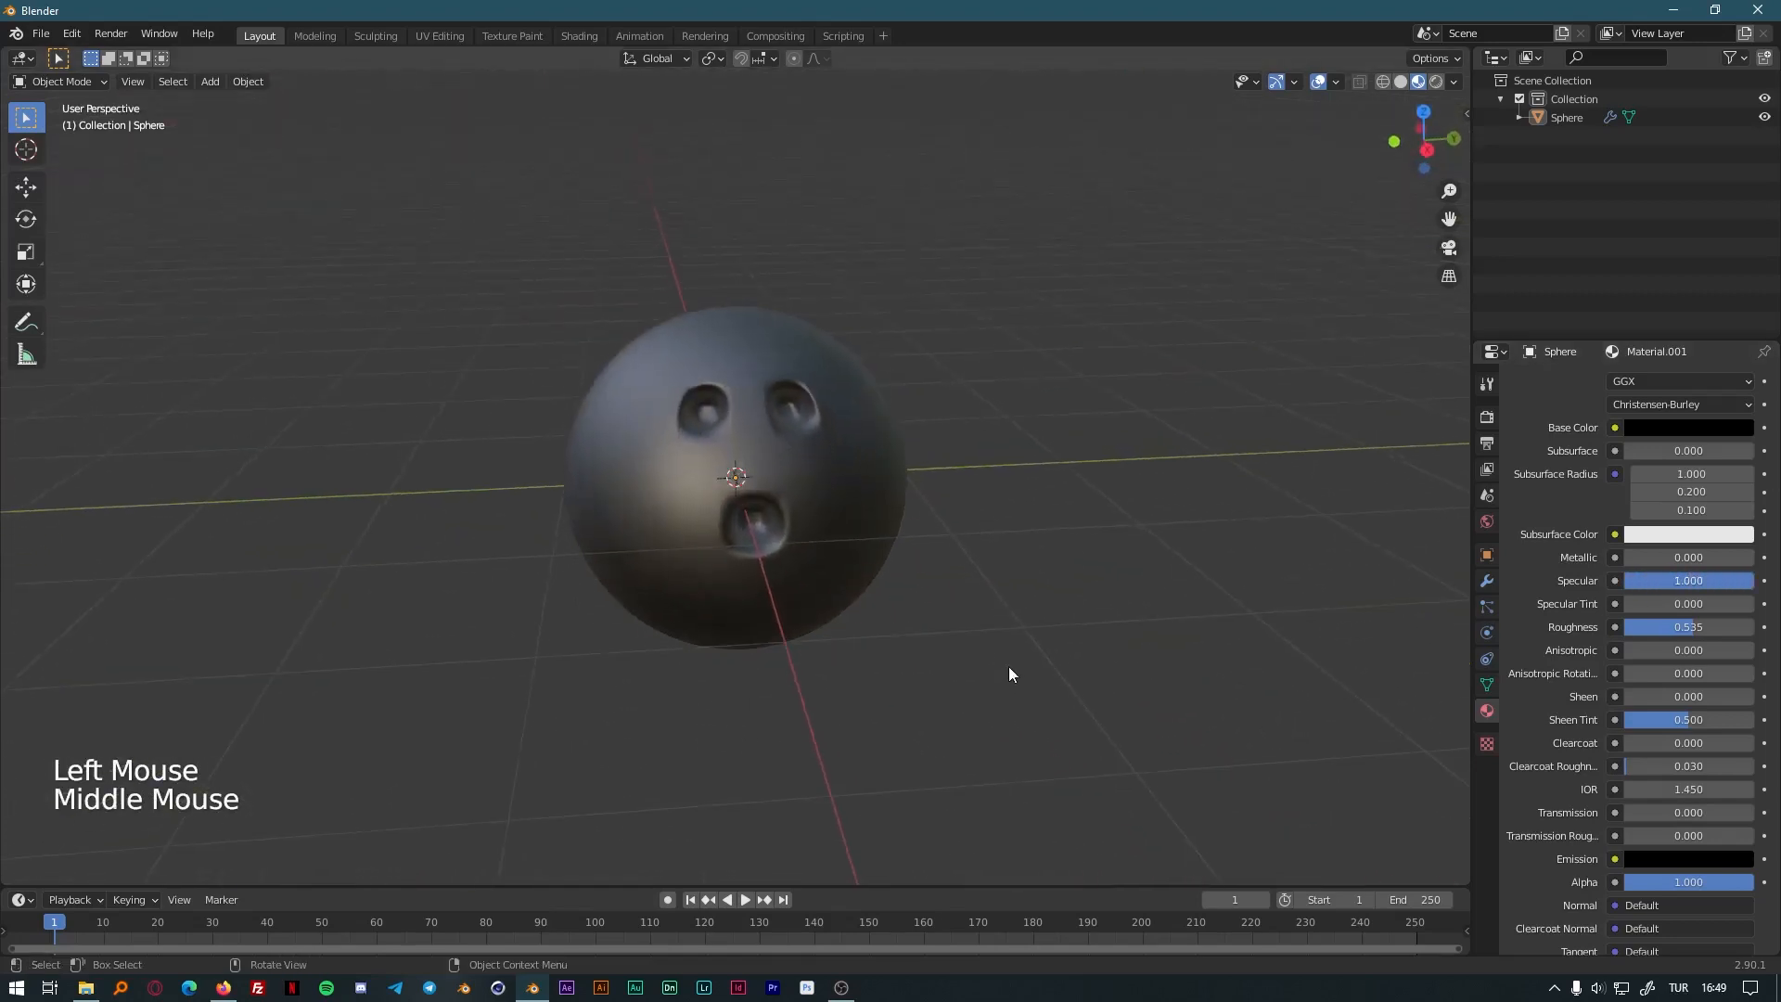
mouse_move(1699, 586)
mouse_down()
mouse_move(1749, 584)
mouse_move(1684, 584)
mouse_up()
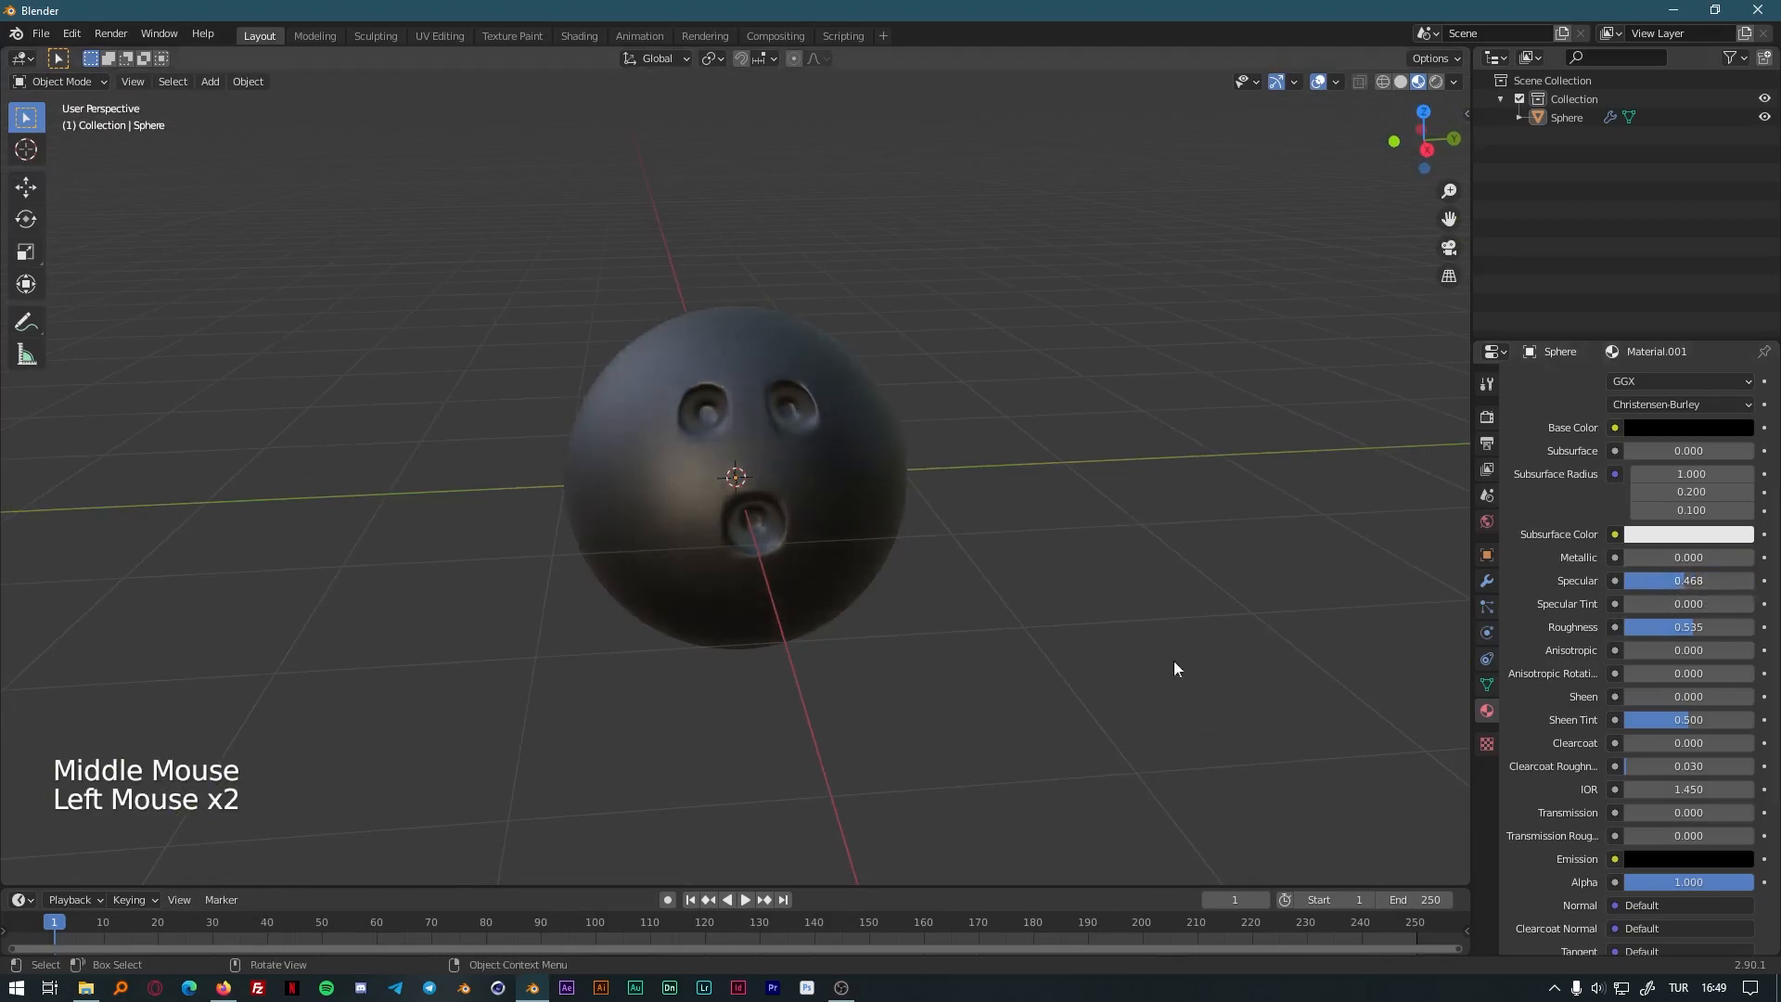
Select the bowling ball and move it well away from the origin toward negative Y, leaving it deselected.
middle_drag(1173, 660, 835, 625)
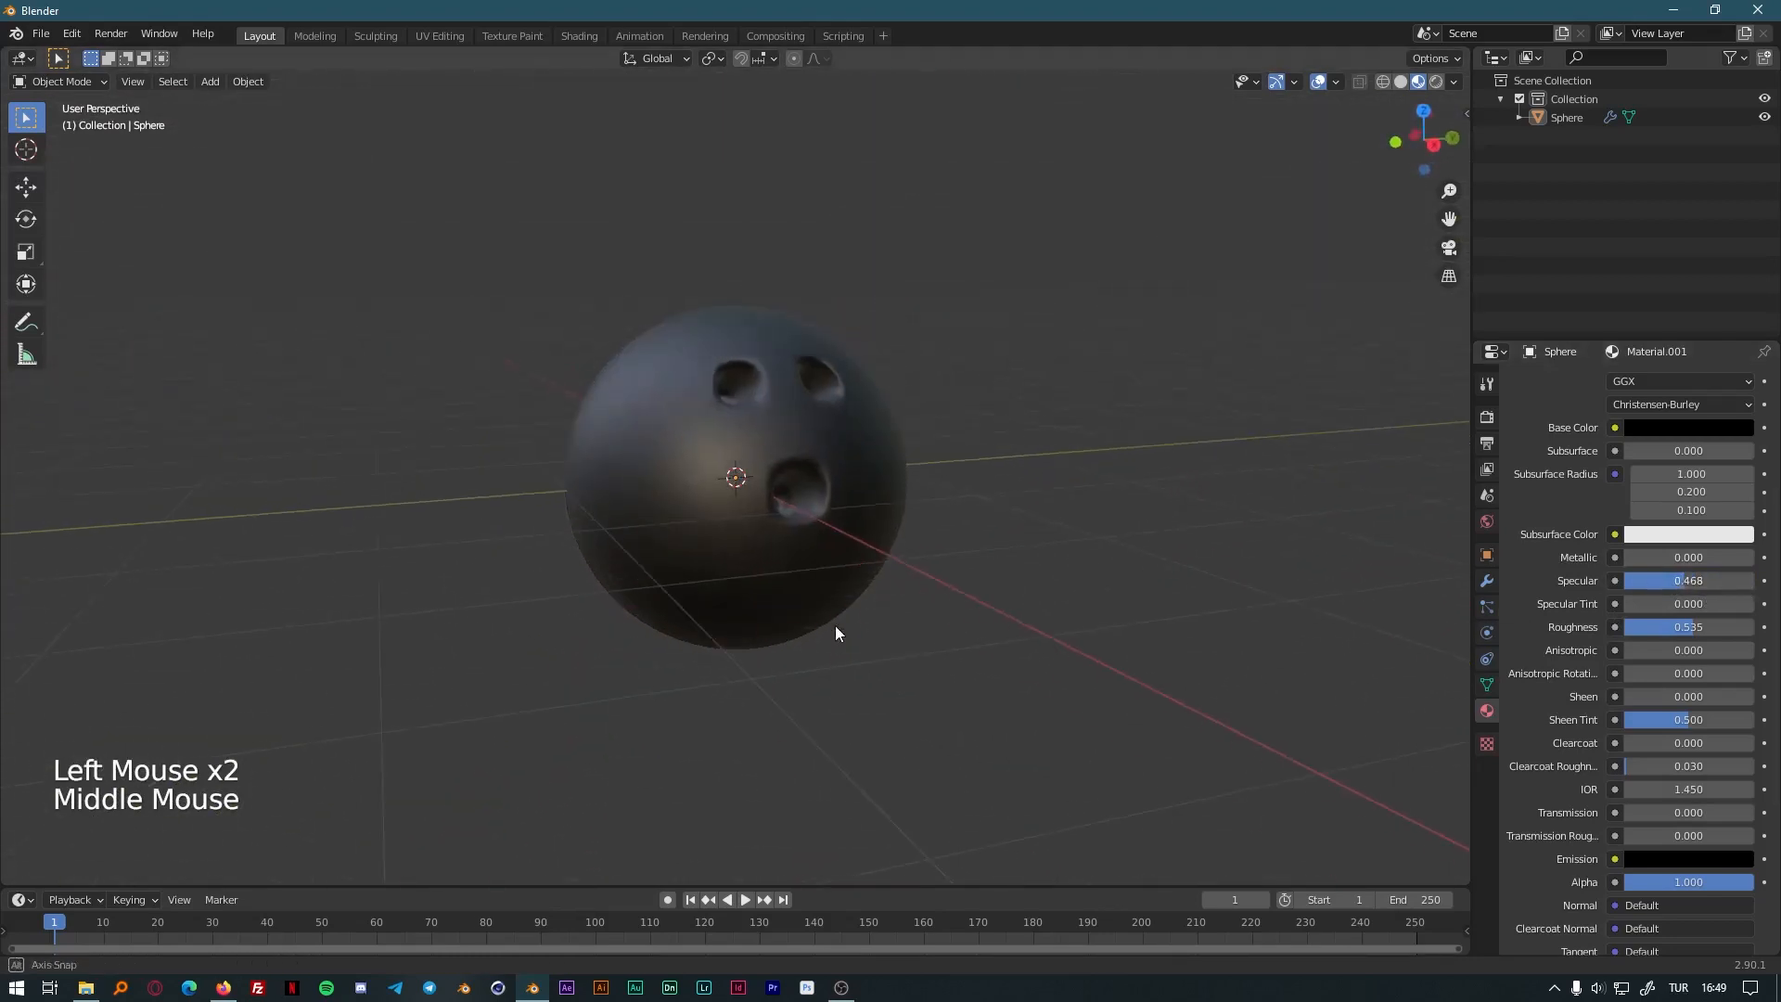
middle_drag(1057, 659, 1188, 662)
middle_drag(1096, 647, 1034, 642)
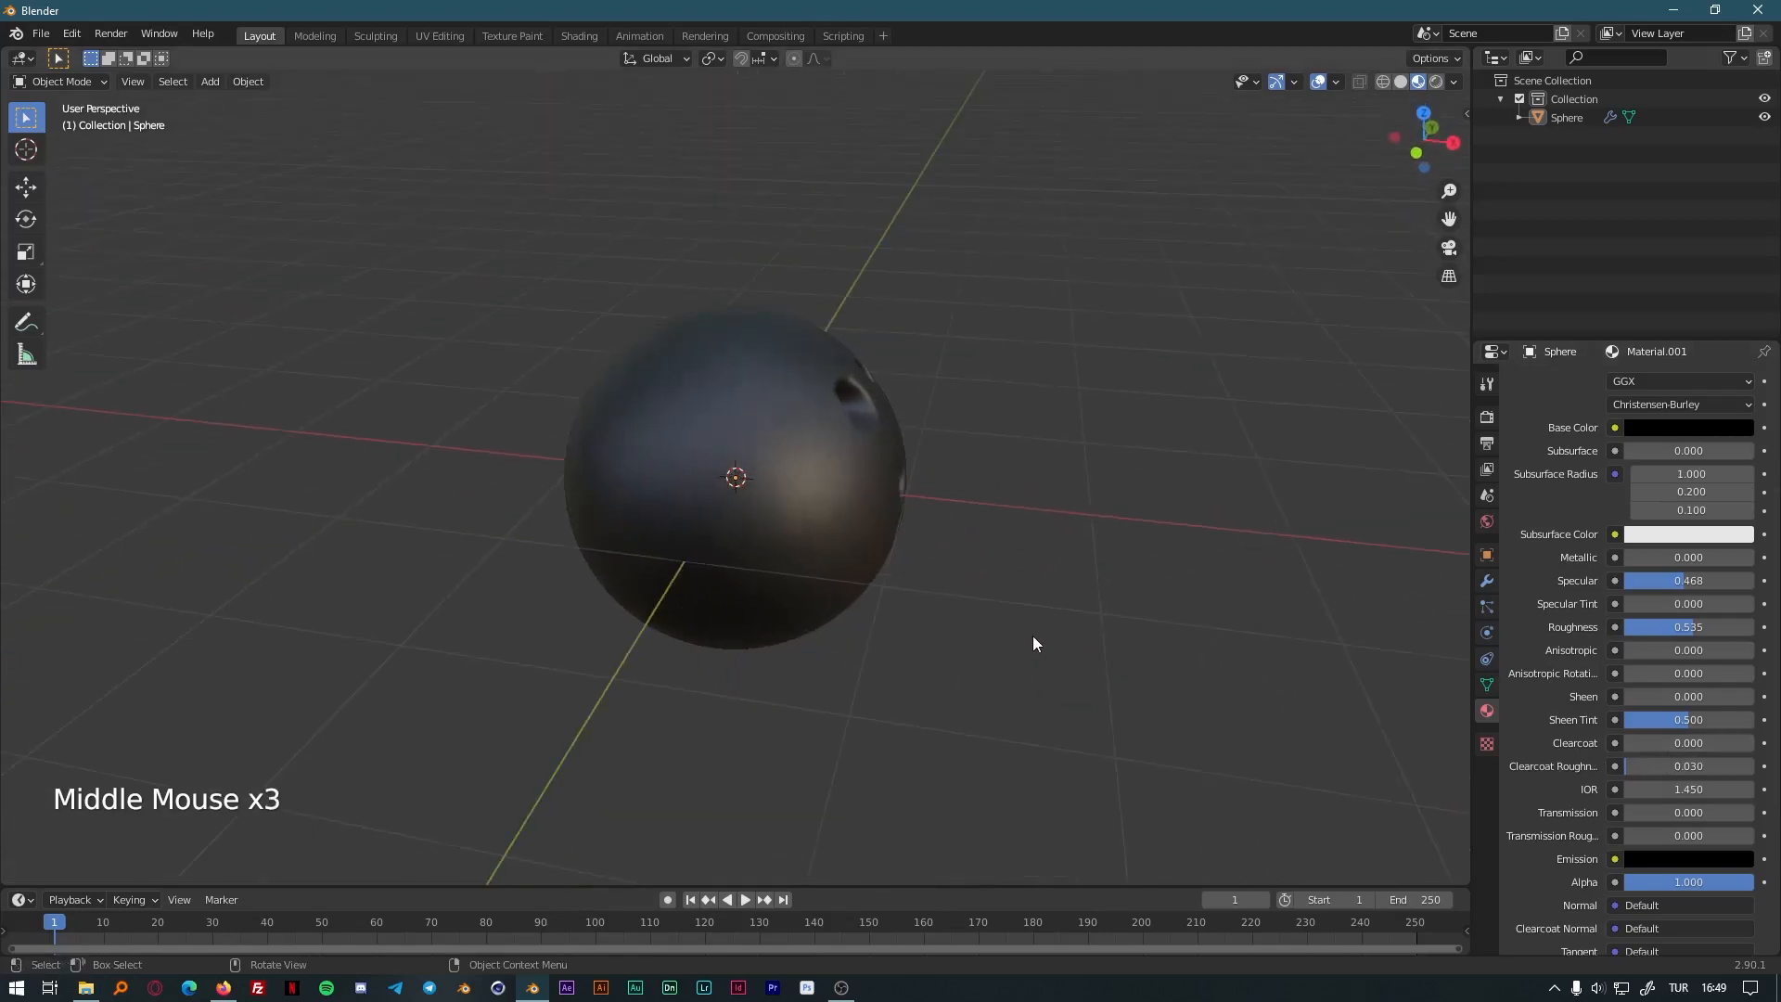
middle_drag(1141, 582, 770, 510)
click(774, 513)
scroll(911, 610, down, 7)
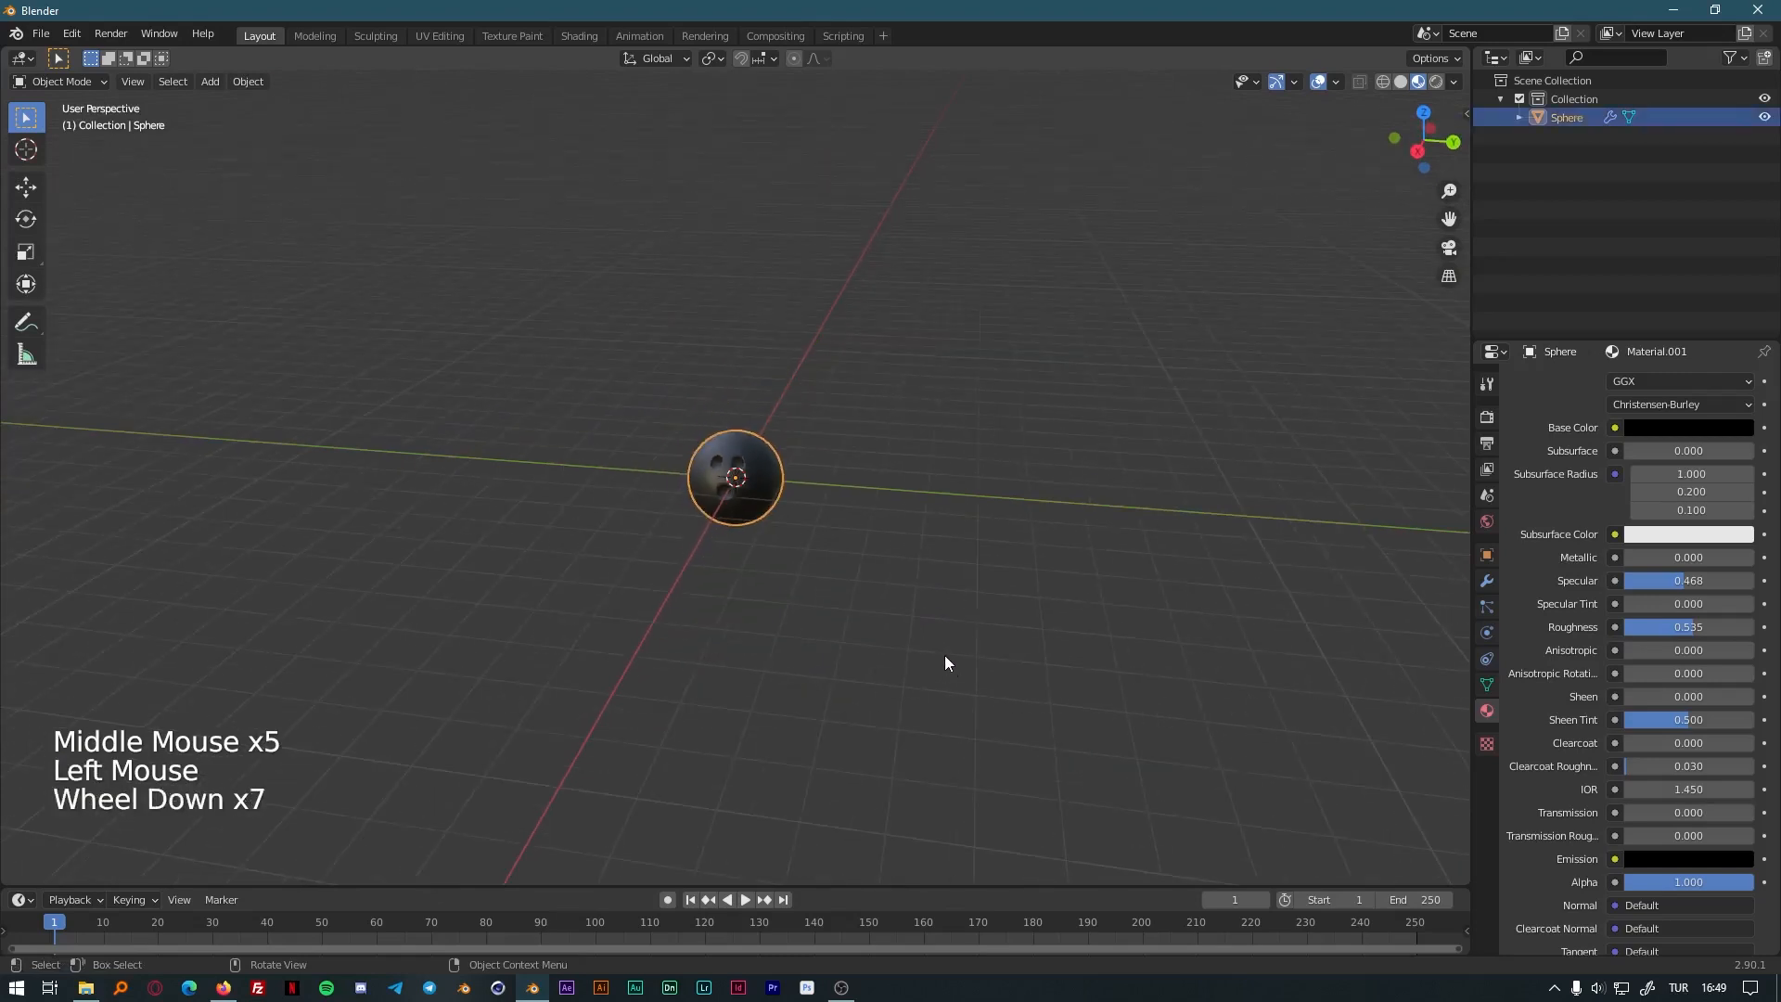
key(g)
click(481, 621)
middle_drag(480, 620, 603, 623)
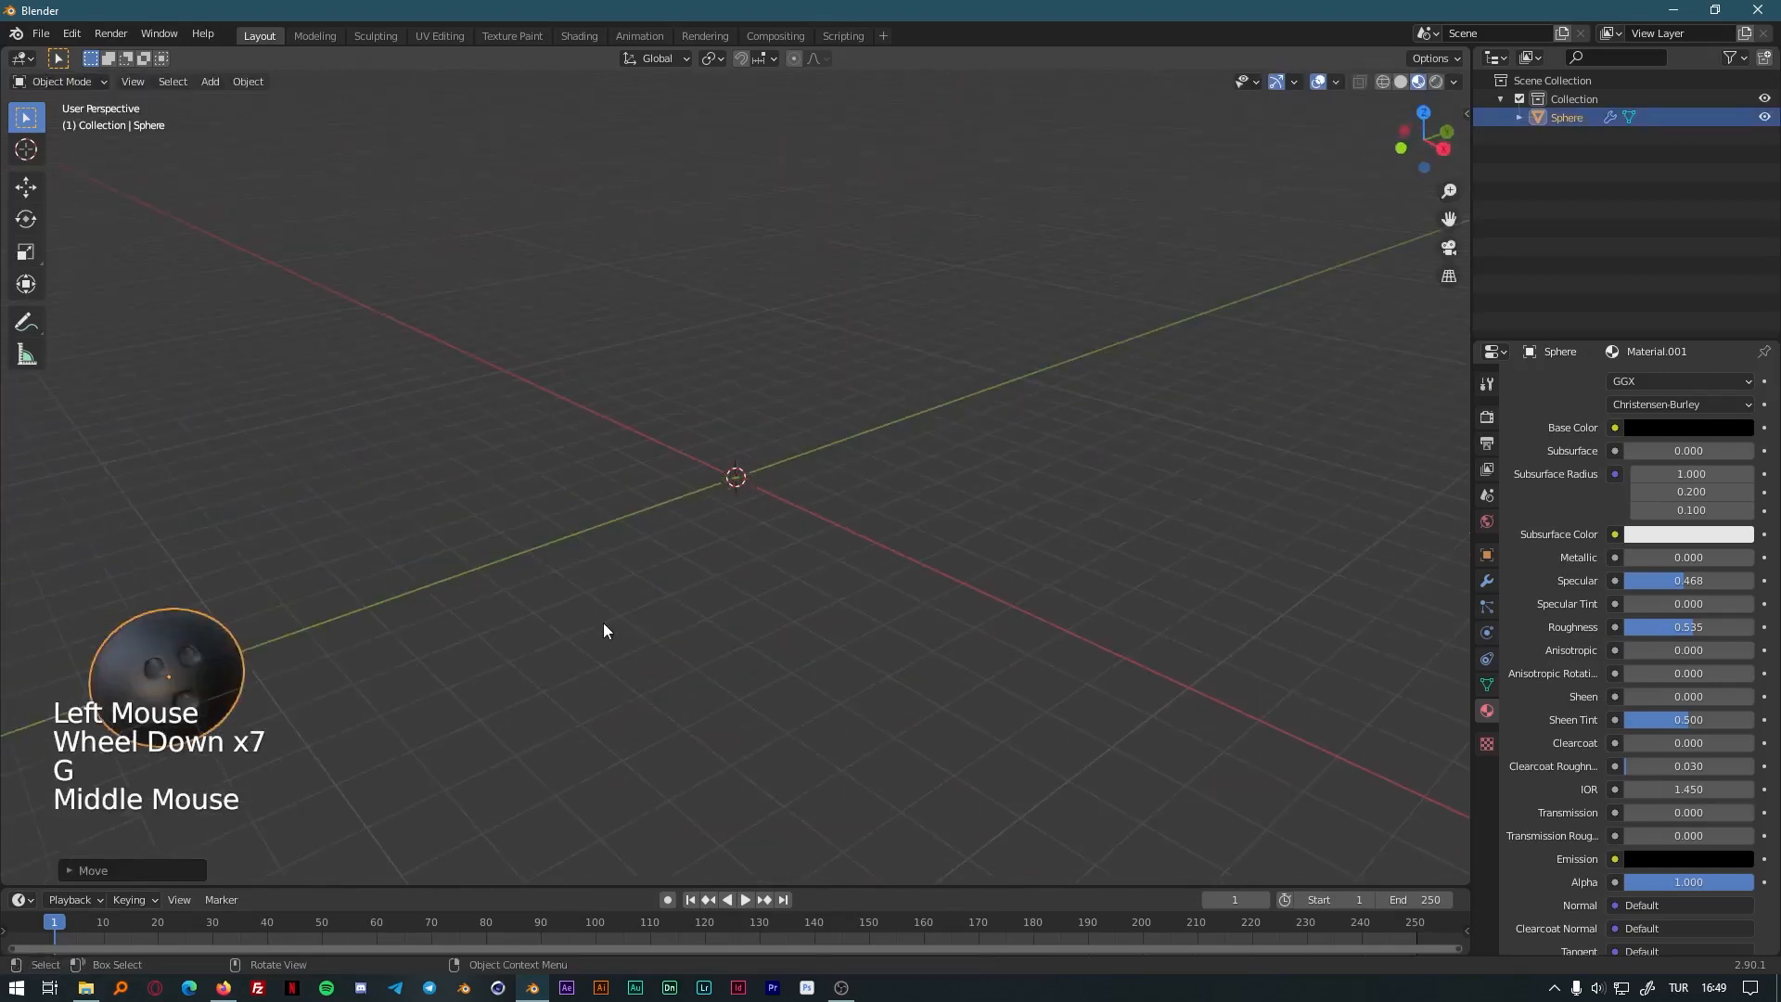
click(608, 625)
key(ctrl+z)
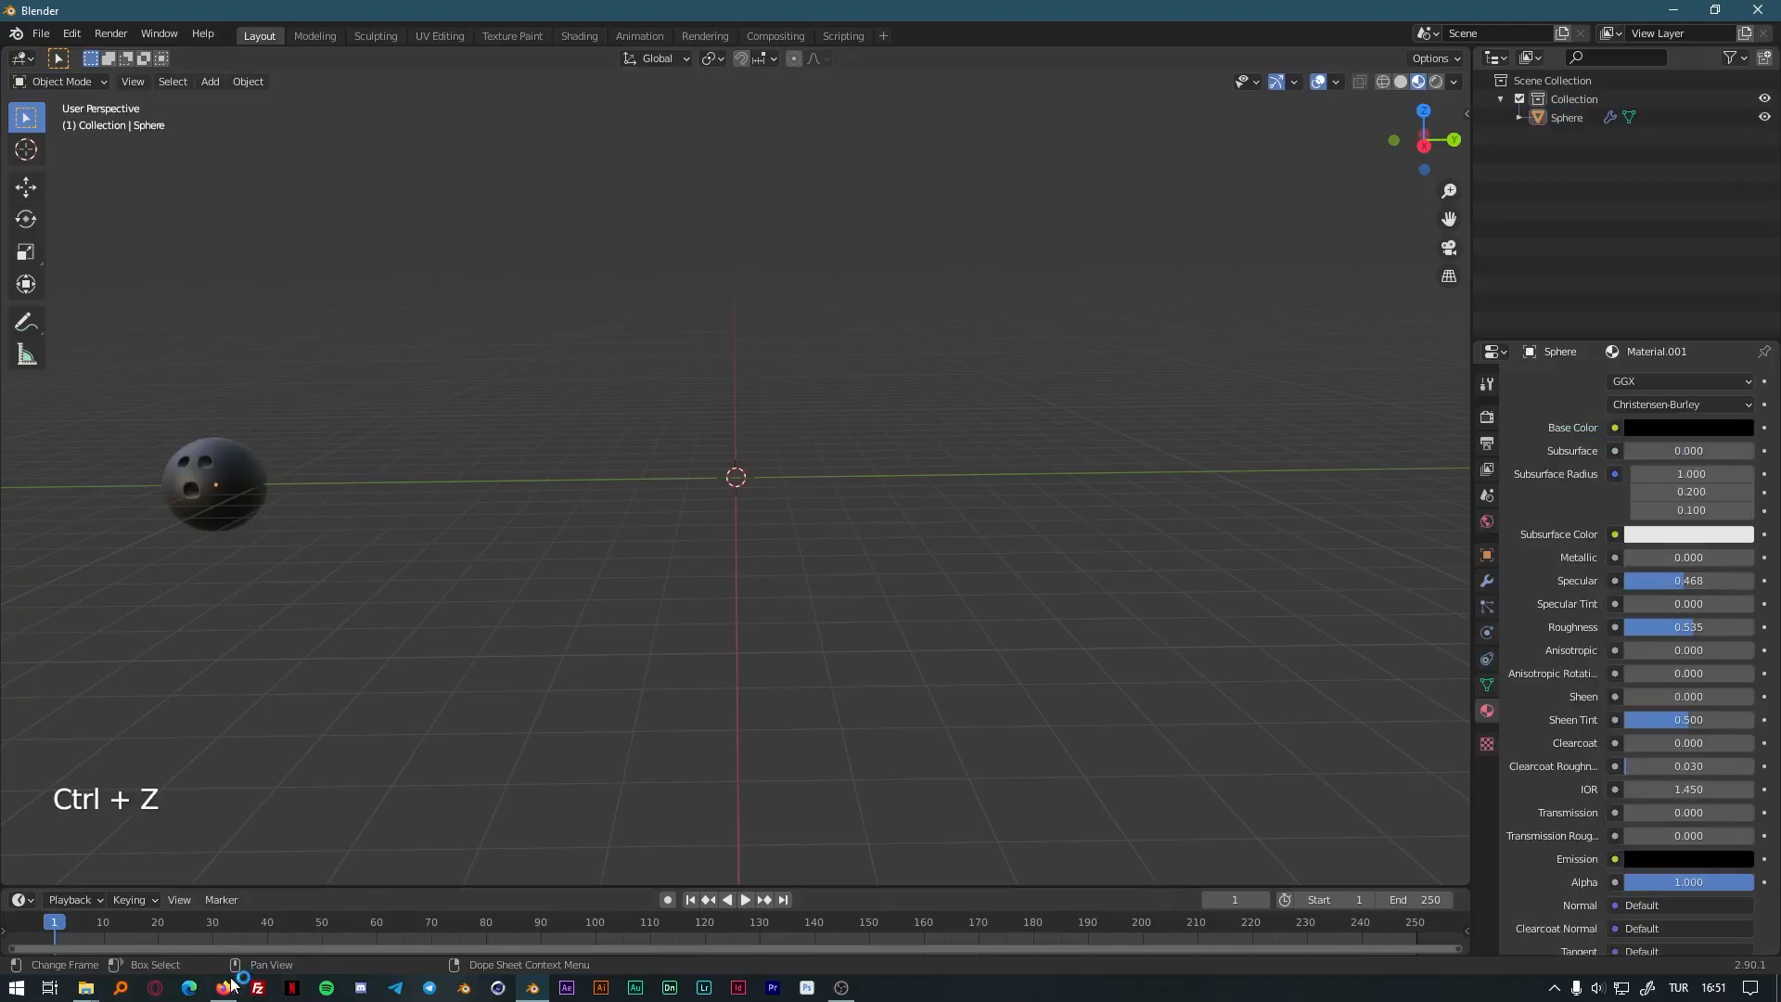
Switch to Firefox and save the enlarged image of white bowling pins with red stripes as "lobut 1".
click(224, 987)
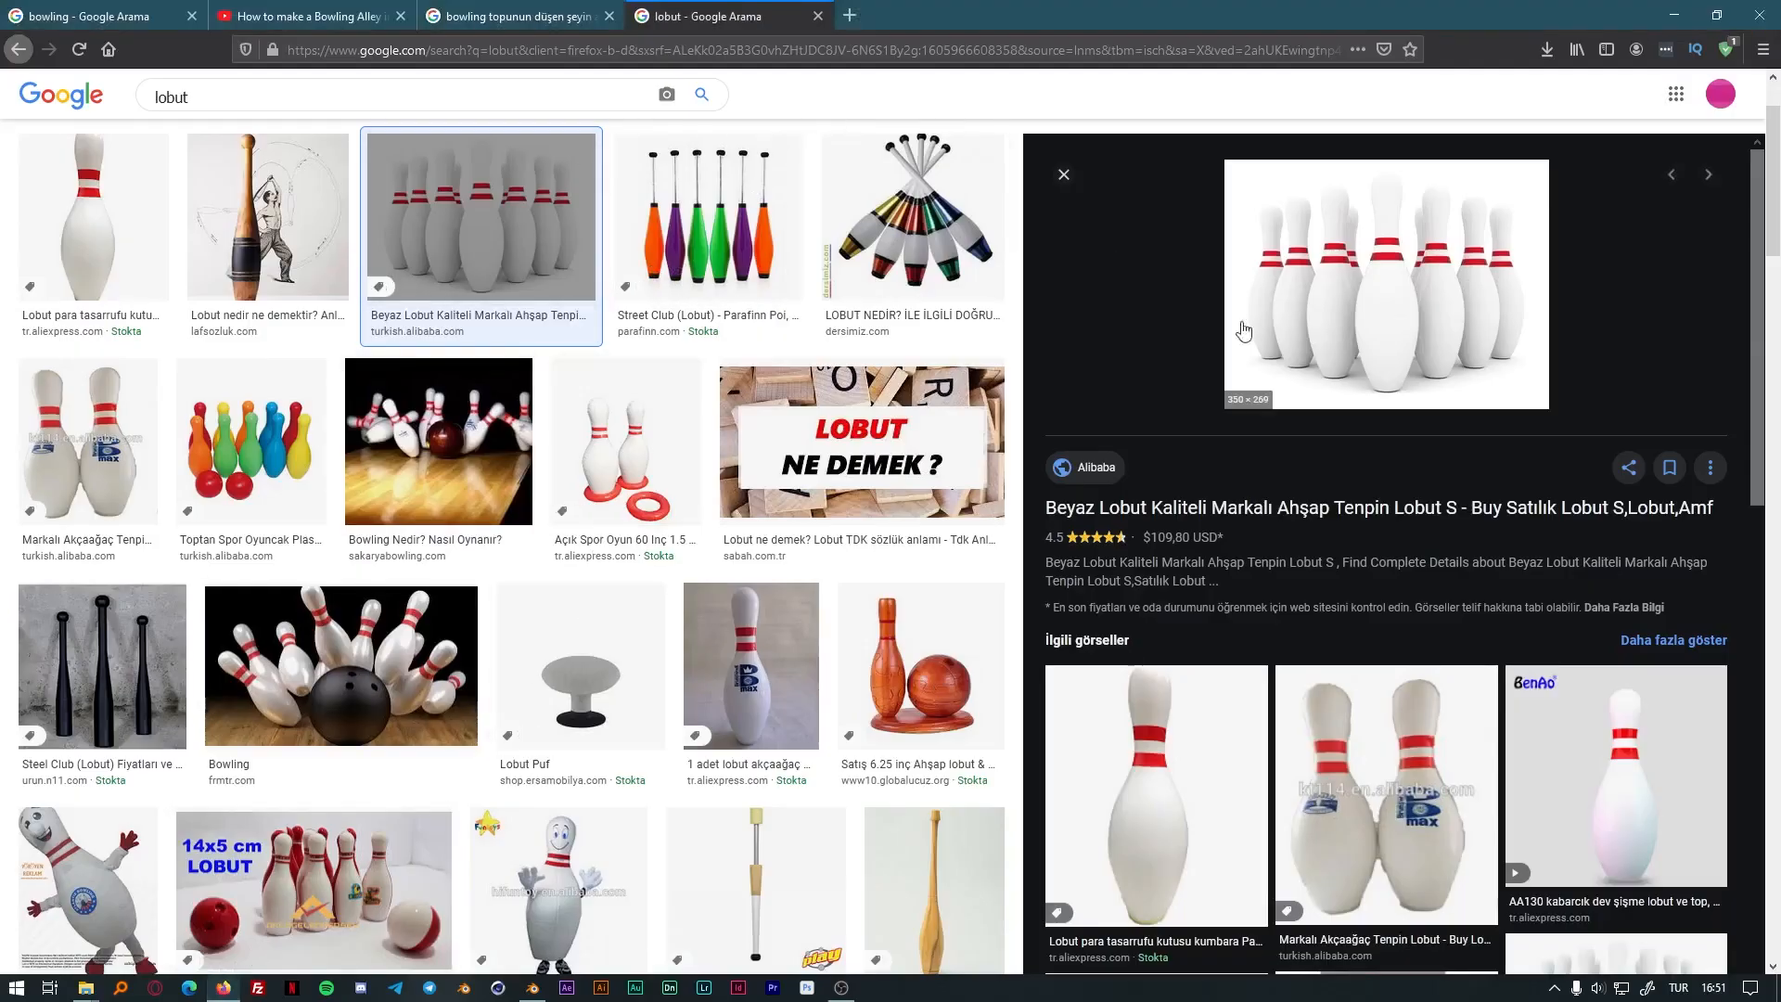
right_click(1414, 317)
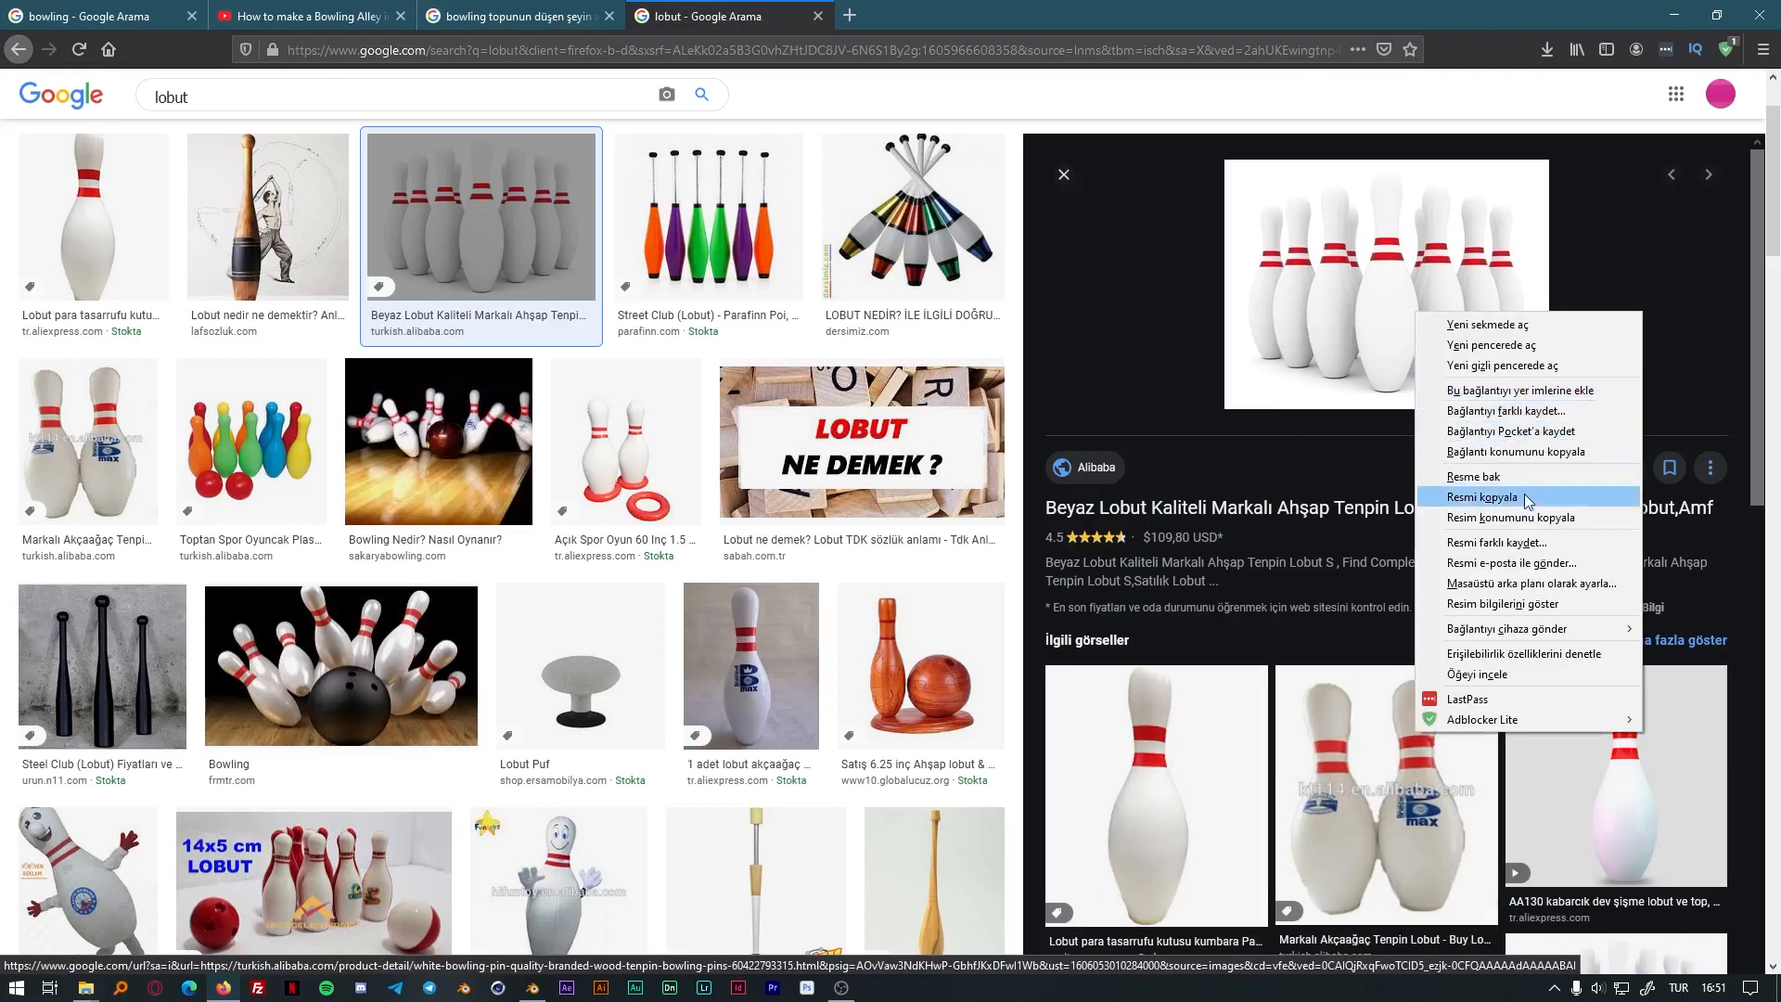
click(1524, 541)
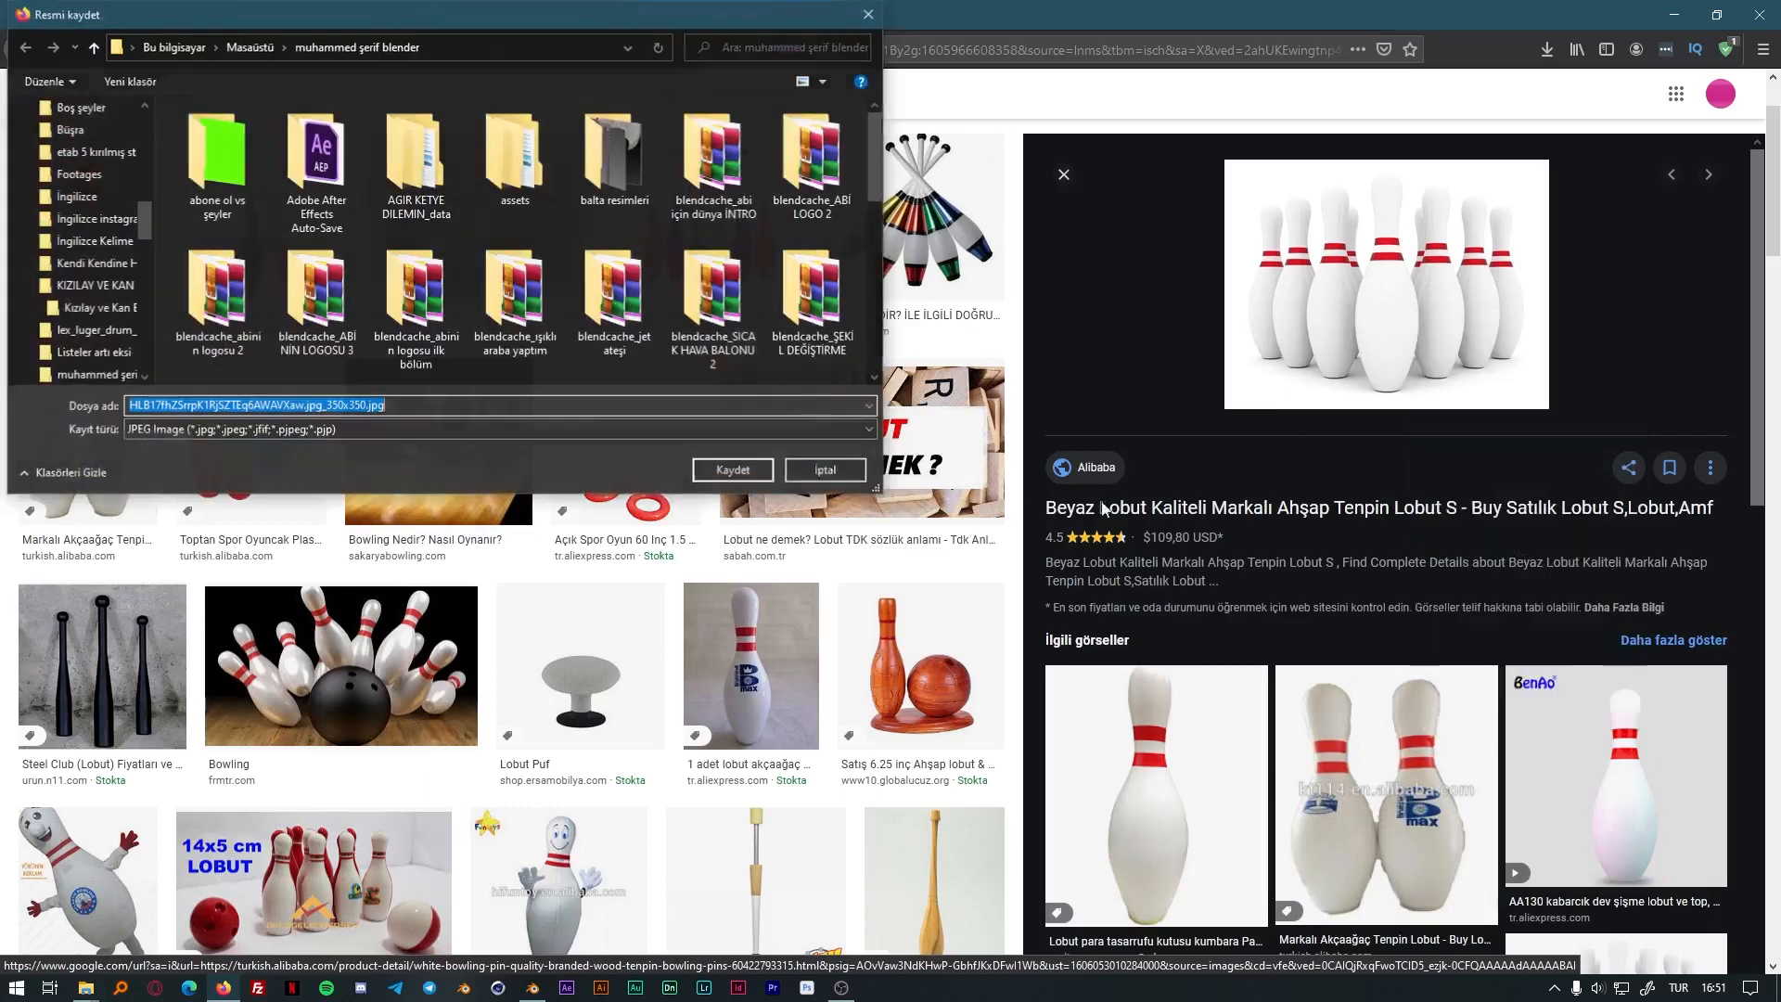
text(lobut 1)
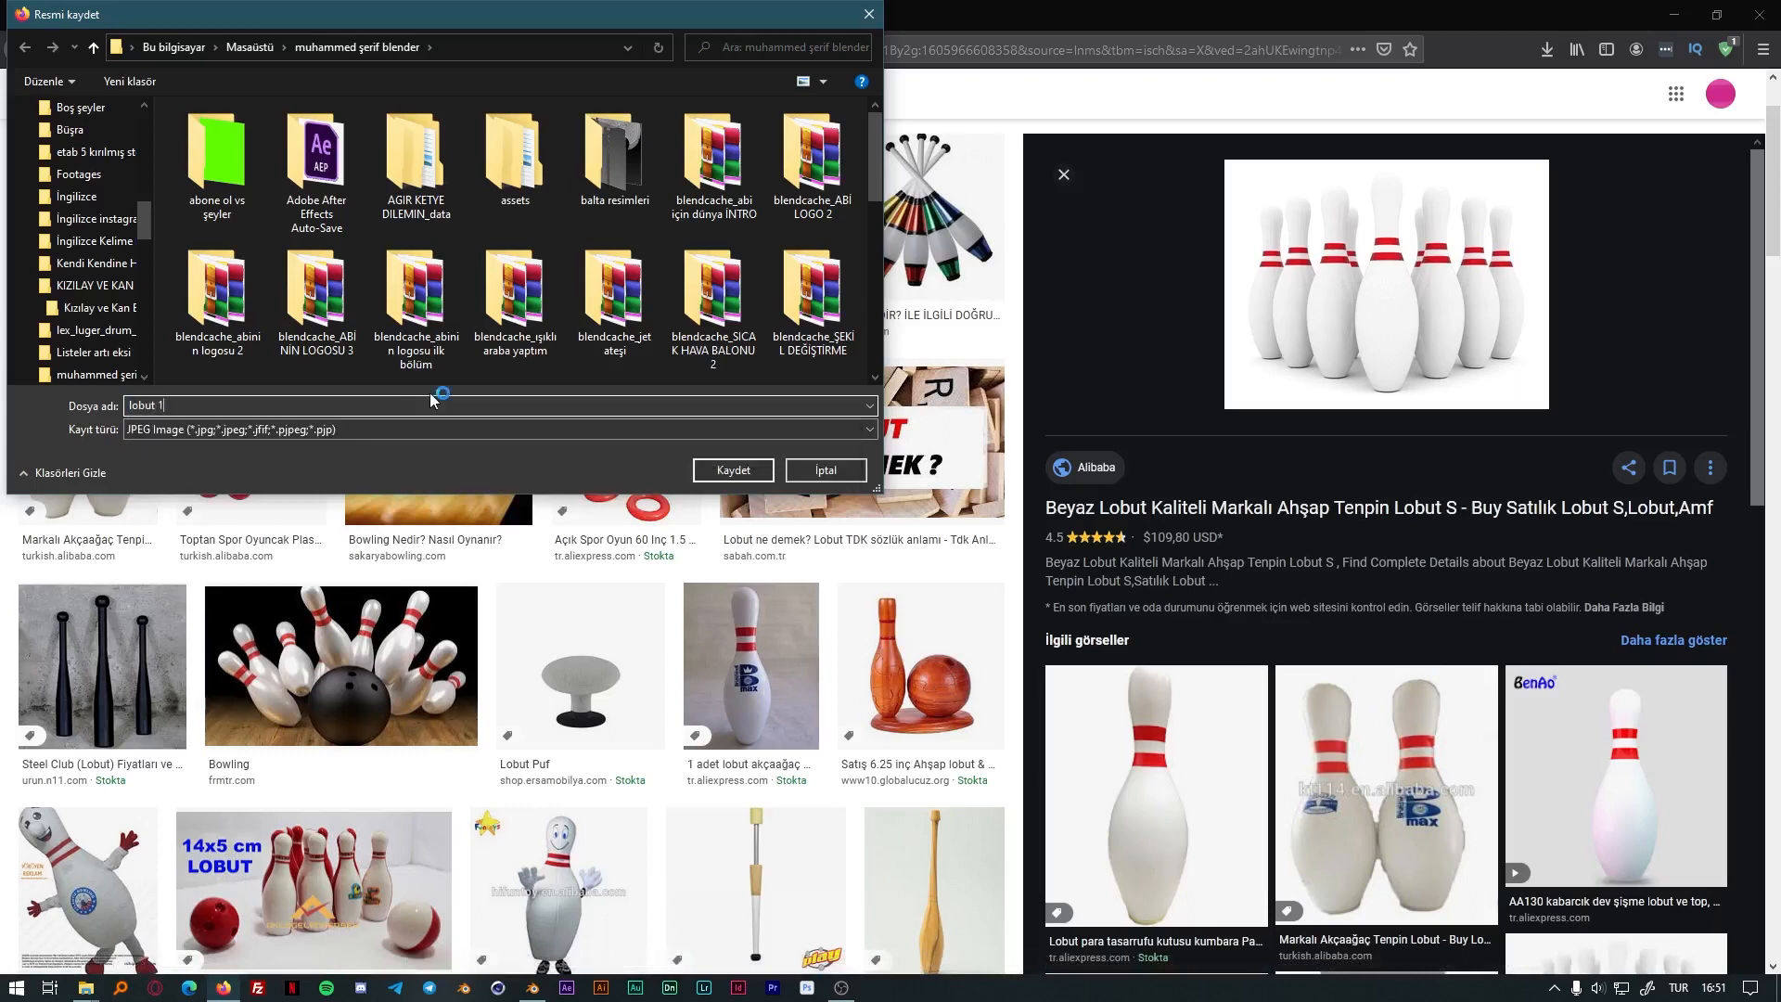
key(Return)
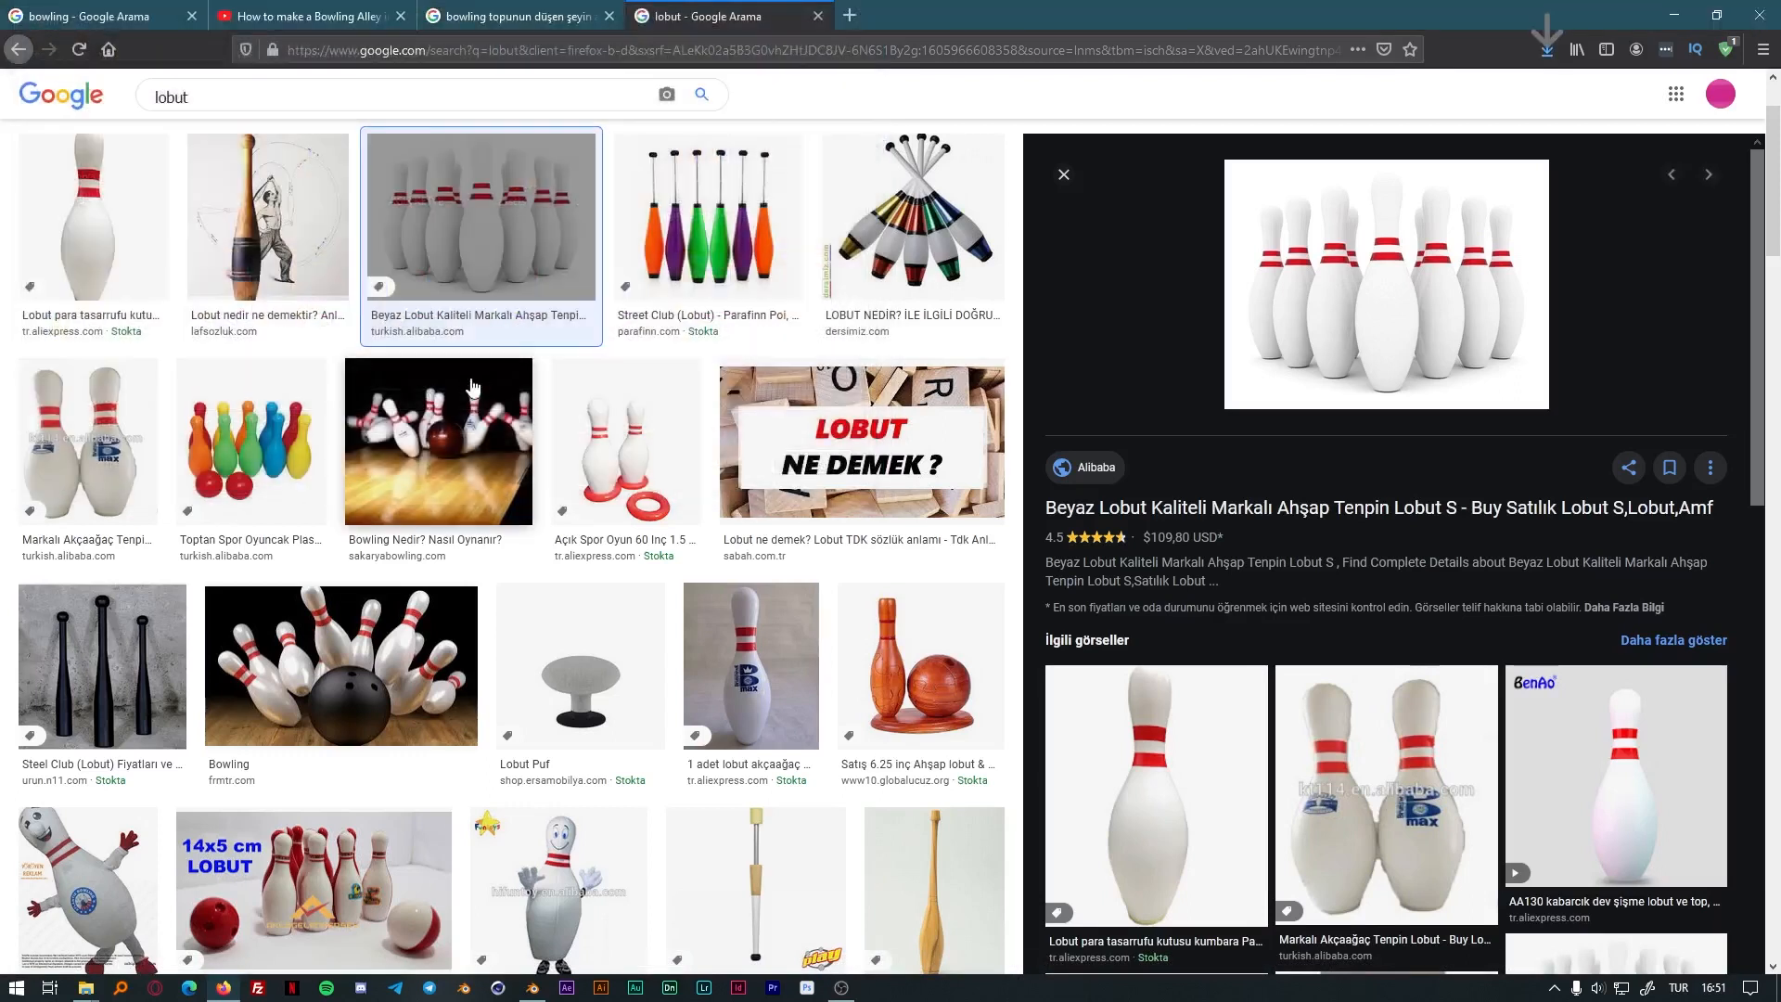
Locate the downloaded lobut 1.jpg in its folder and bring it into Blender's viewport as a reference image above the origin.
click(1550, 48)
click(1547, 84)
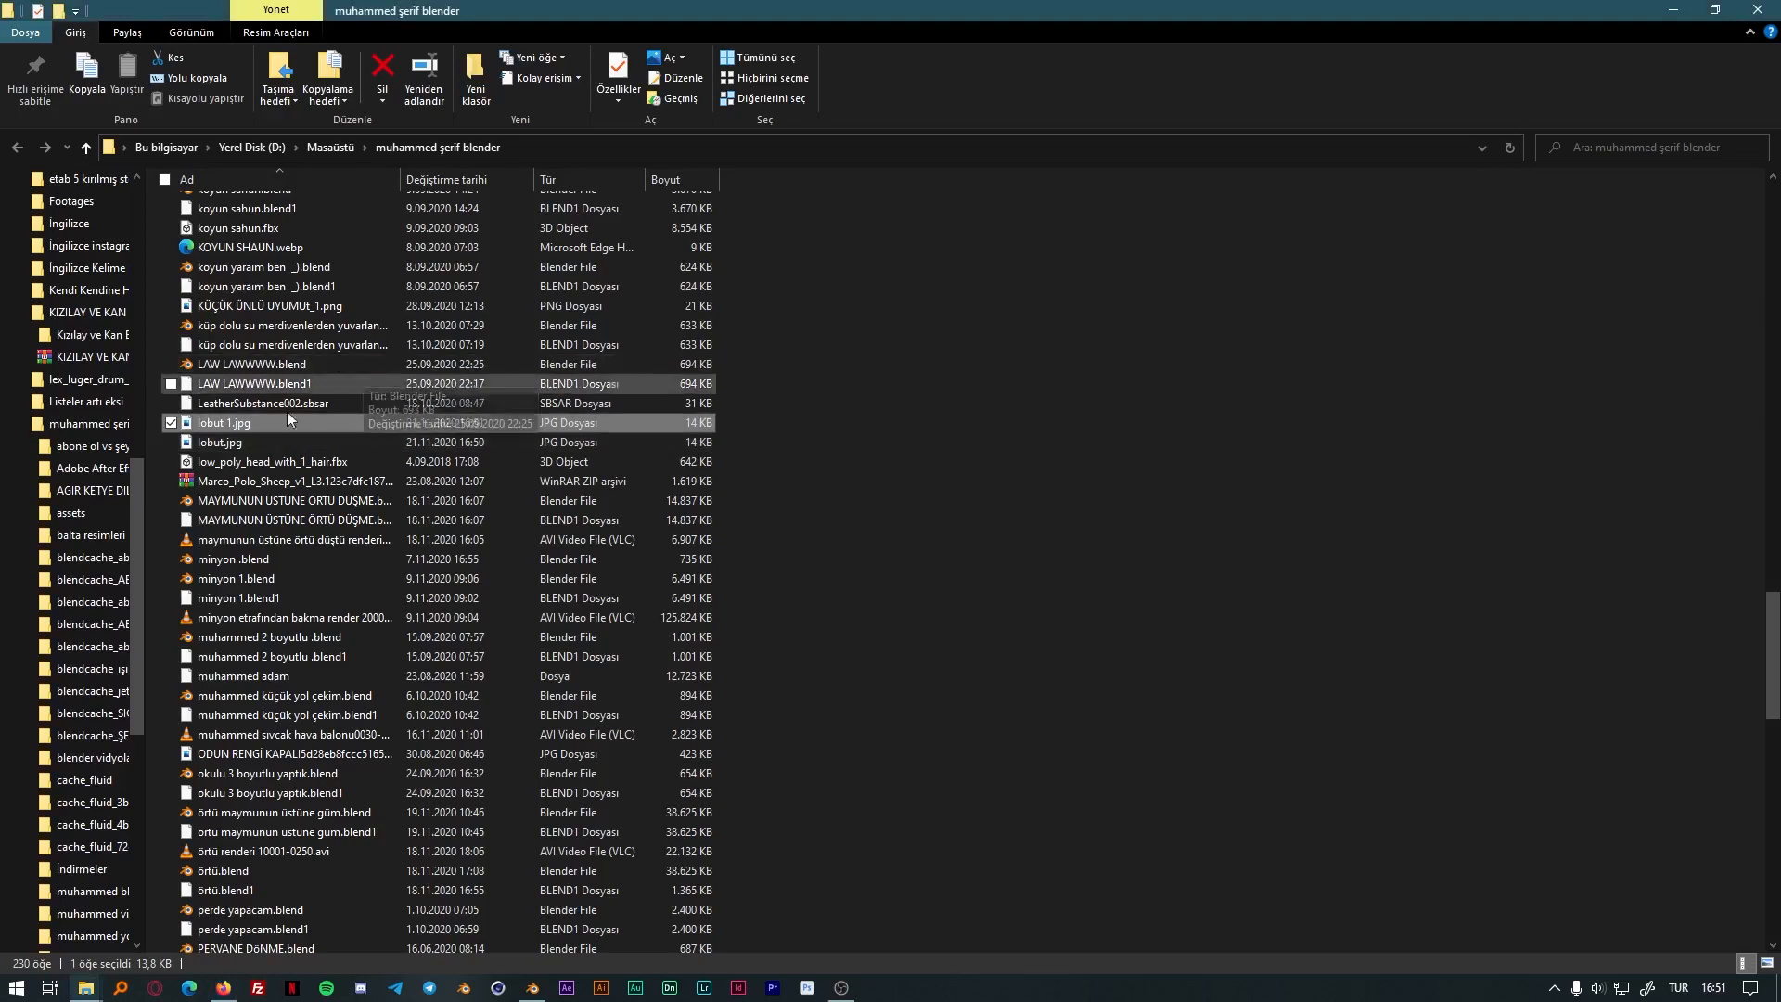
click(533, 987)
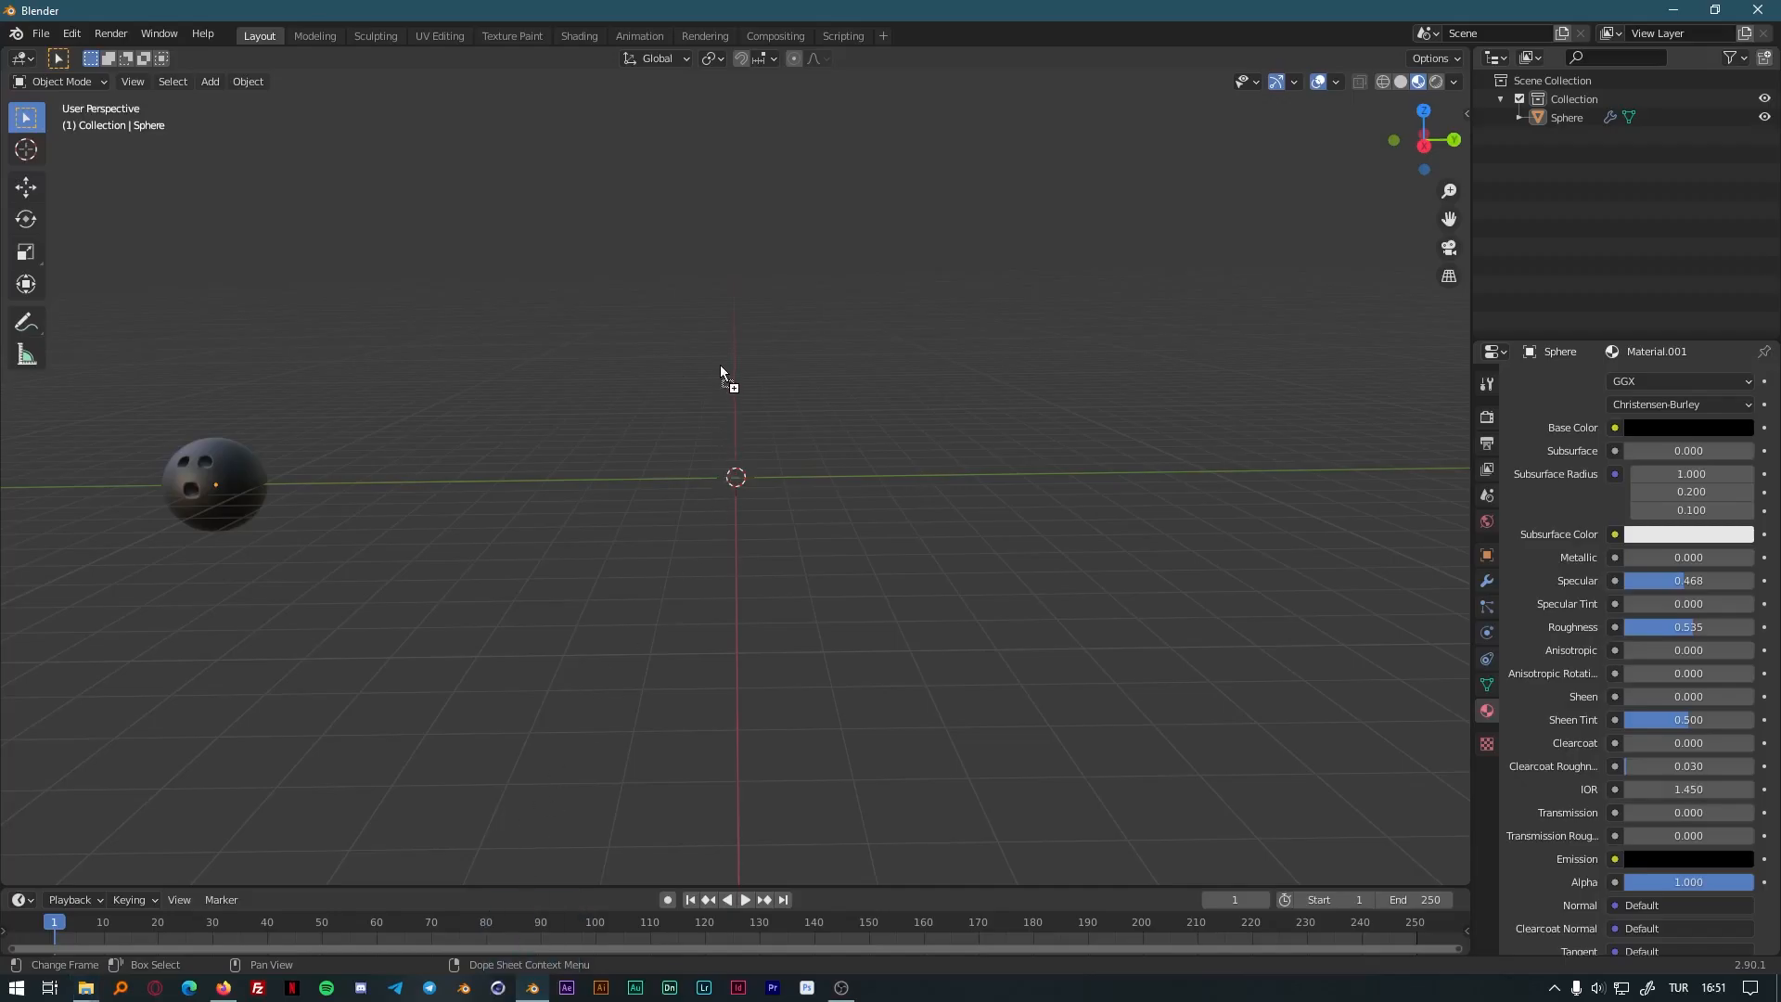
drag(720, 371, 720, 376)
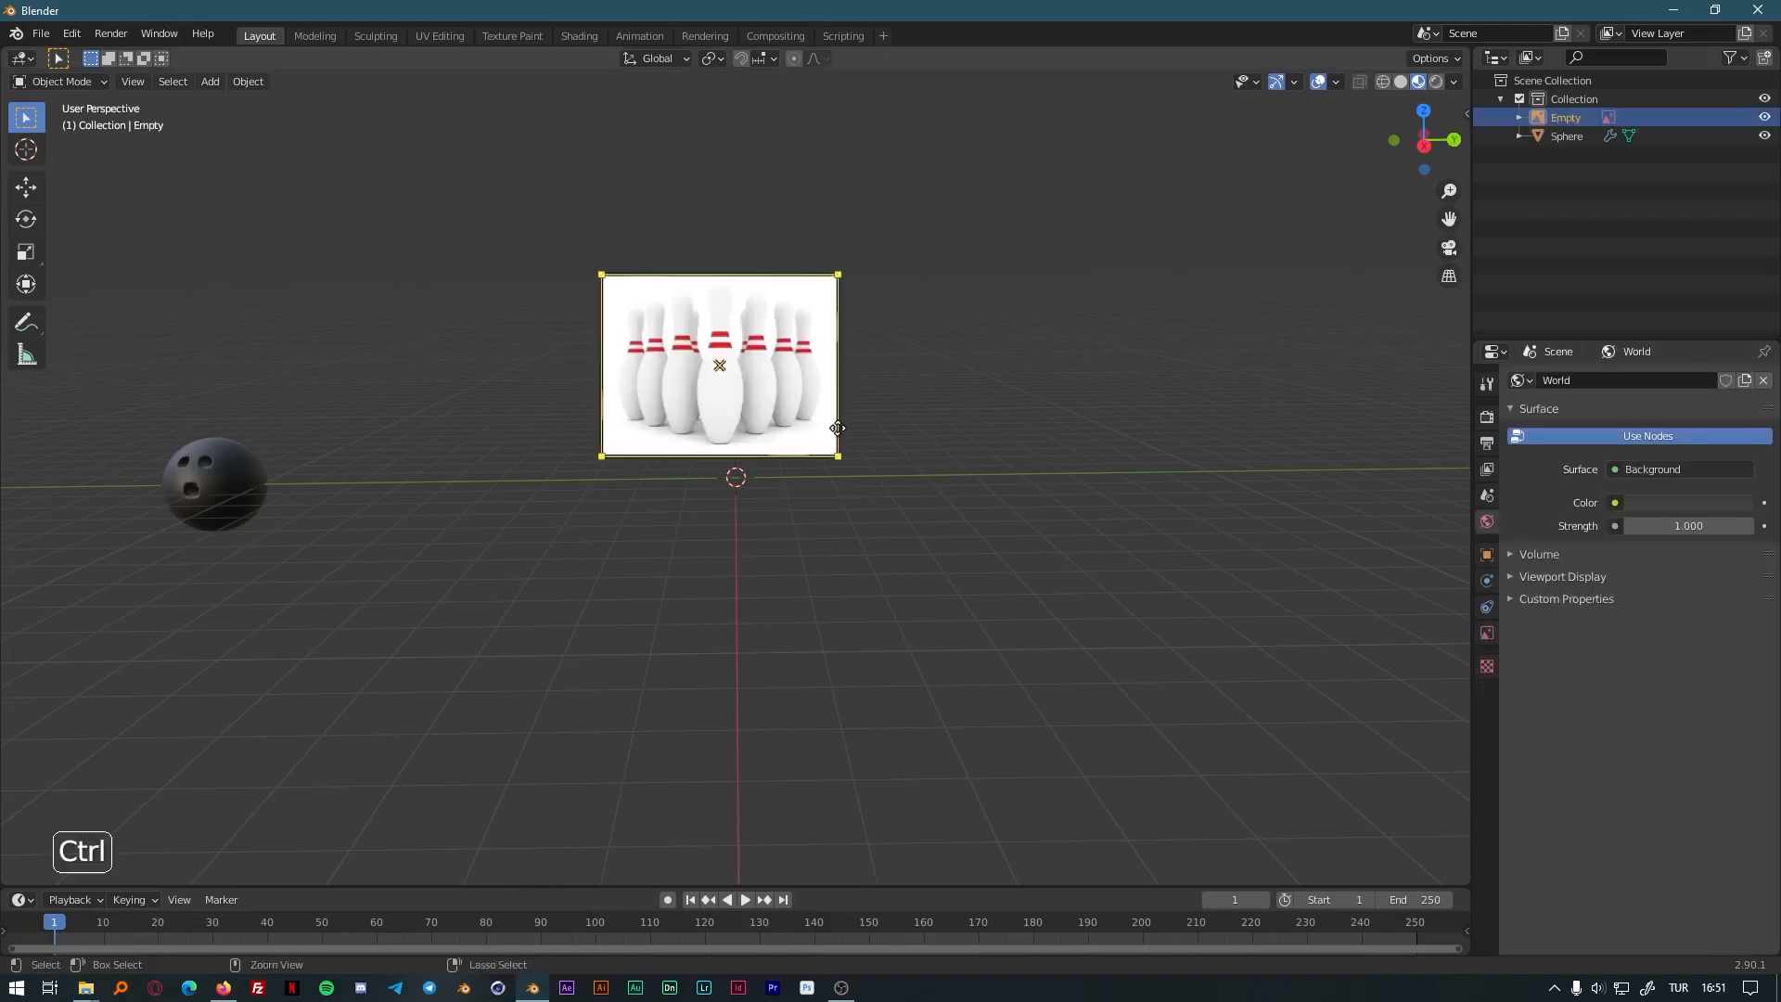
Undo the reference image placement, and import the bowling pin image from its folder again in Right Orthographic view.
key(ctrl+z)
click(1416, 153)
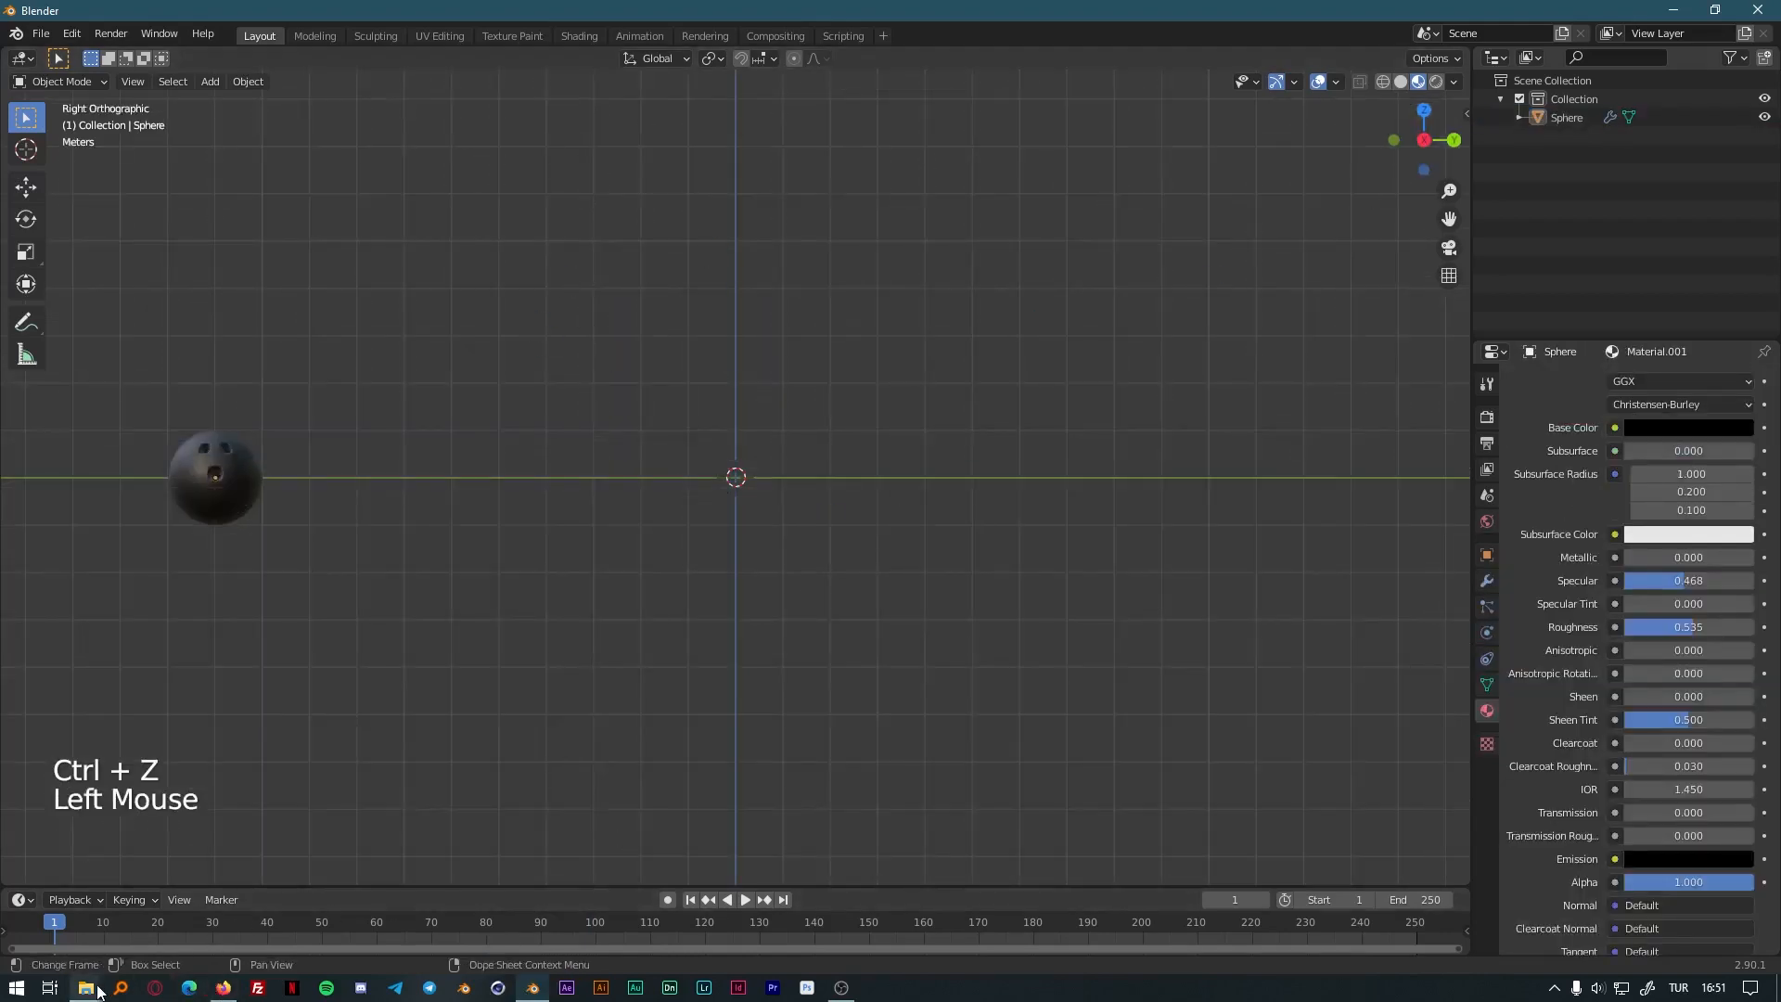
mouse_move(92, 989)
click(115, 928)
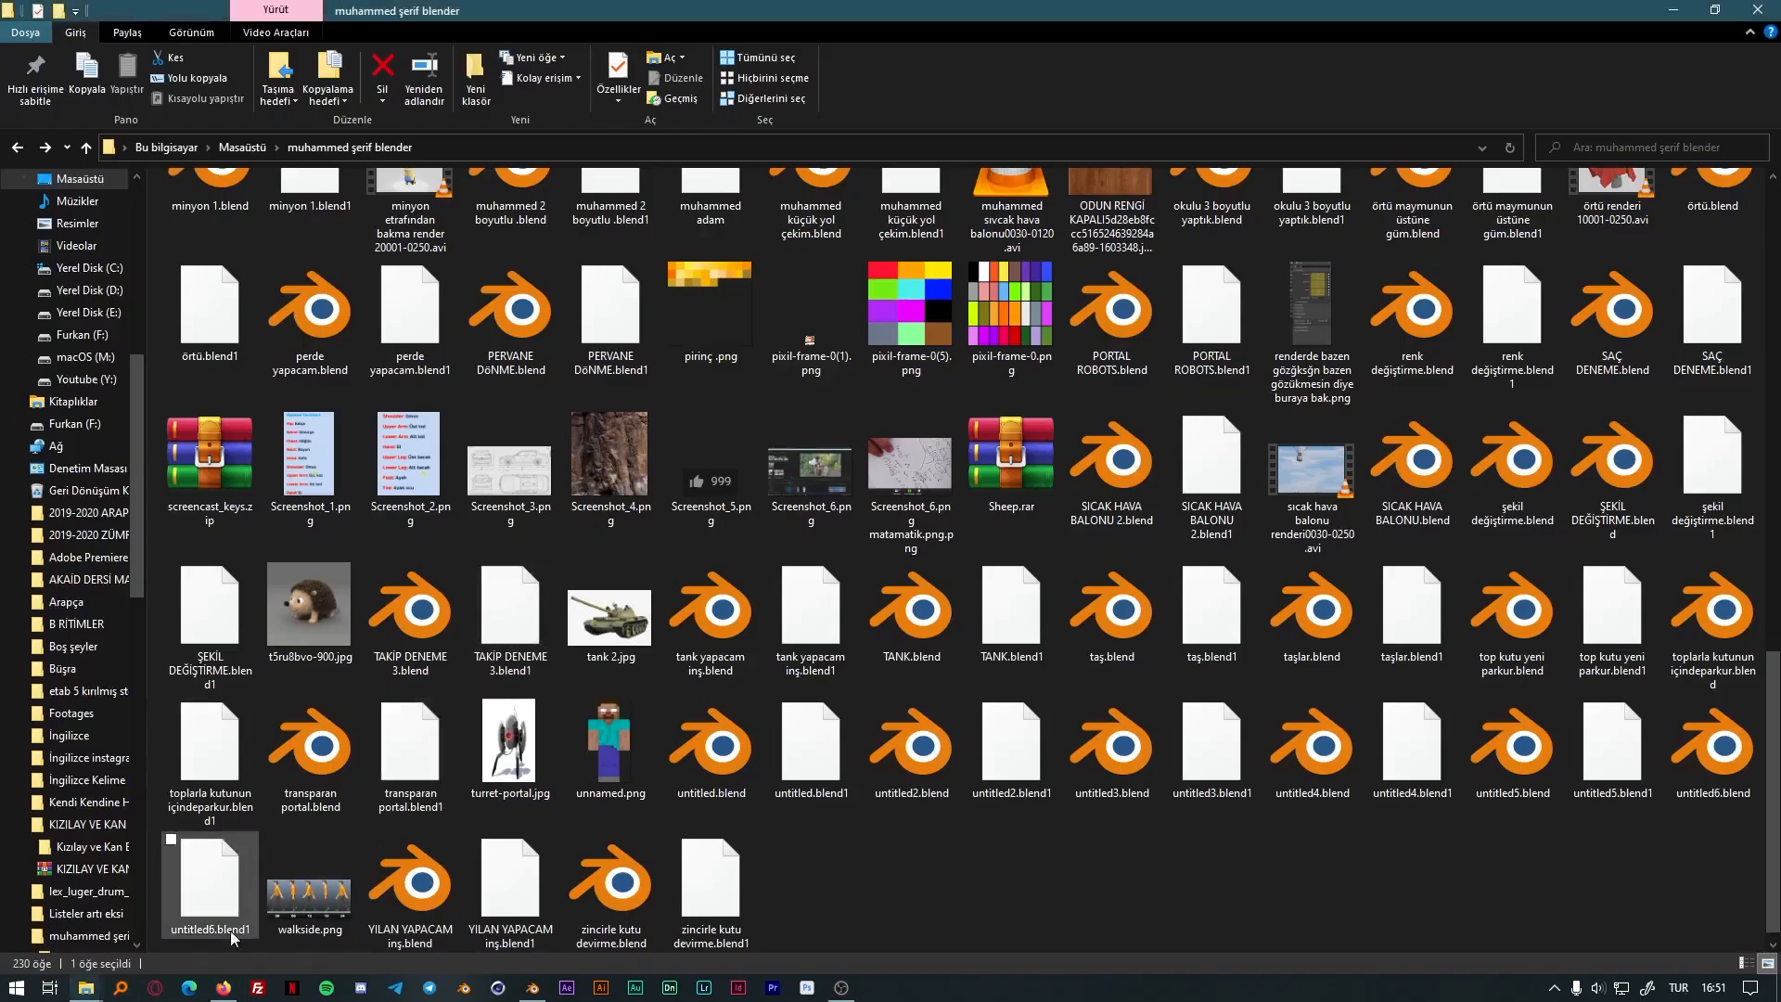
click(111, 960)
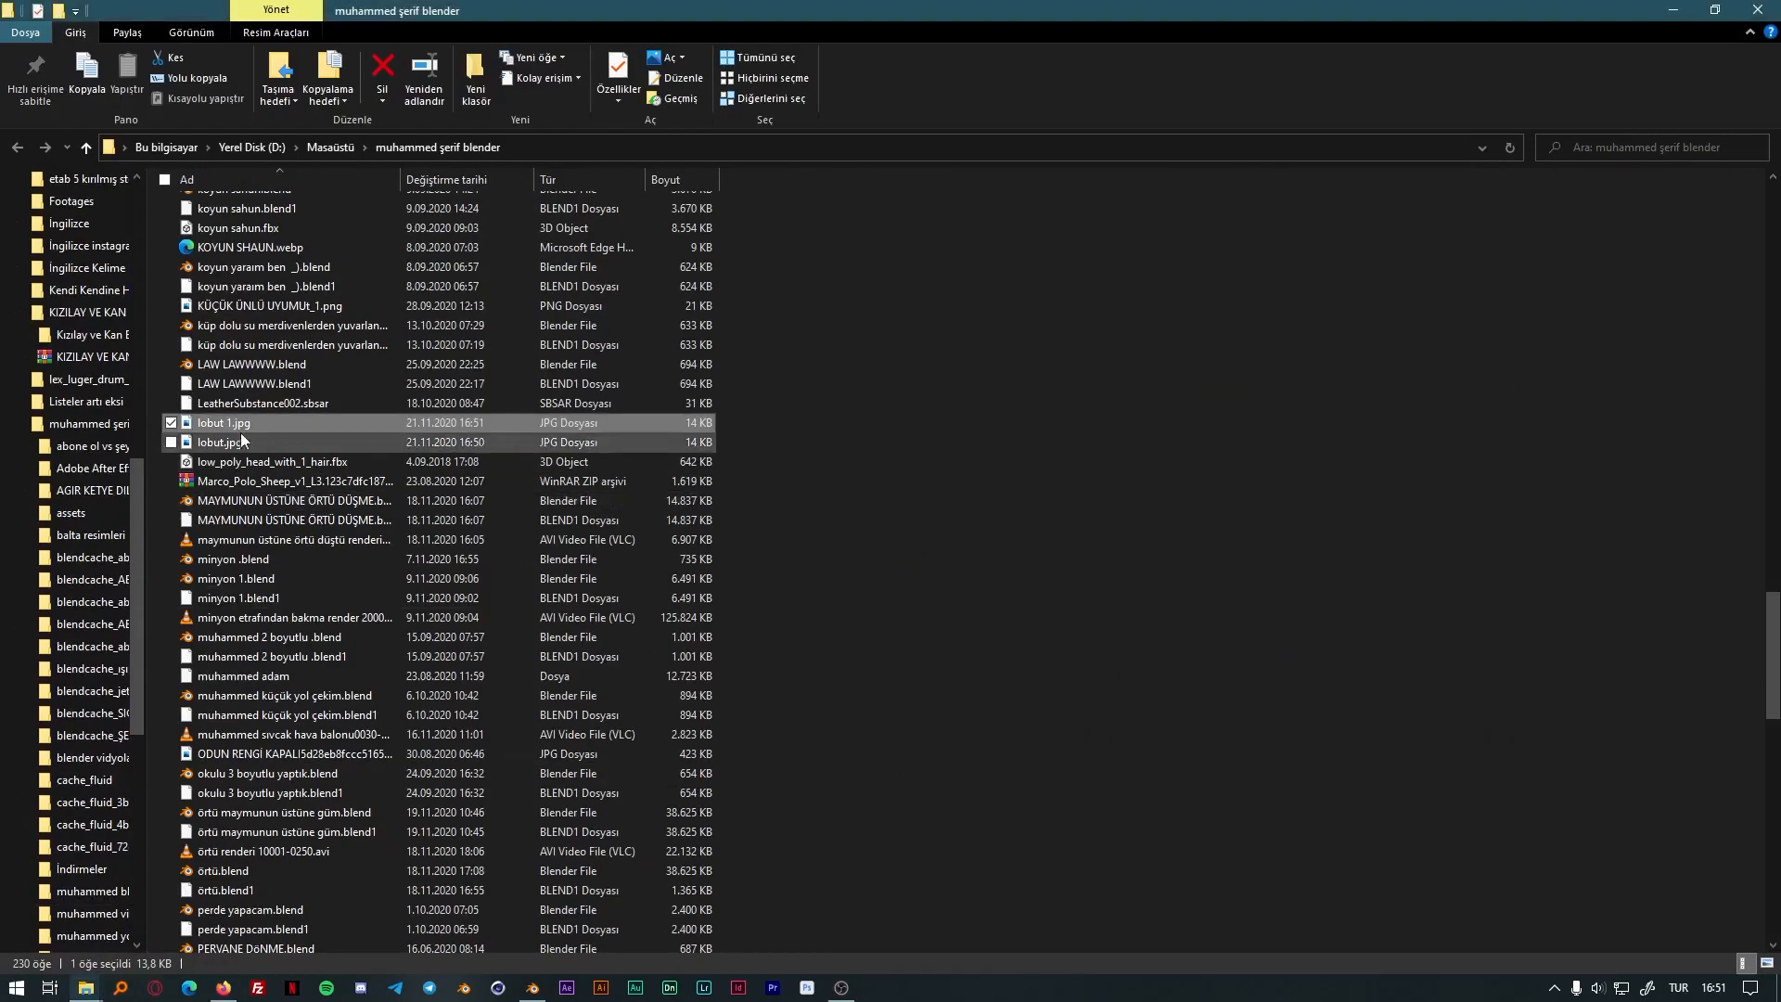
drag(243, 440, 588, 846)
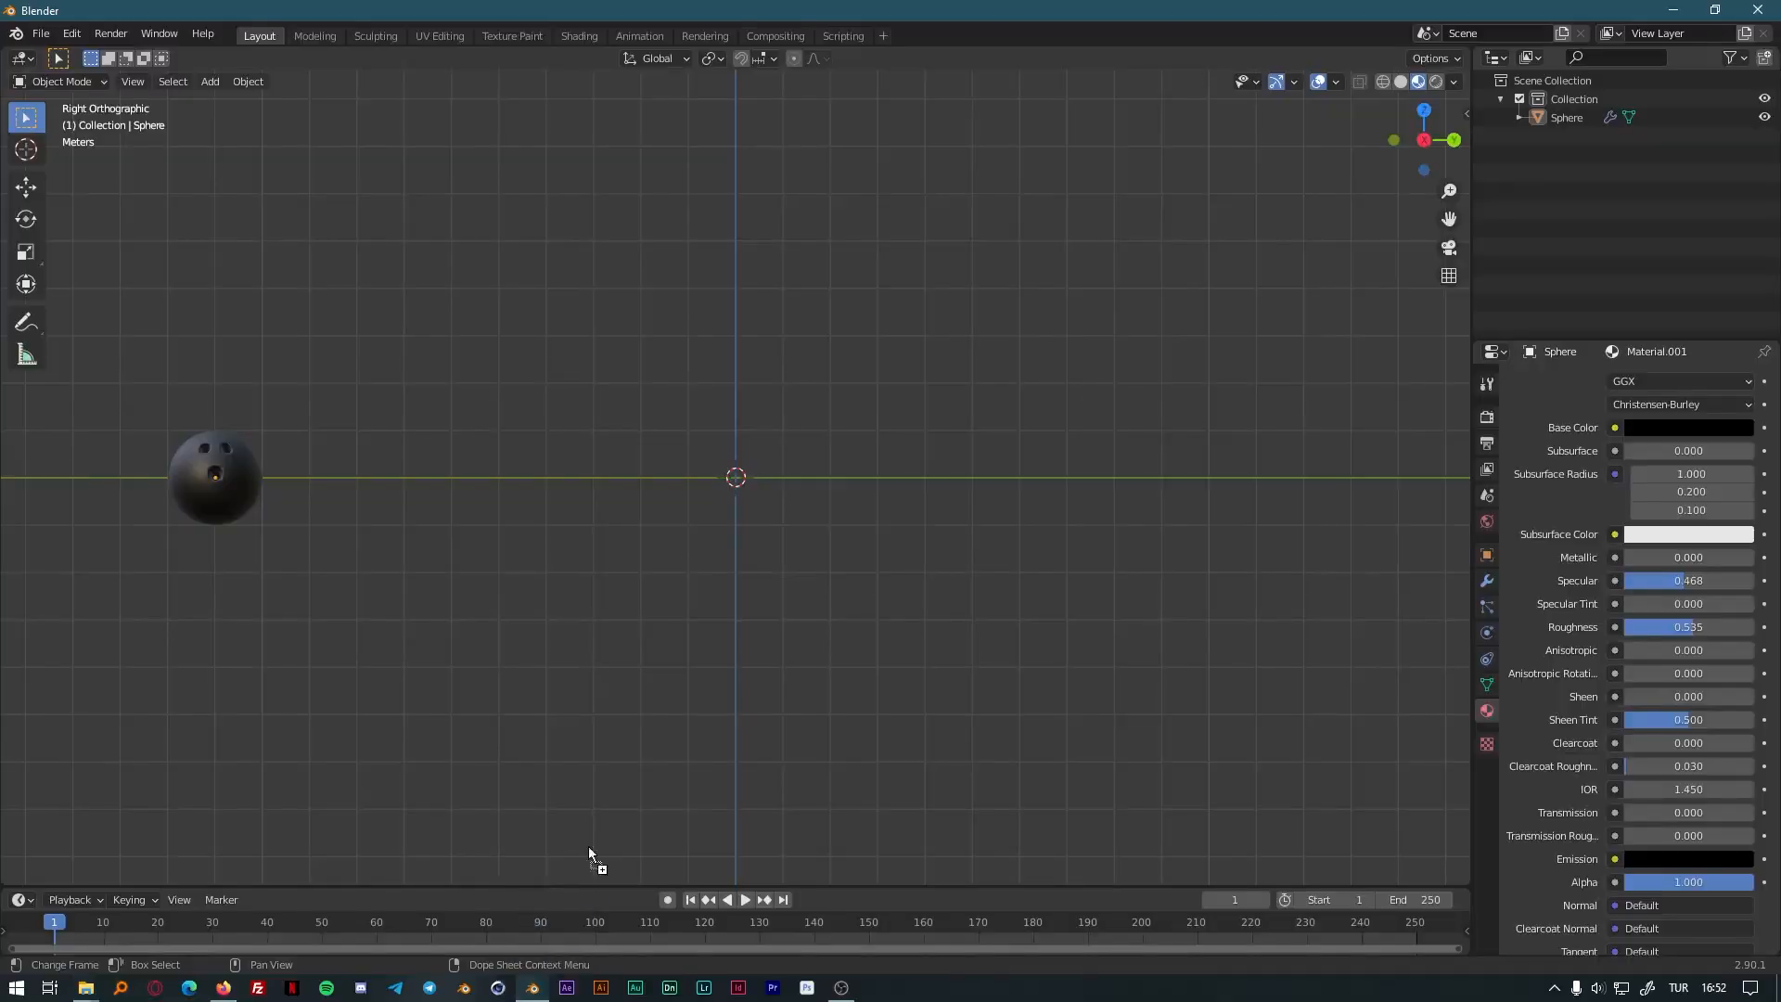
drag(712, 357, 719, 354)
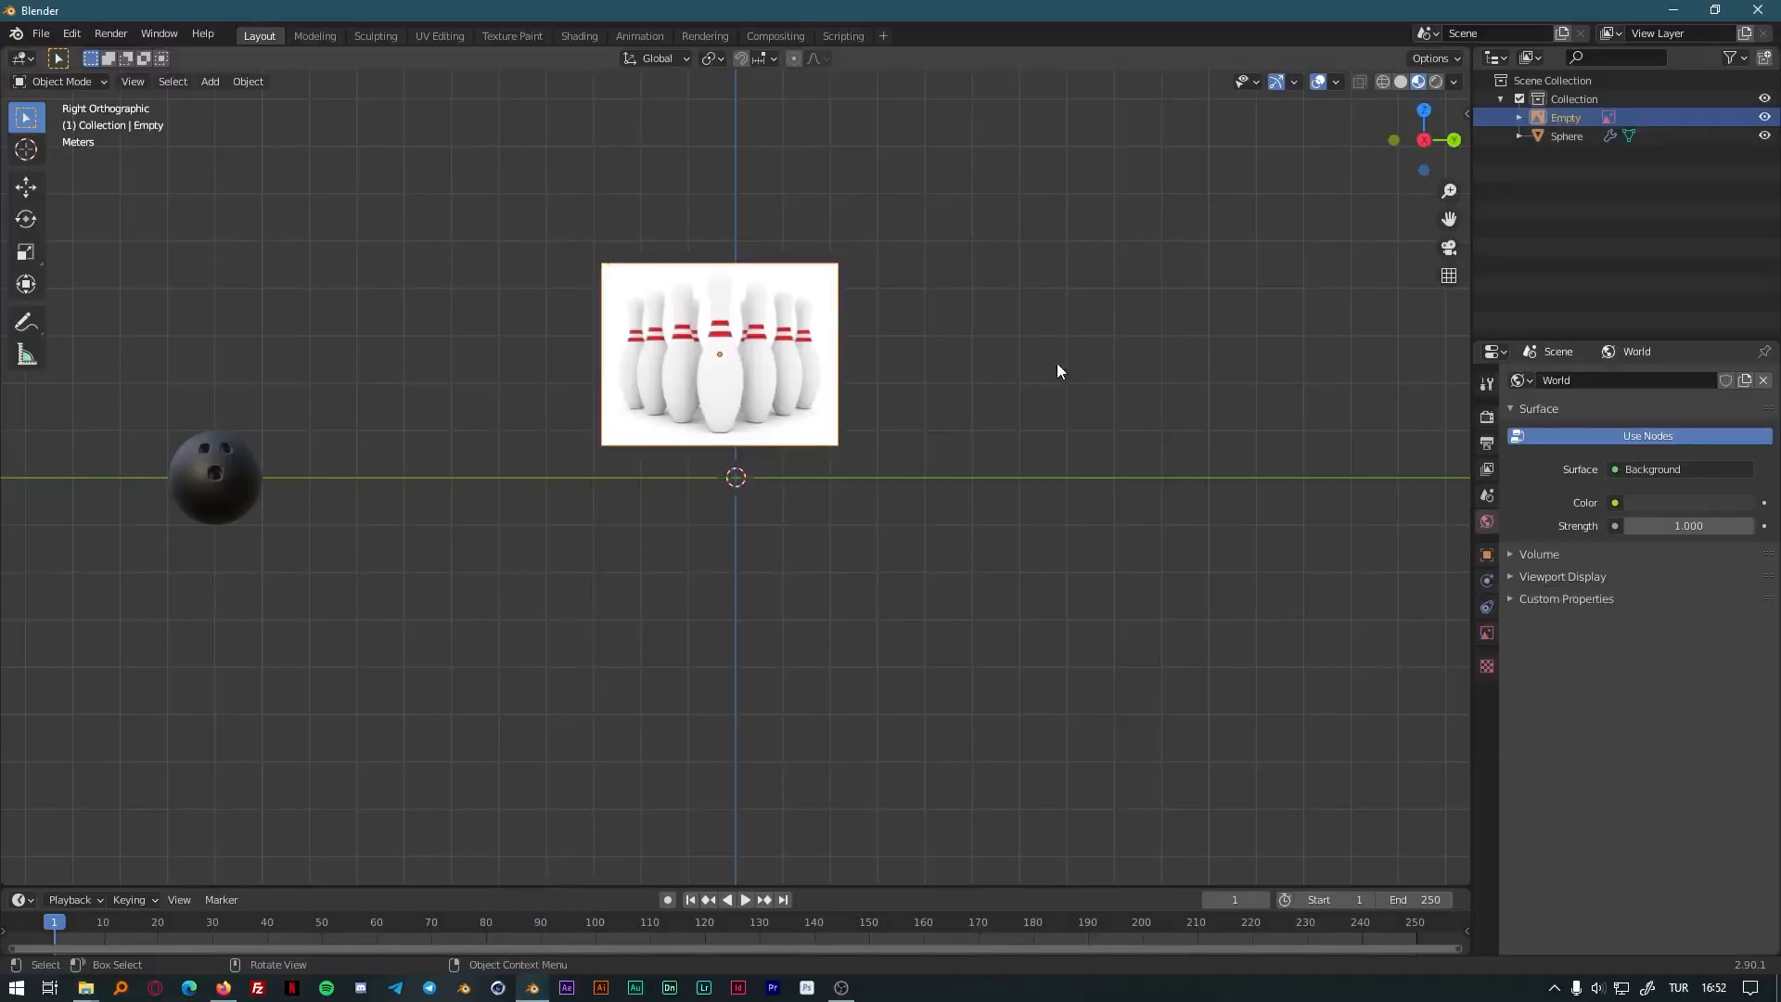
Lower the reference image toward the ground line and shift it along Y to bring the front pin near the vertical axis.
middle_drag(1237, 297, 1302, 220)
key(g)
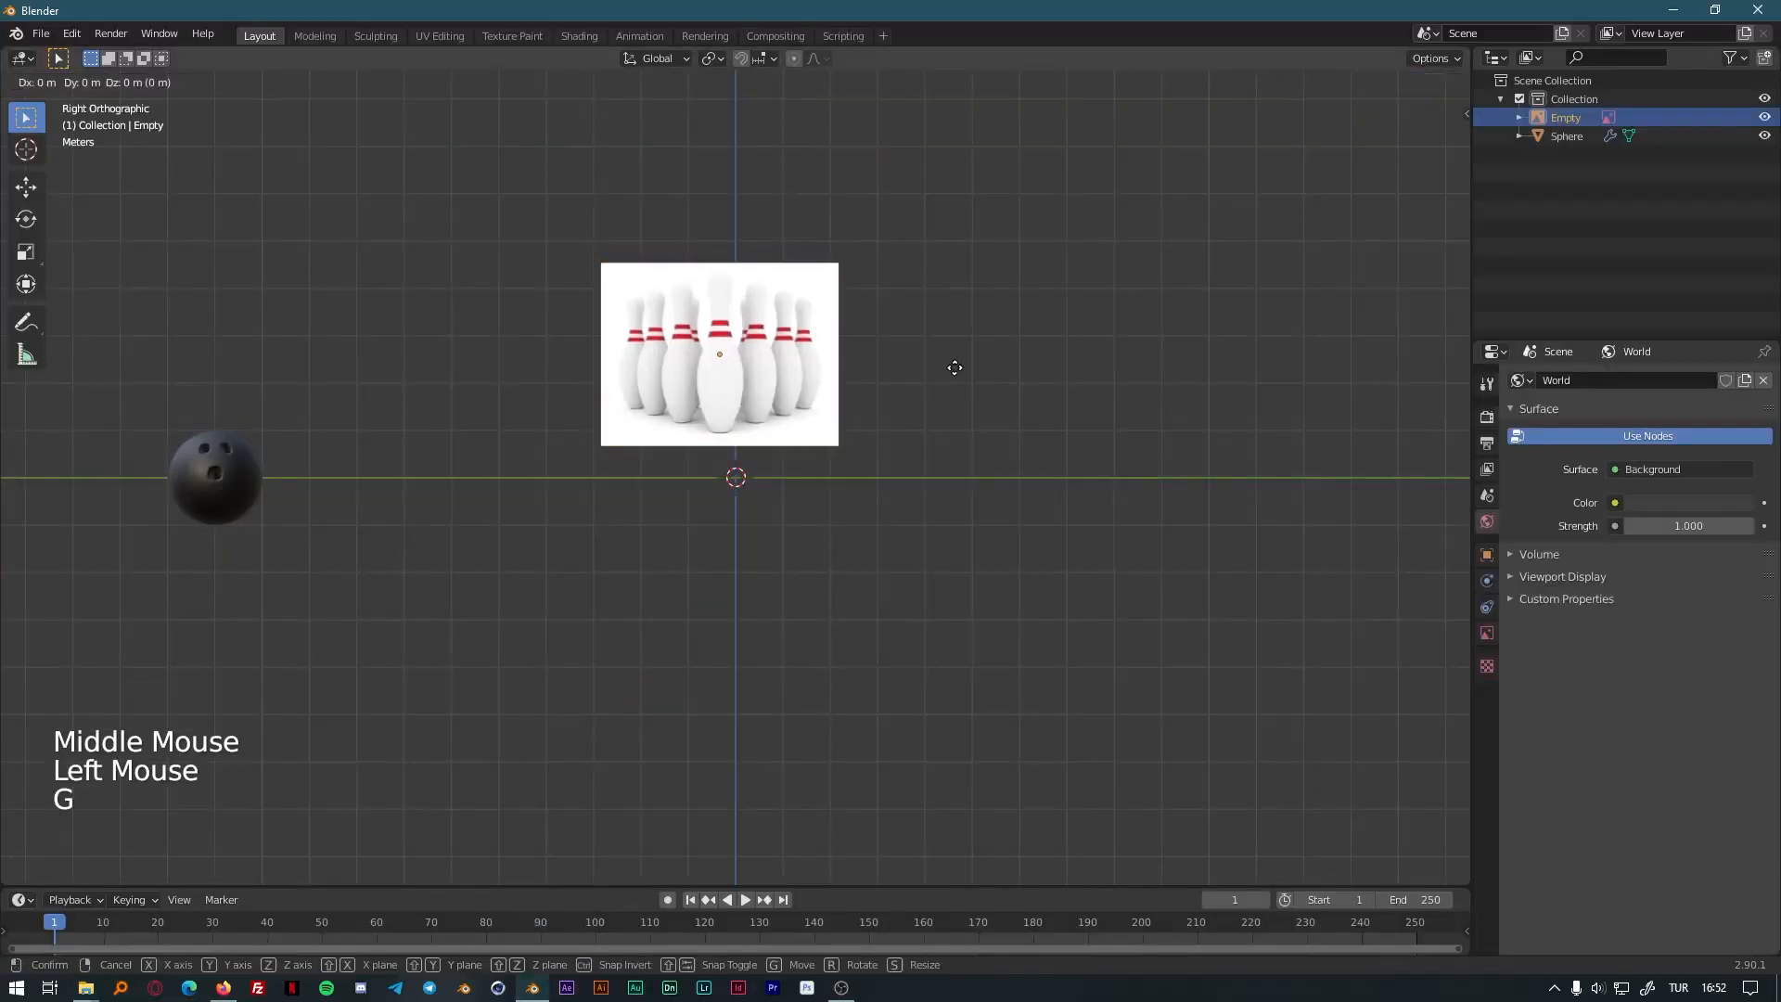
shift+click(1042, 339)
key(g)
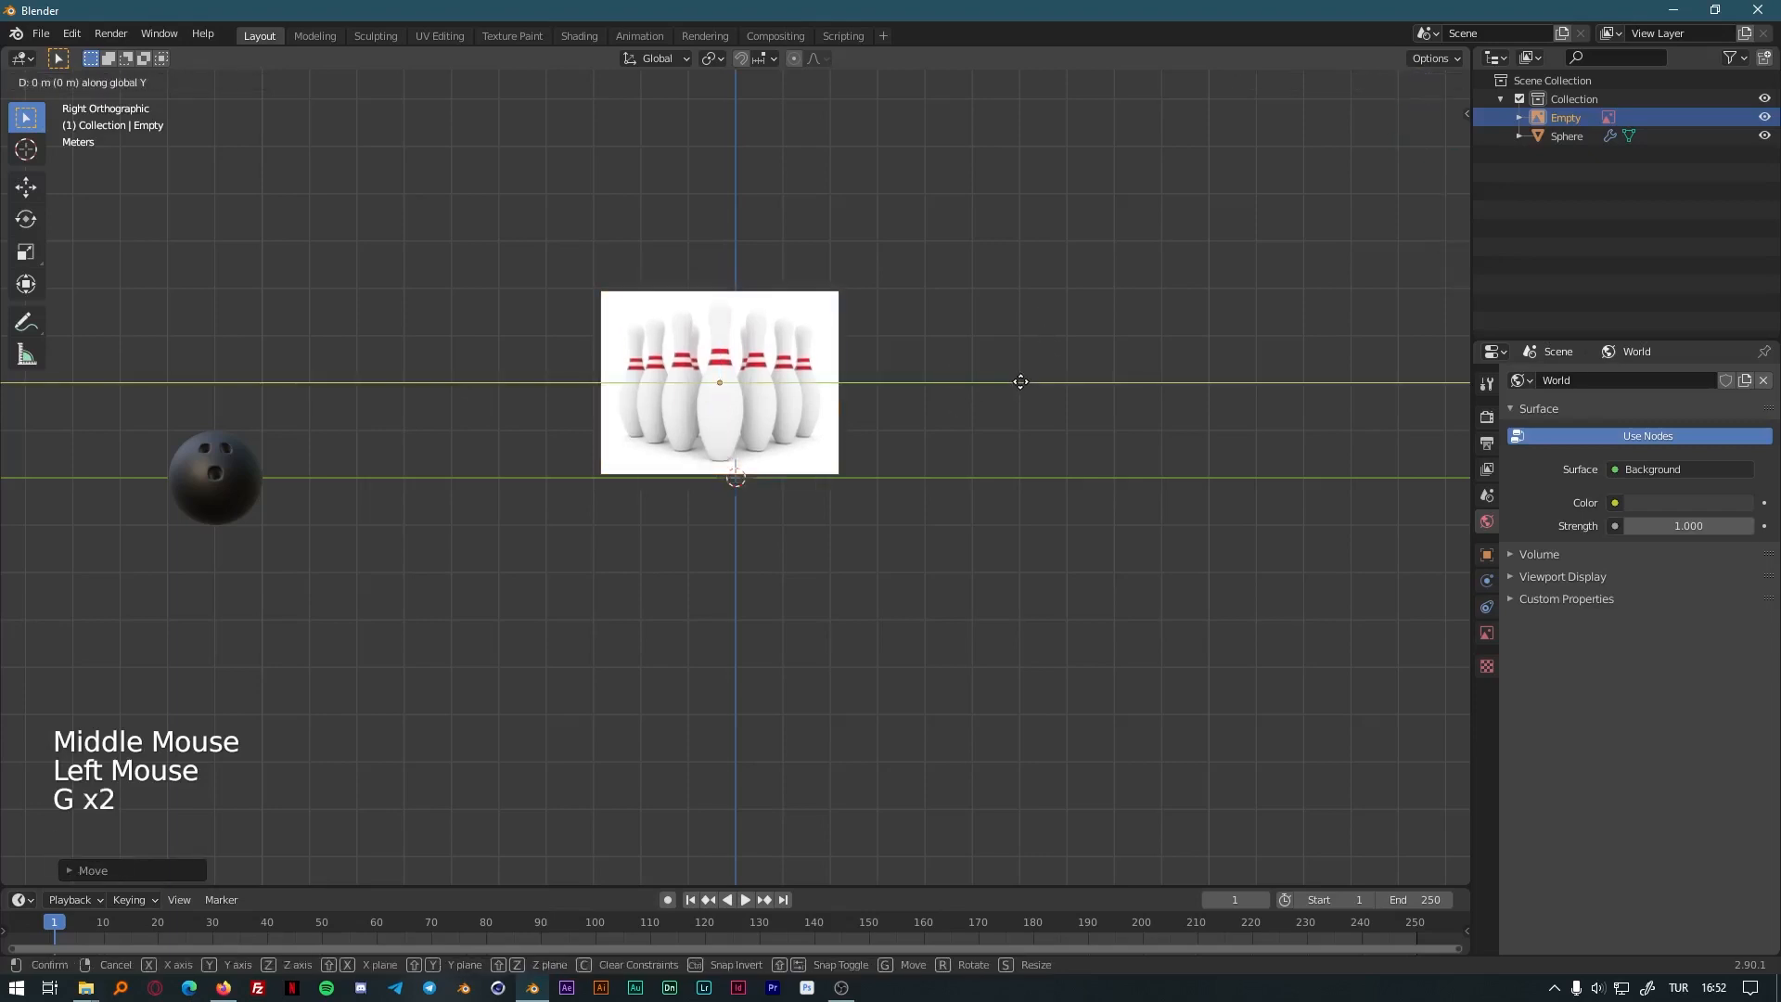
shift+click(1159, 378)
Fine-tune the reference image along Y and Z so the front pin is centred and the image's lower edge meets the ground line.
scroll(895, 561, up, 8)
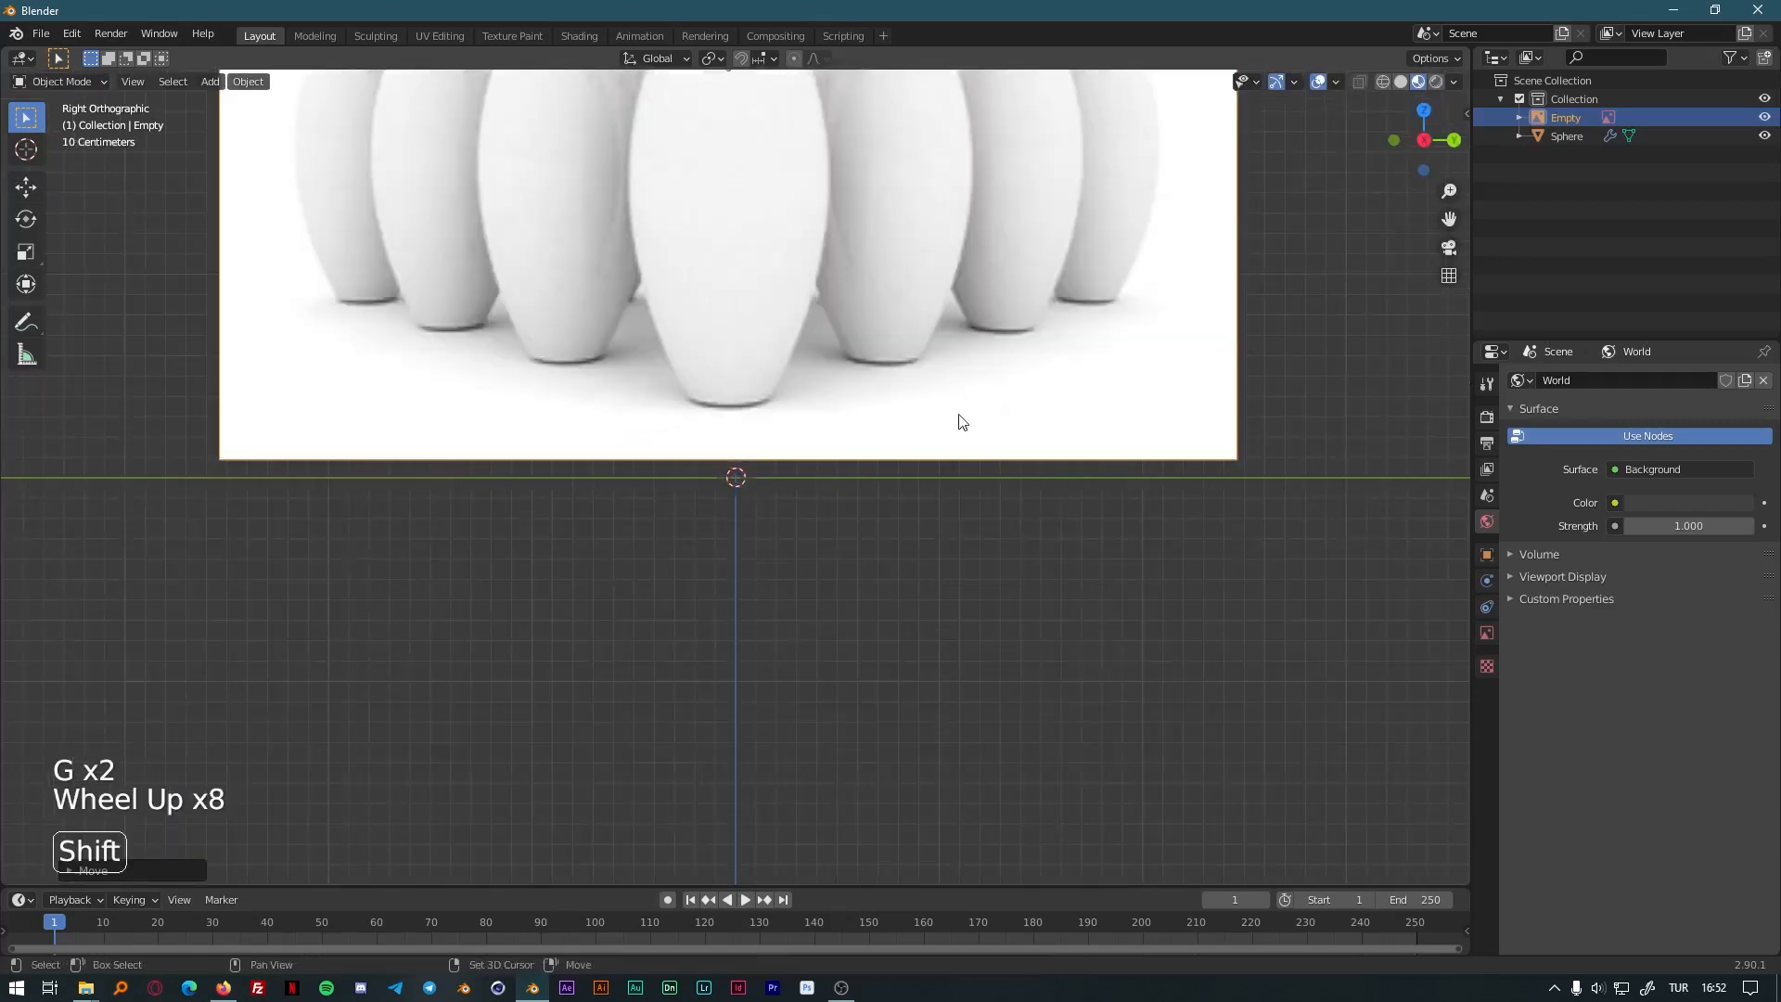
shift+middle_drag(960, 422, 986, 676)
key(g)
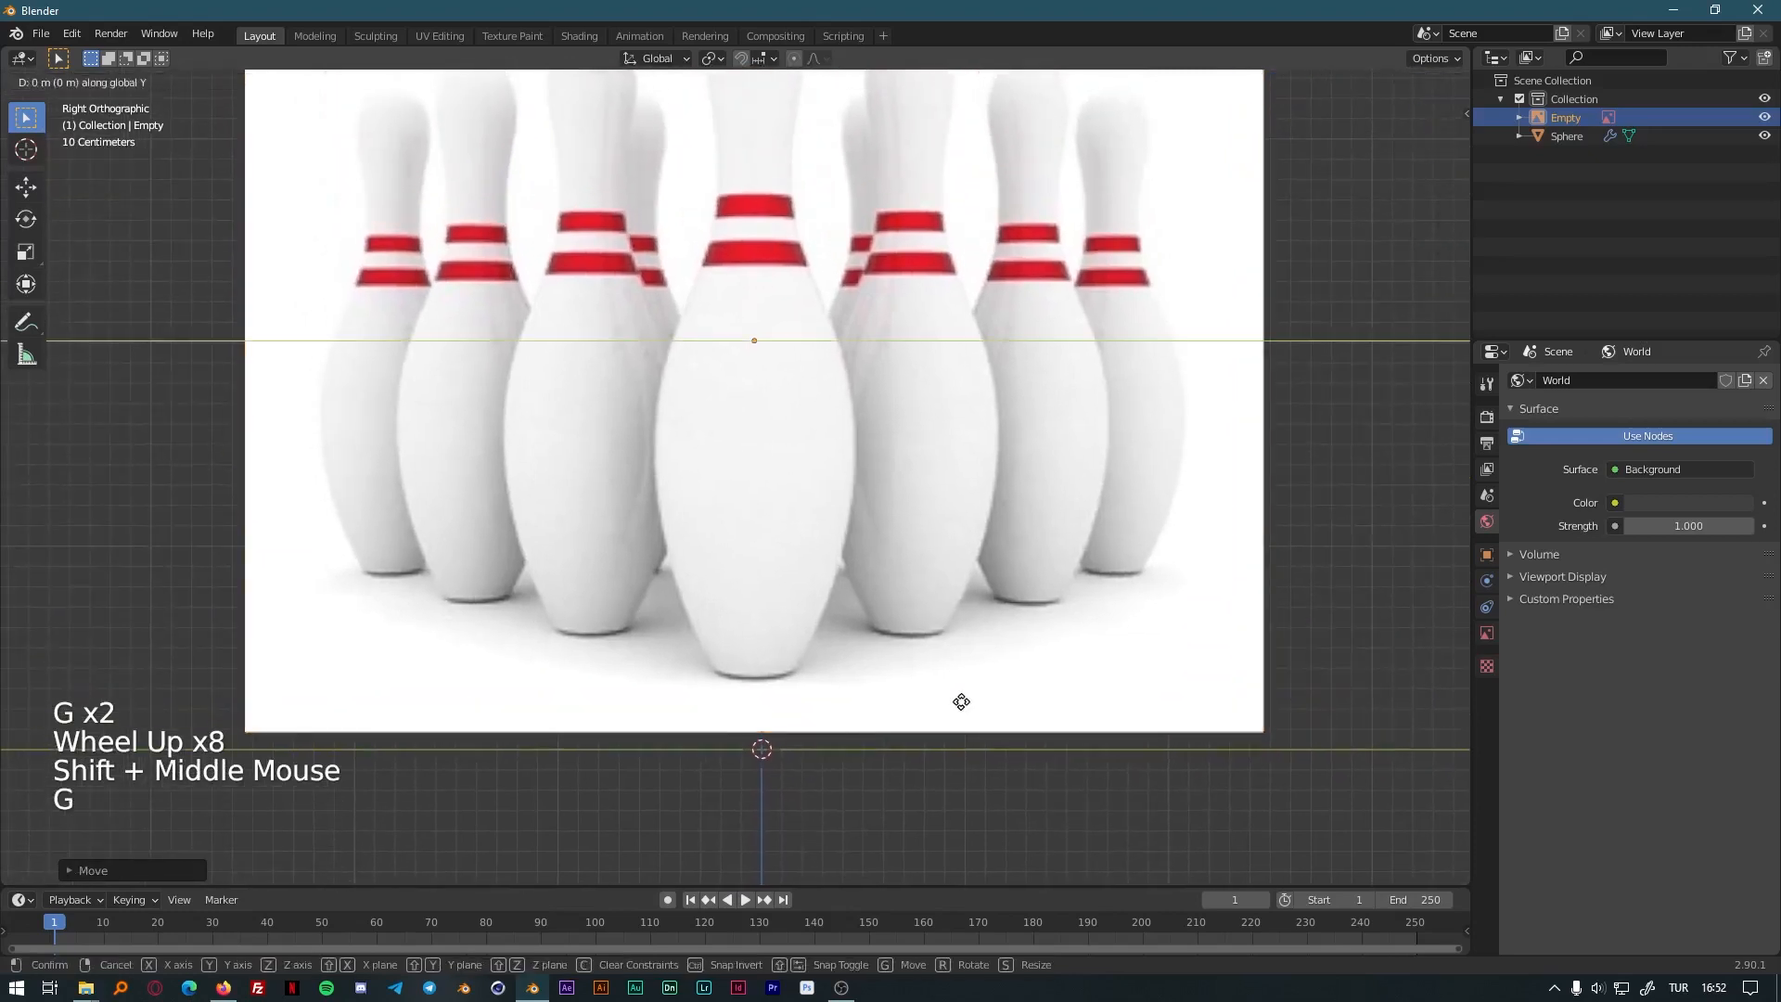
key(shift)
key(g)
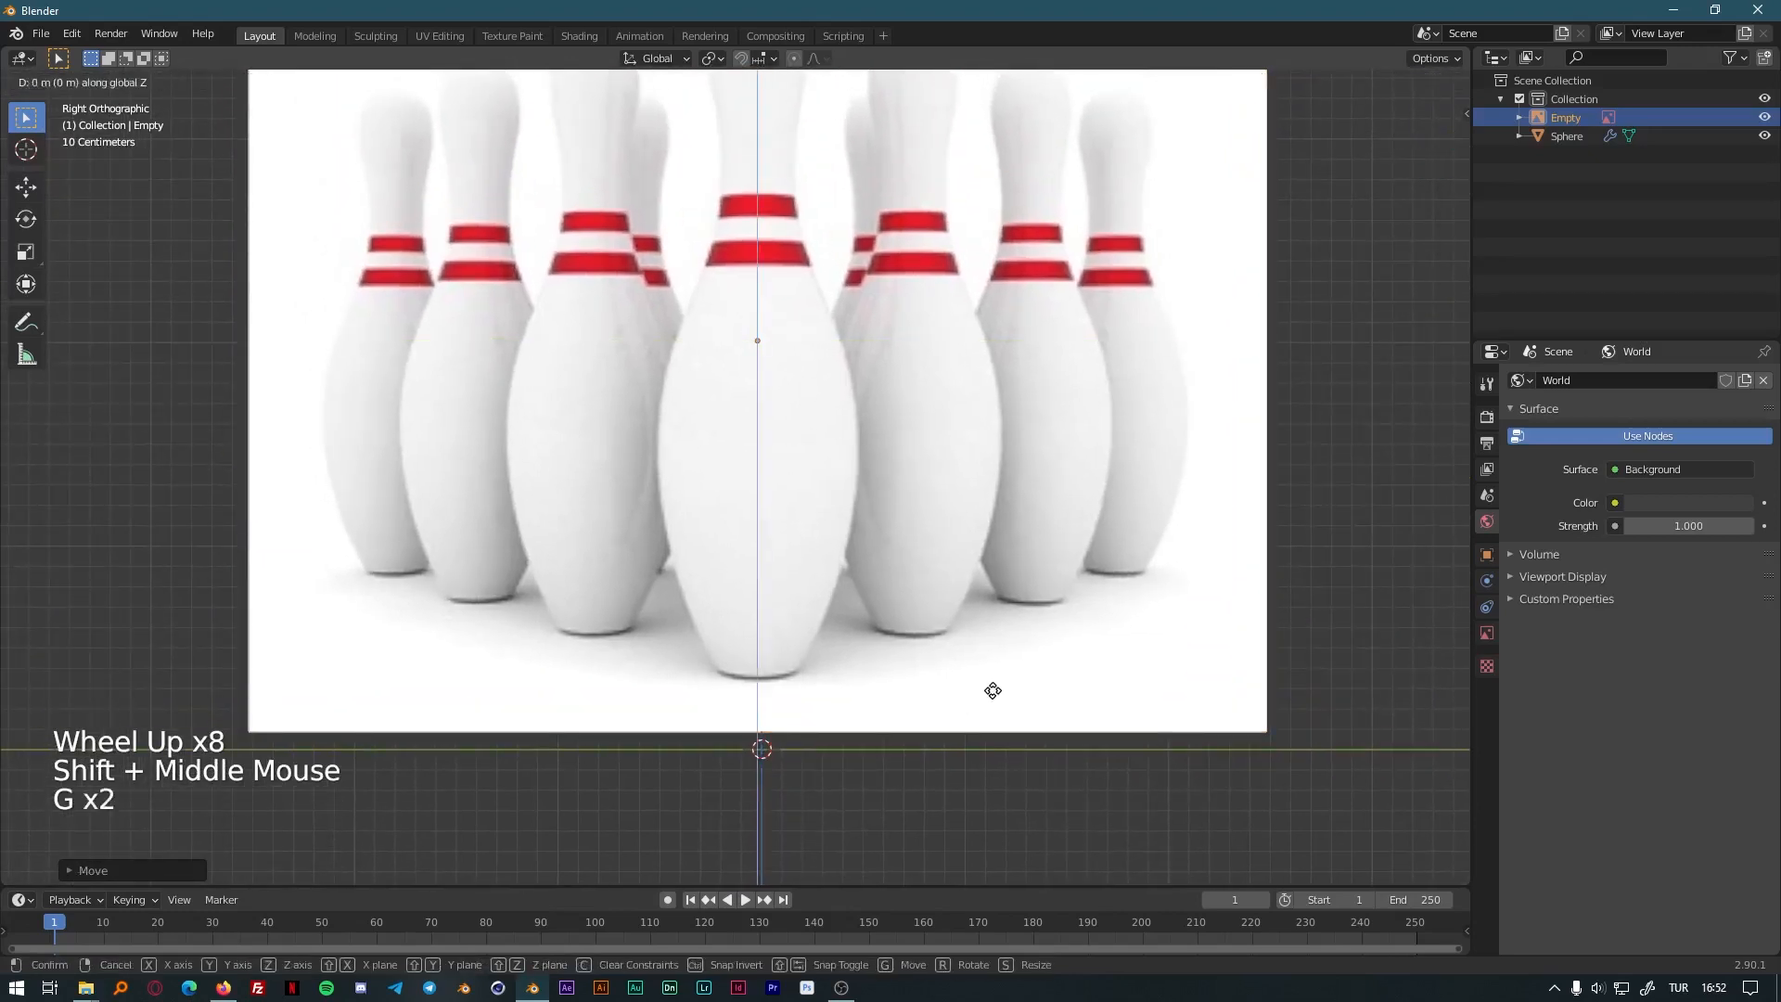
shift+click(1023, 837)
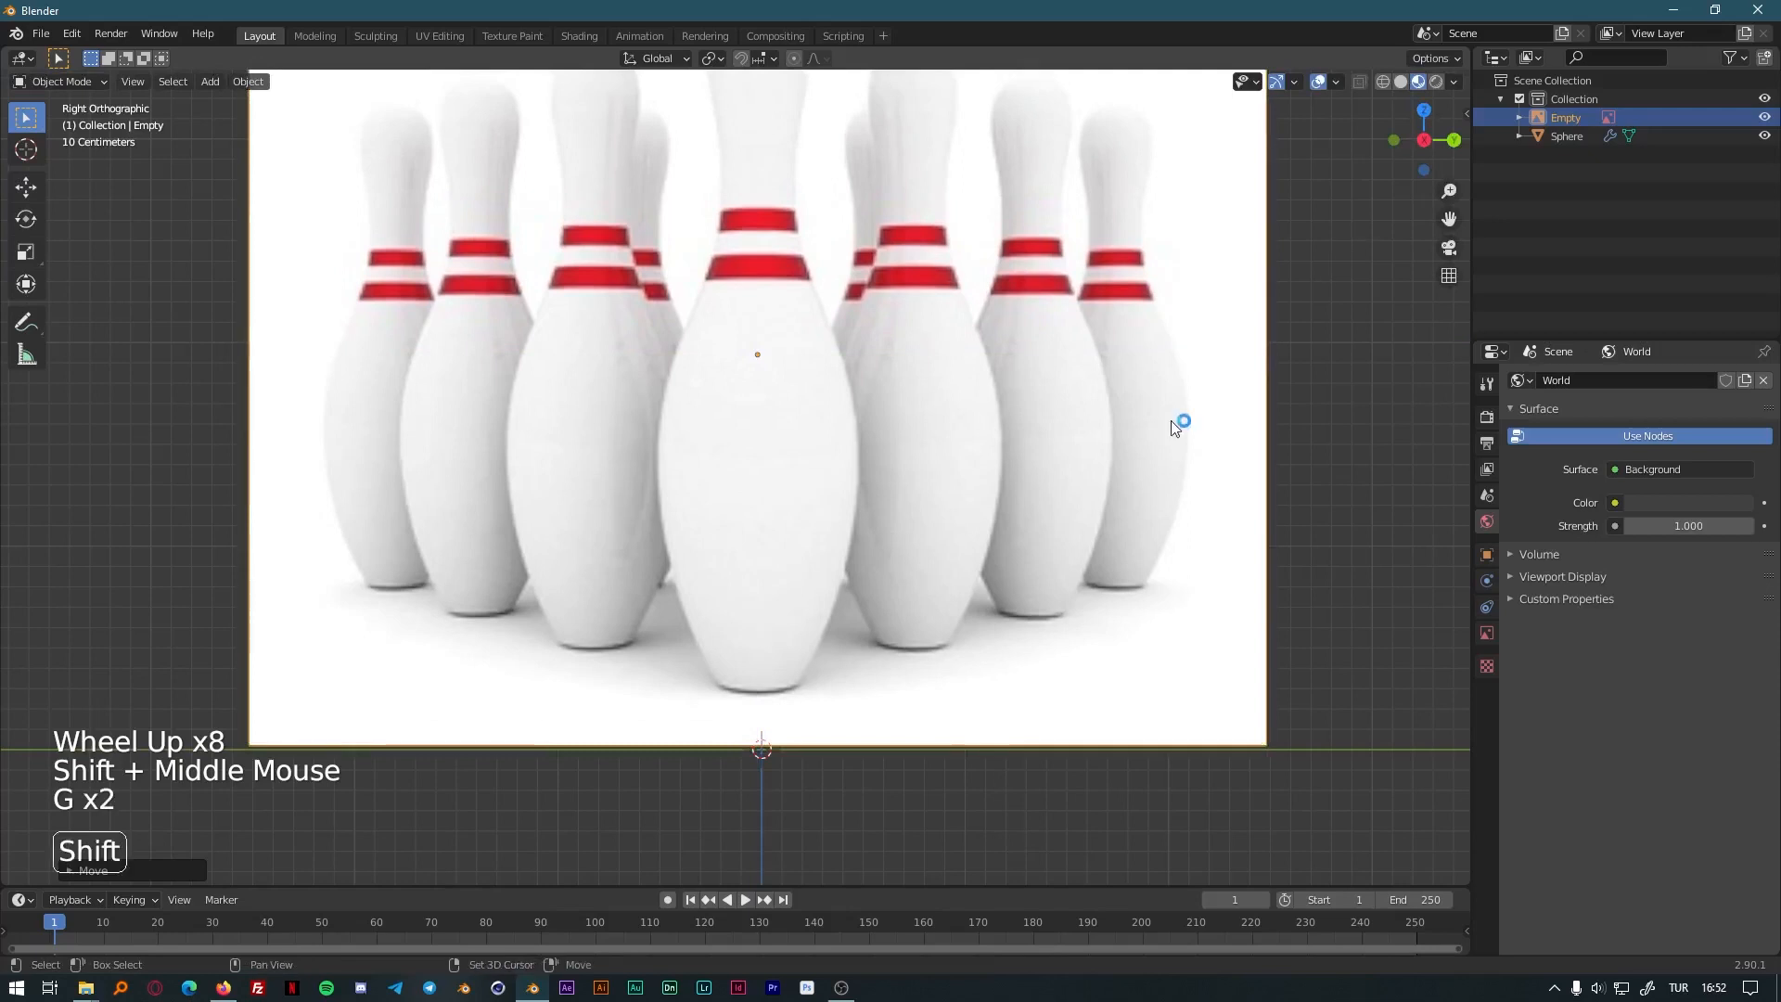
Add a cylinder mesh at the origin.
shift+middle_drag(1171, 420, 1141, 534)
click(210, 82)
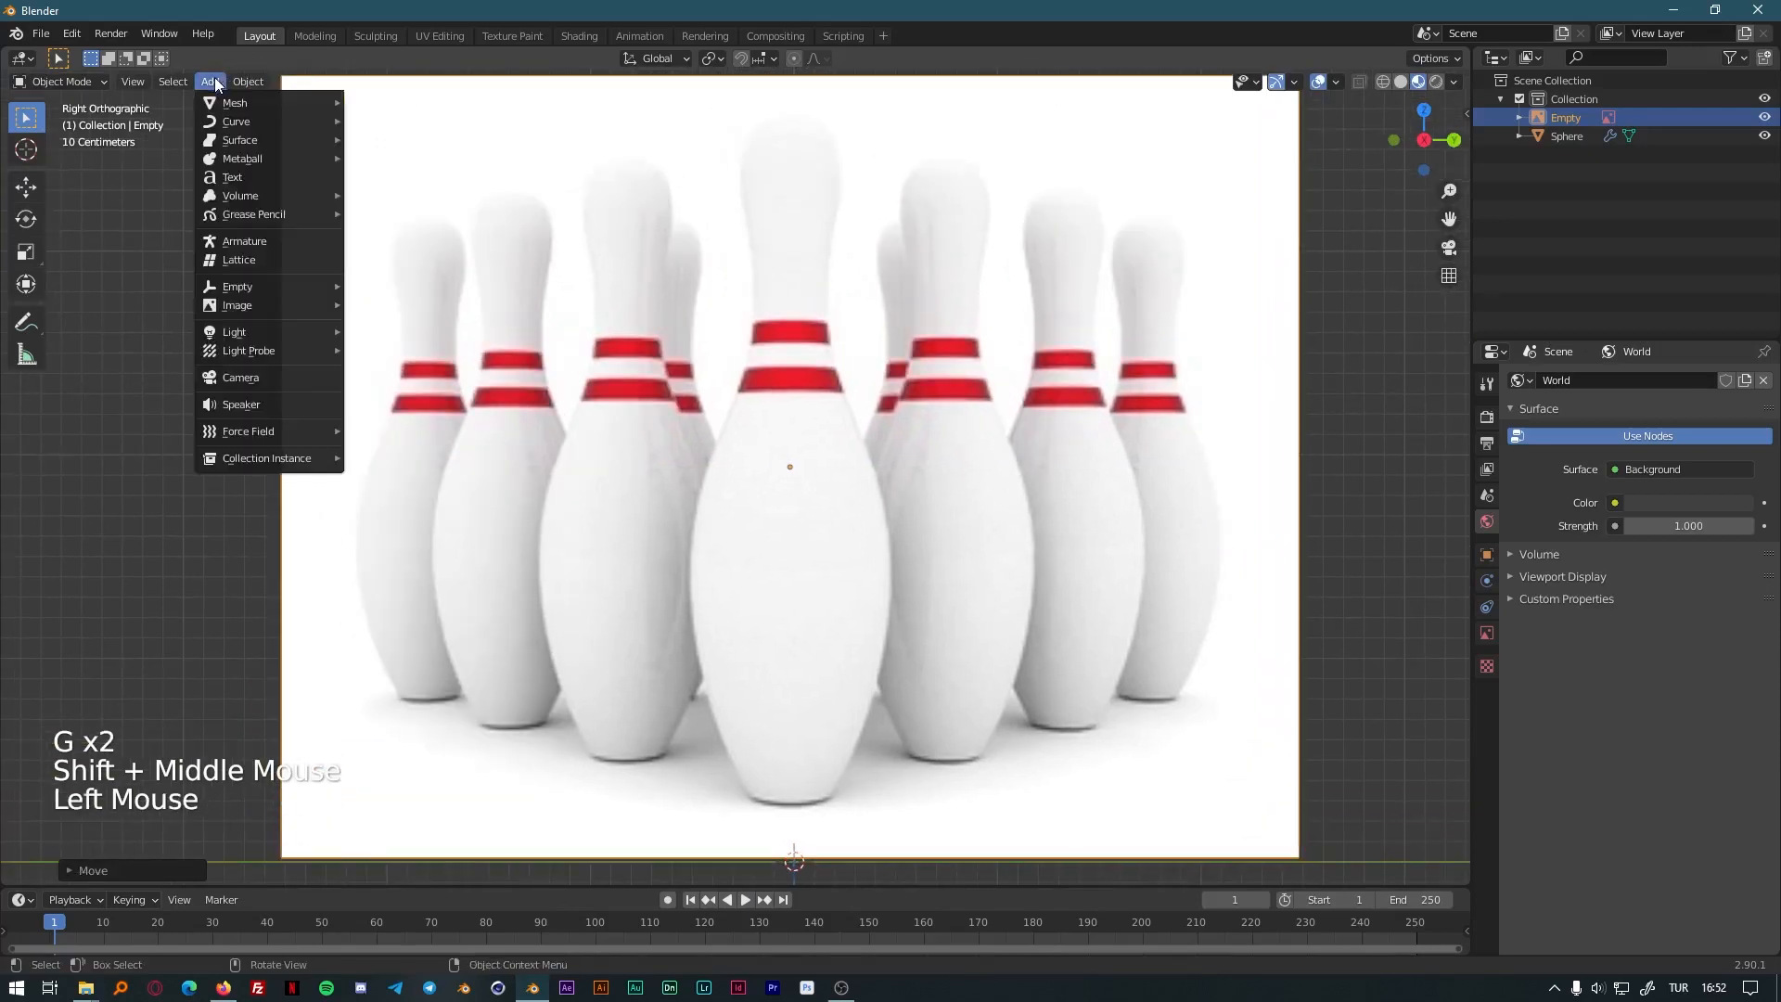
mouse_move(247, 82)
click(213, 80)
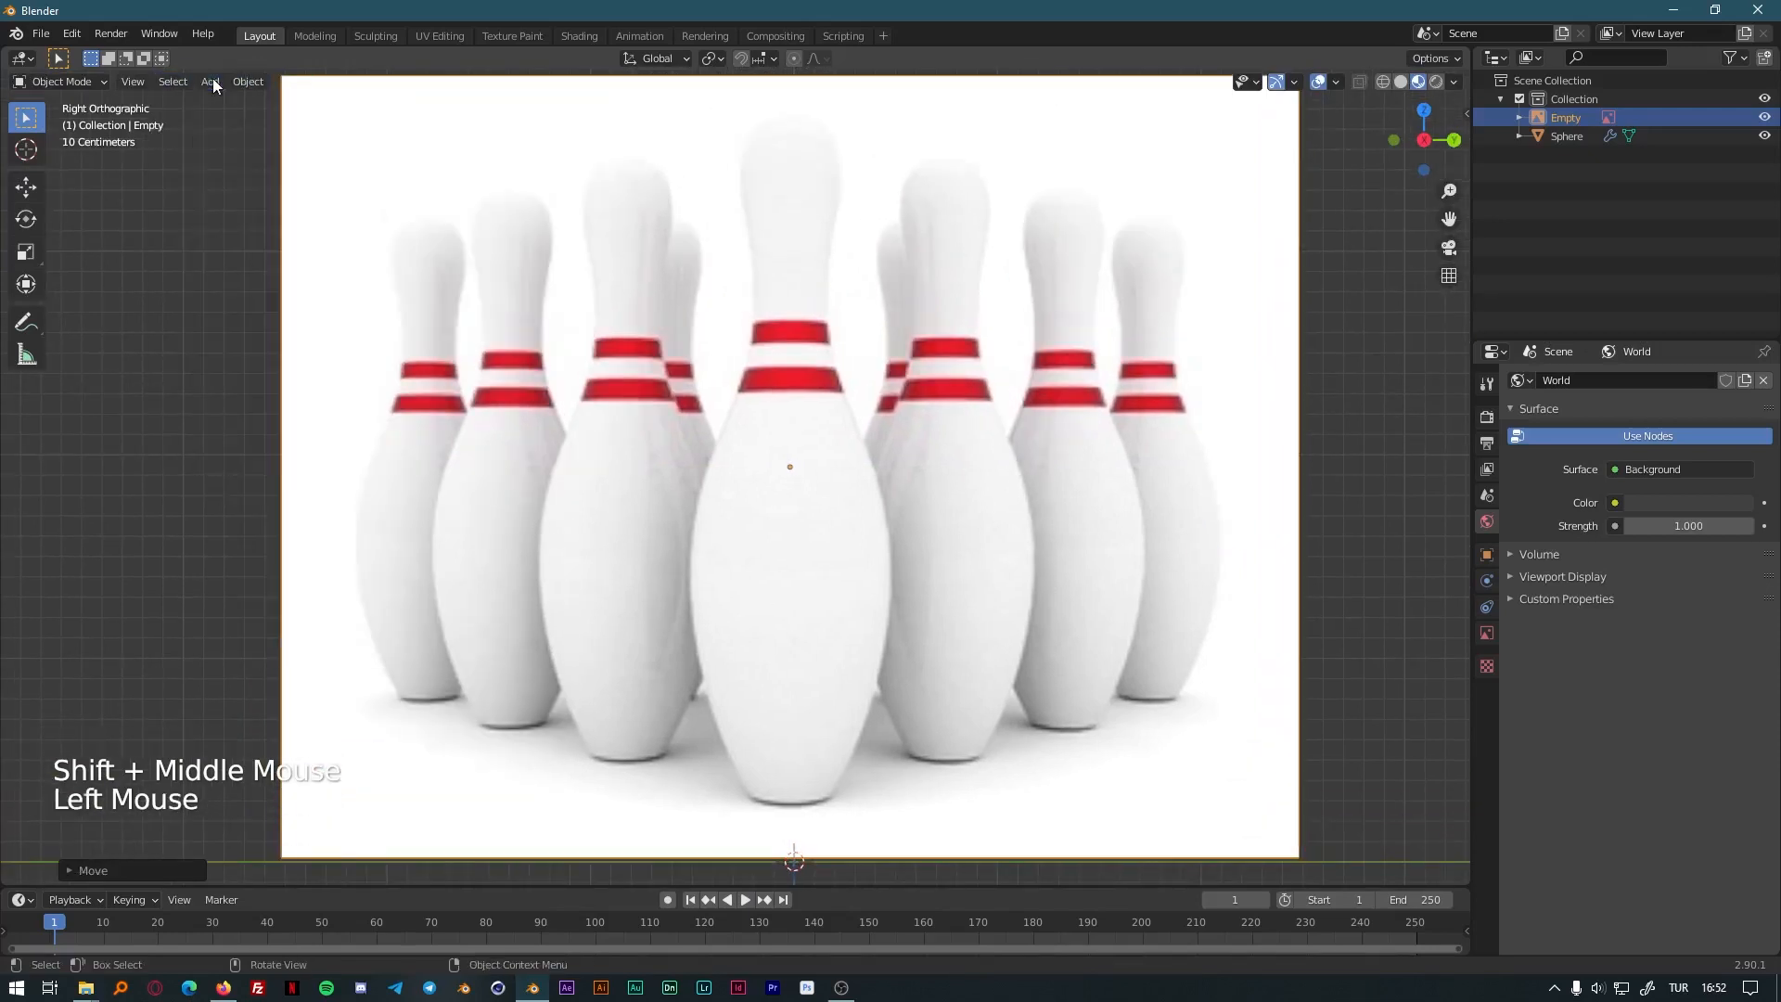
click(220, 81)
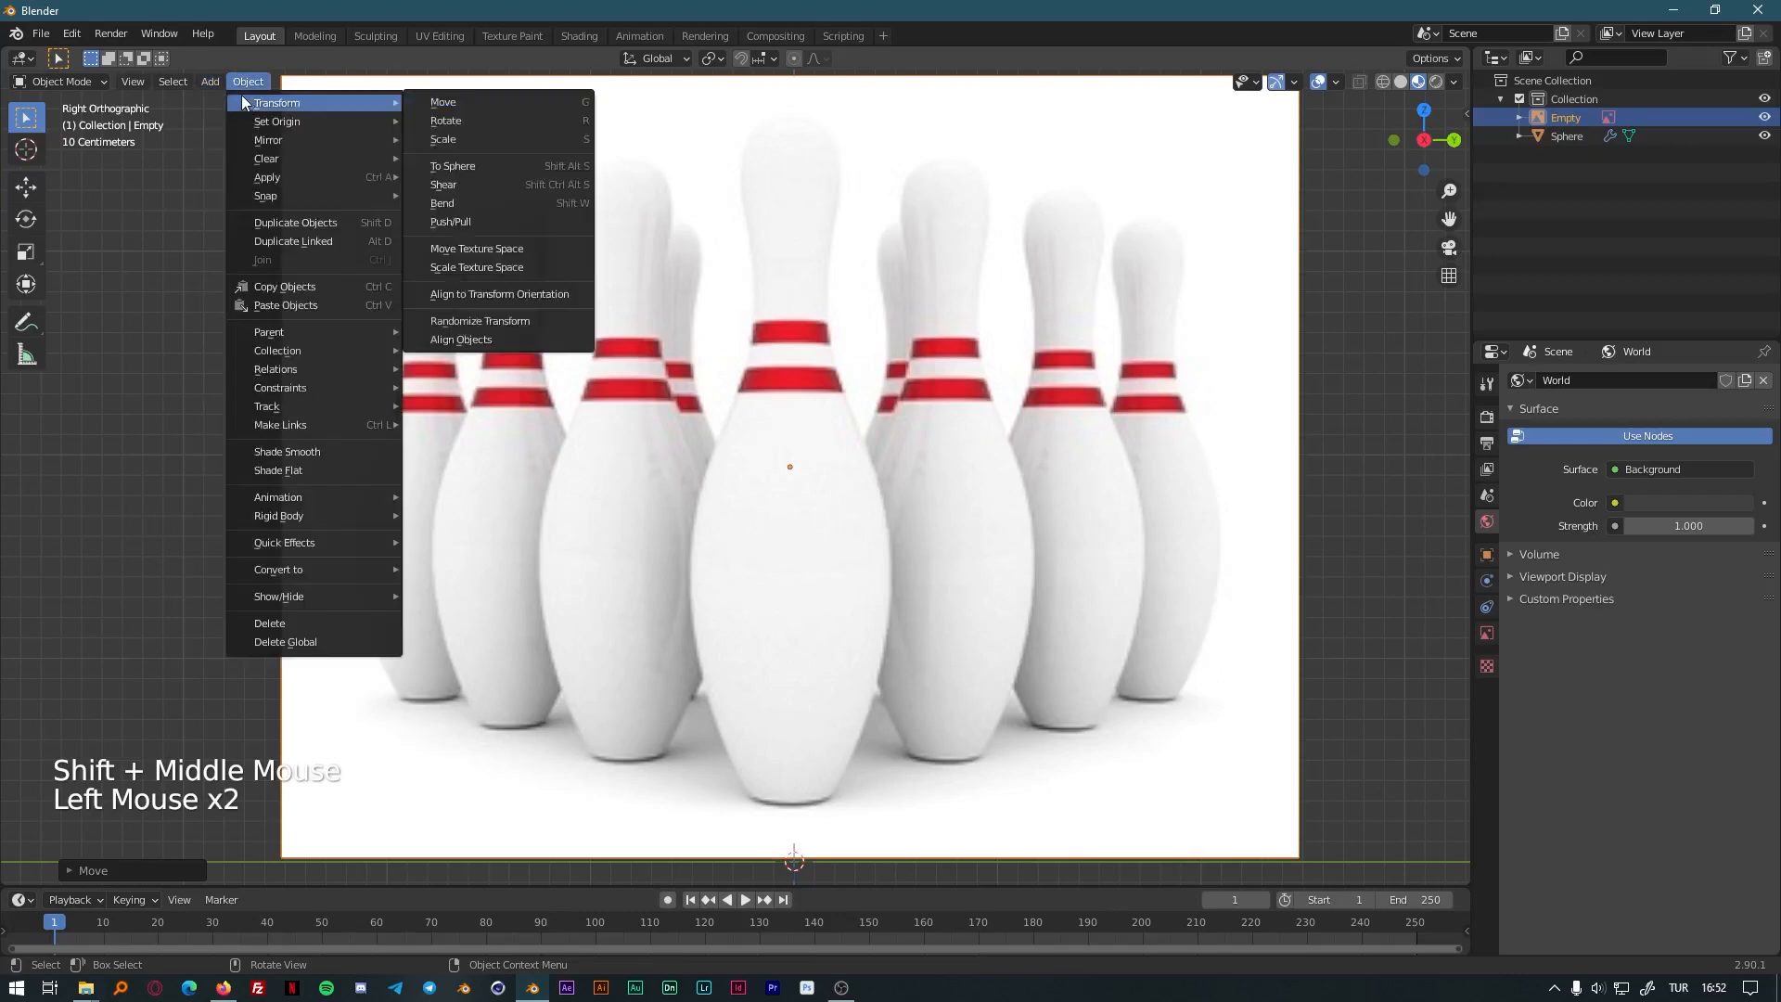
mouse_move(234, 103)
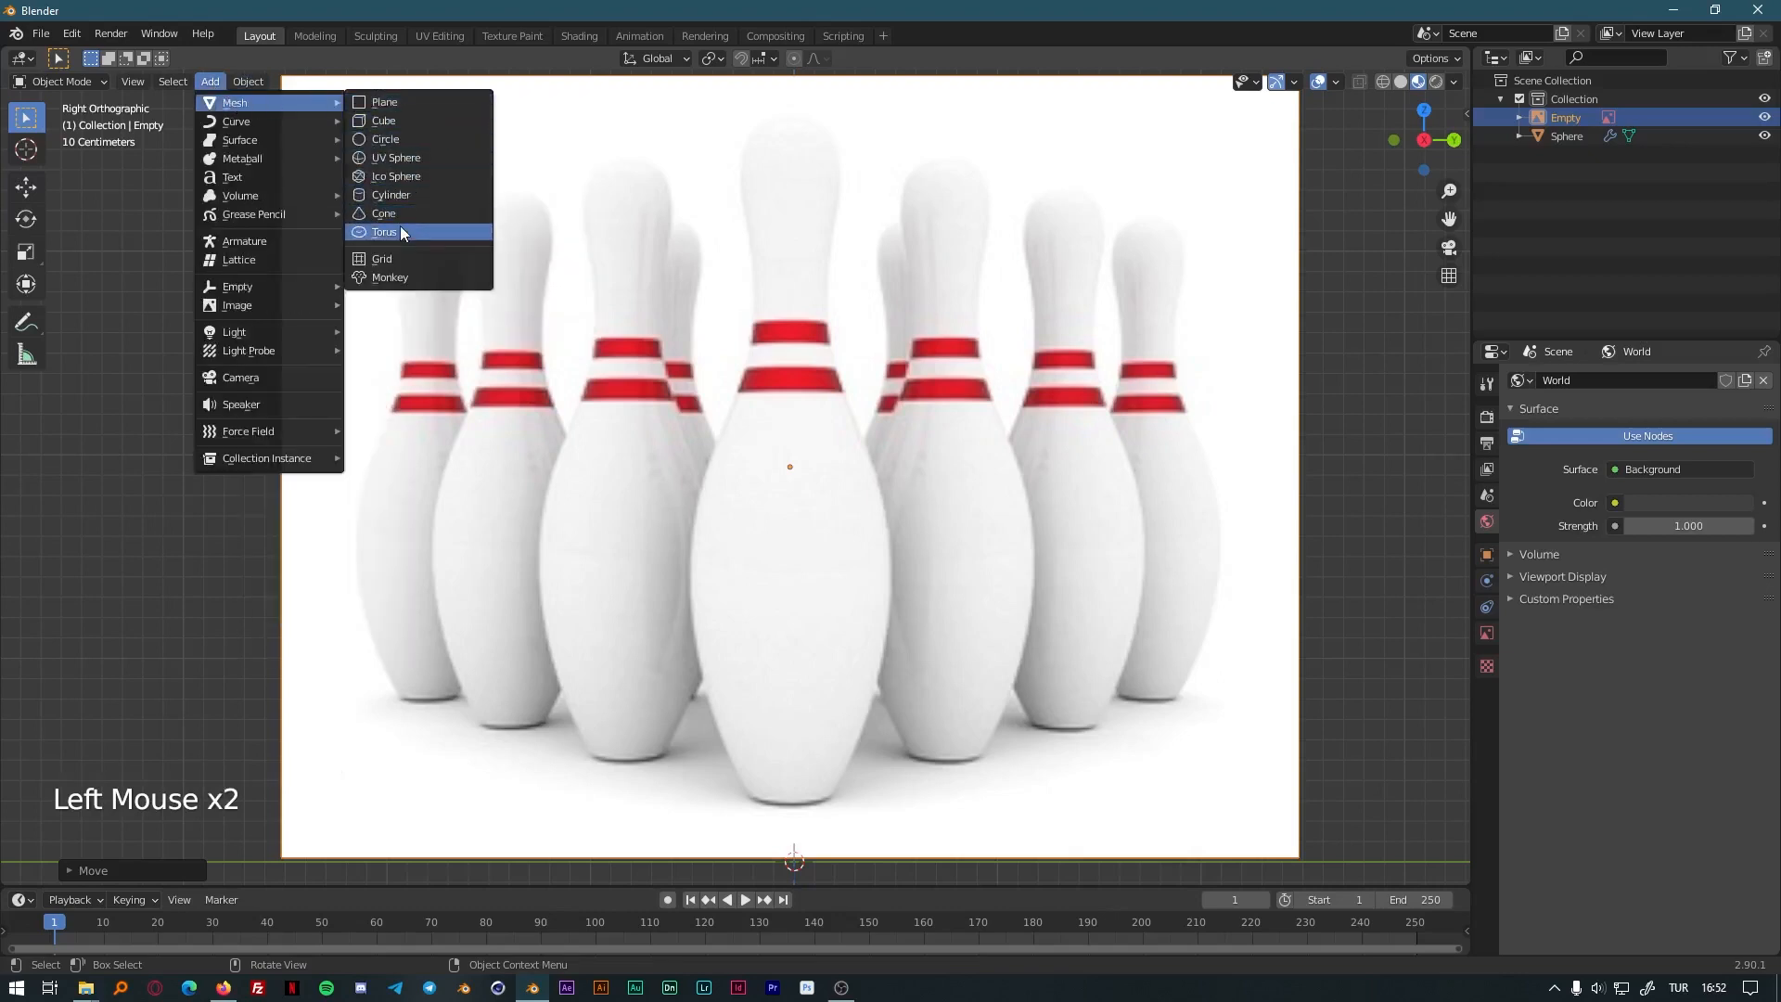
click(391, 197)
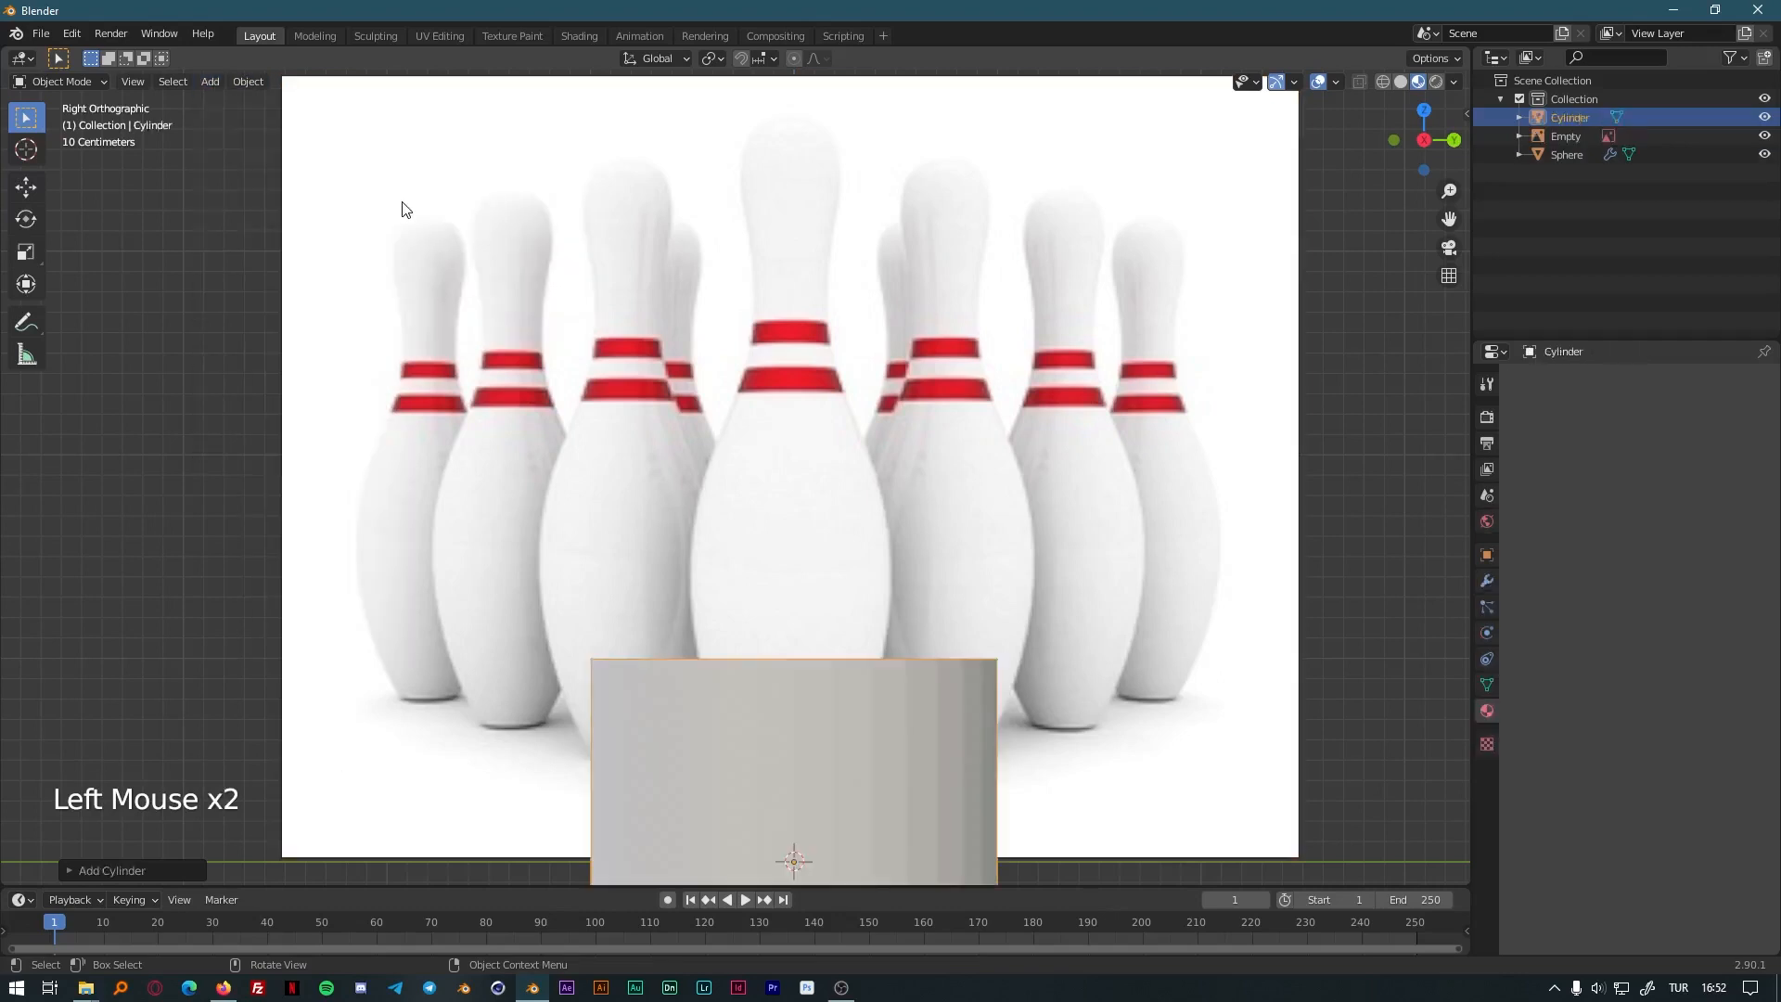
Raise the cylinder over the front pin, scale it down to about the pin's base width and lower it onto the base.
scroll(956, 515, down, 3)
shift+middle_drag(956, 515, 1074, 473)
scroll(1061, 501, up, 4)
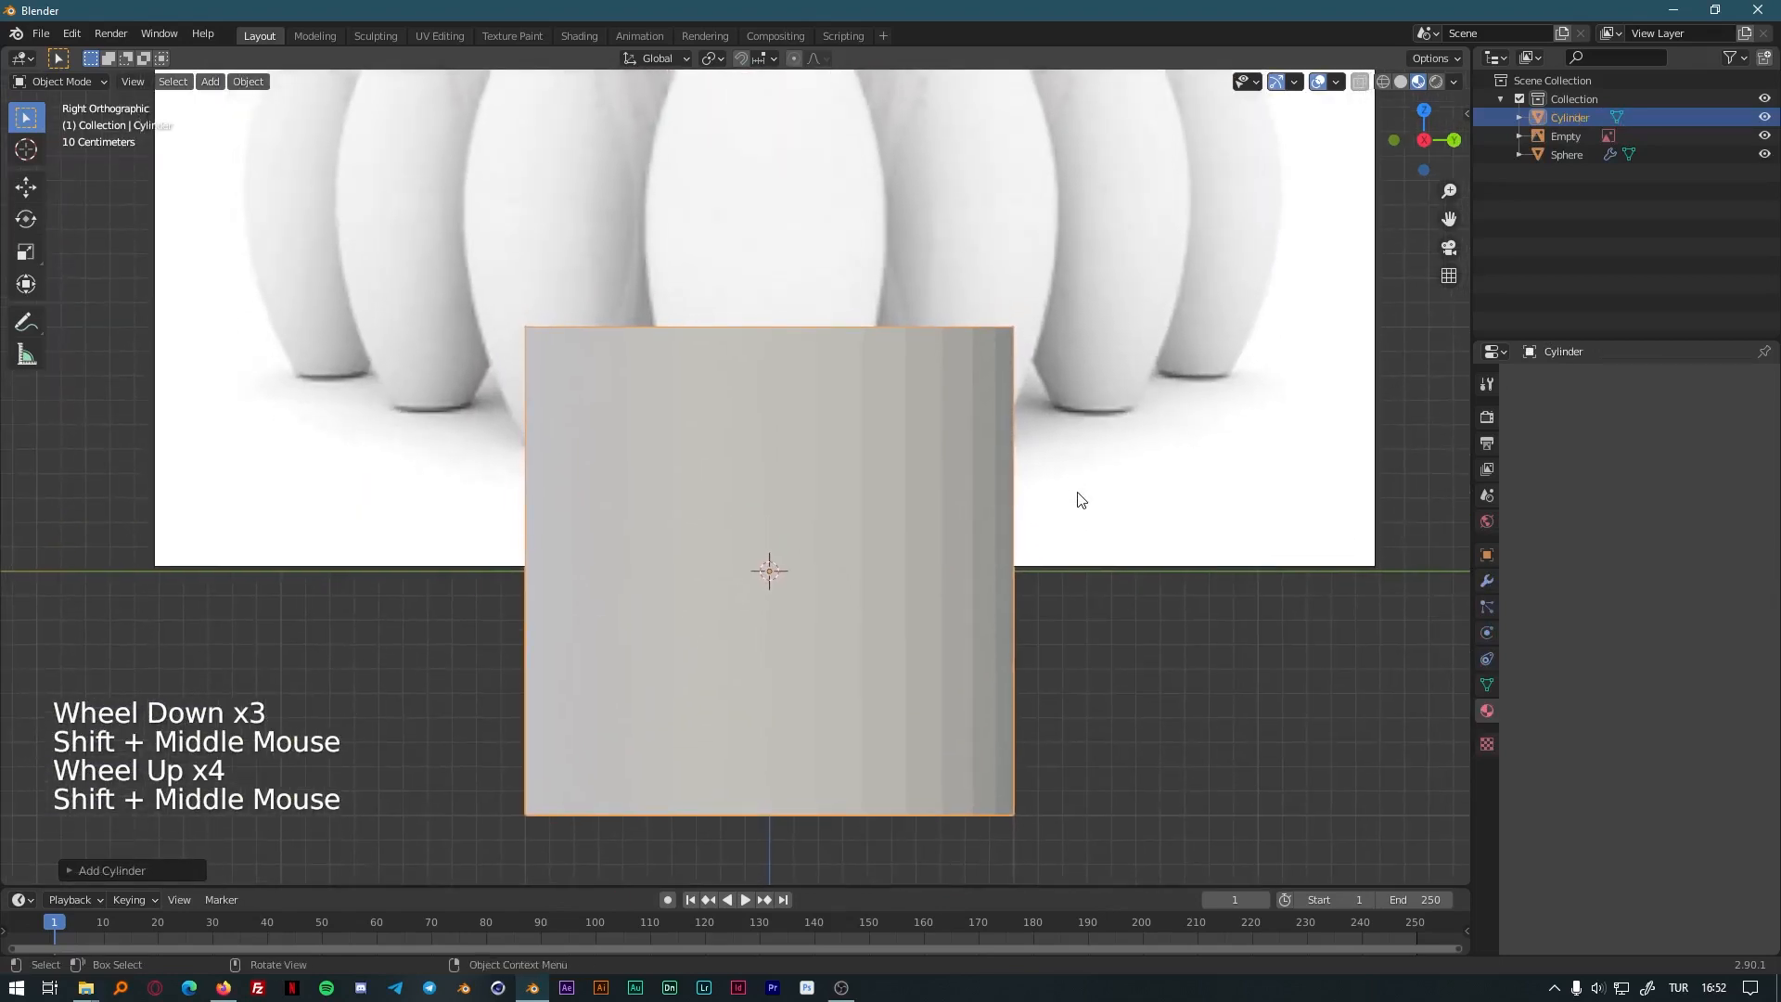
key(g)
key(z)
click(1129, 147)
key(s)
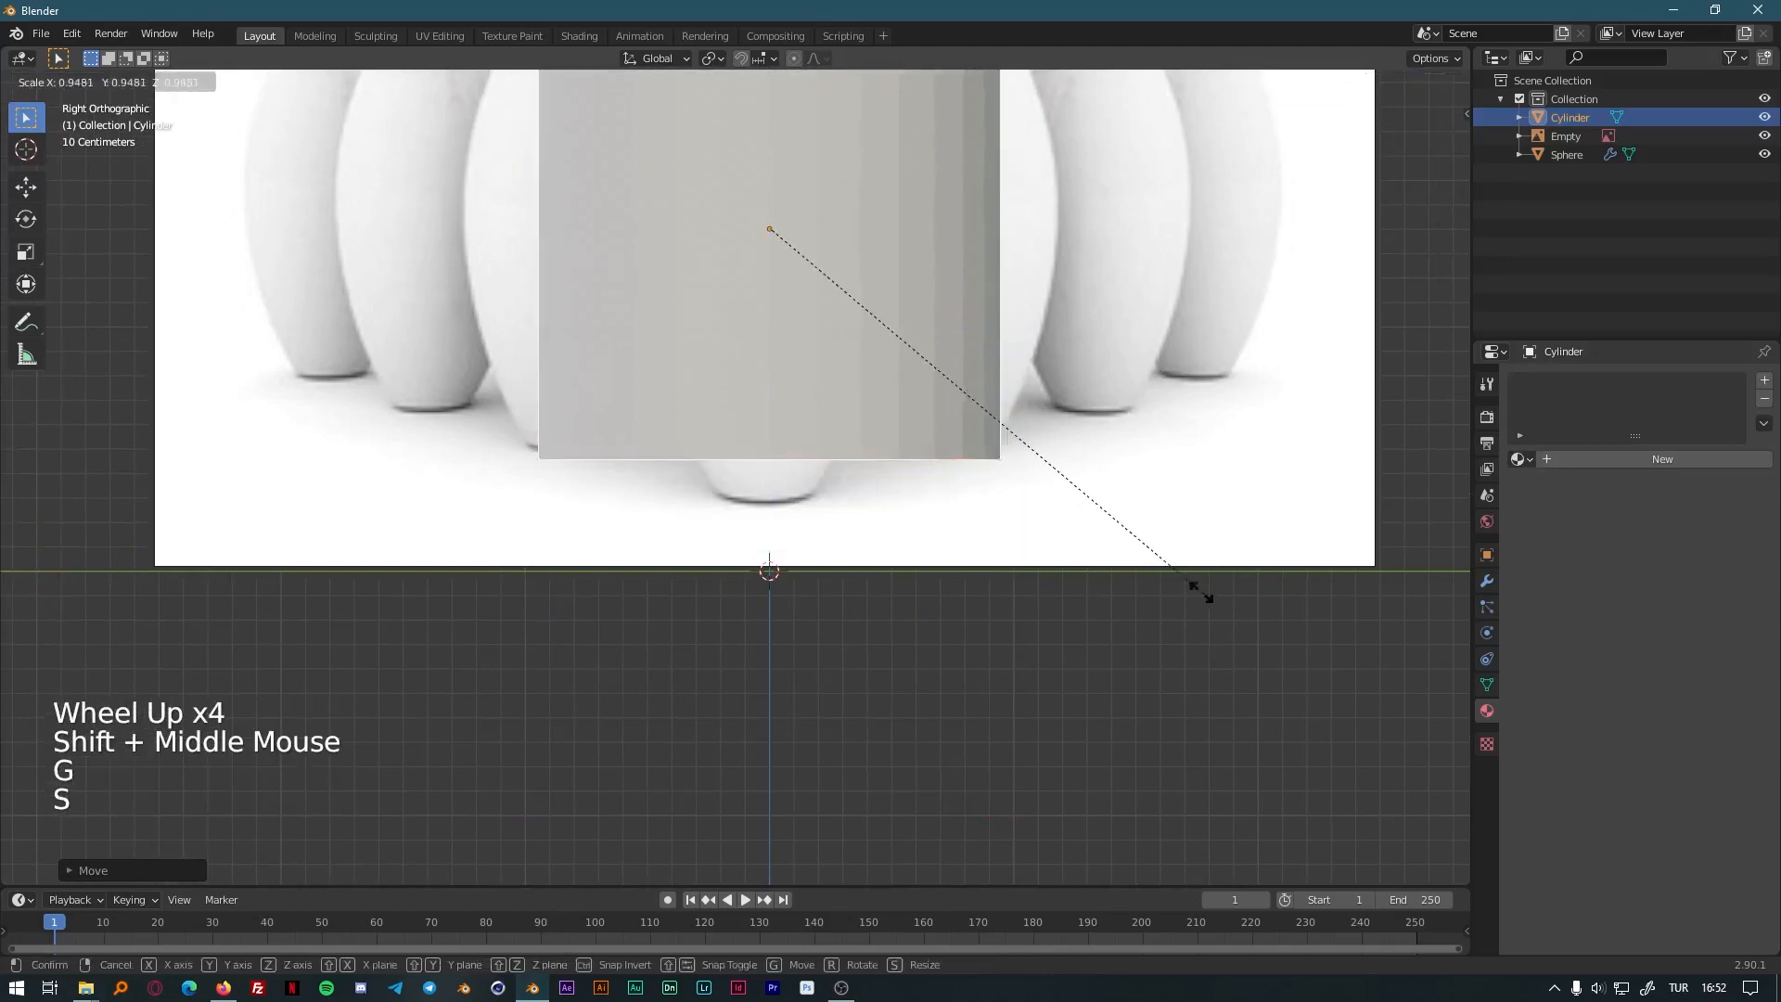
click(916, 316)
key(g)
key(z)
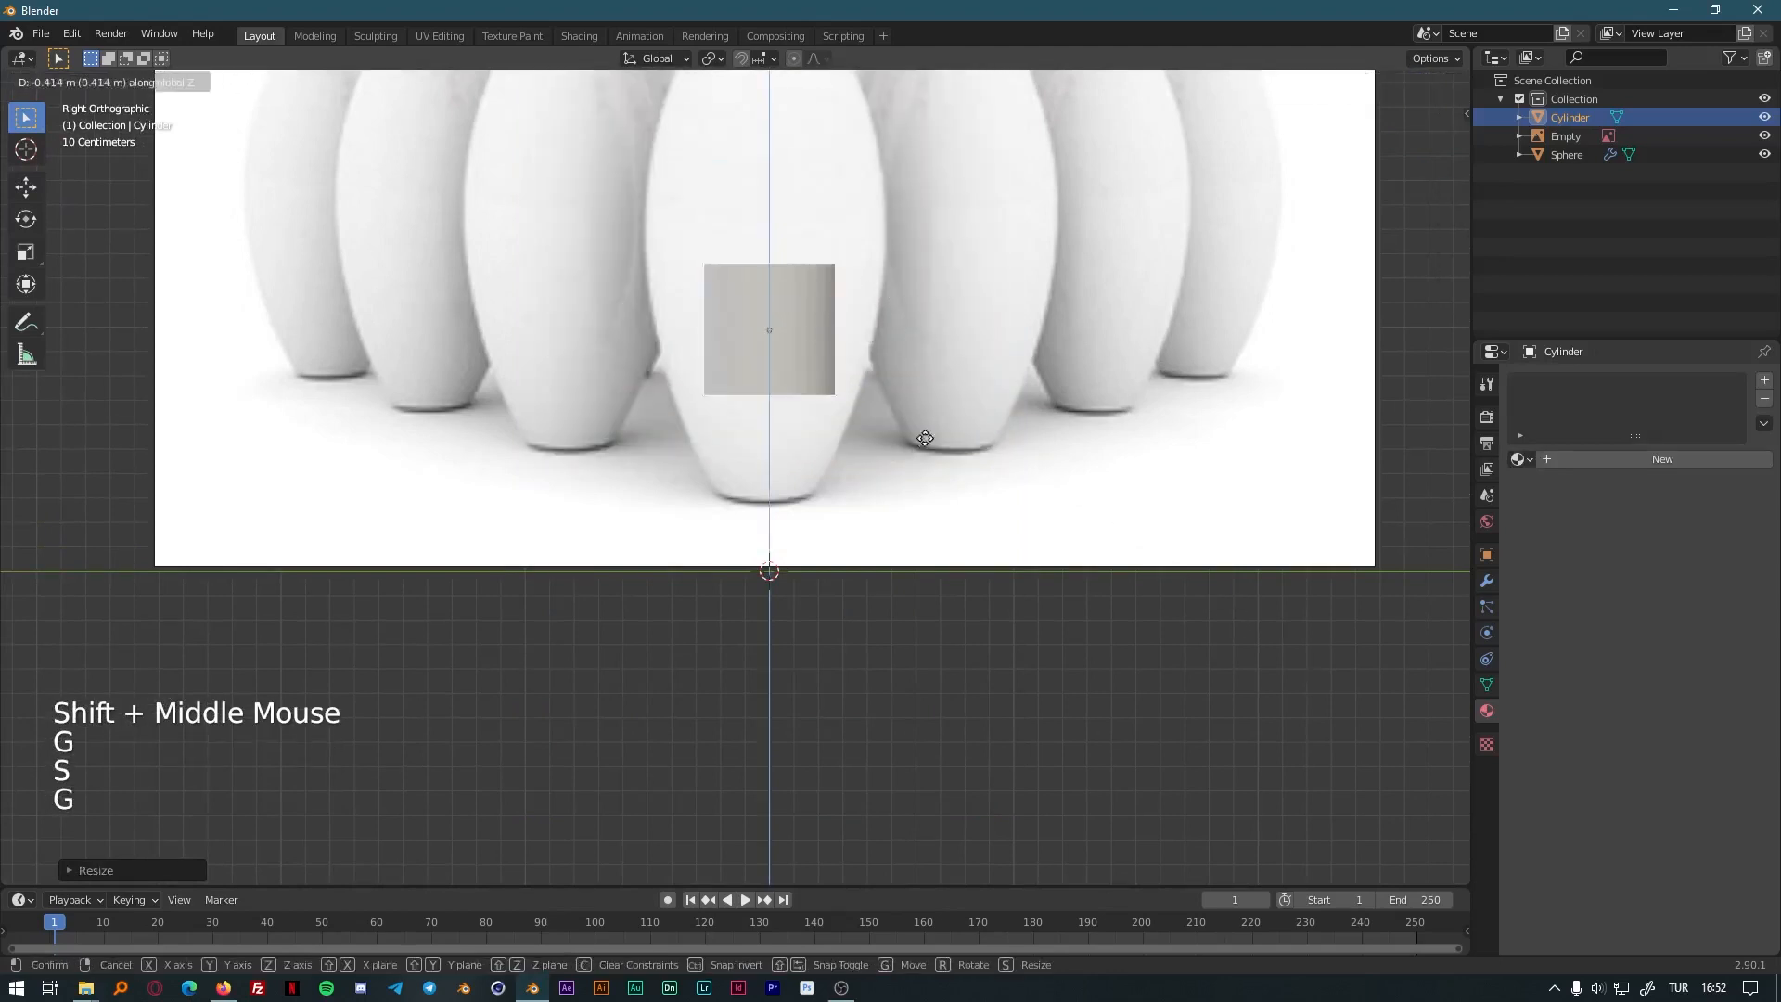
click(928, 525)
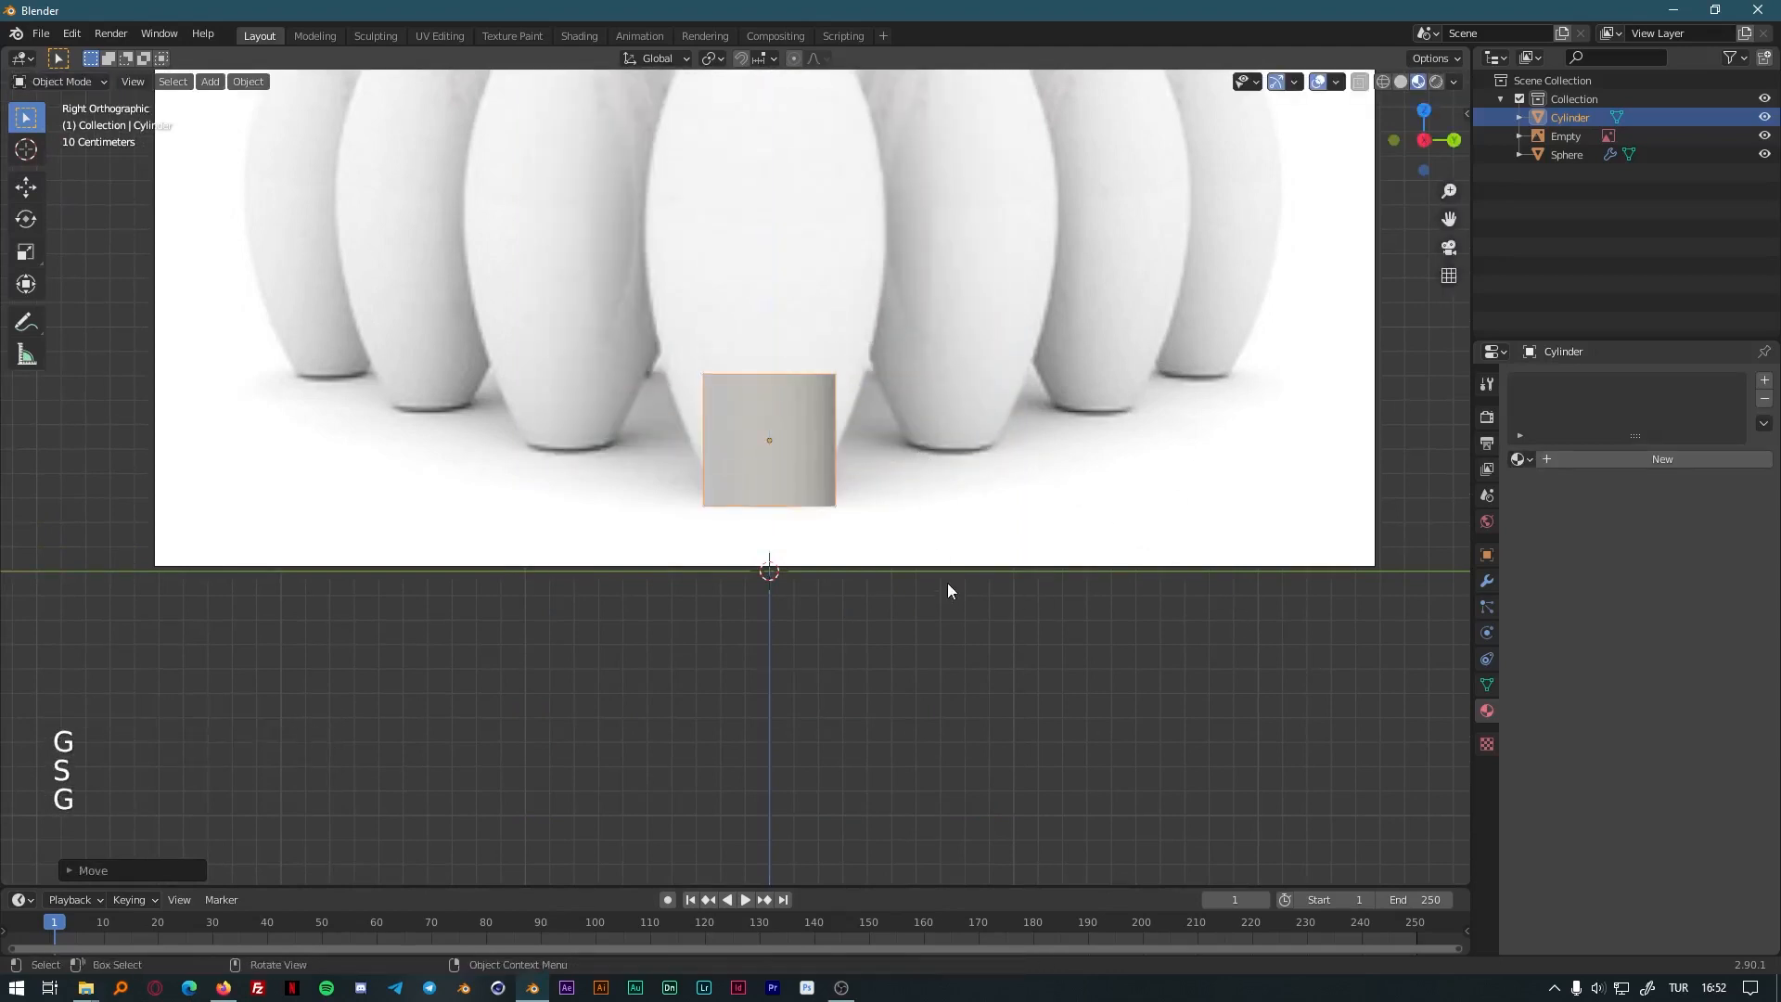
Shrink the cylinder further and align it along Y and Z with the underside of the front pin.
key(s)
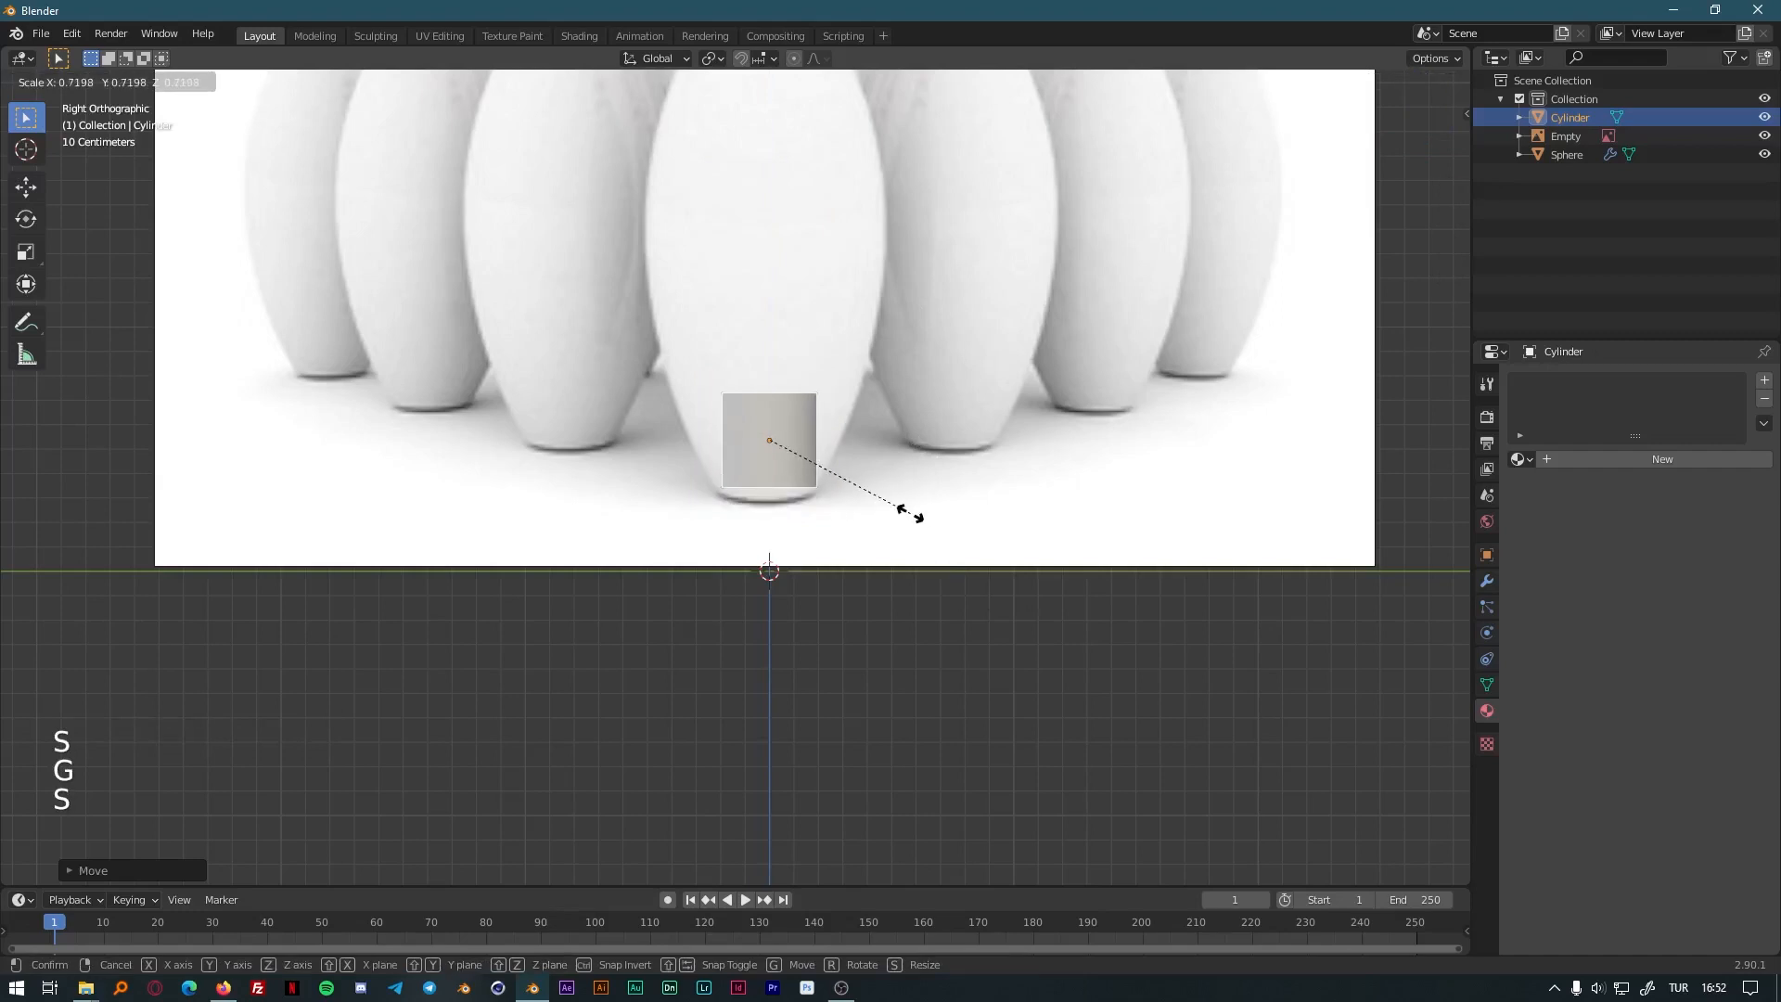
click(916, 511)
key(g)
key(y)
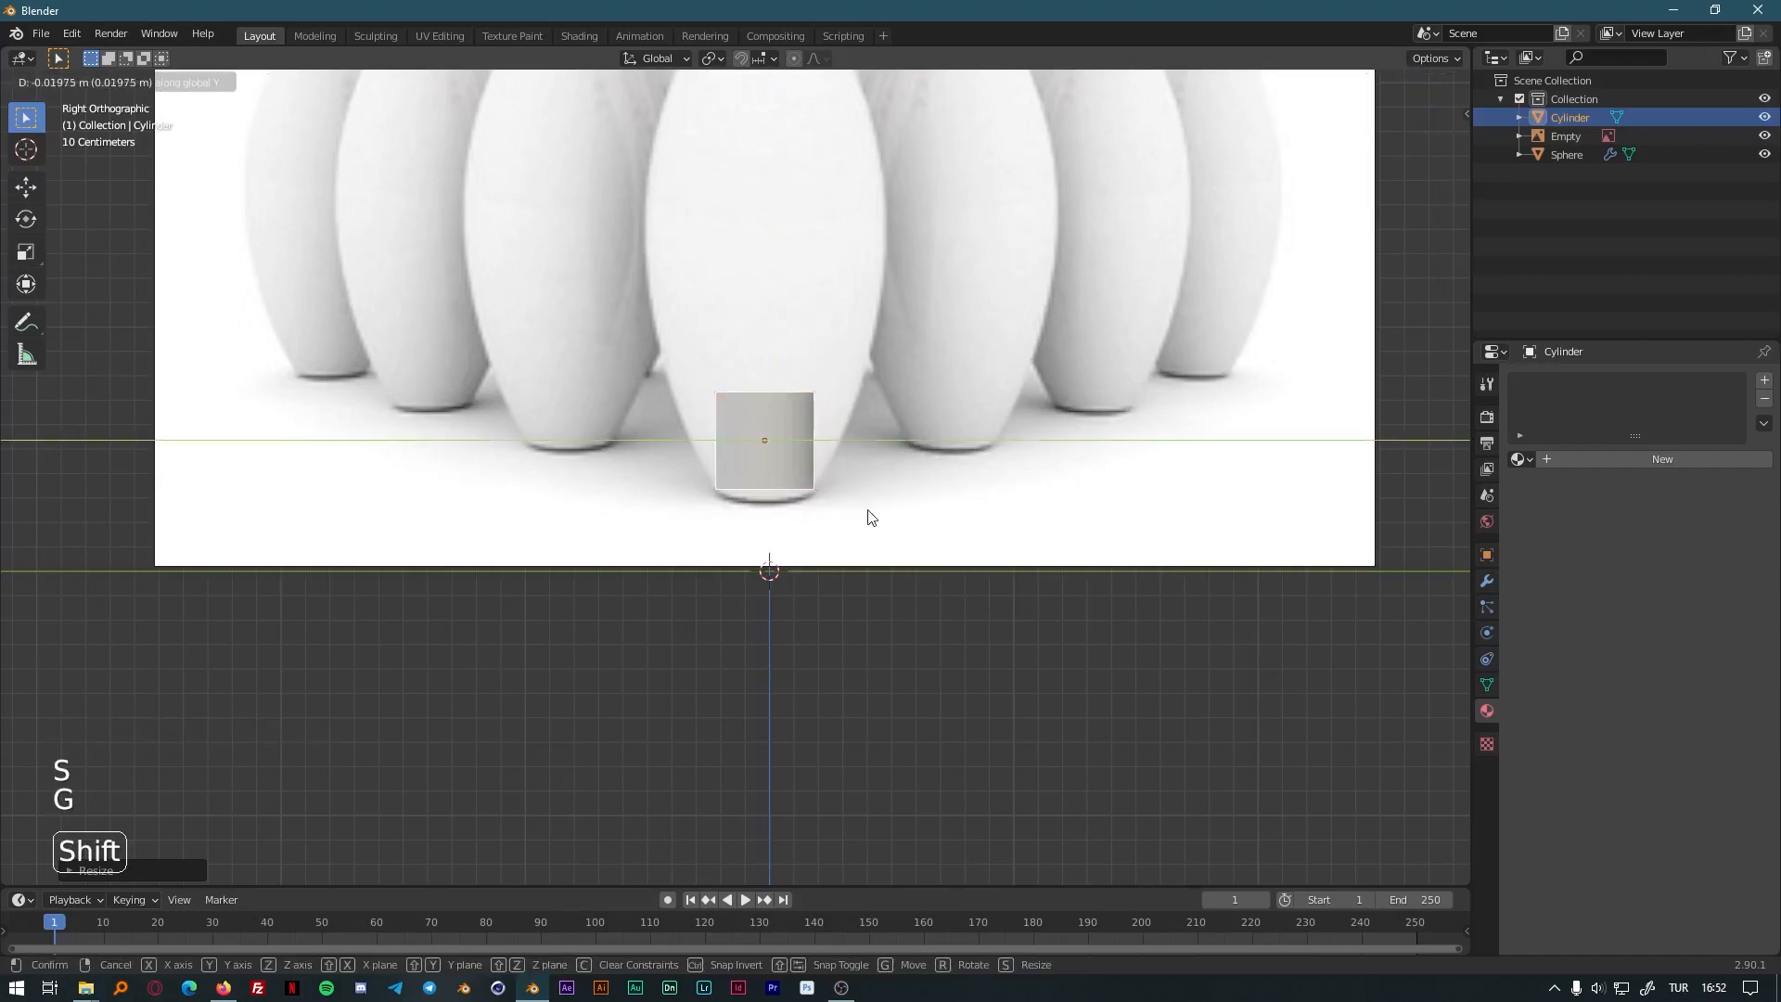
key(g)
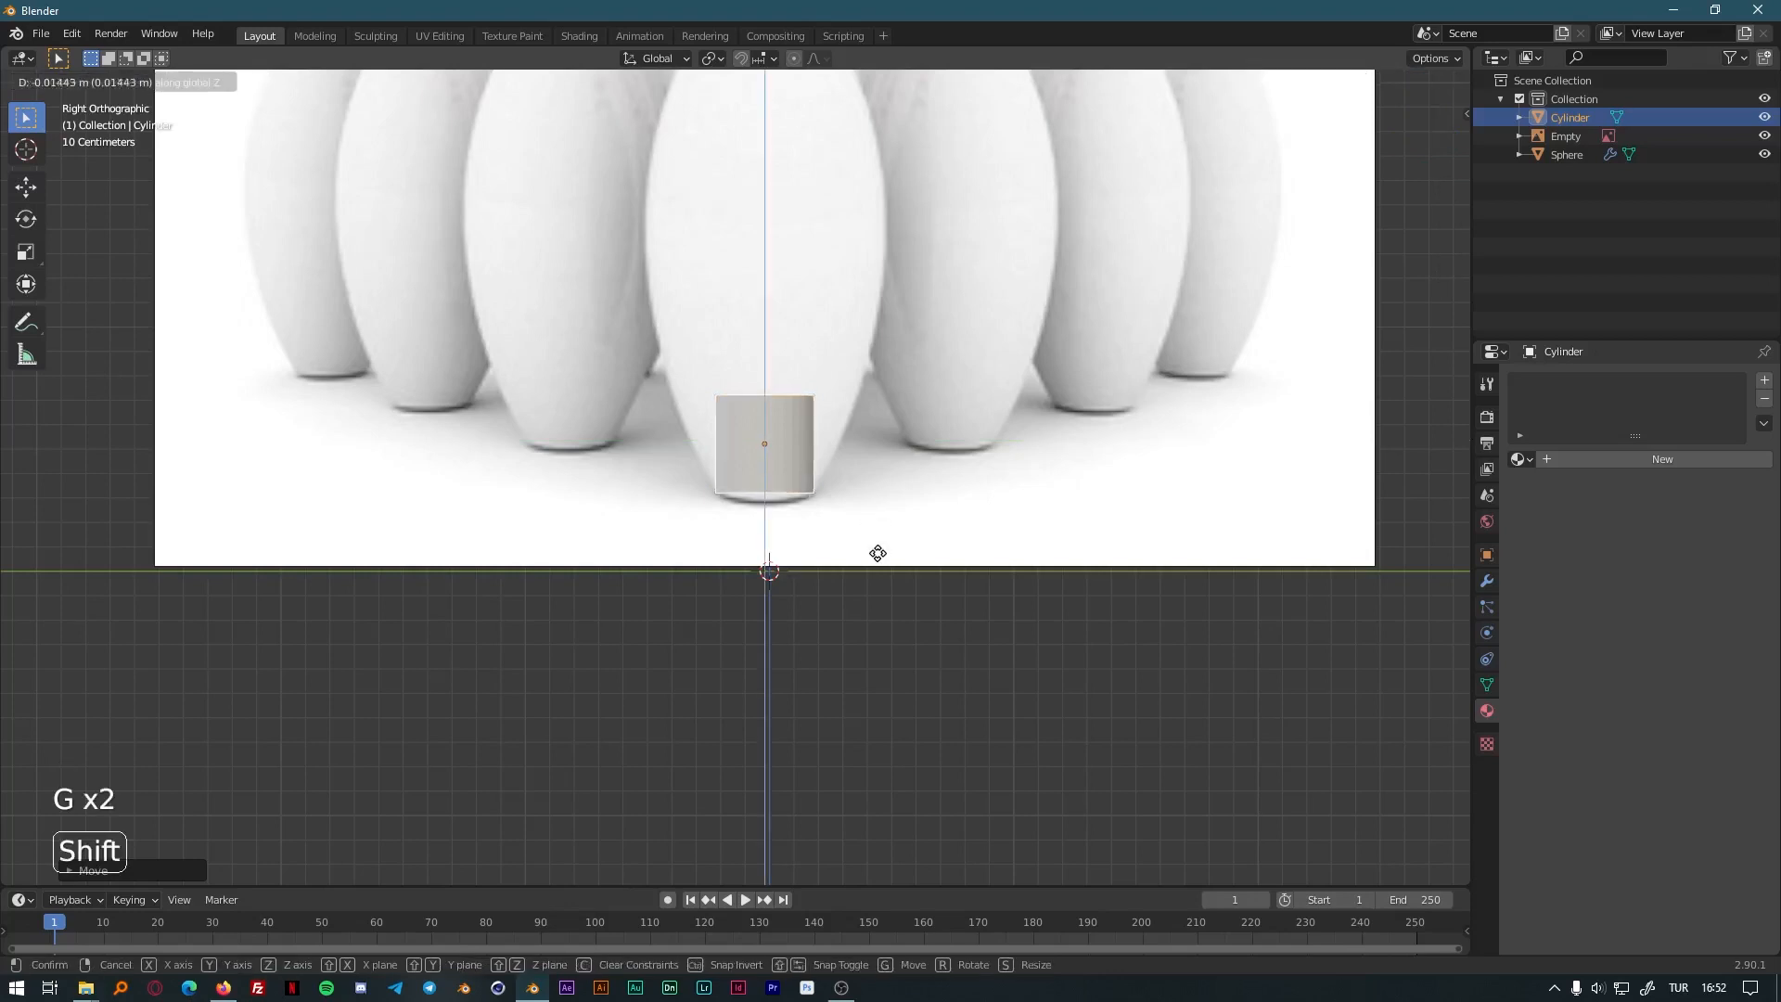
click(904, 649)
Scale the cylinder down to slightly narrower than the pin's base and move it along Z onto the base line.
scroll(904, 640, up, 8)
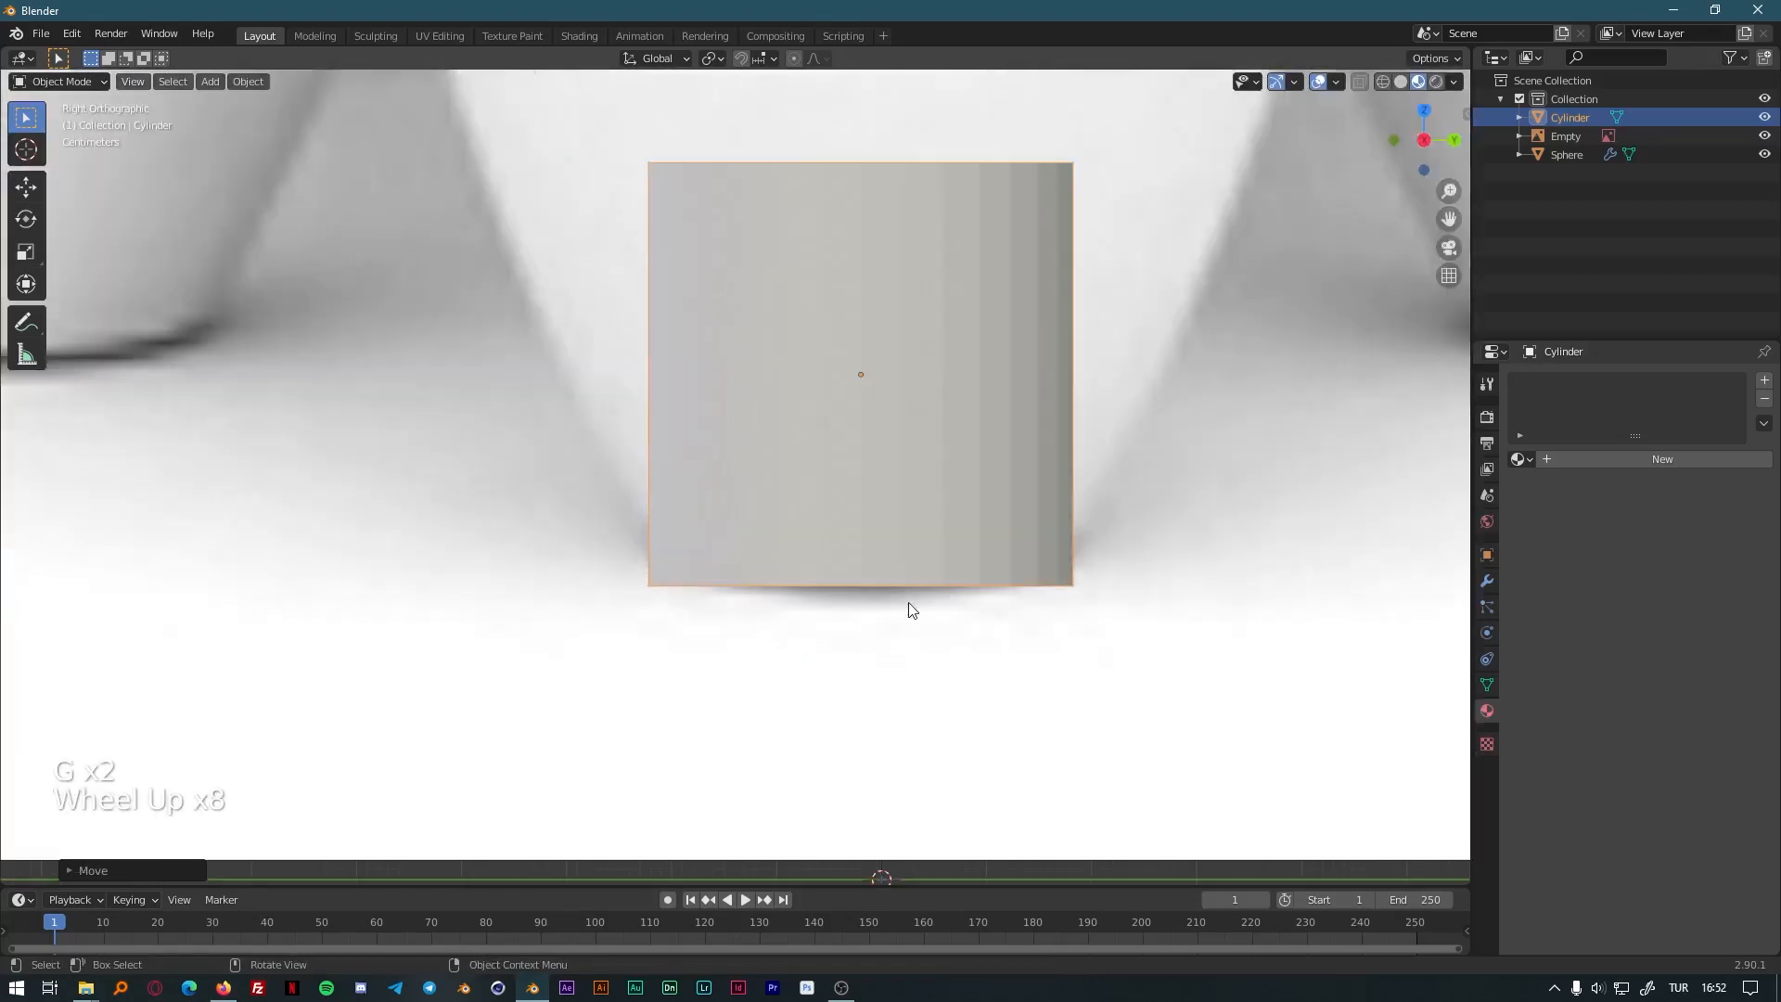
shift+middle_drag(910, 603, 983, 504)
shift+scroll(983, 506, down, 2)
scroll(975, 592, down, 1)
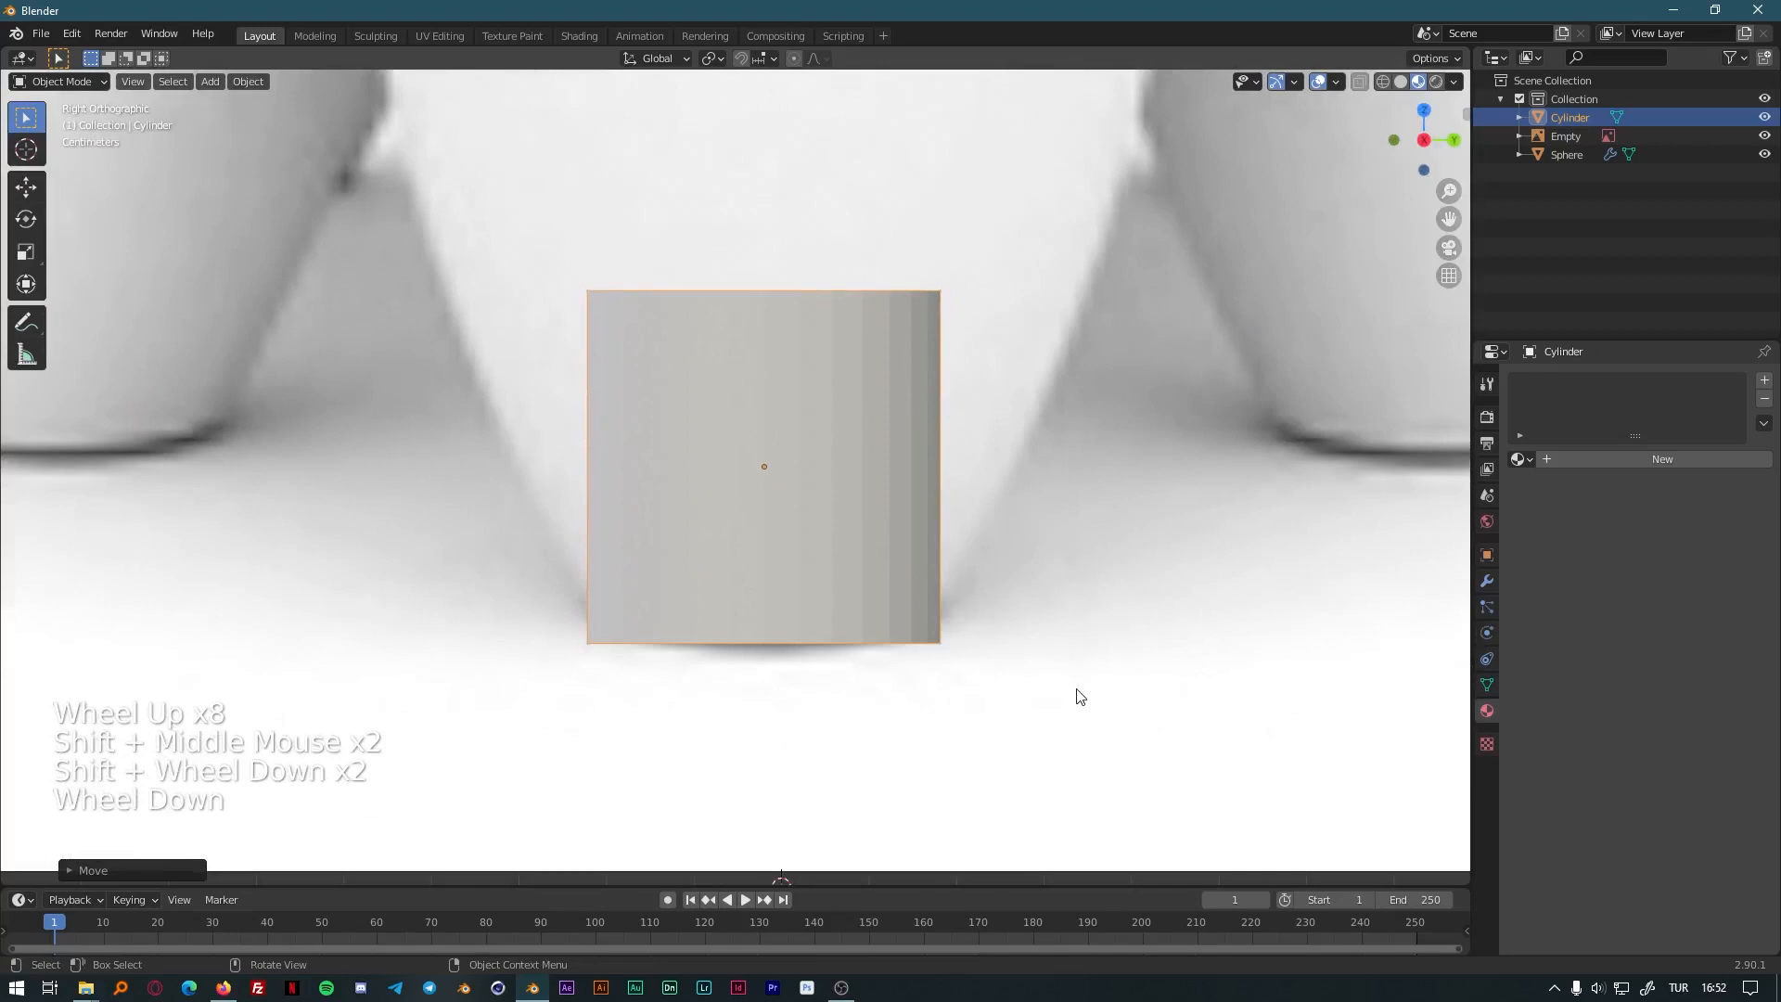
key(s)
click(990, 656)
key(g)
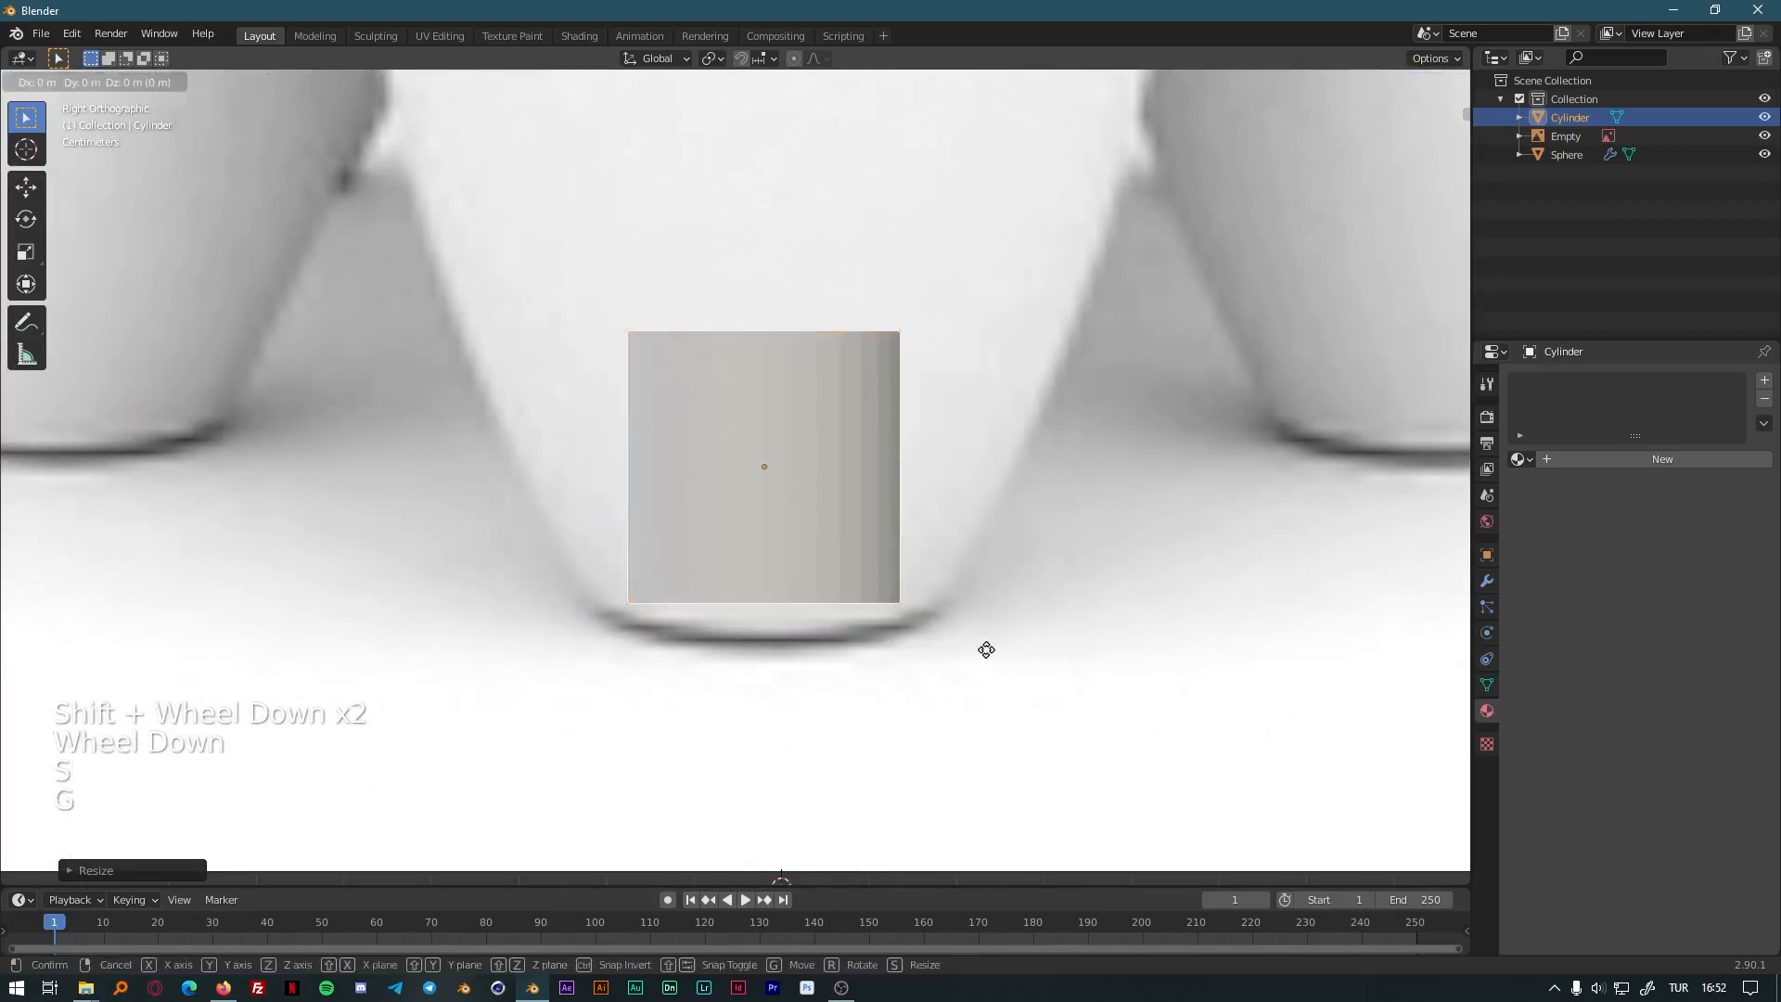
key(z)
click(1035, 687)
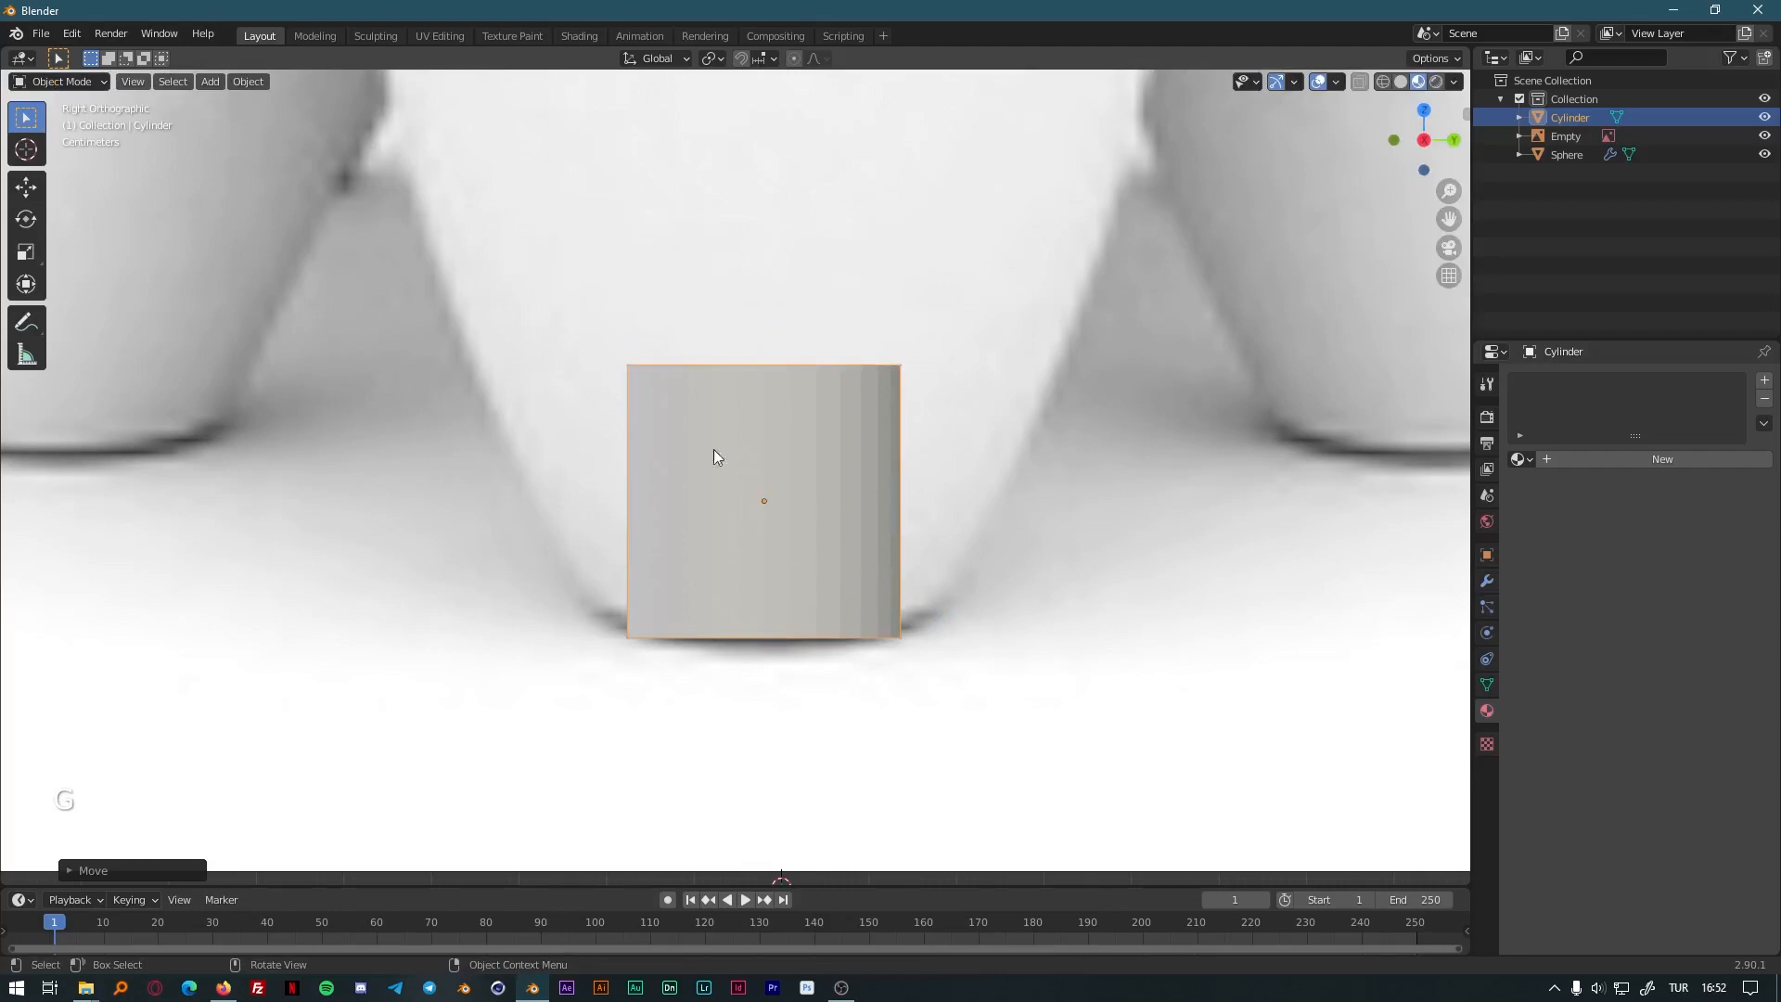
Flatten the cylinder along Z into a thin disc and lower it to the bottom of the front pin.
key(s)
key(z)
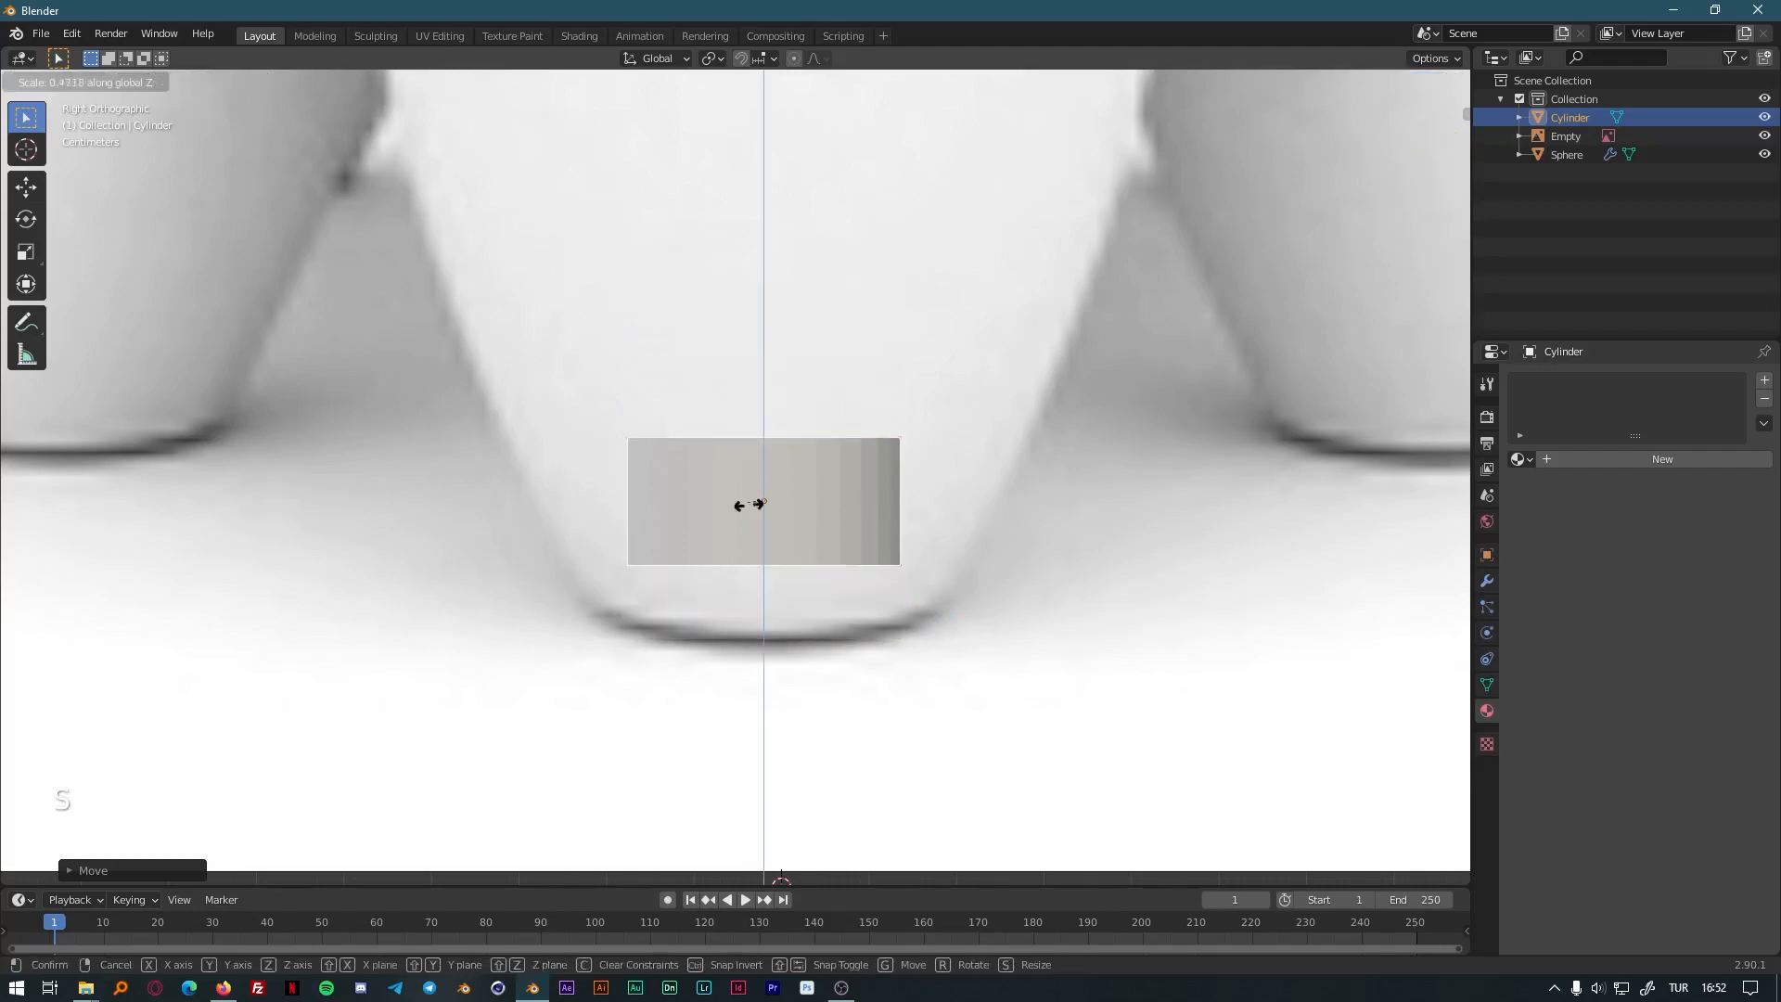
click(756, 508)
key(g)
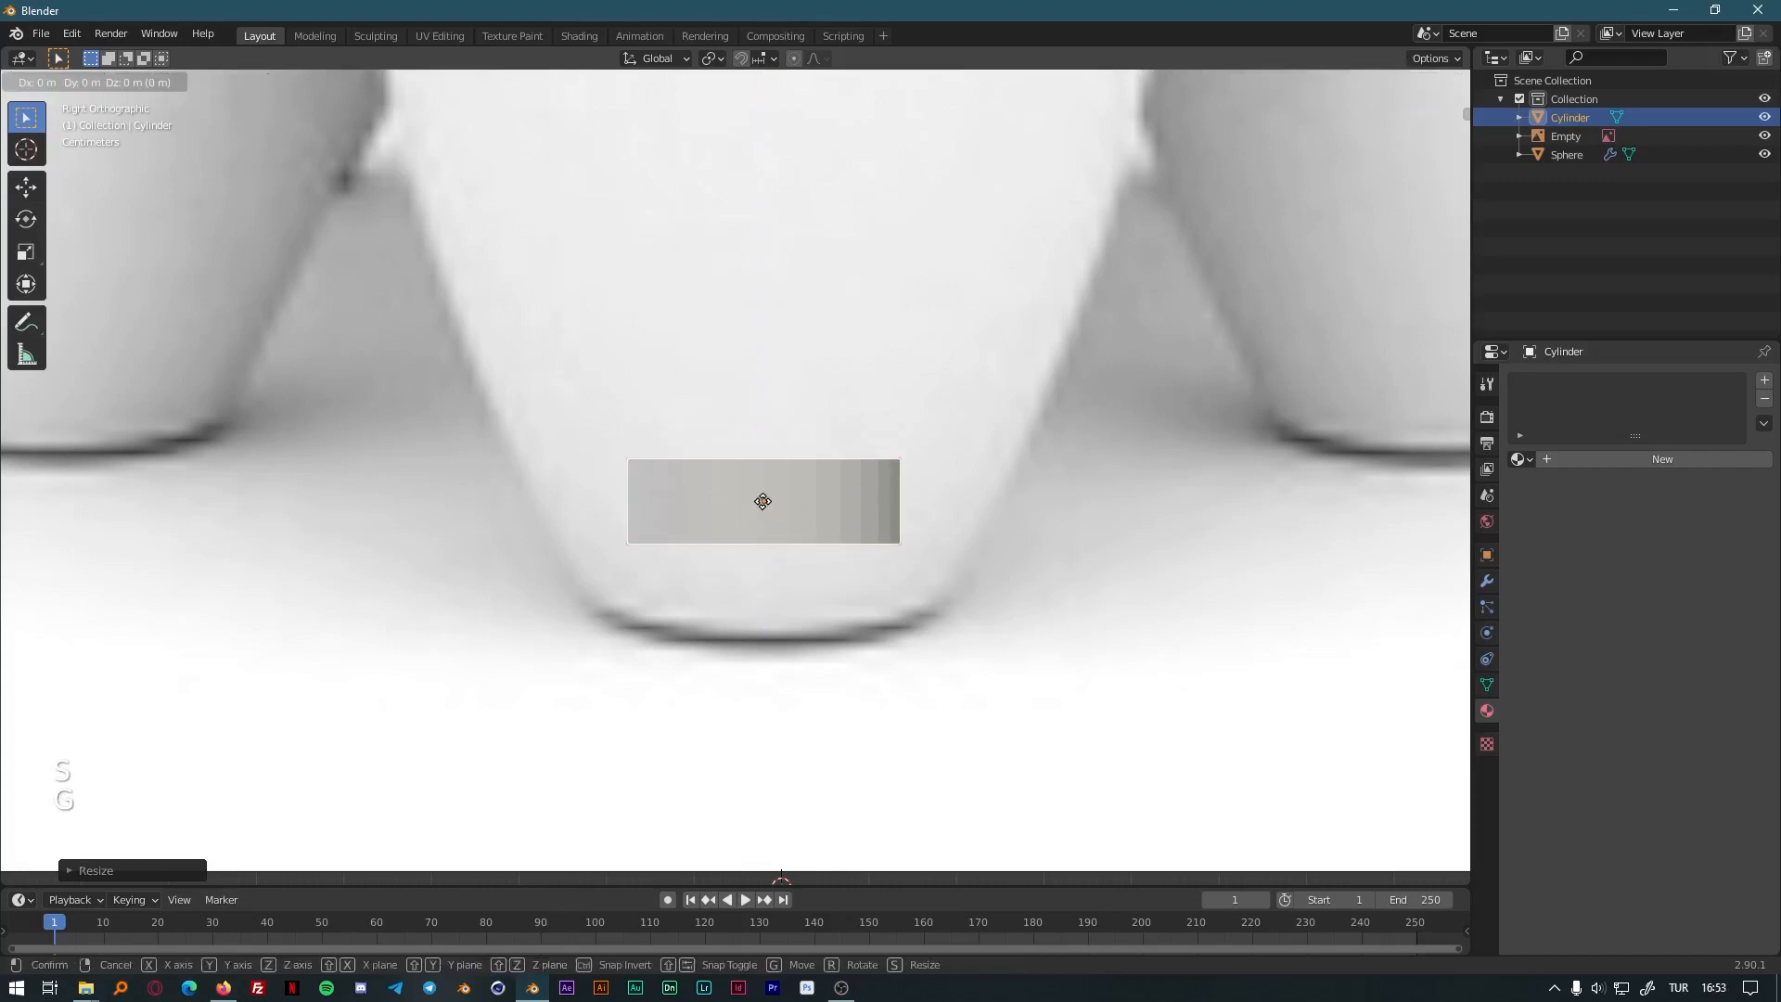
key(z)
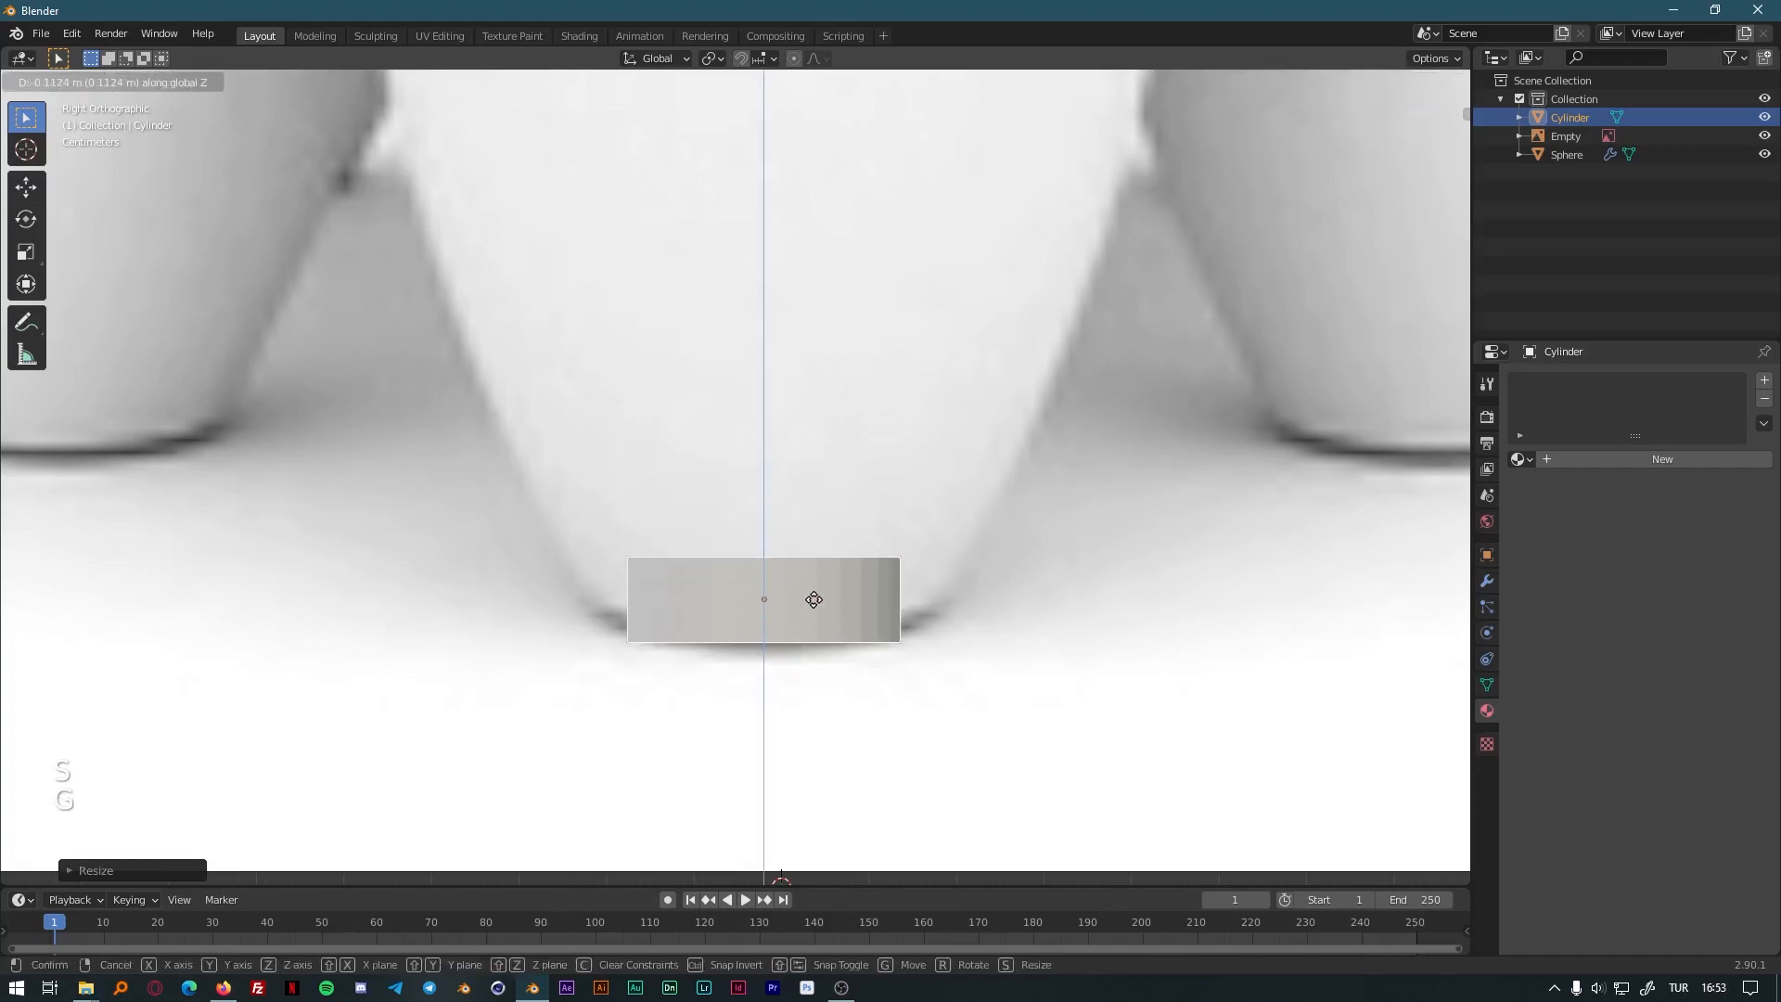
click(813, 600)
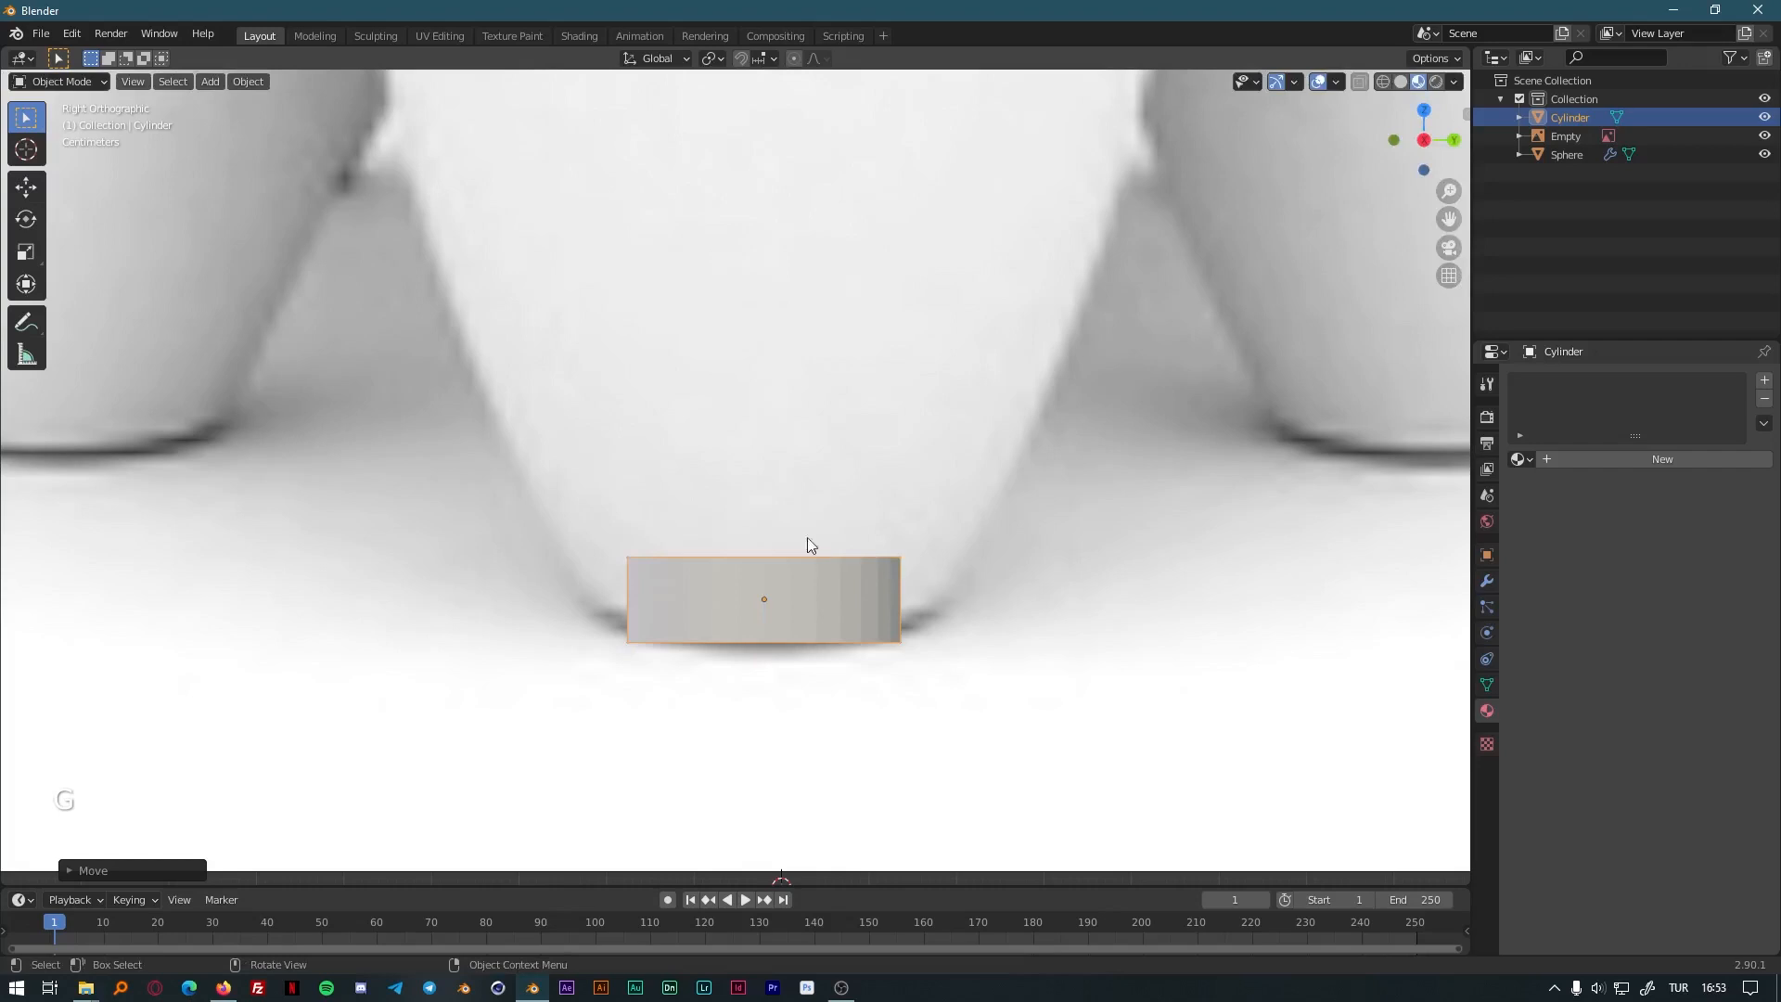
In Edit Mode, scale the disc's top face by about 1.47 so its rim meets the front pin's outline.
key(Tab)
middle_drag(805, 533, 799, 574)
click(799, 573)
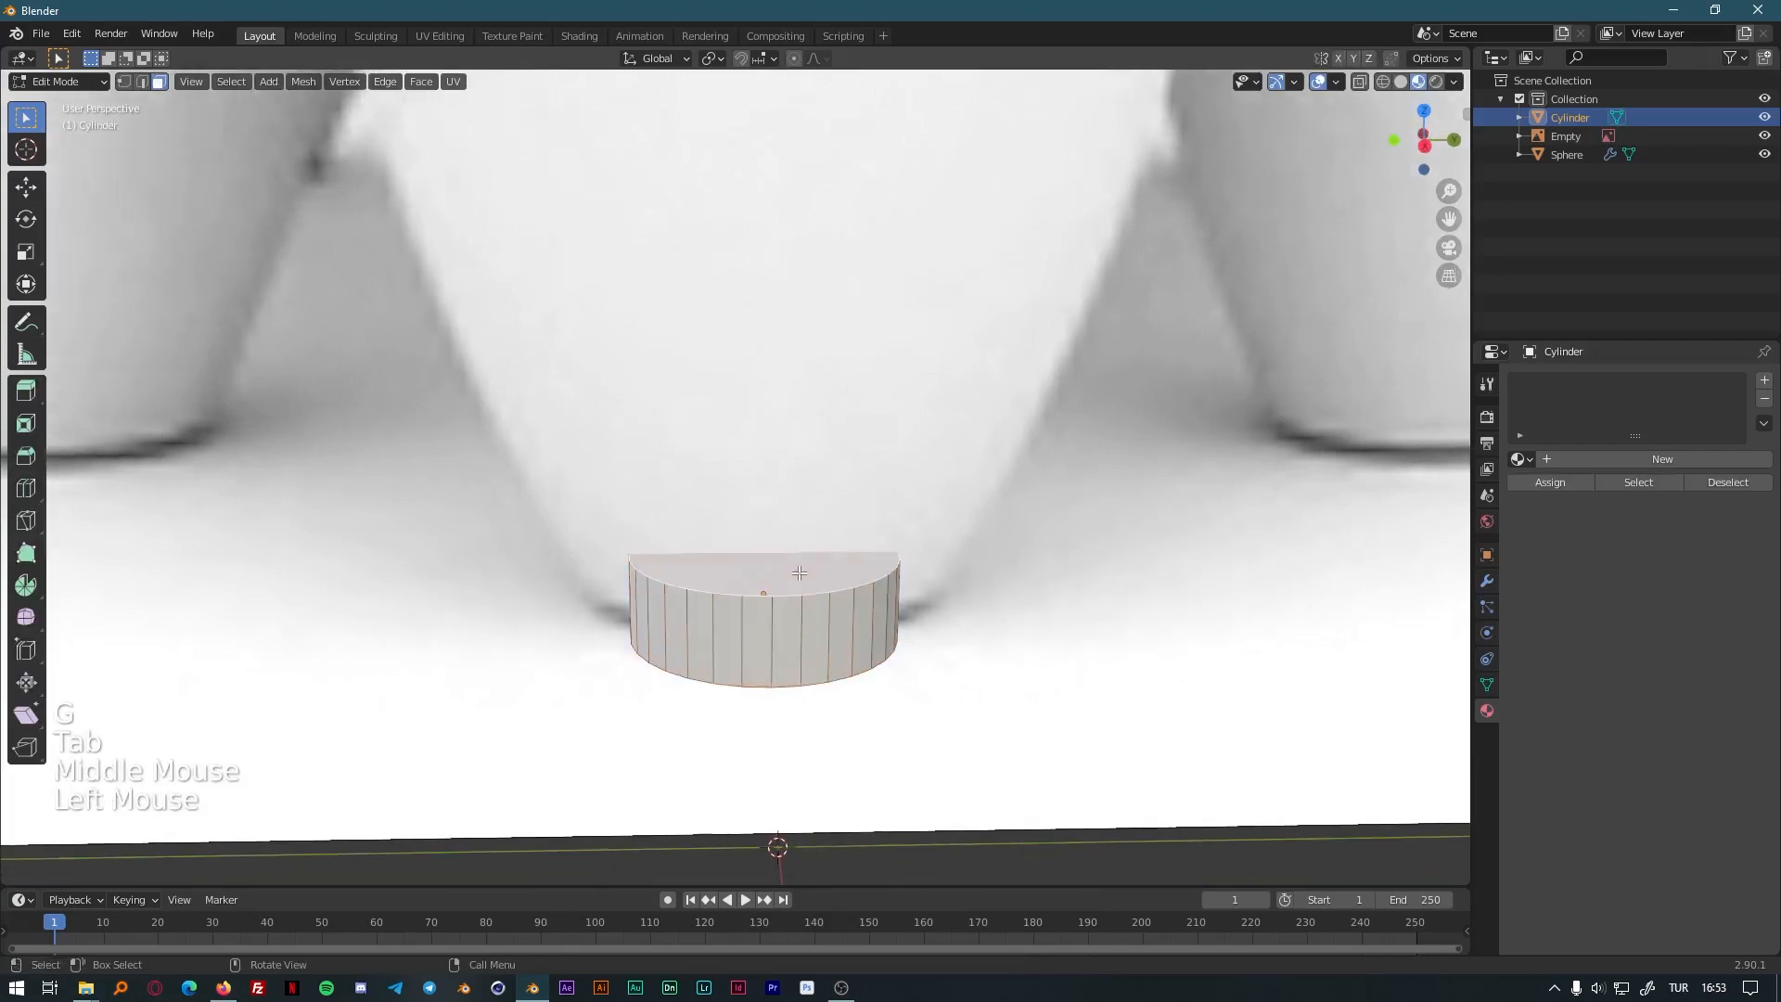
click(1428, 142)
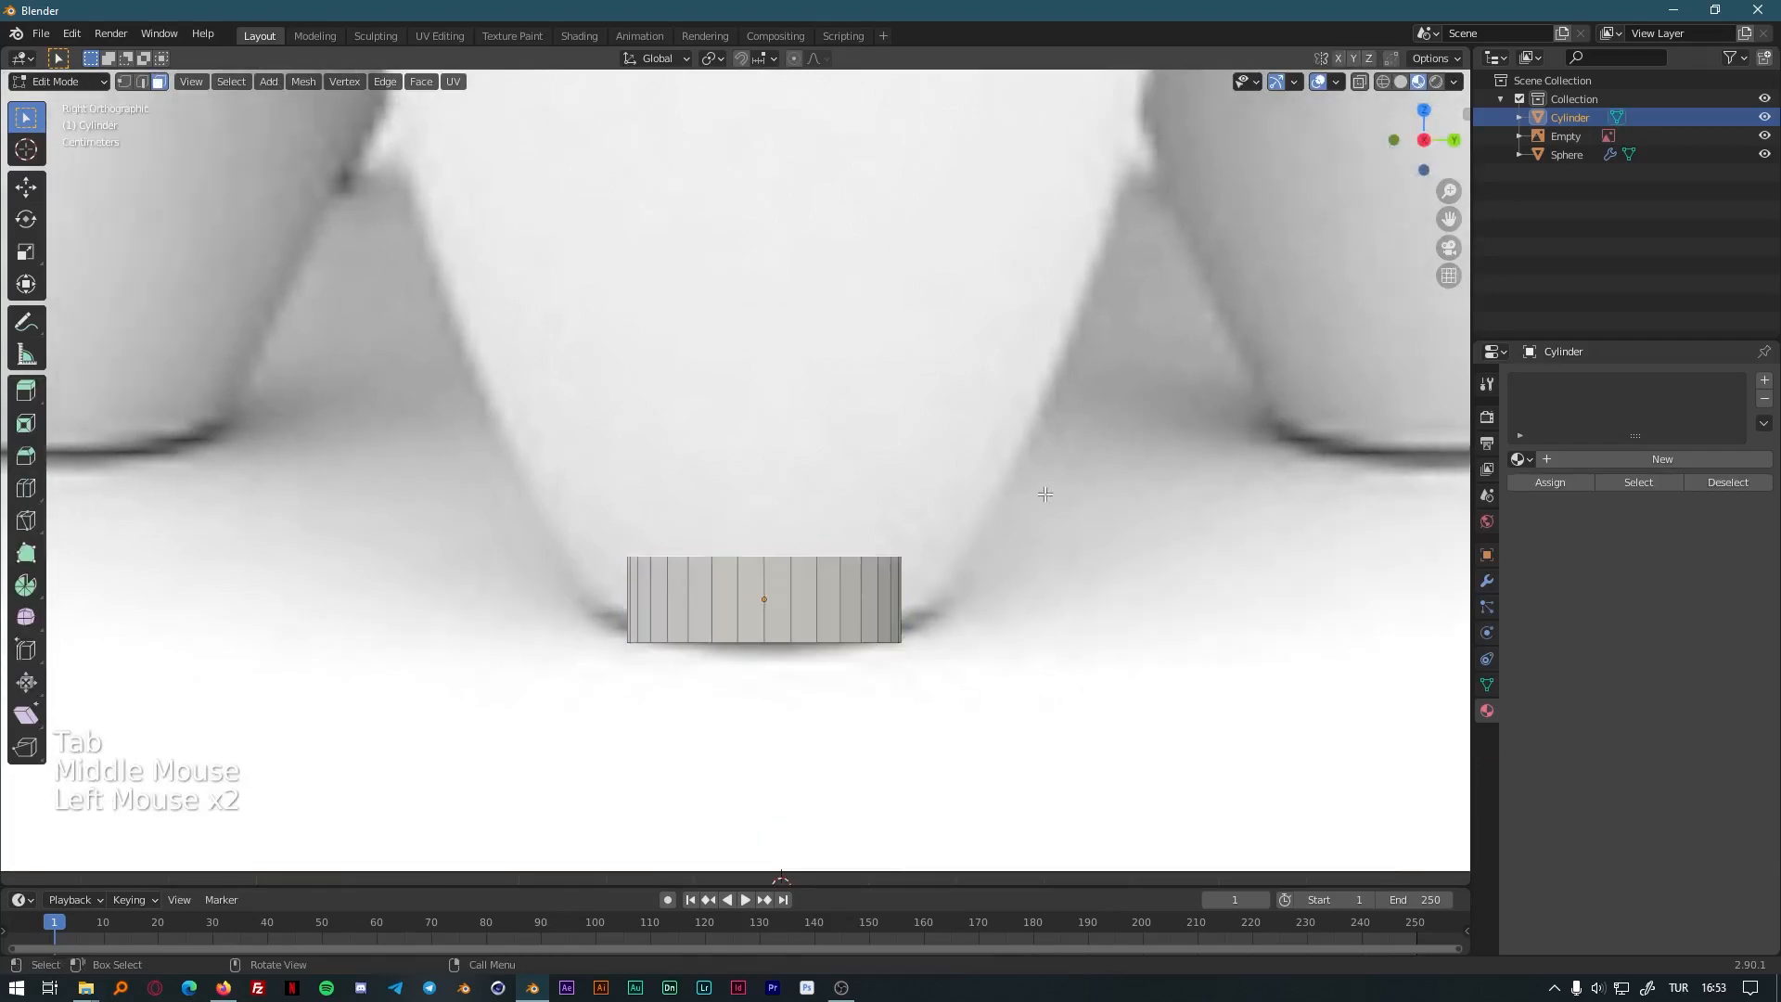
key(s)
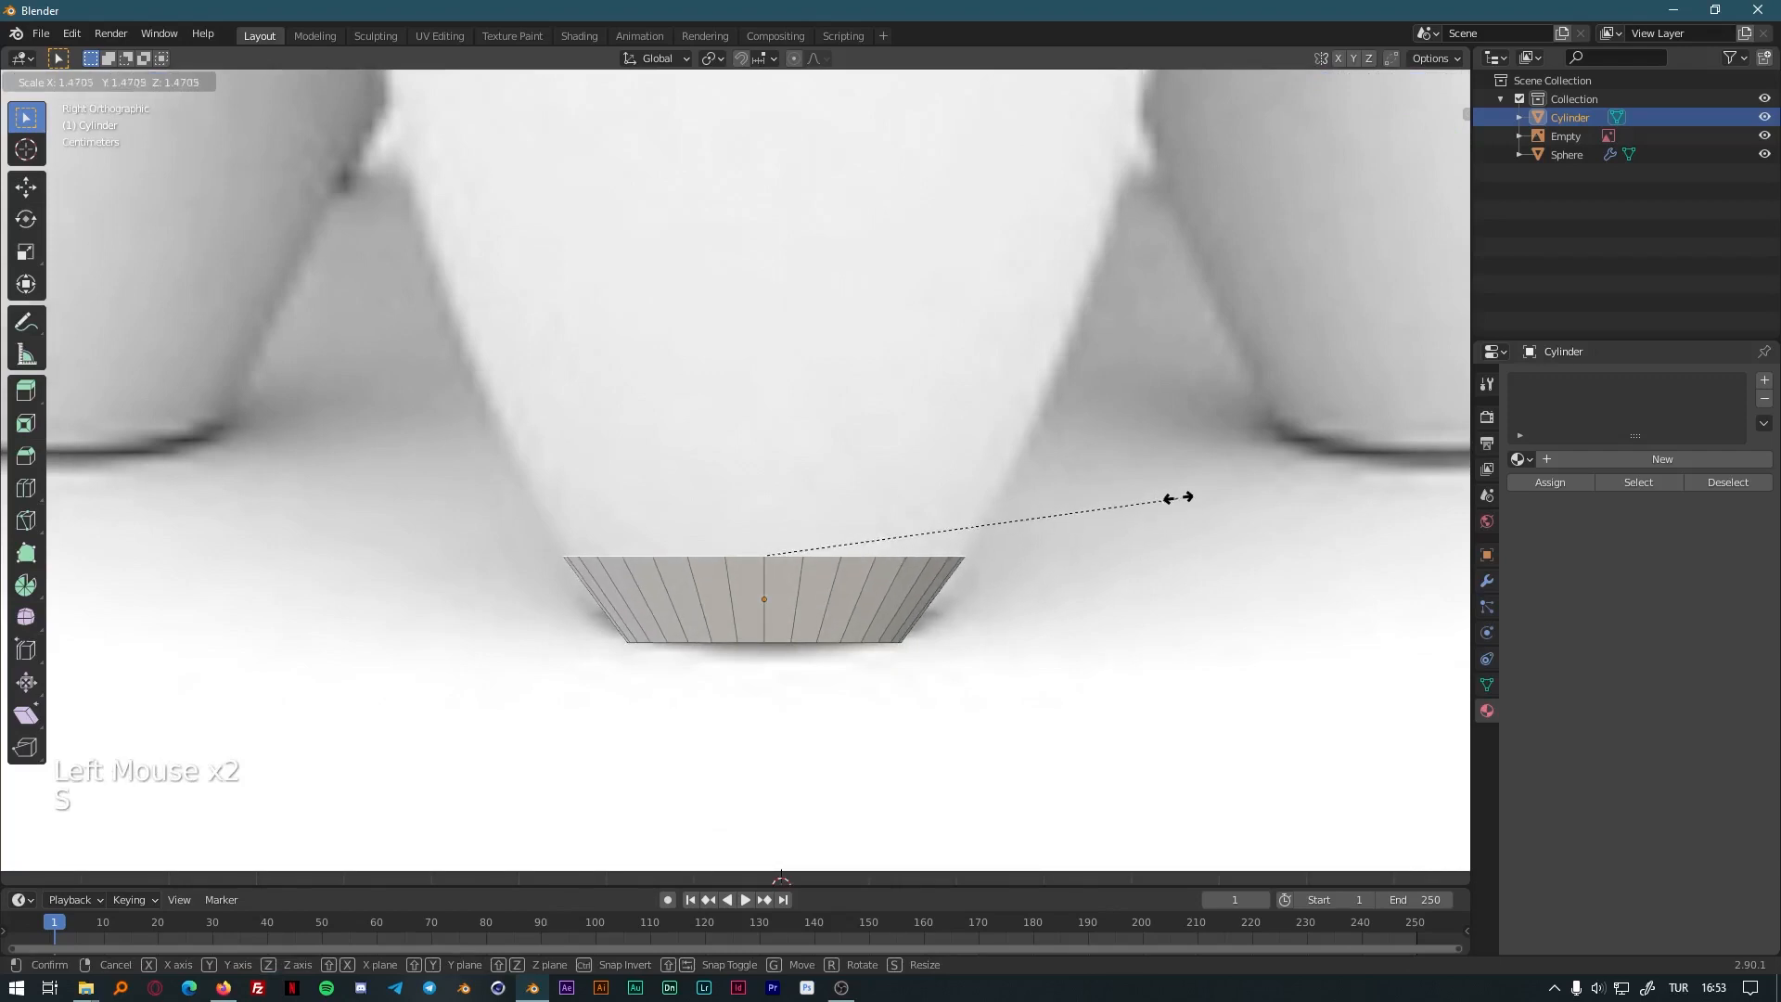
click(1178, 498)
Extrude the disc's top face upward and scale it by about 1.28 to meet the front pin's outline.
key(e)
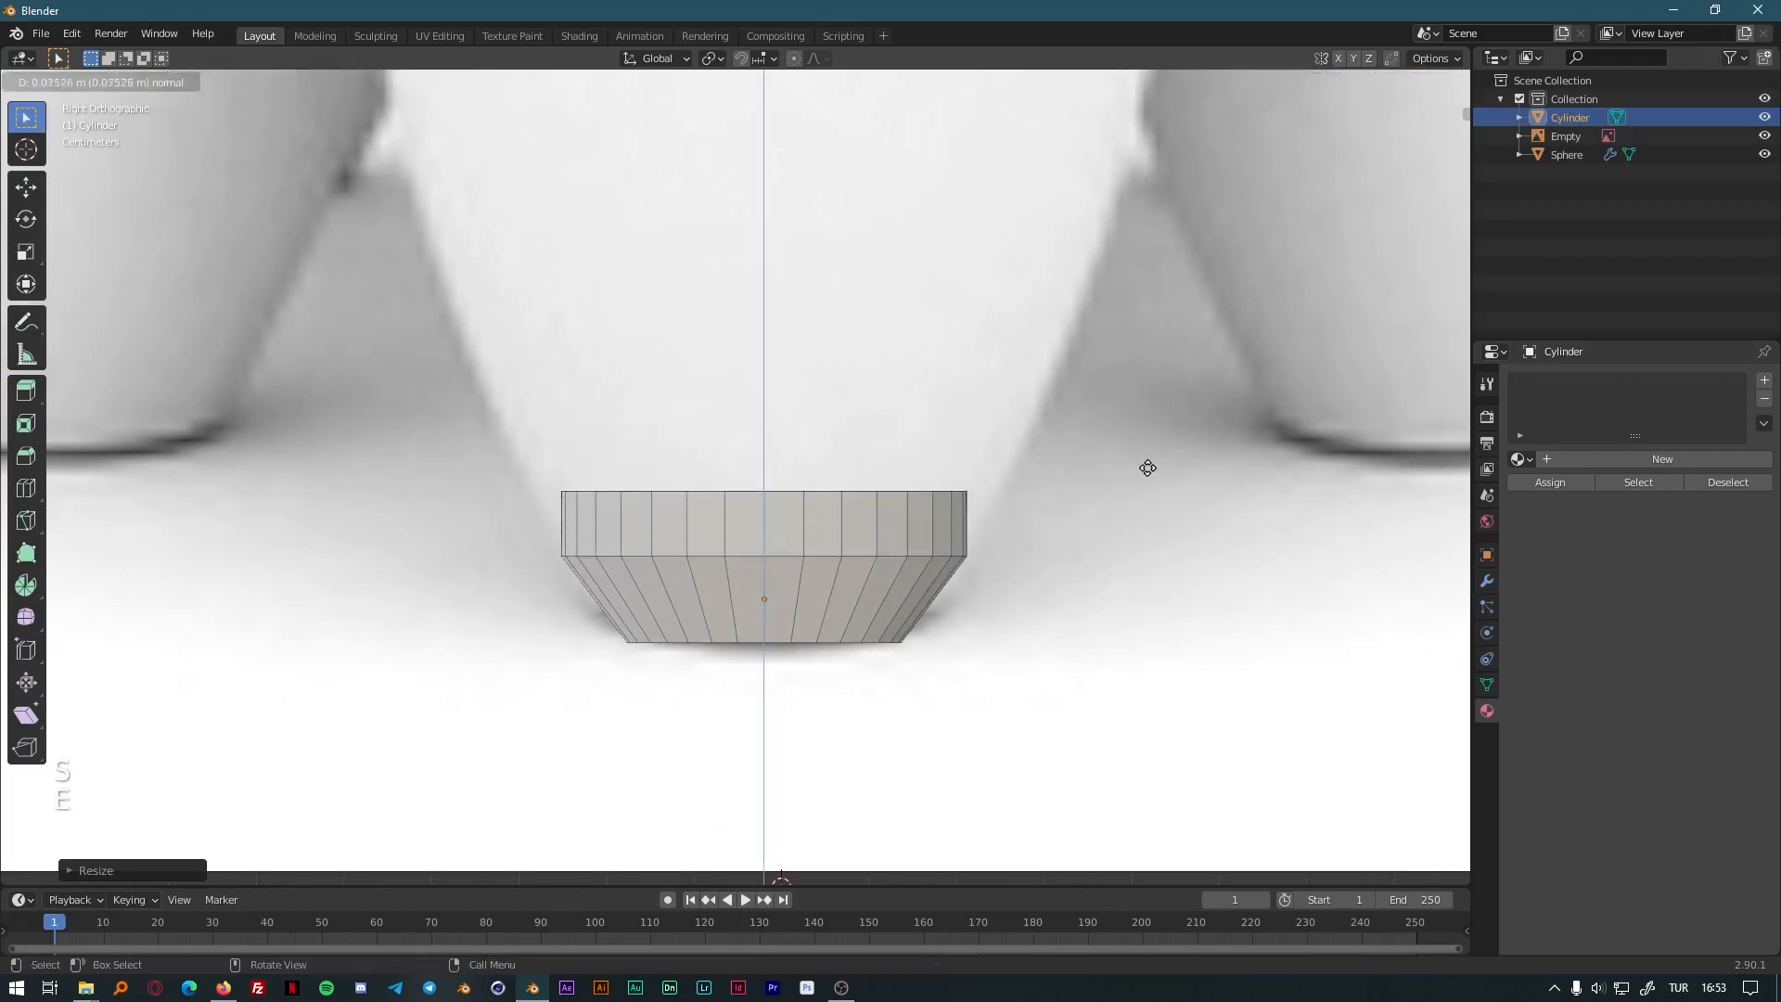
click(1150, 411)
key(s)
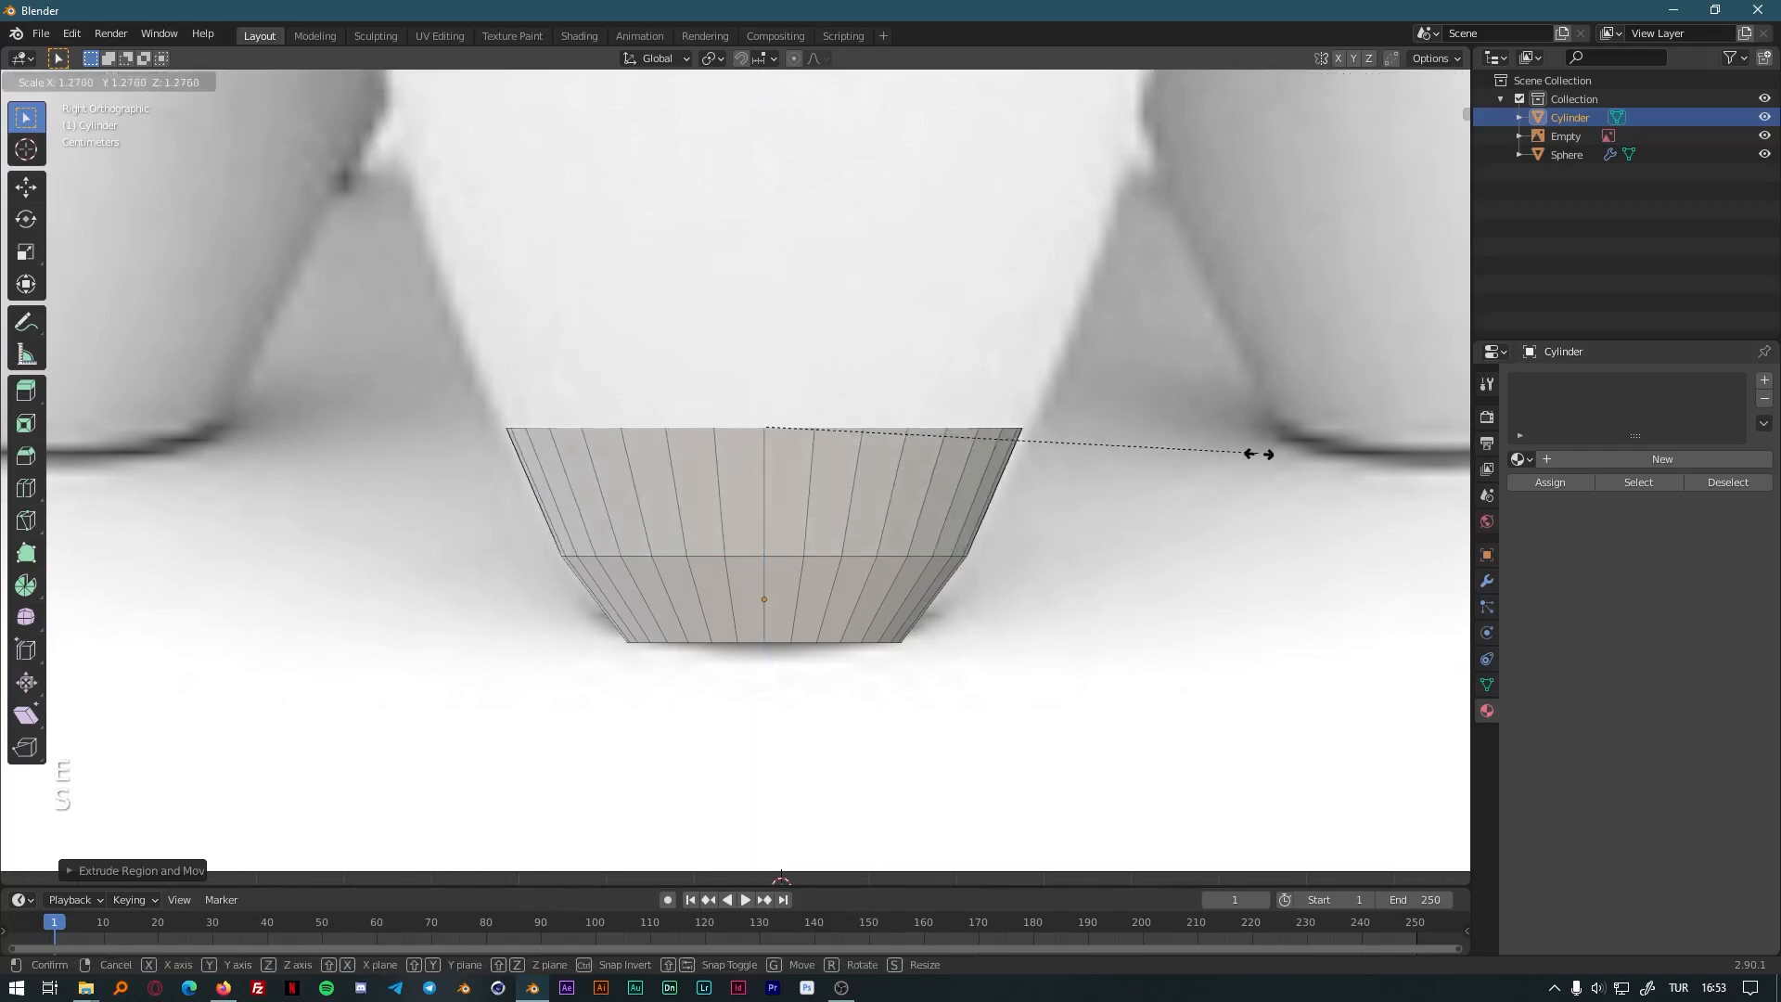
click(1284, 452)
Extrude the top face again and scale it by about 1.24 to follow the pin's widening lower body.
scroll(1209, 487, down, 2)
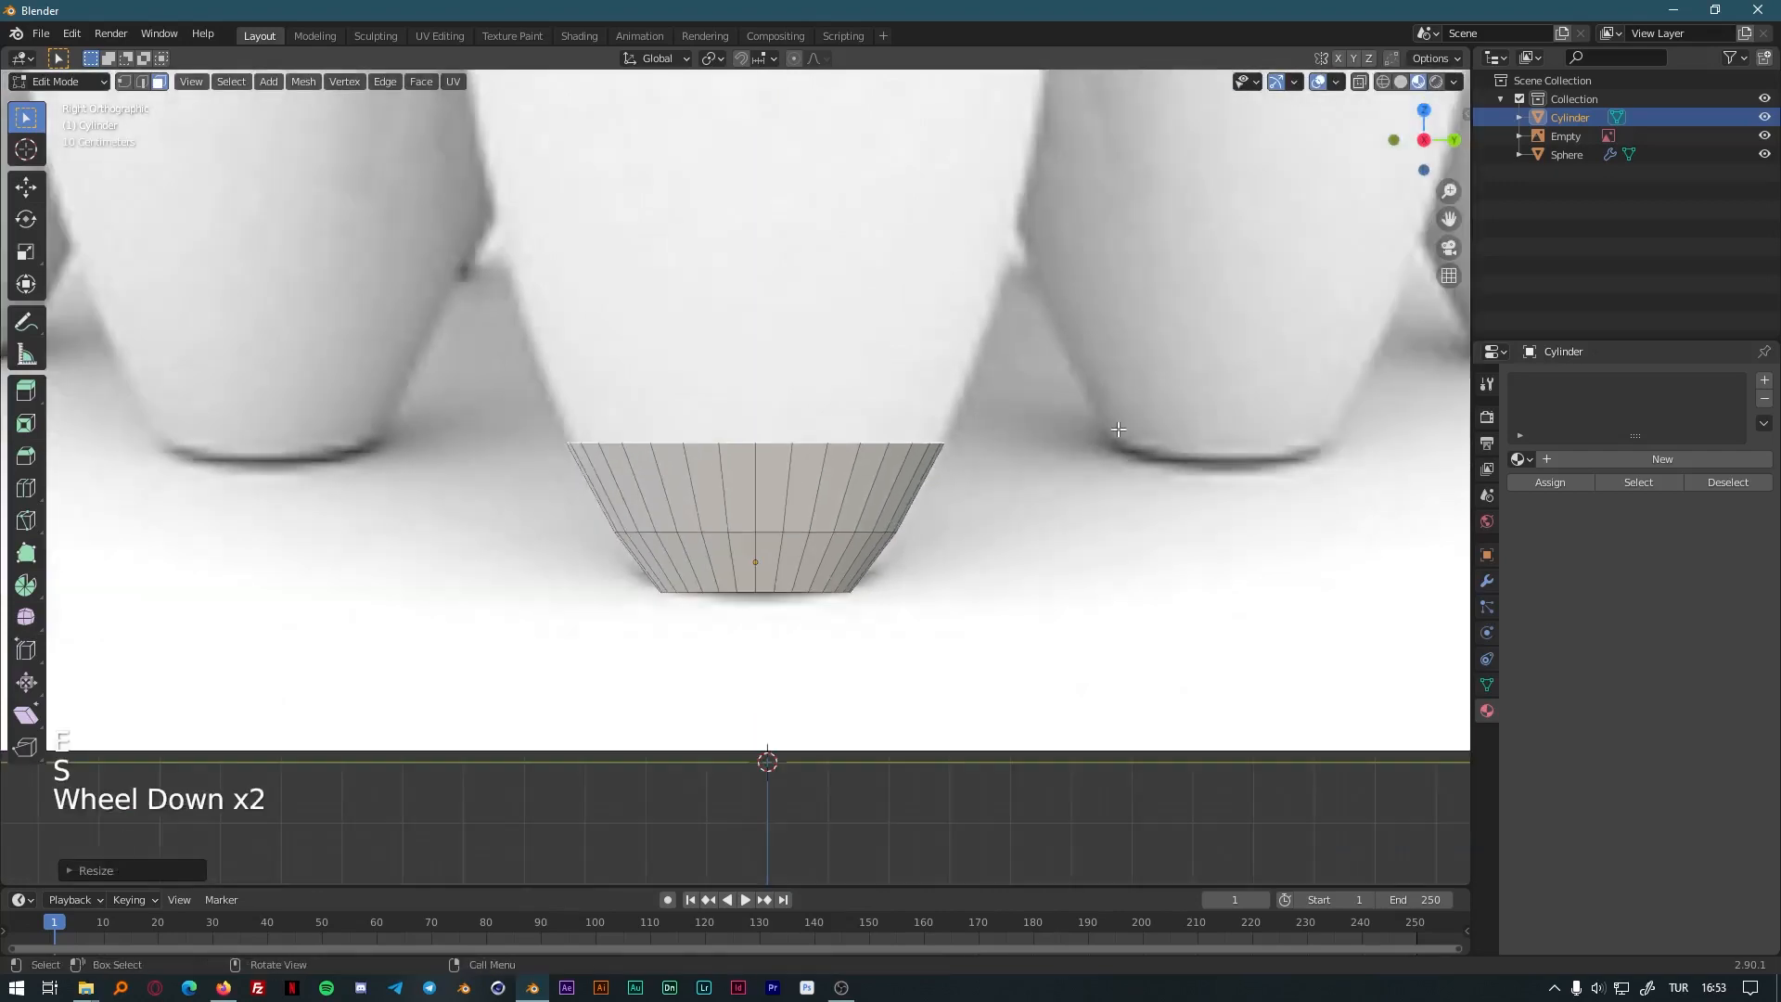
shift+middle_drag(1085, 593, 1113, 649)
scroll(1103, 652, down, 1)
scroll(1096, 654, down, 1)
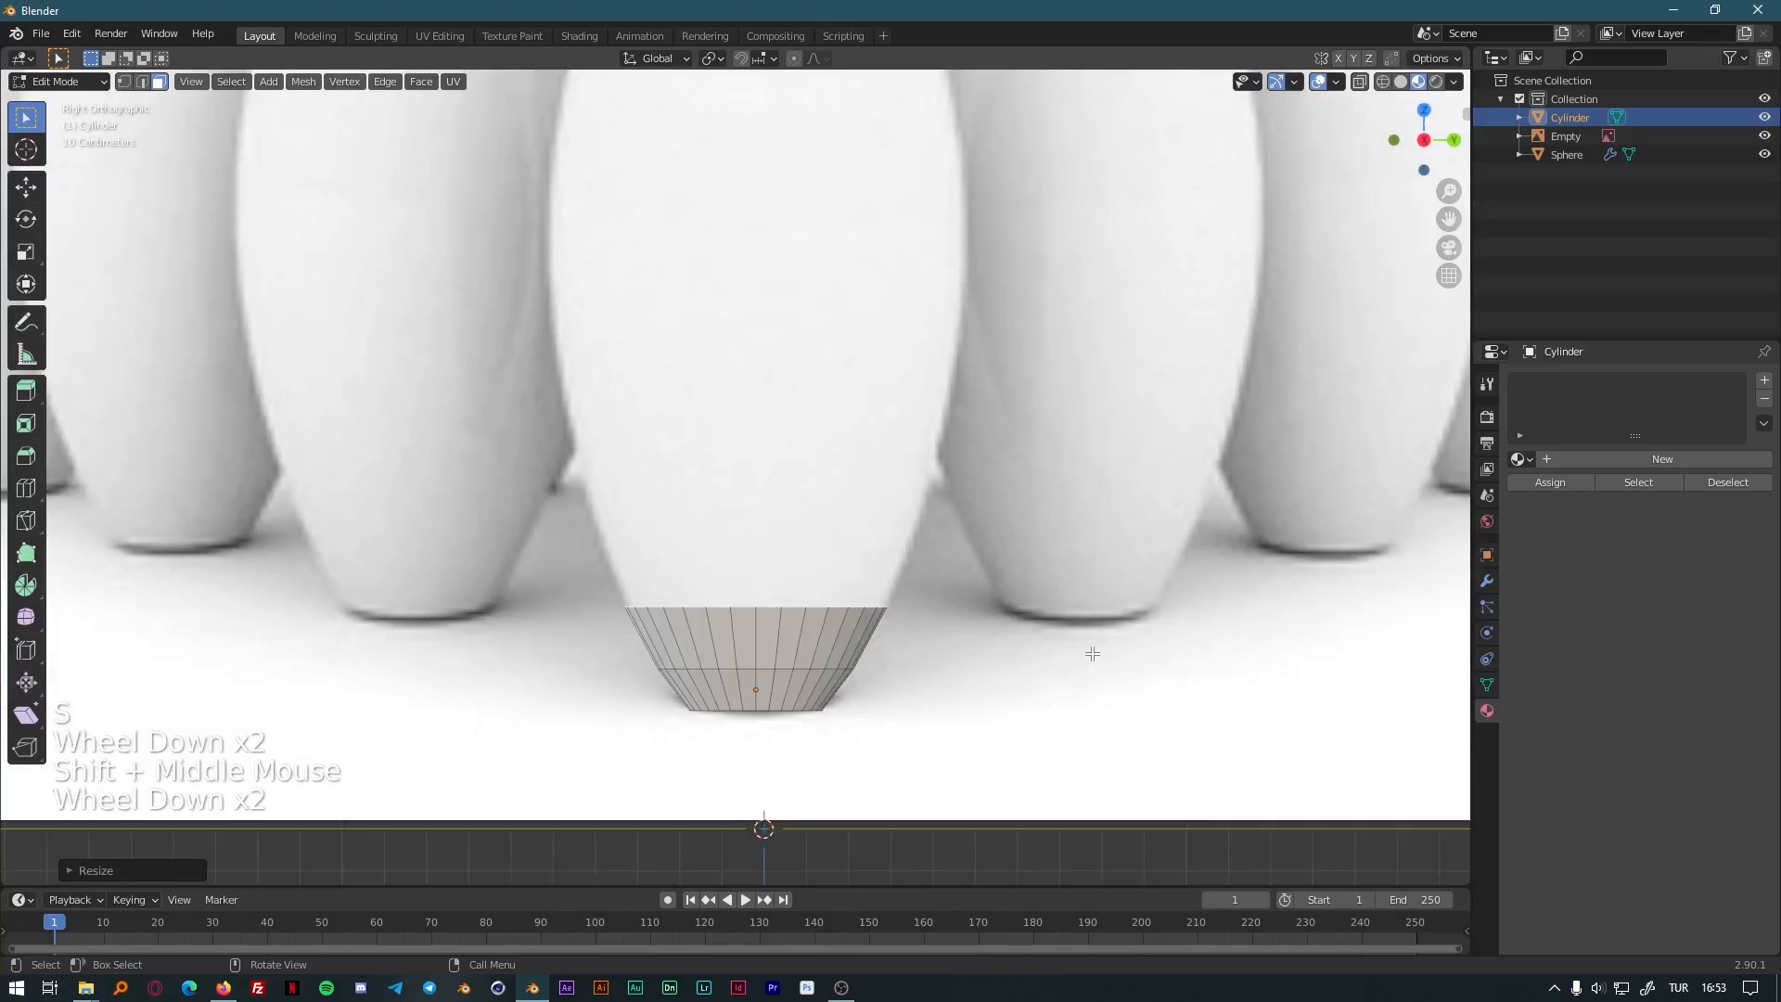
key(e)
click(1116, 571)
key(s)
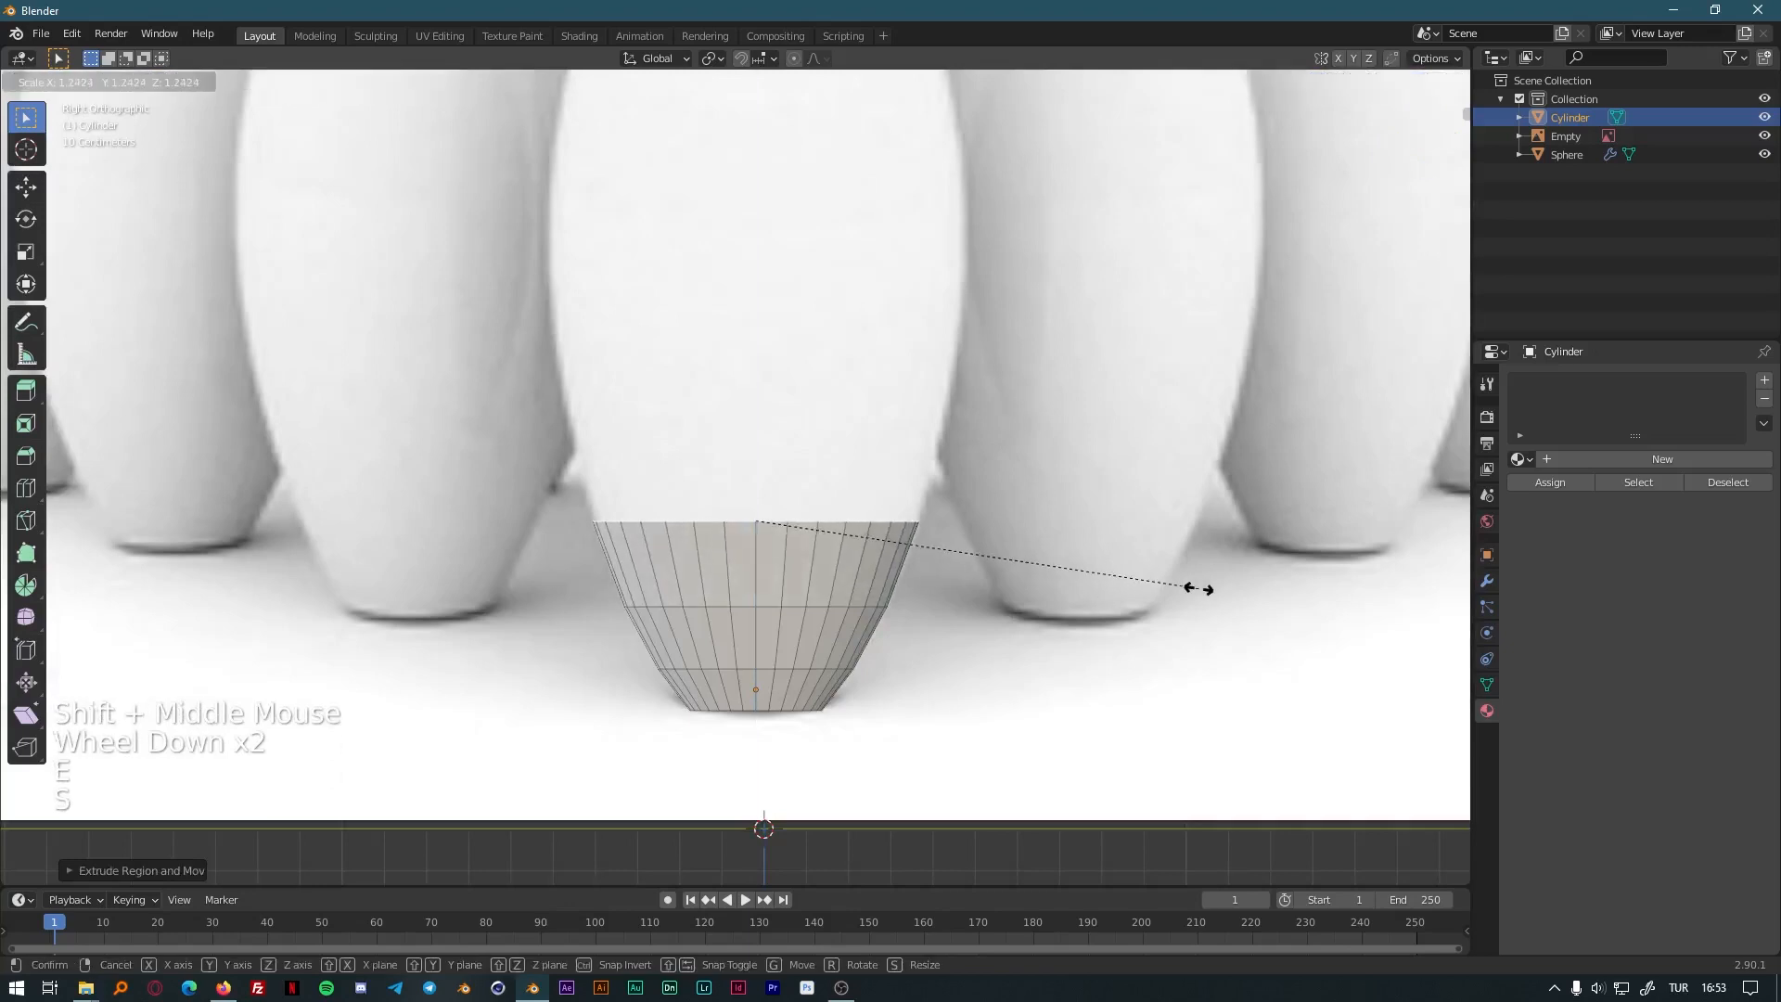
click(1199, 576)
Extrude the mesh up past the pin's widest part, scaling the top ring by about 0.98 to fit the outline.
shift+middle_drag(1061, 358, 1163, 529)
key(e)
click(1185, 488)
key(s)
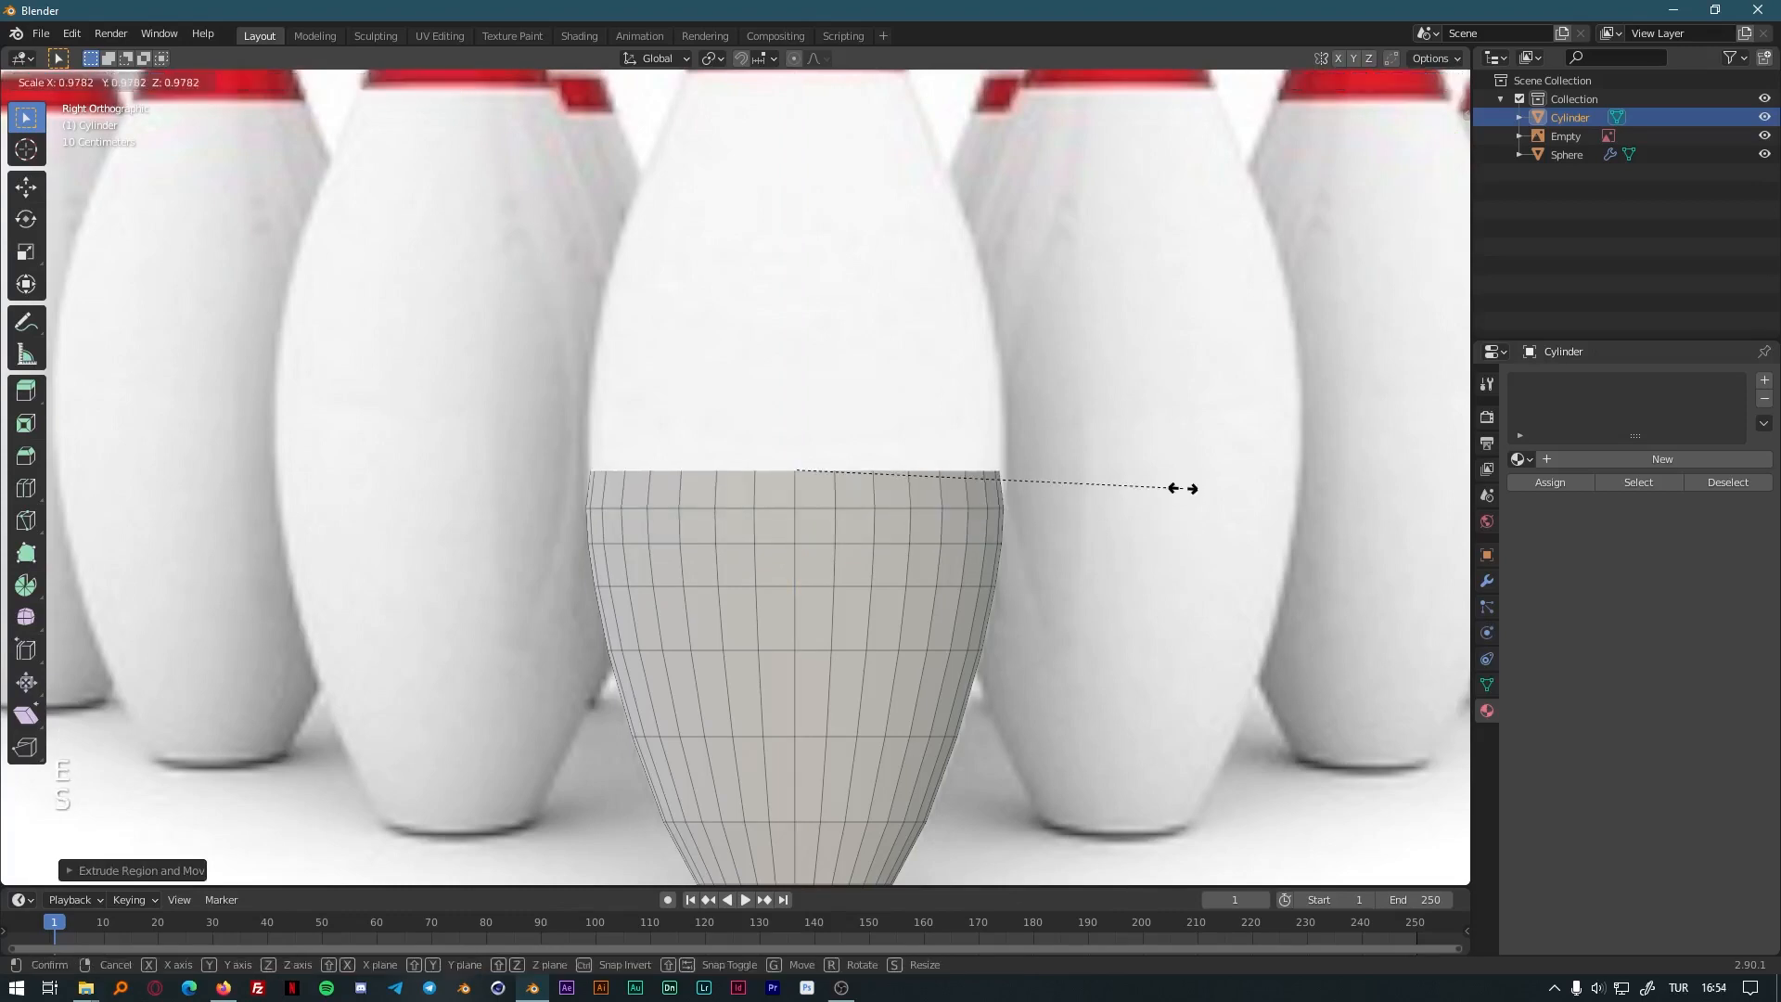
click(1220, 459)
key(e)
click(1227, 457)
key(s)
click(1220, 482)
key(ctrl+z)
key(ctrl+z)
Extrude the top face twice more above the pin's widest part, scaling each ring slightly to the belly's outline.
key(e)
click(1216, 503)
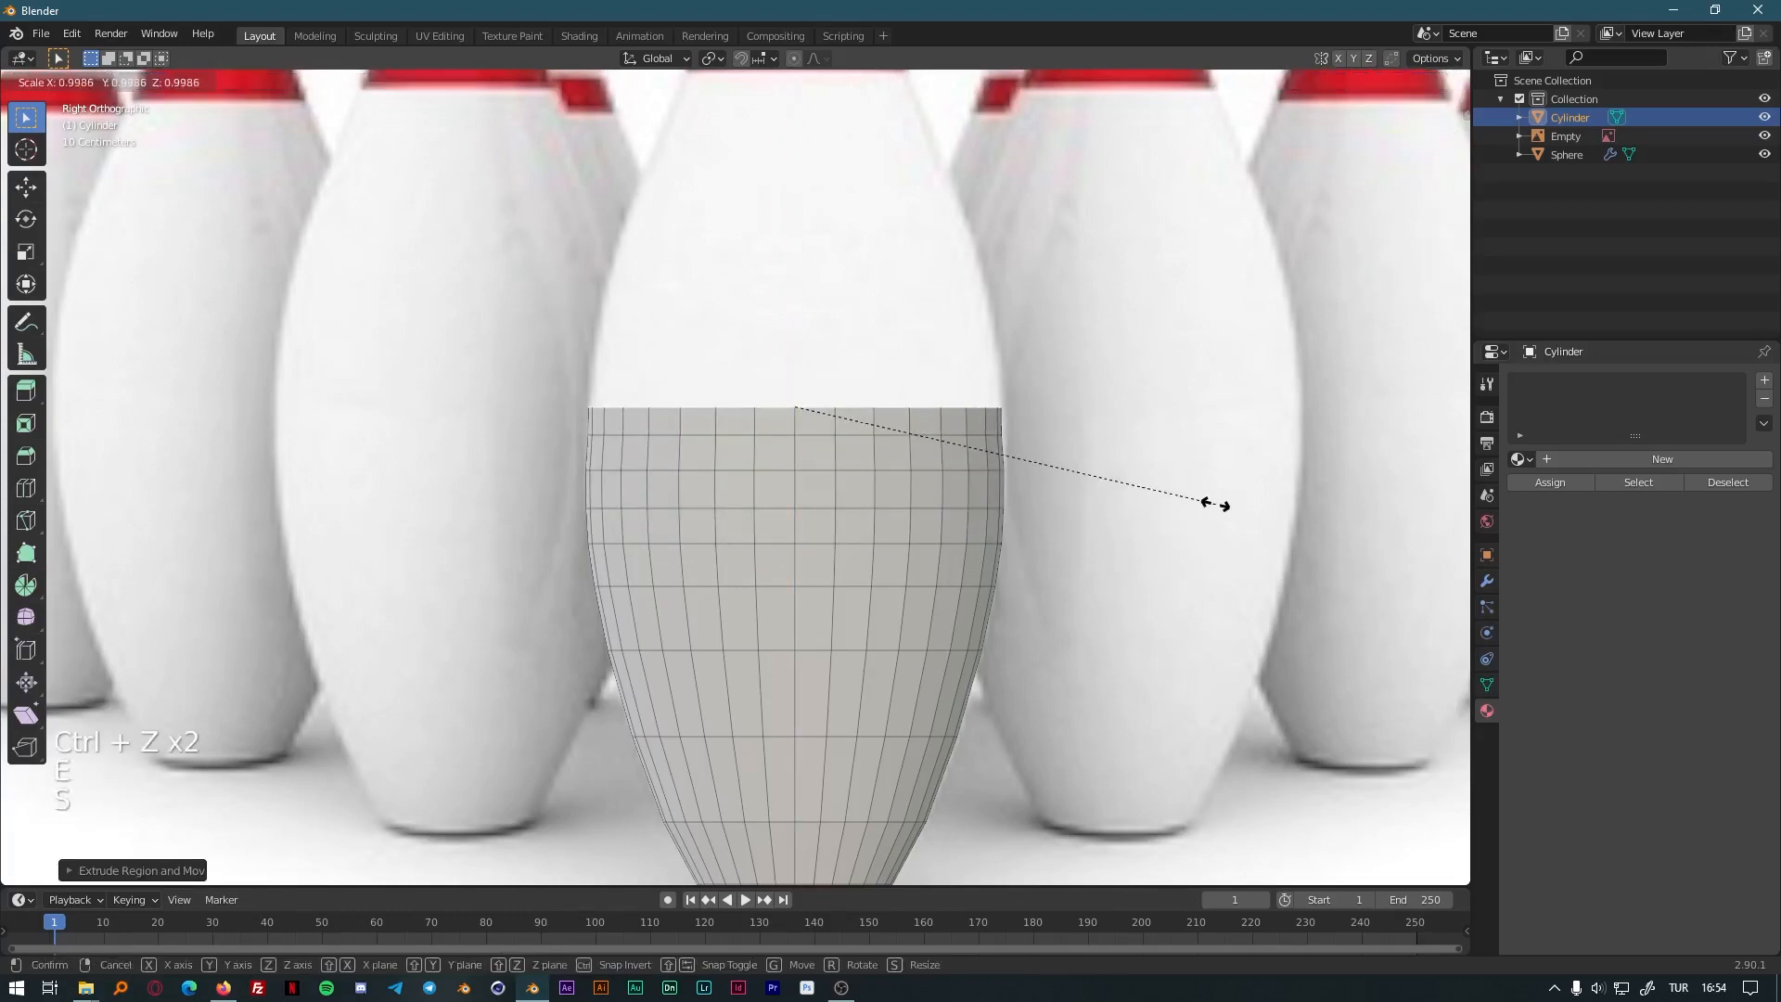
click(1224, 498)
key(e)
click(1230, 461)
key(s)
click(1228, 460)
Extrude another ring along the upper belly and narrow it to the pin's outline.
key(e)
click(1236, 429)
key(s)
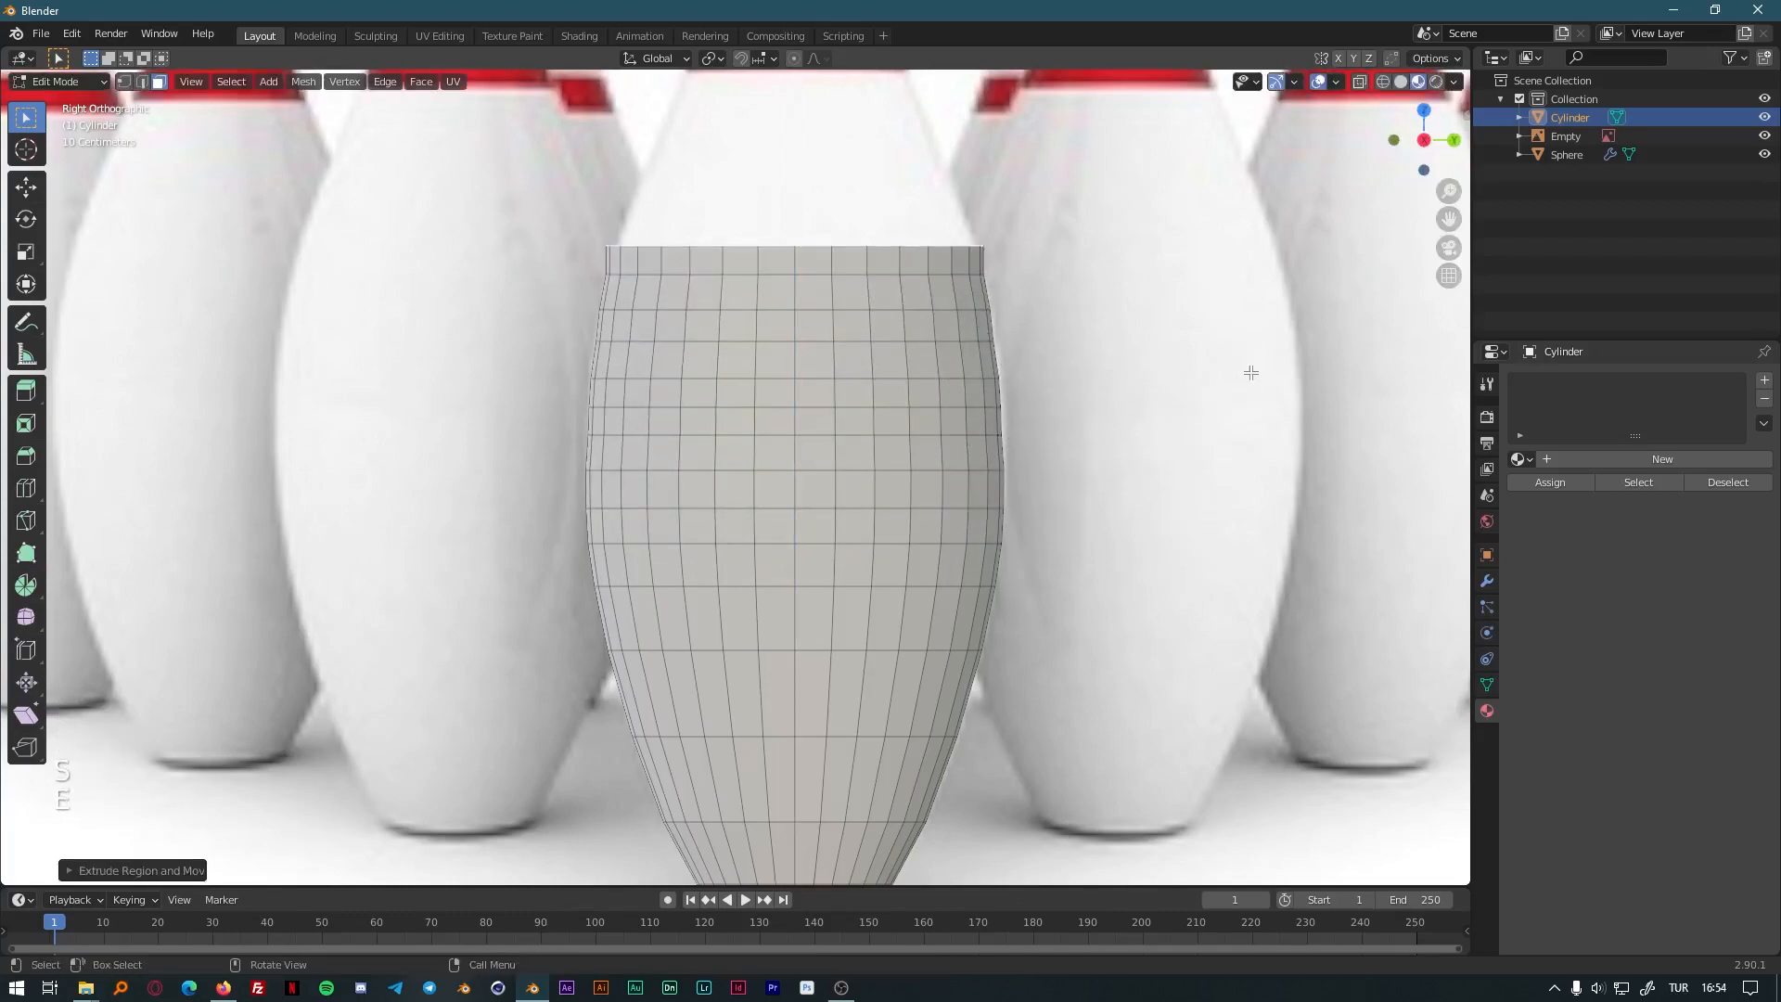
click(1201, 322)
Extrude the top face up the pin's shoulder and scale it to the narrowing outline beneath the red stripes.
shift+middle_drag(1178, 324, 1141, 547)
scroll(1094, 483, up, 4)
shift+middle_drag(1011, 390, 988, 562)
key(e)
click(974, 502)
key(s)
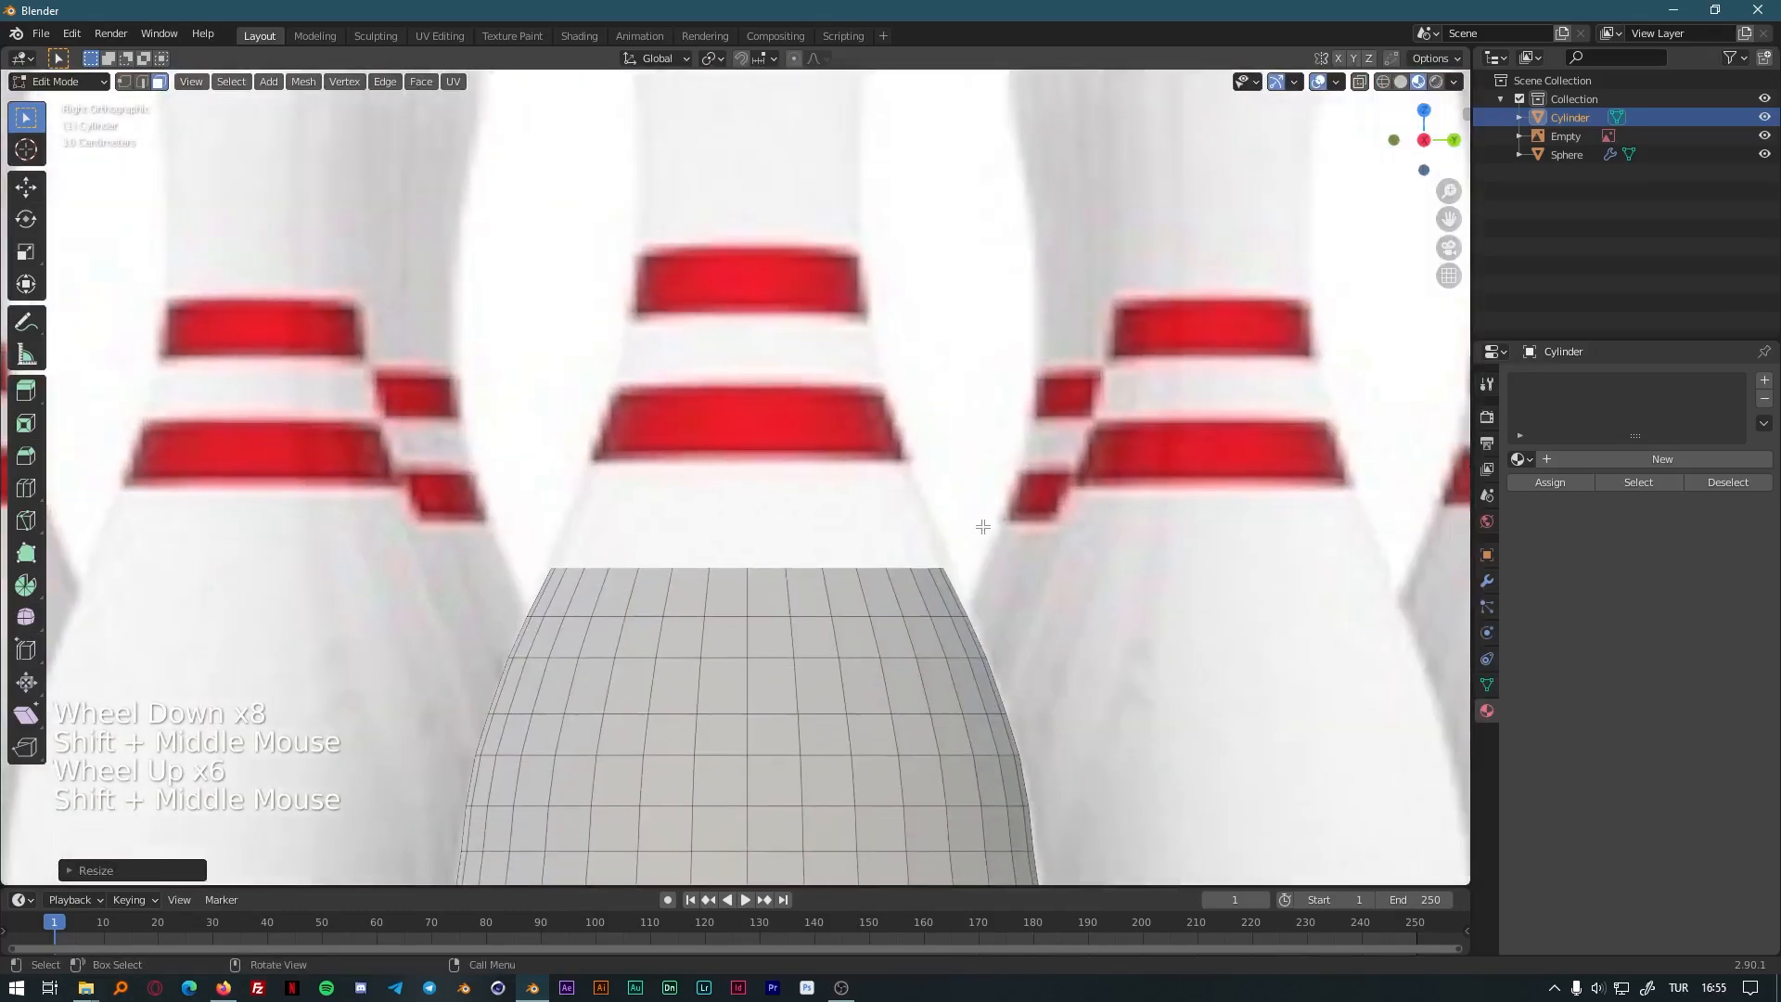
Extrude and narrow the top face in two sections up to the lower edge of the lower red stripe.
key(e)
click(993, 463)
key(s)
click(970, 483)
key(e)
click(976, 445)
key(s)
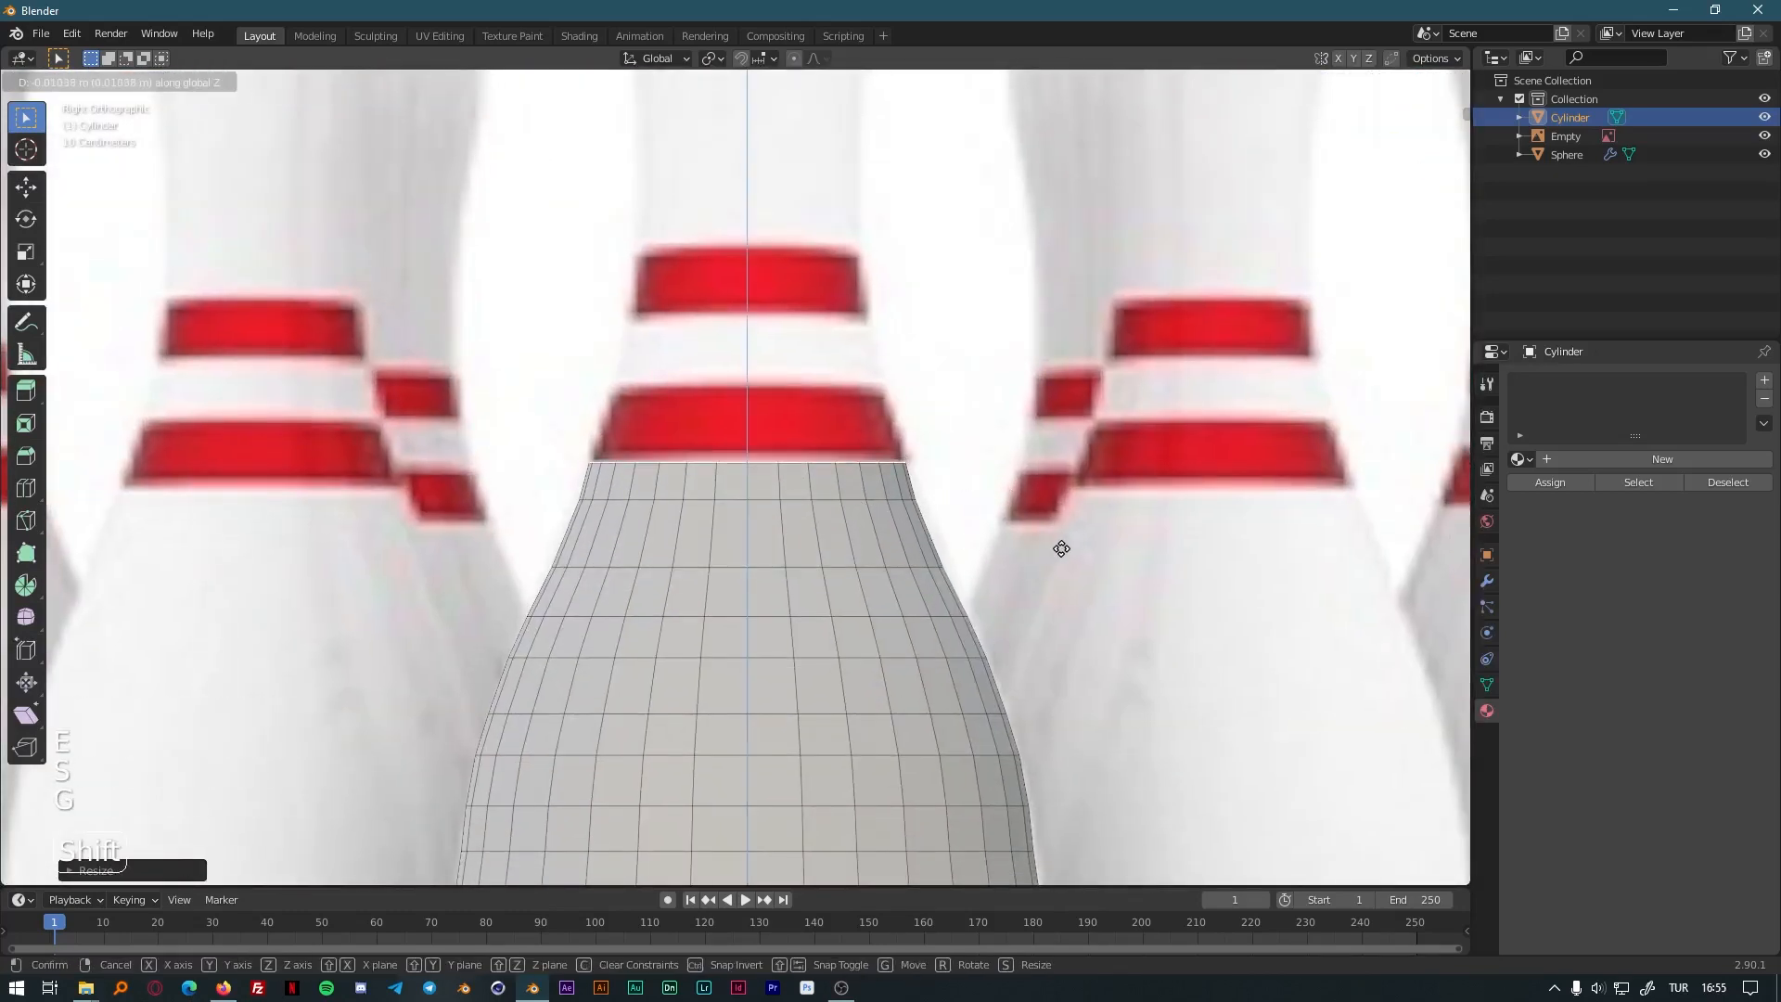
Extrude the top face twice across the lower red stripe, narrowing each ring up to the stripe's upper edge.
key(e)
click(1102, 574)
key(s)
click(1141, 527)
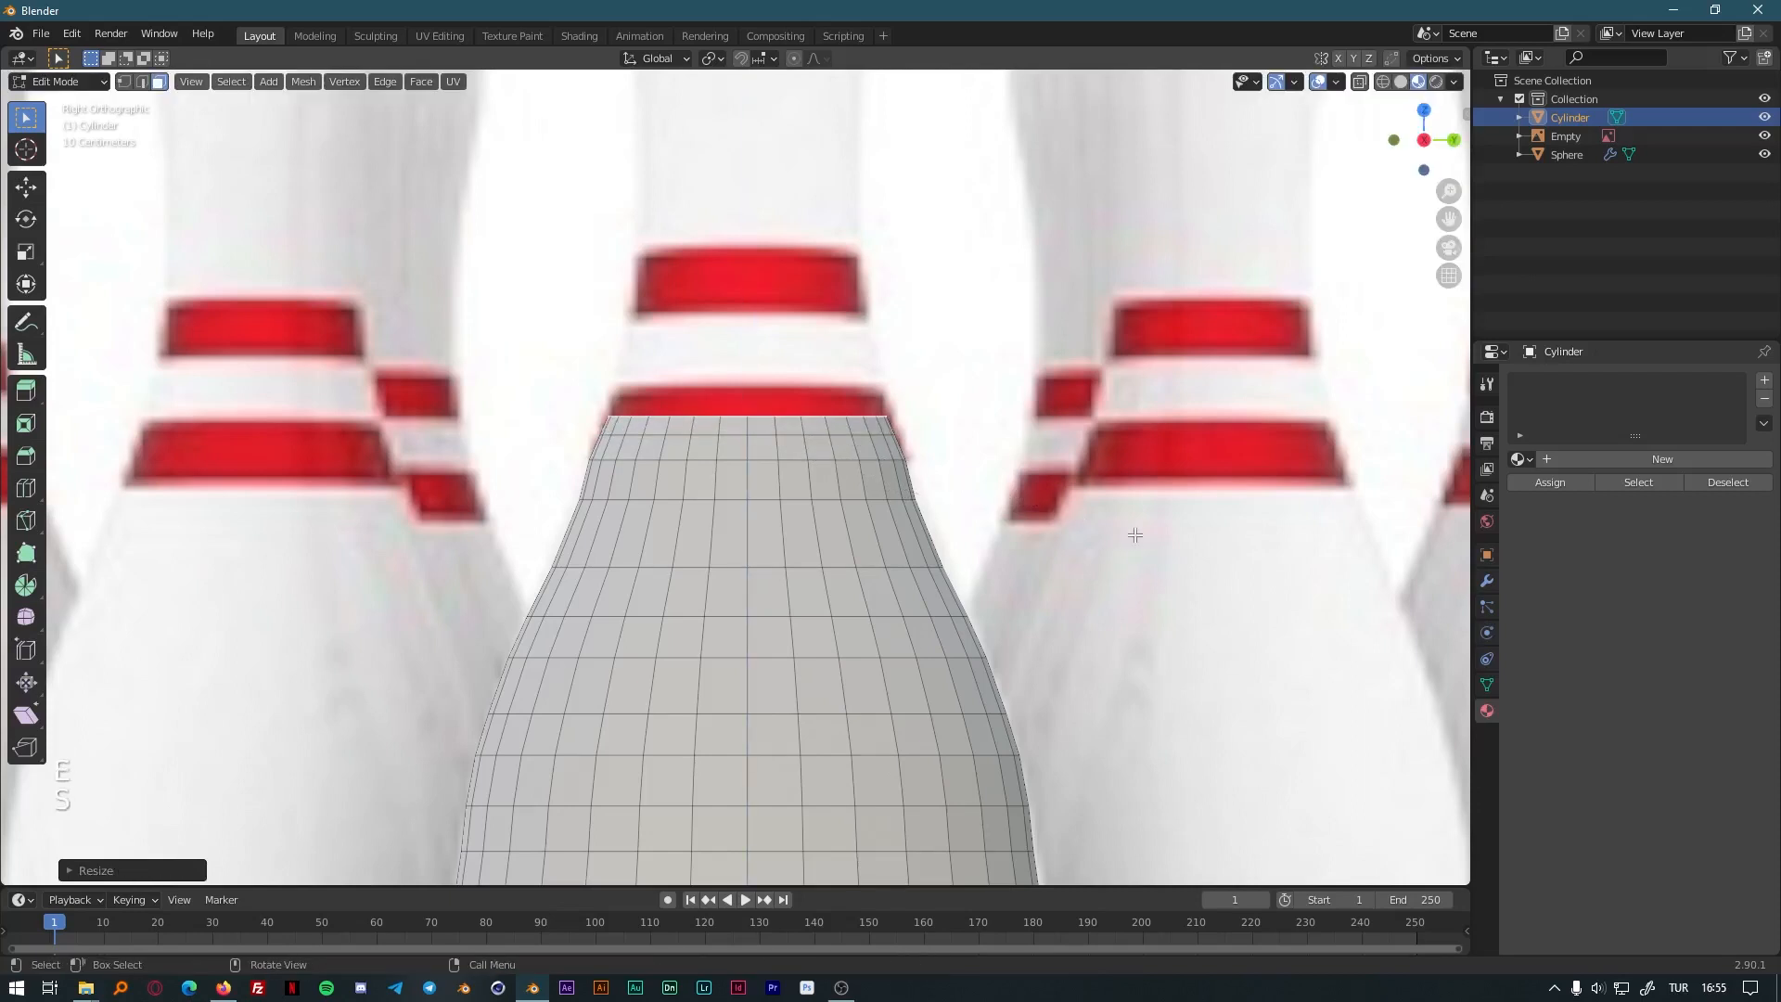
key(e)
click(1149, 492)
key(s)
click(1137, 493)
Extrude the top face to the lower edge of the upper red stripe and scale it to the neck's width.
scroll(1067, 482, down, 9)
middle_drag(1067, 482, 1039, 464)
click(1420, 169)
scroll(1020, 464, up, 15)
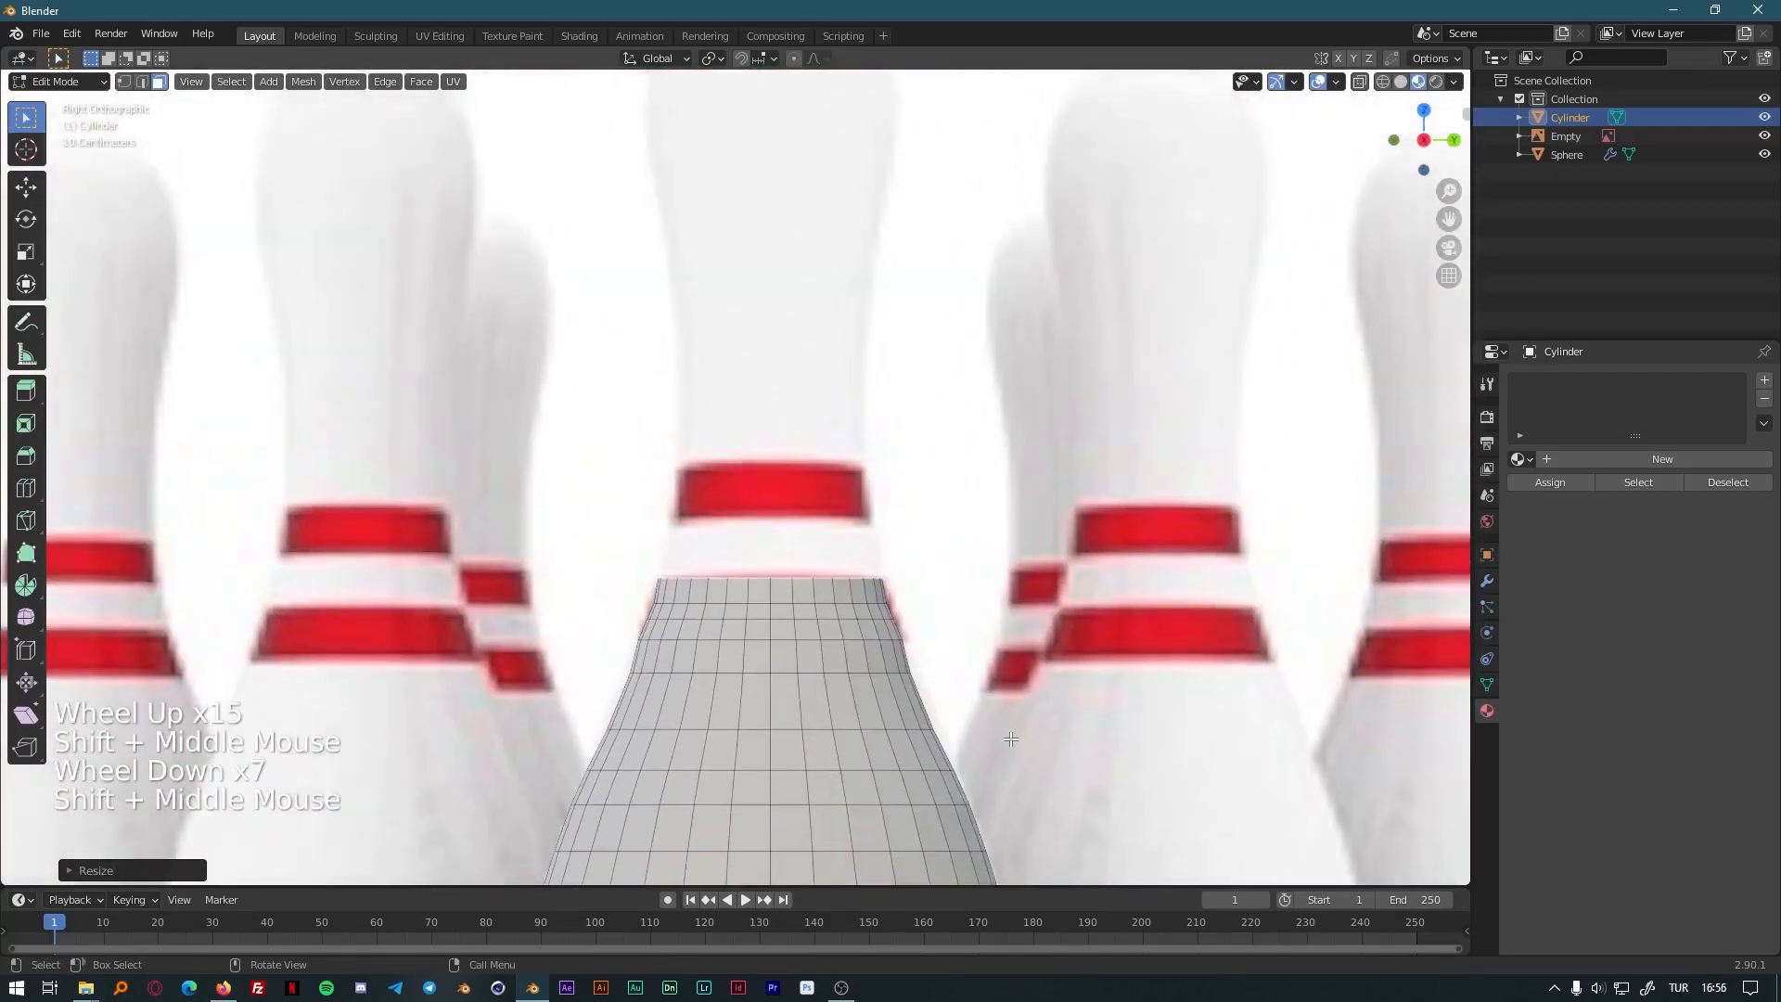
key(e)
click(1160, 564)
key(s)
click(1100, 560)
key(s)
click(1143, 566)
Extrude two rings over and just above the upper red stripe, tapering them slightly to the neck's outline.
key(e)
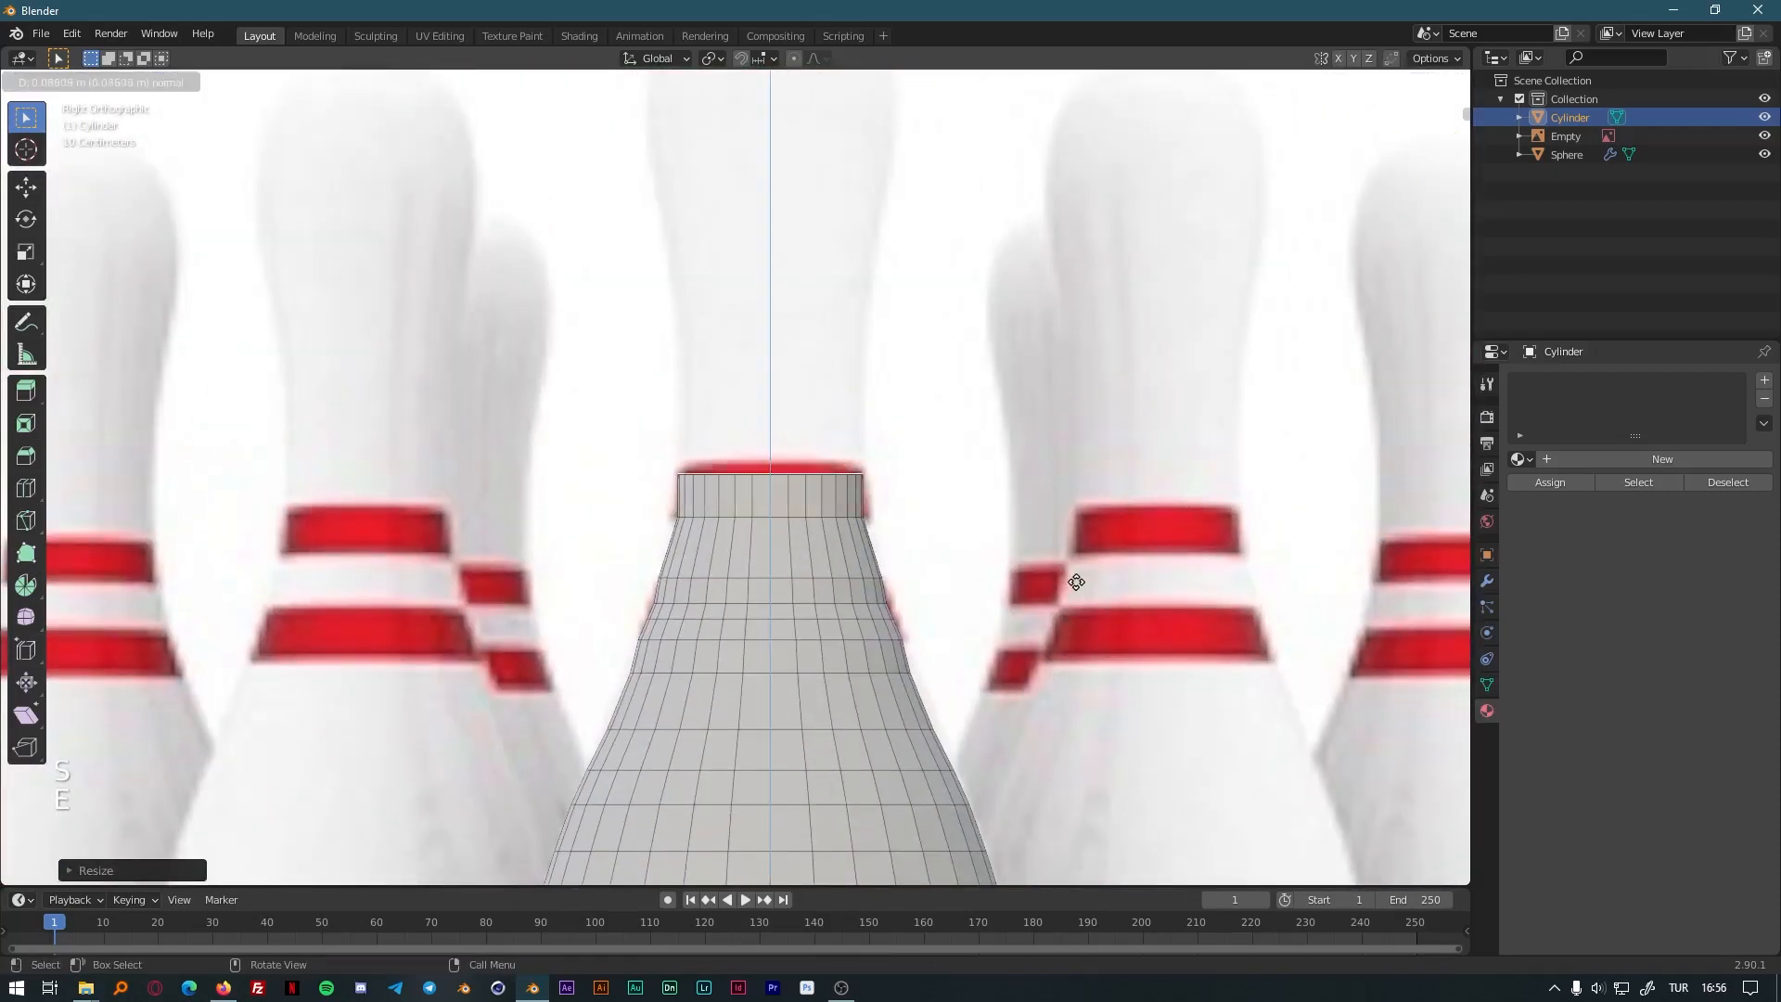
click(1109, 568)
key(s)
click(1115, 551)
key(e)
click(1171, 524)
key(s)
click(1164, 538)
Extrude the neck upward in several sections and widen the upper rings to the base of the pin's head.
key(e)
click(1113, 519)
key(e)
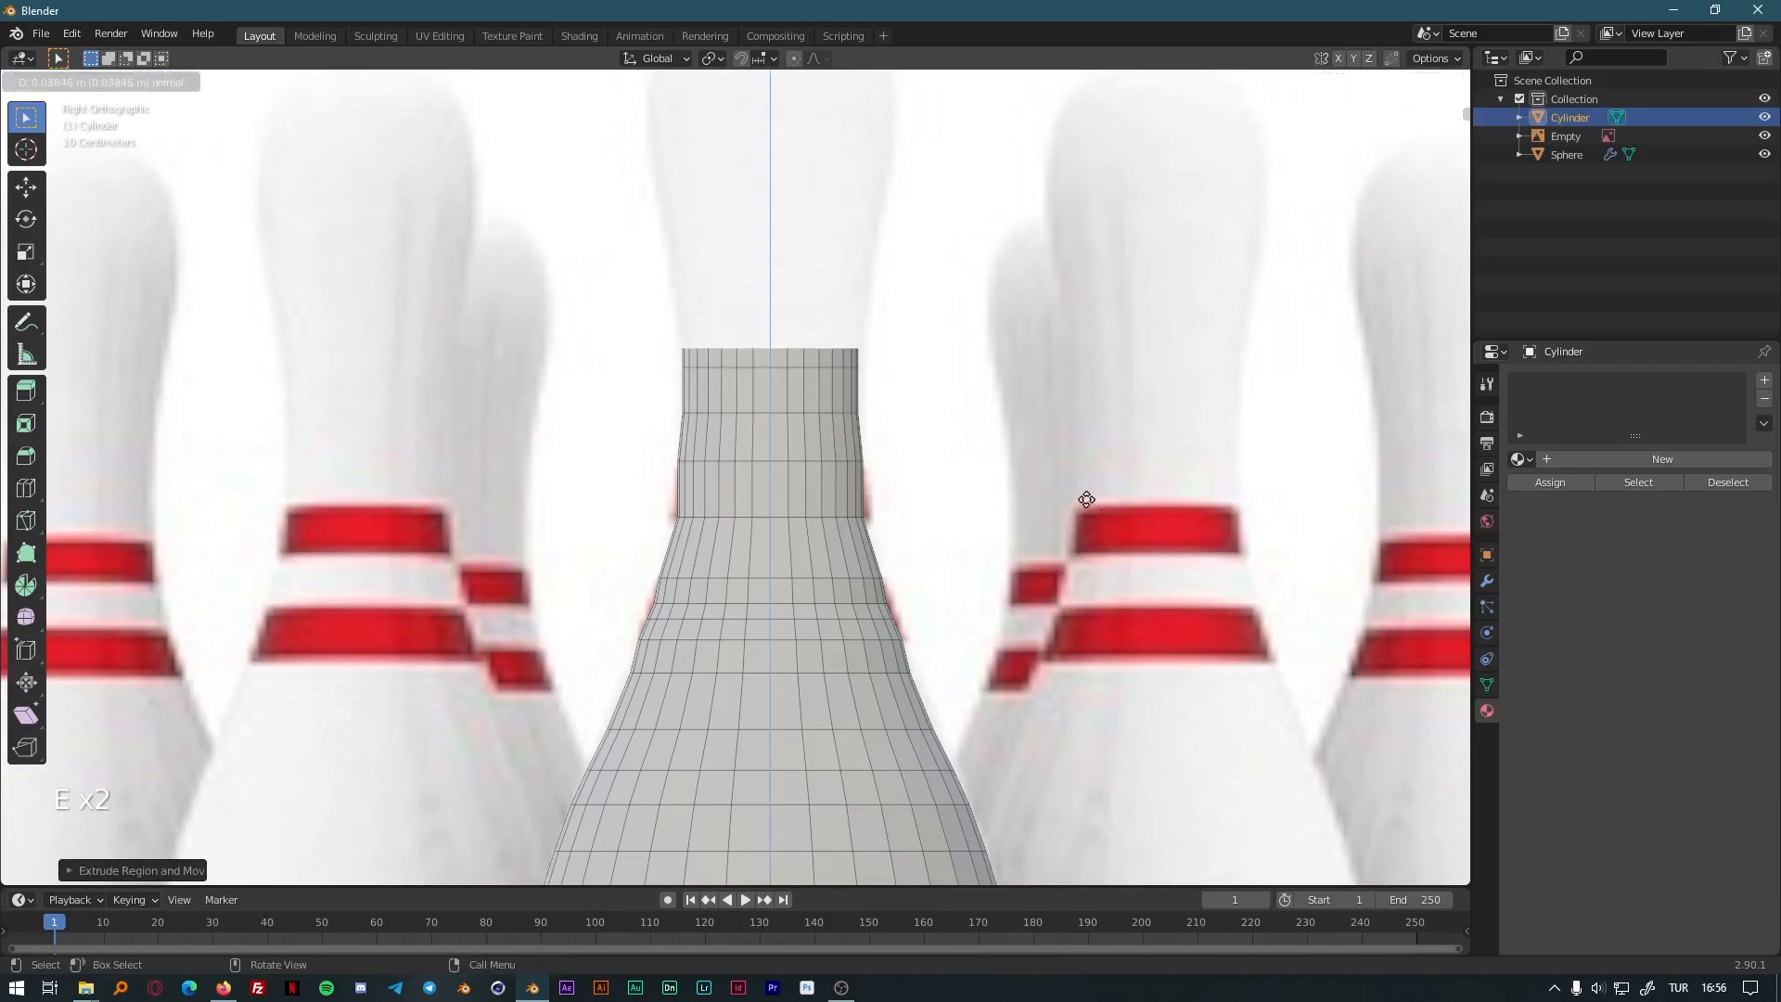
key(e)
click(1076, 623)
key(s)
click(1104, 616)
key(e)
click(1118, 564)
key(s)
click(1159, 530)
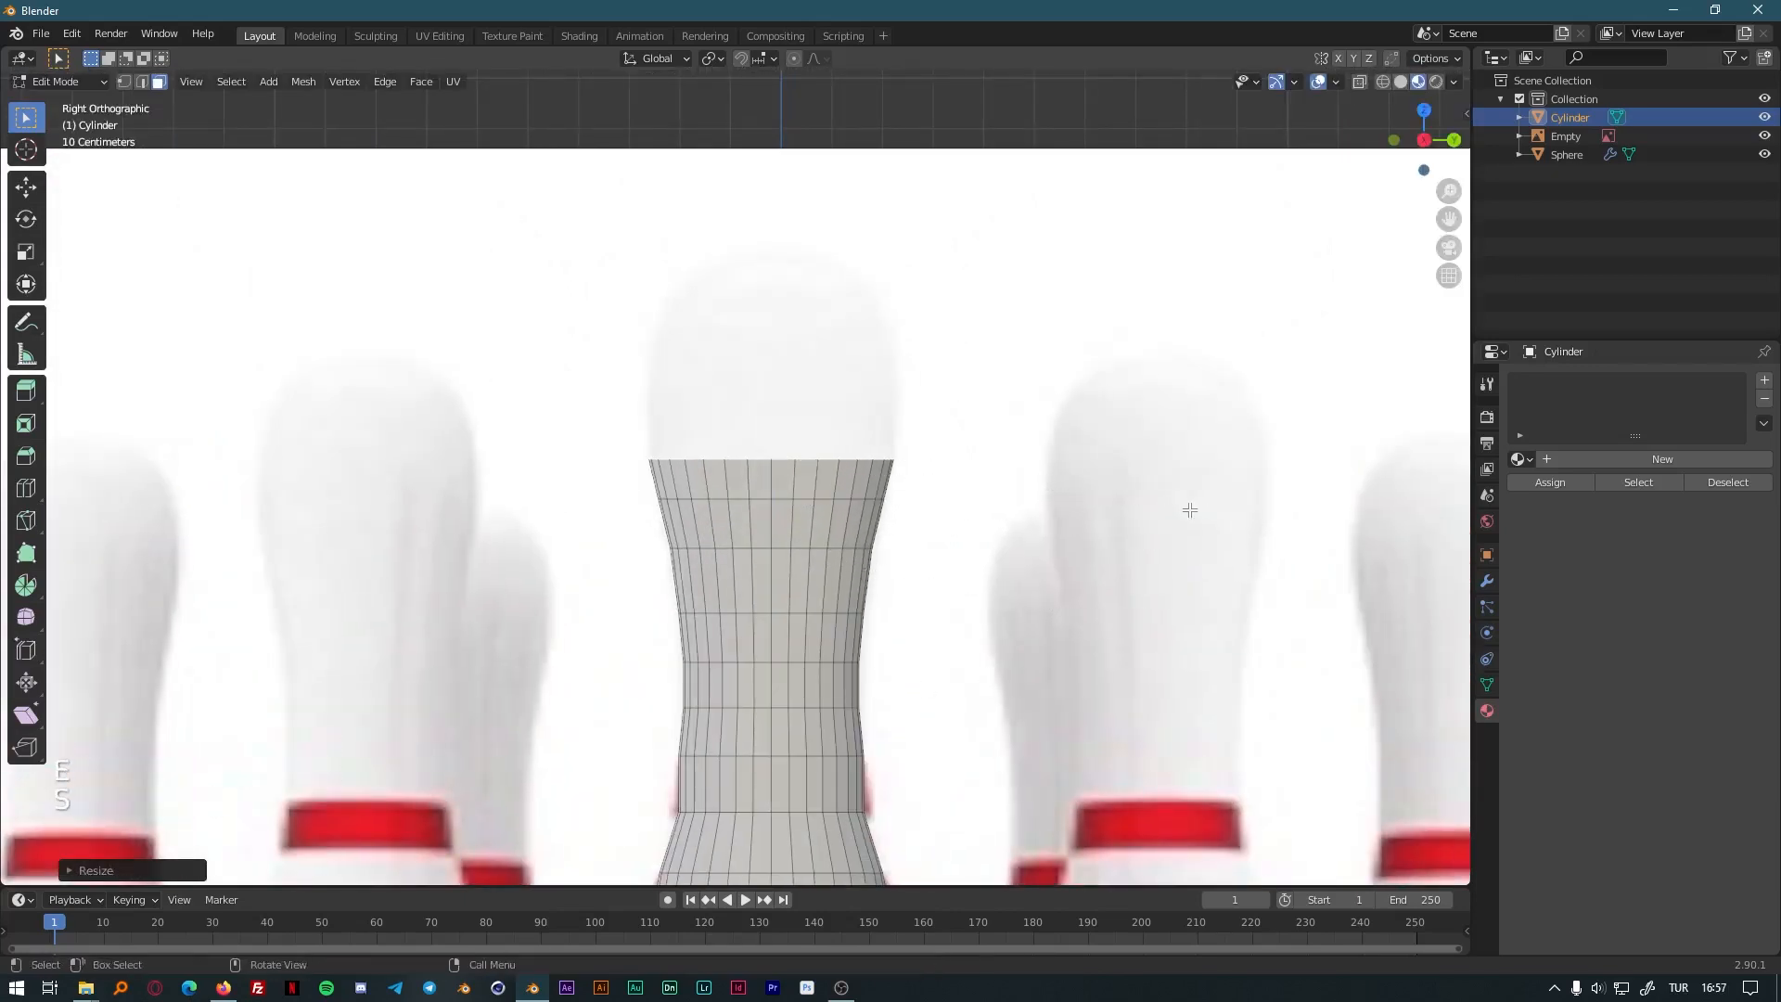
Extrude the pin's head upward in sections, scaling the rings inward as the outline starts to round off.
key(e)
click(1209, 475)
key(s)
click(1196, 482)
key(e)
click(1171, 469)
scroll(1080, 538, down, 3)
key(s)
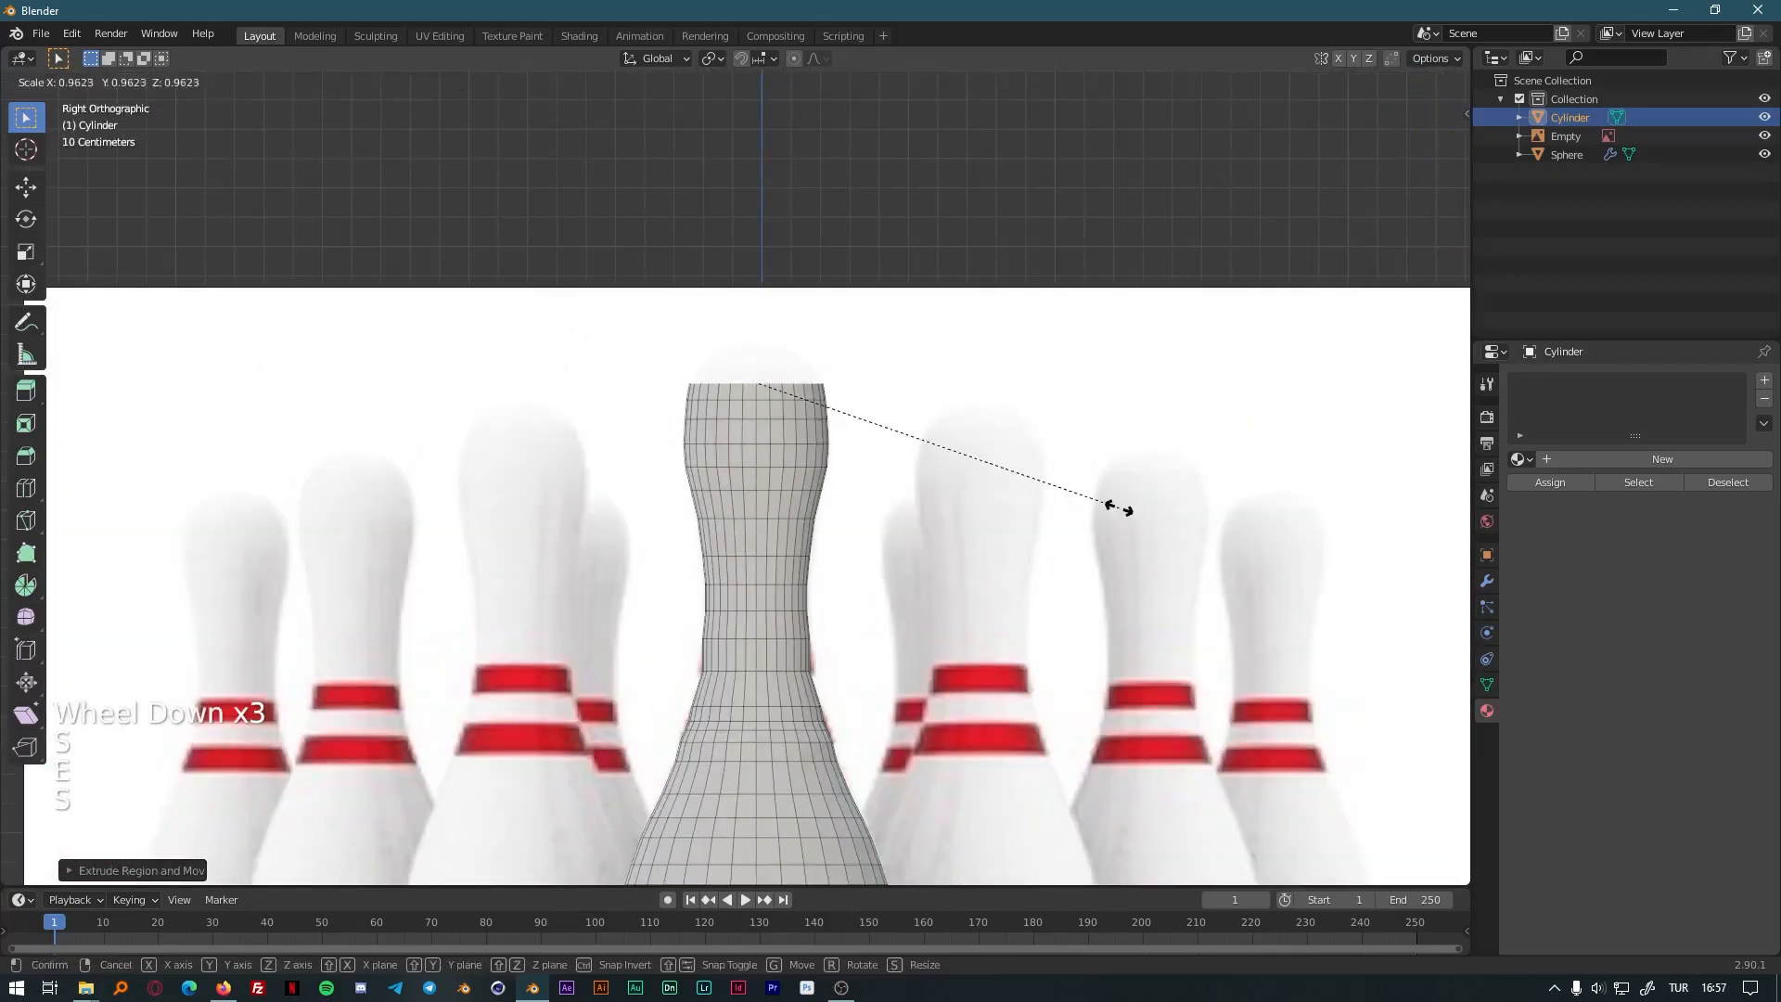
click(1064, 436)
Extrude the top face close to the crown of the head and shrink it to the rounded outline.
scroll(1076, 435, up, 7)
shift+middle_drag(1224, 399, 1217, 675)
key(e)
click(1220, 609)
scroll(1205, 594, down, 7)
key(s)
click(812, 403)
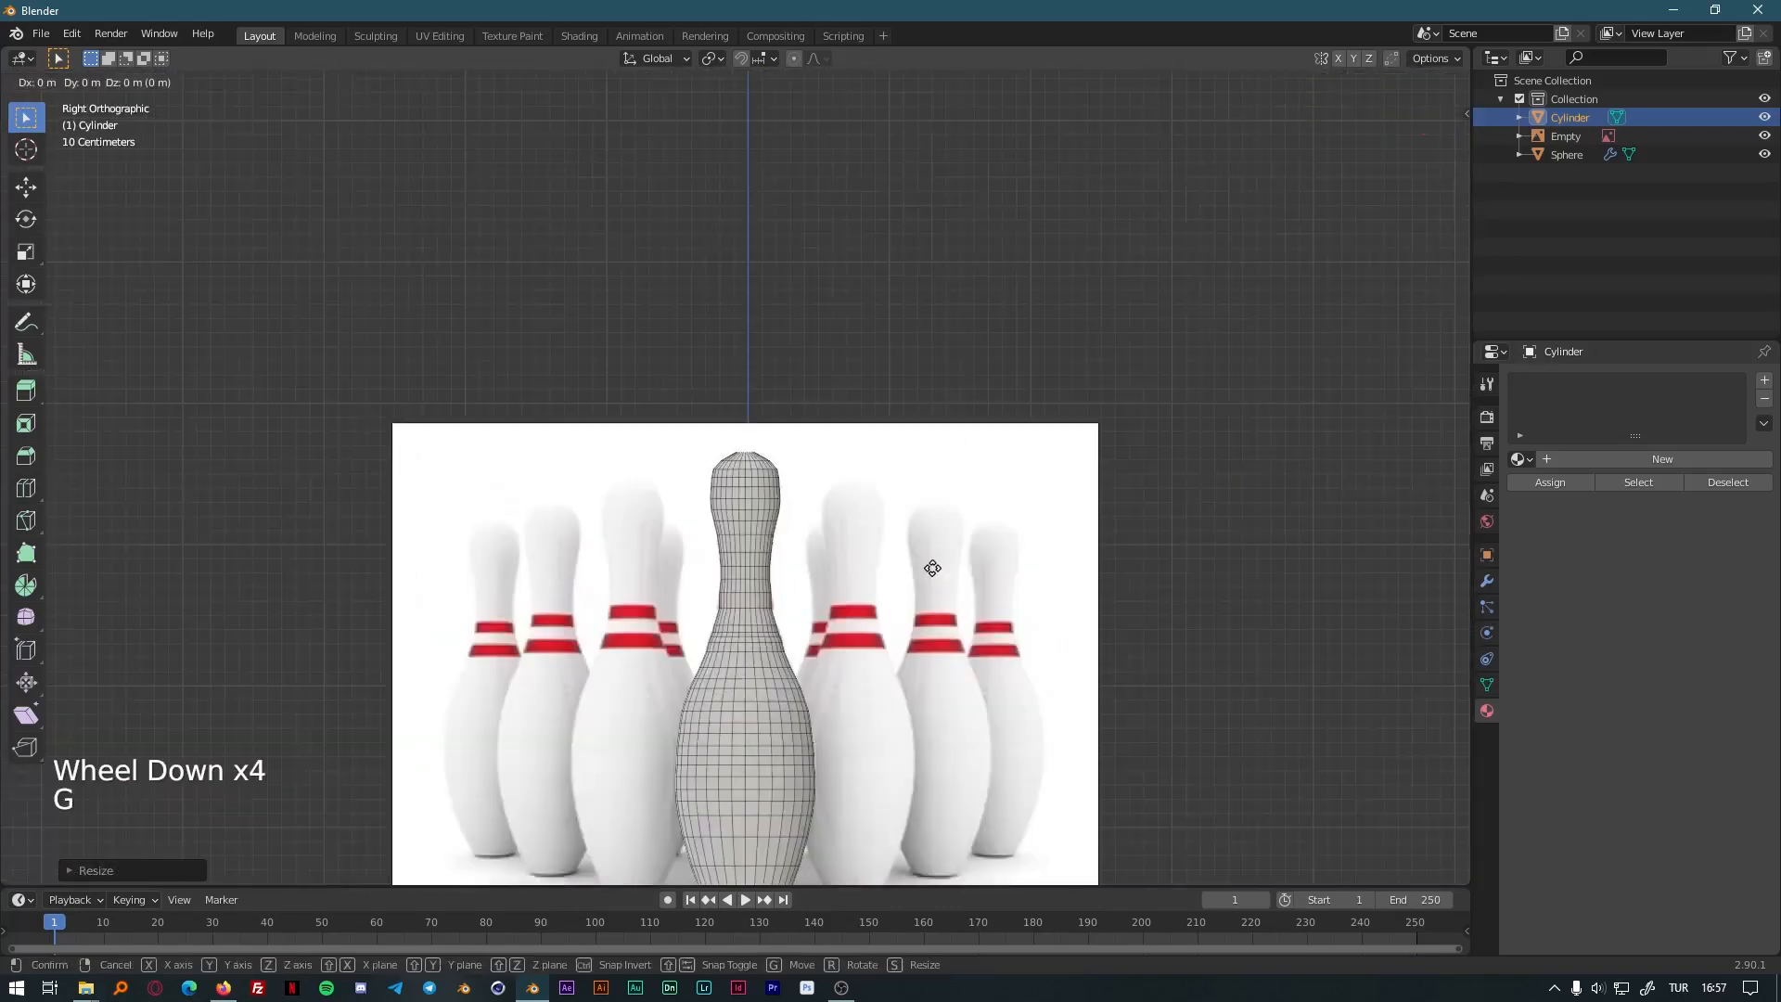
Close the crown with a final extrusion, shrinking the top face and moving it to the tip of the head.
key(e)
click(1041, 670)
key(s)
click(855, 599)
key(g)
click(863, 595)
Return to Object Mode and move the reference image along Y, clear of the modelled pin.
scroll(960, 505, down, 12)
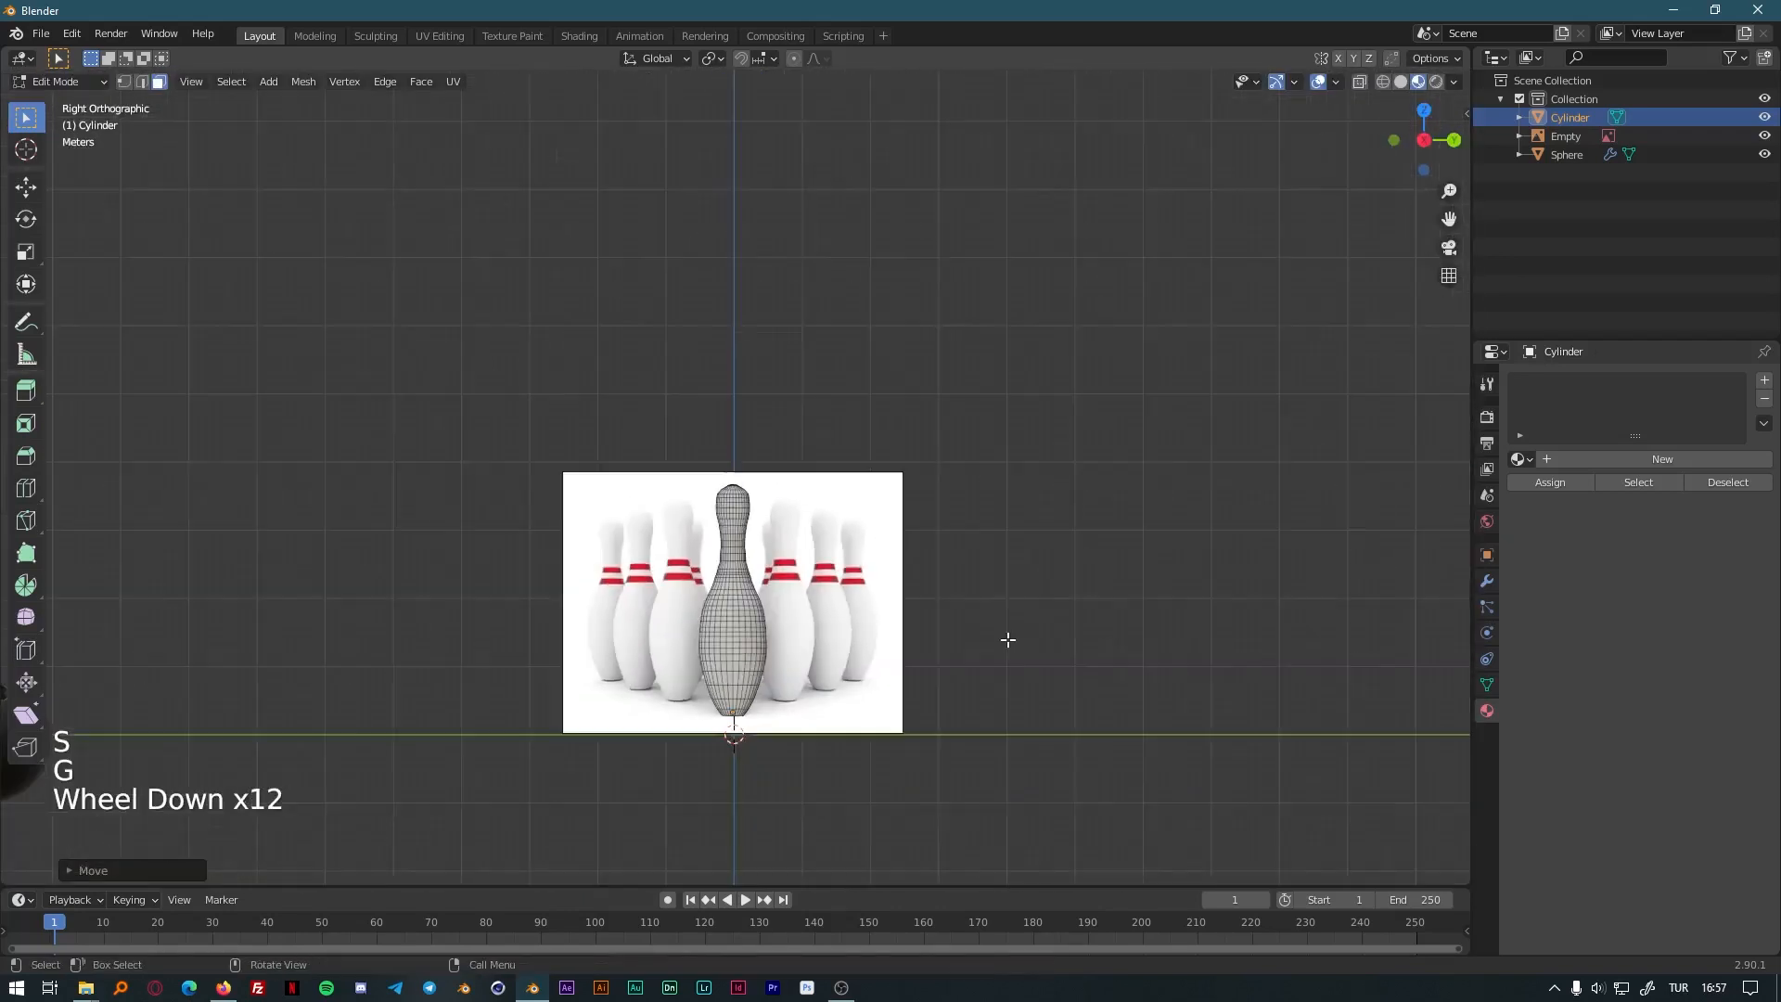
middle_drag(1096, 651, 816, 680)
key(Tab)
click(788, 760)
click(816, 681)
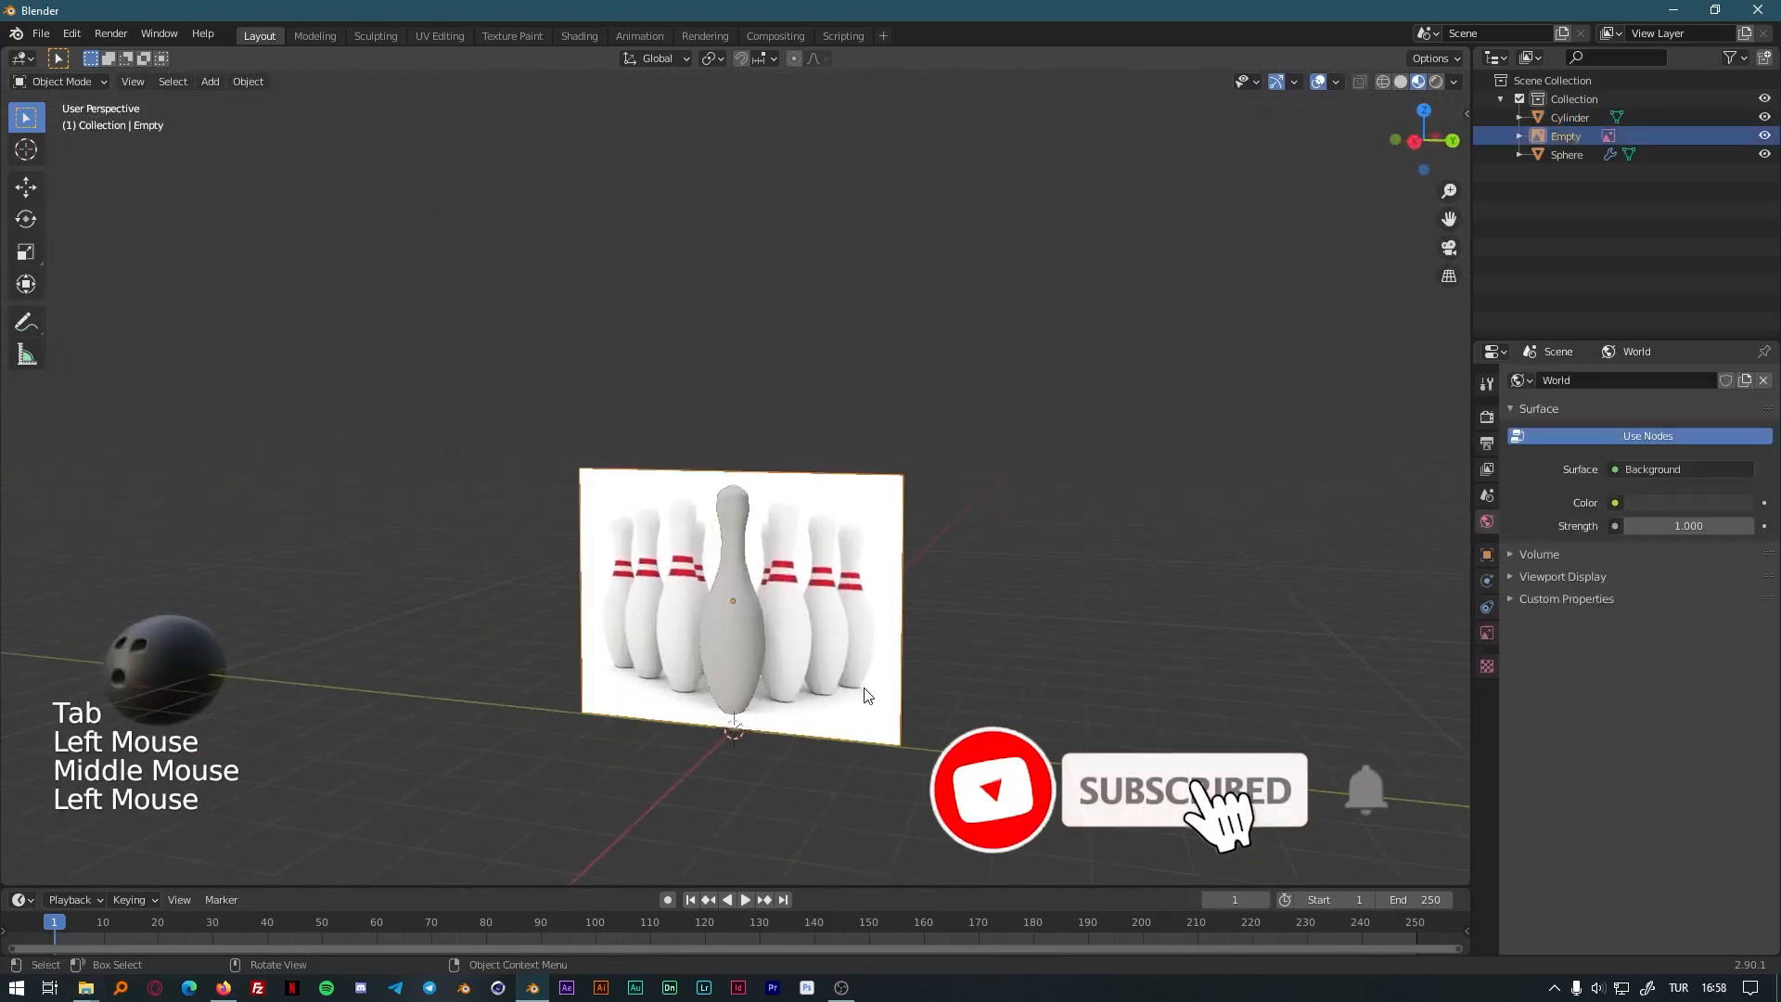
key(g)
key(y)
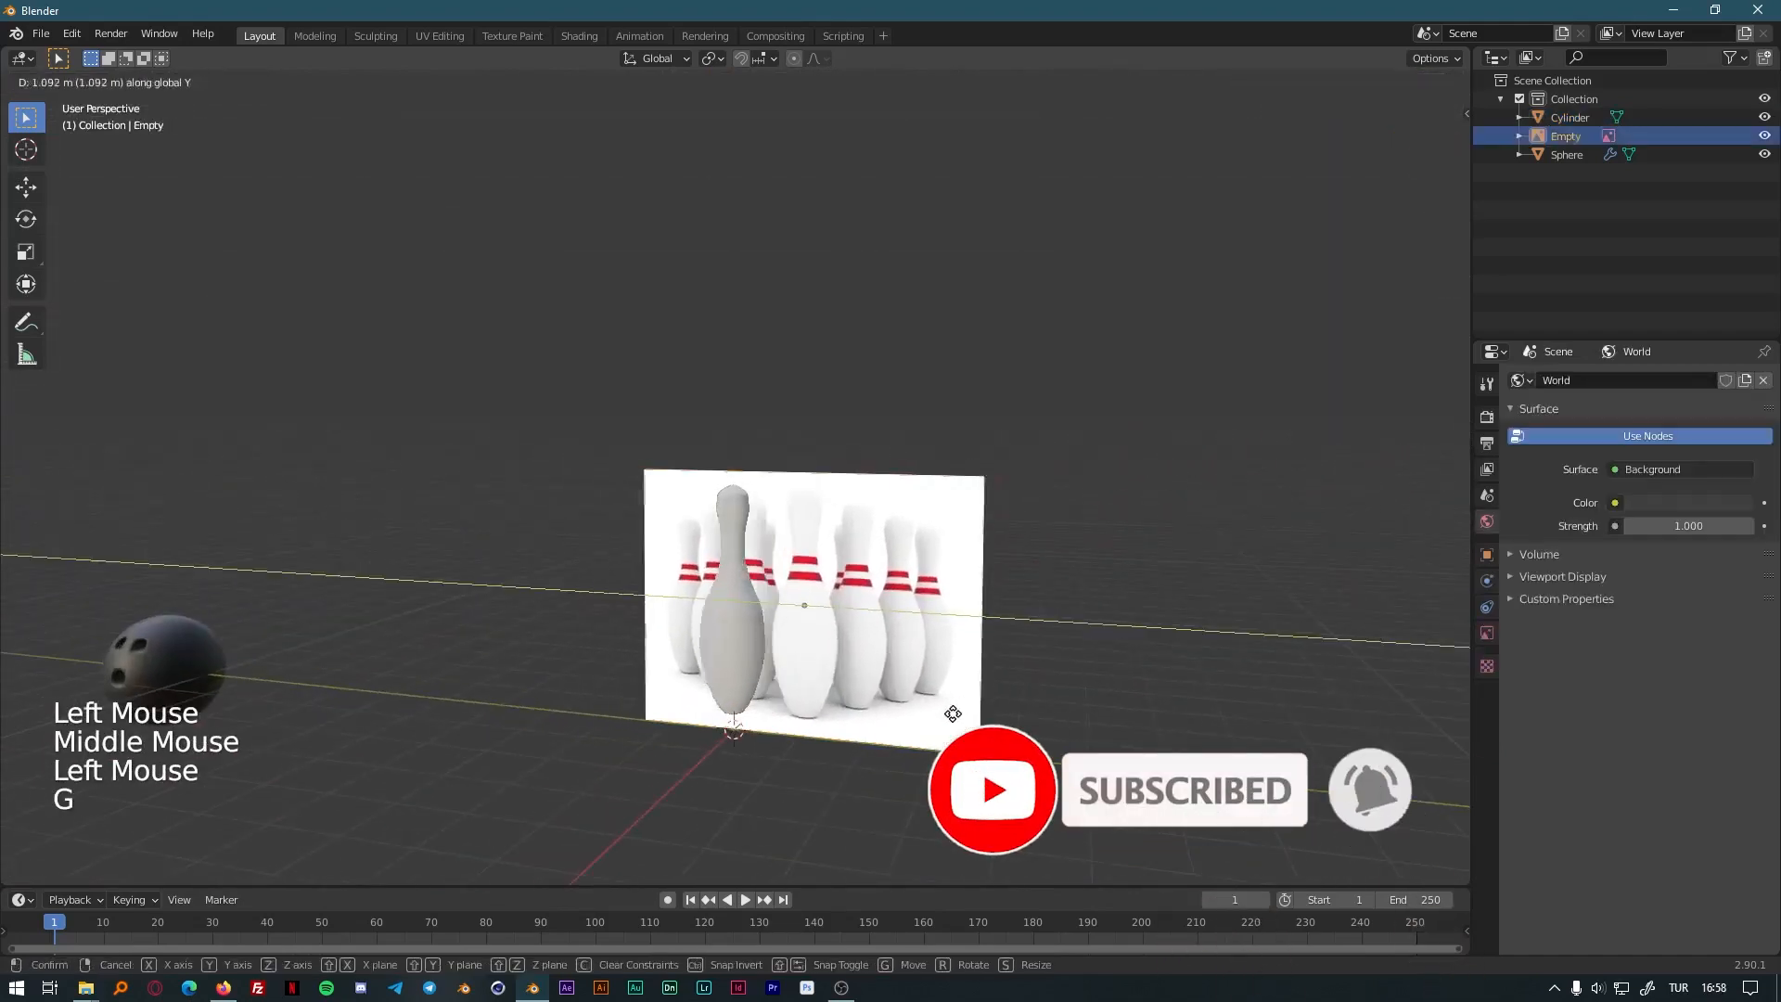
click(1315, 805)
Select the pin and add a Subdivision Surface modifier to it.
mouse_move(787, 745)
middle_down()
mouse_move(912, 799)
mouse_move(1059, 791)
mouse_move(817, 733)
middle_up()
scroll(813, 732, up, 8)
shift+middle_drag(905, 771, 1035, 588)
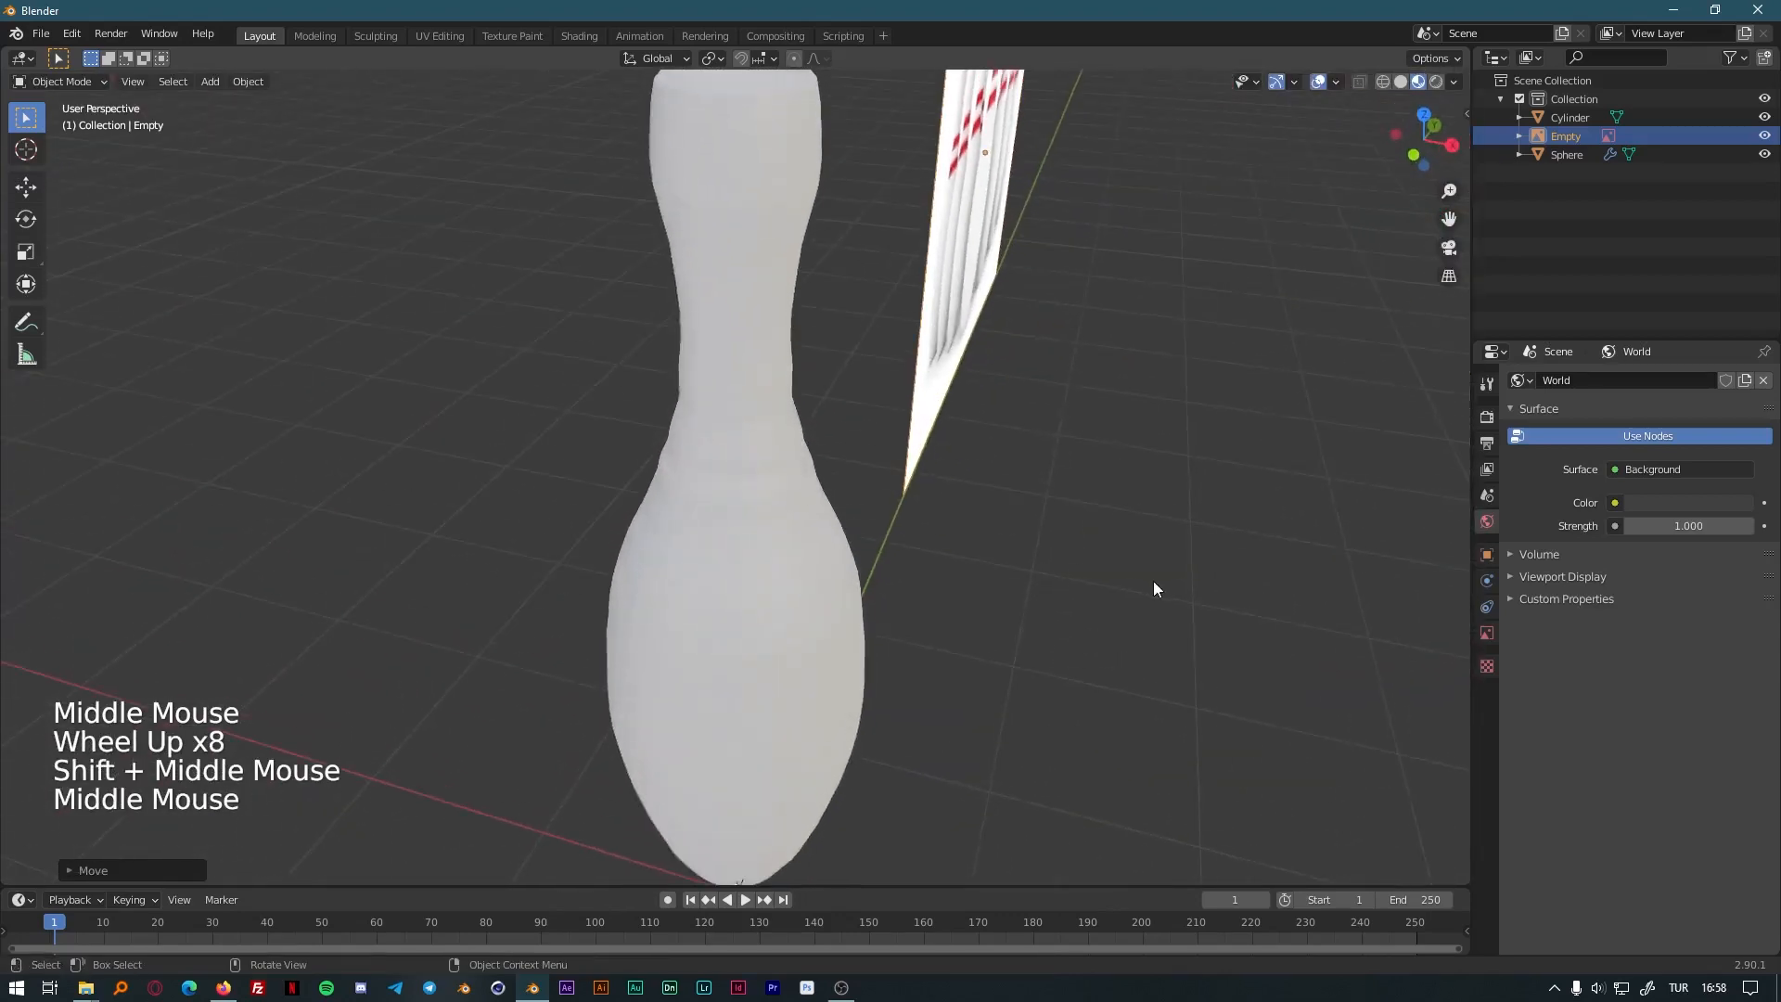
middle_drag(1154, 588, 890, 544)
scroll(946, 561, down, 4)
click(789, 554)
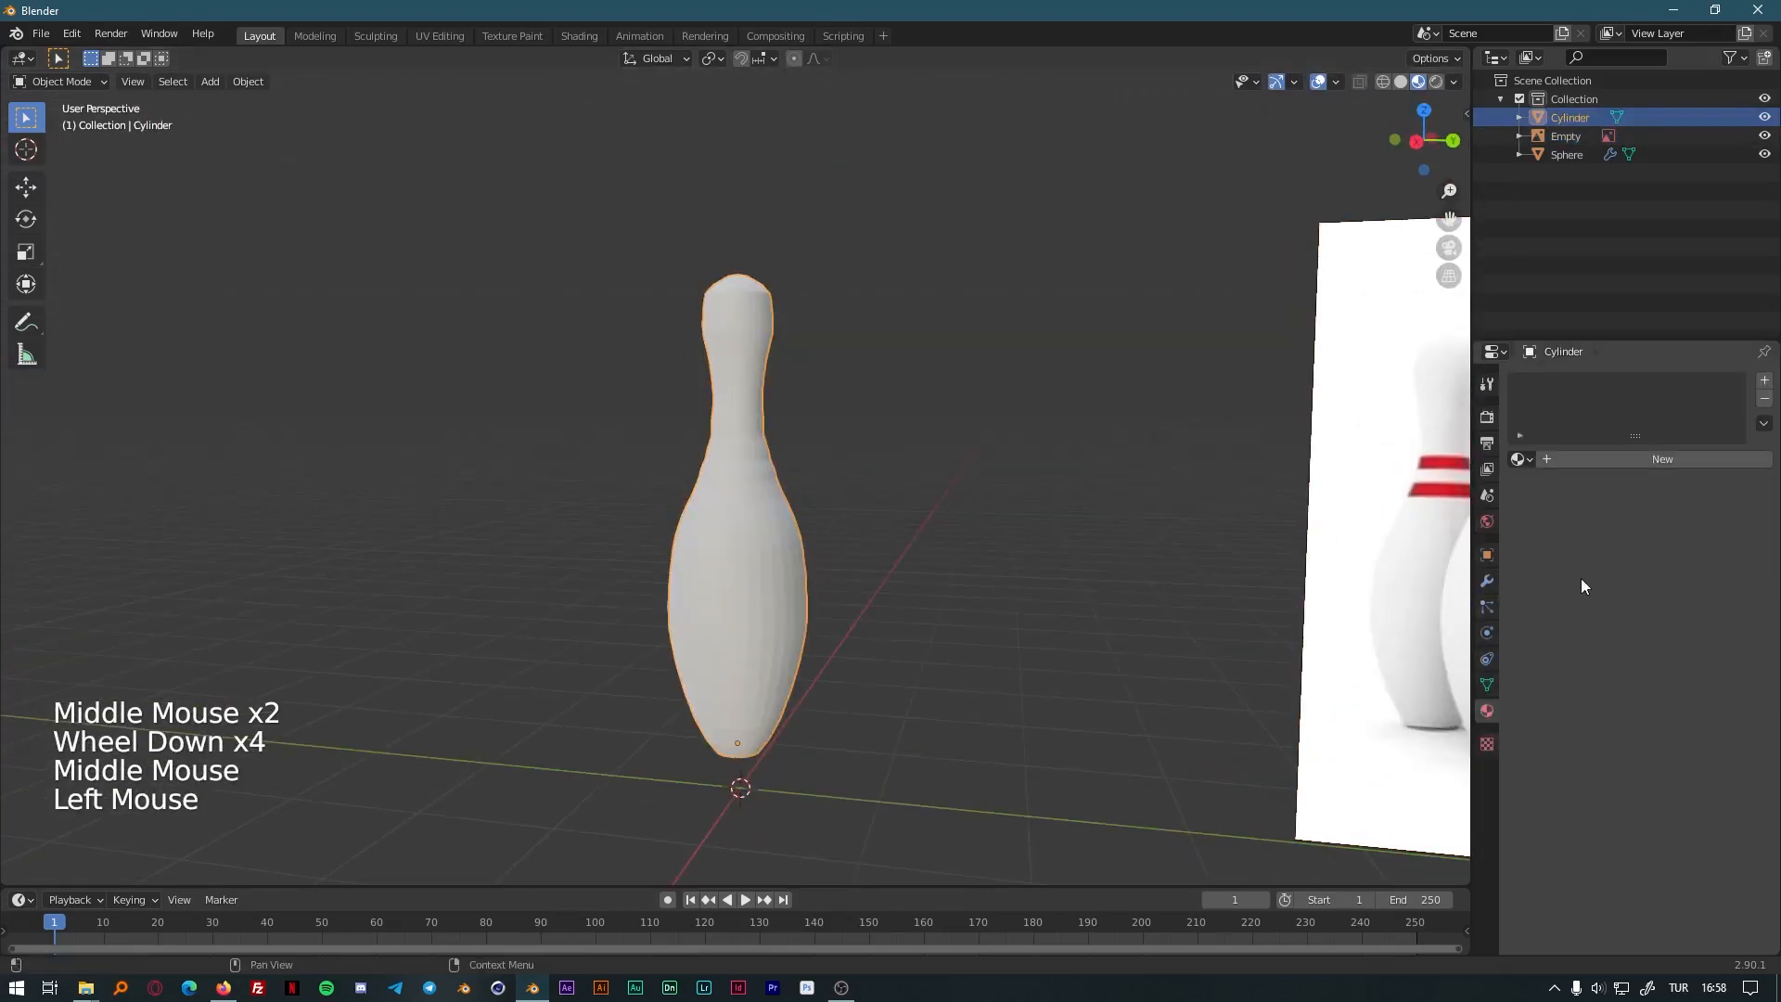
click(1487, 581)
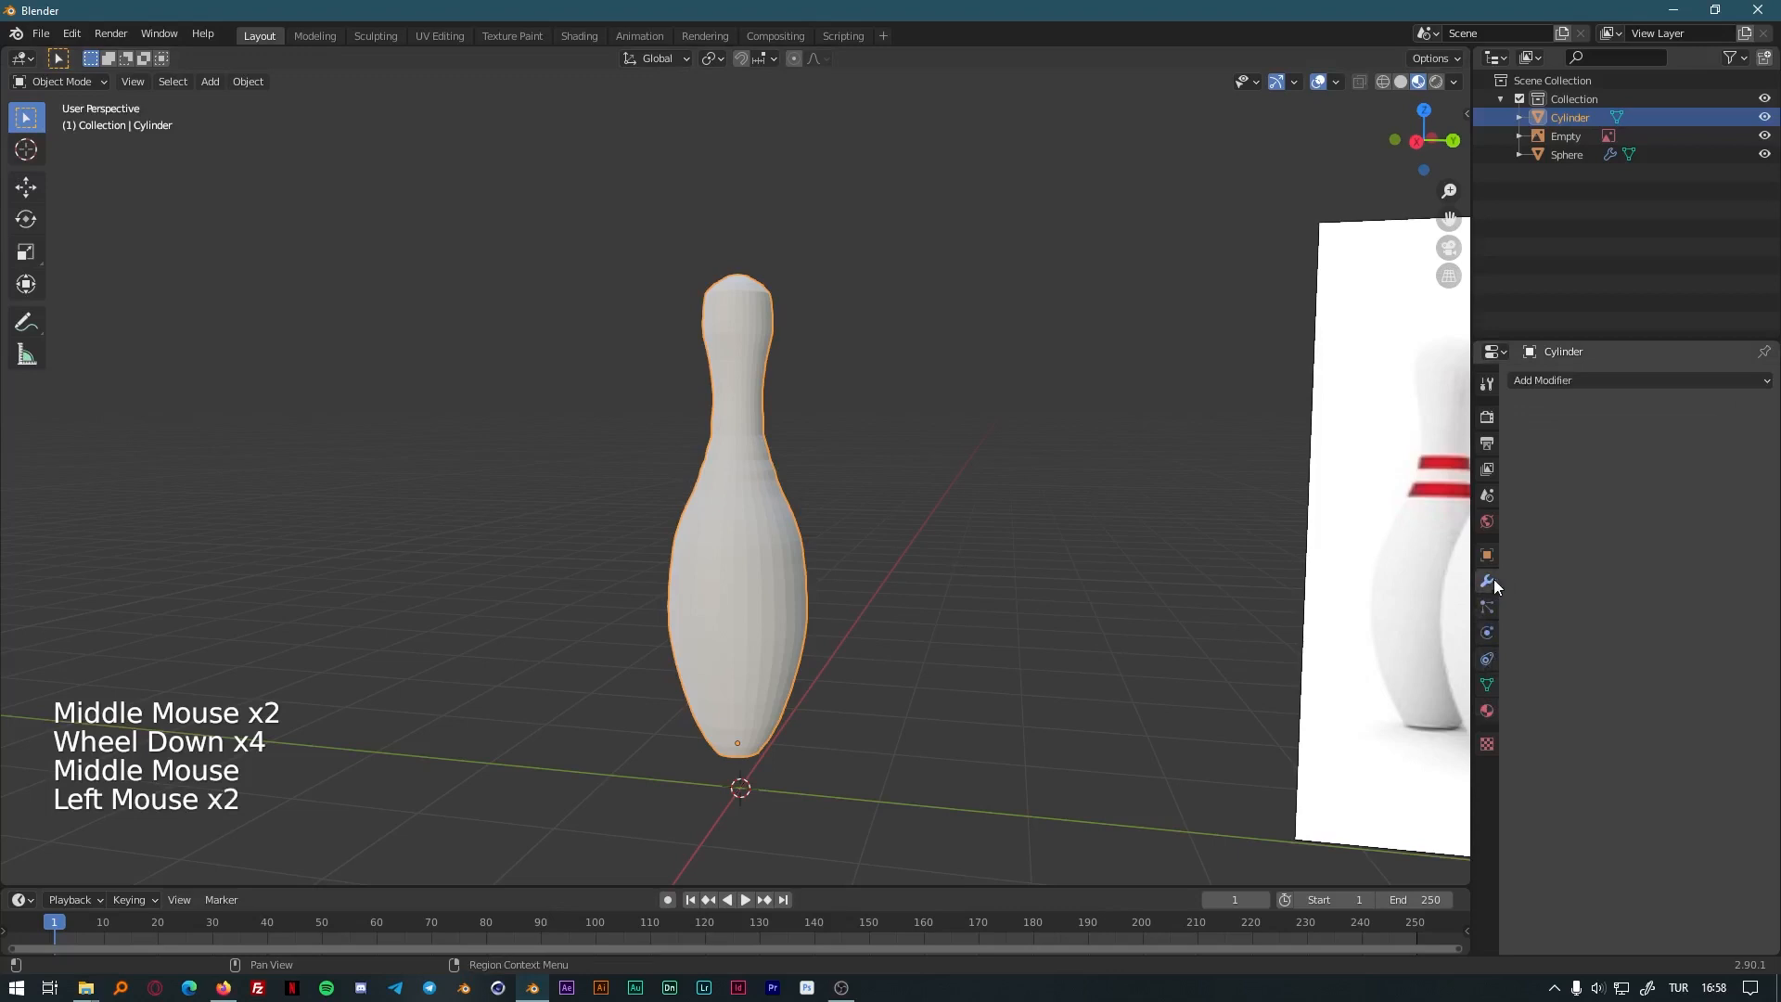
click(1599, 380)
click(1394, 691)
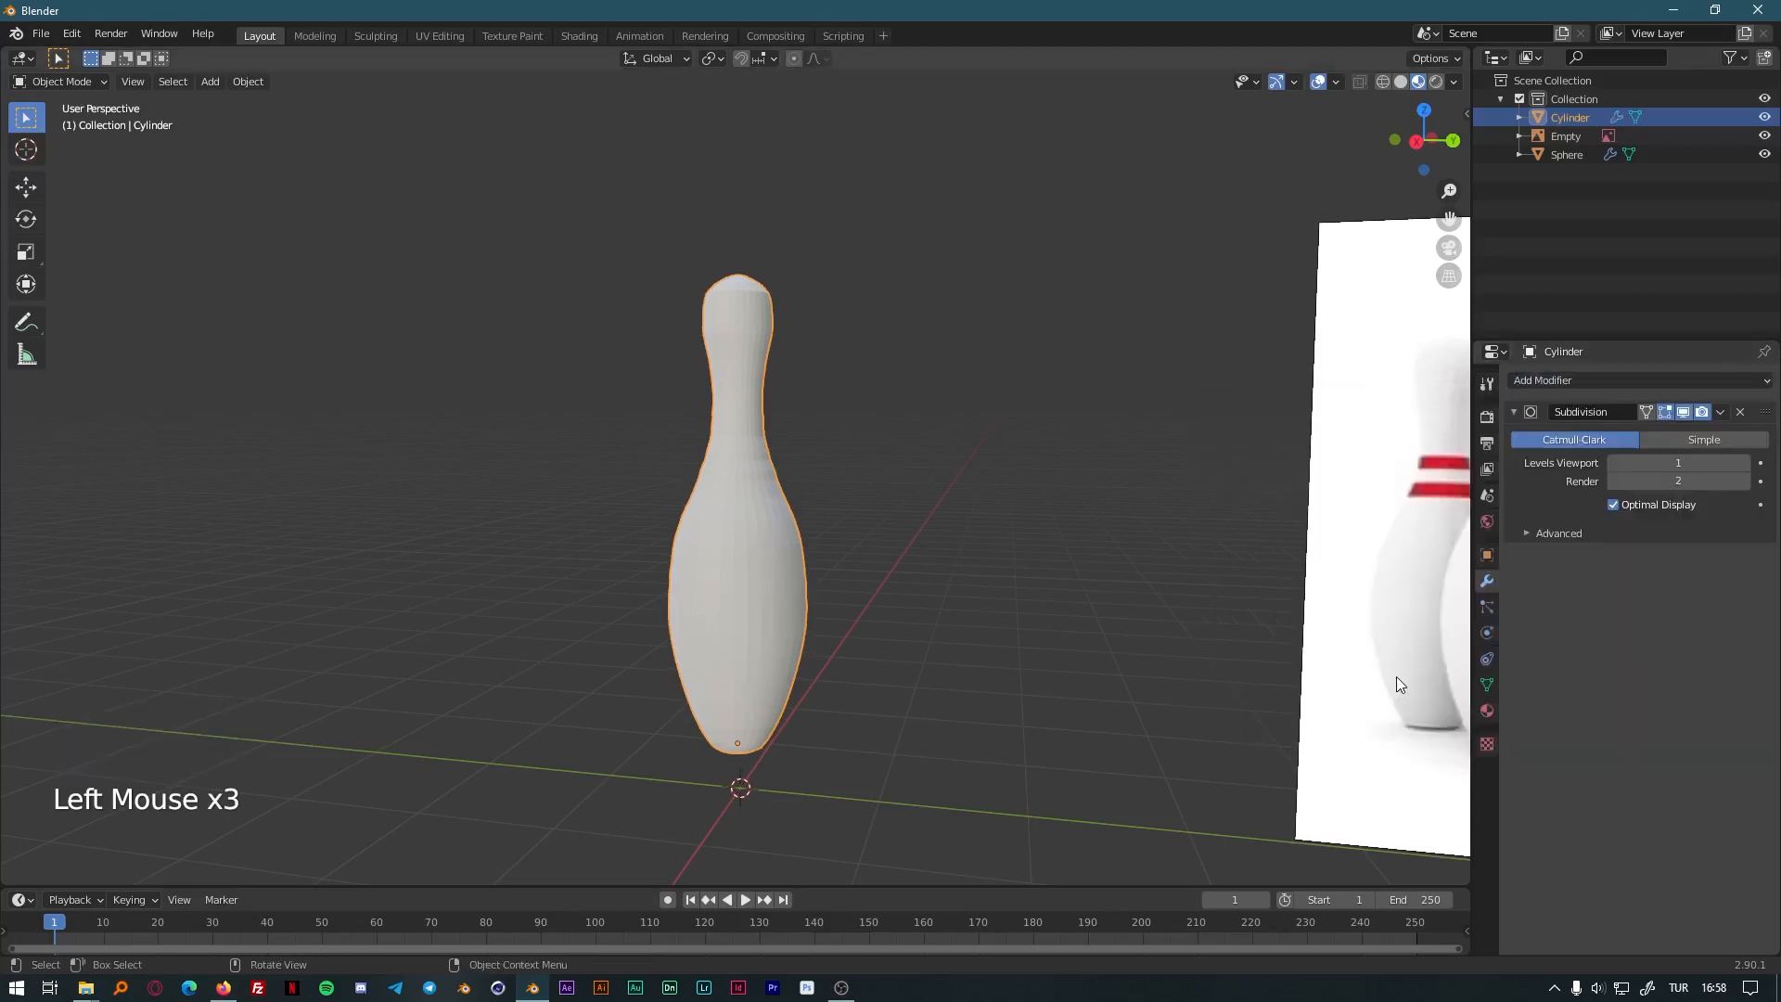
Set the Subdivision modifier's viewport levels to 3 and shade the pin smooth.
middle_drag(667, 508, 1298, 478)
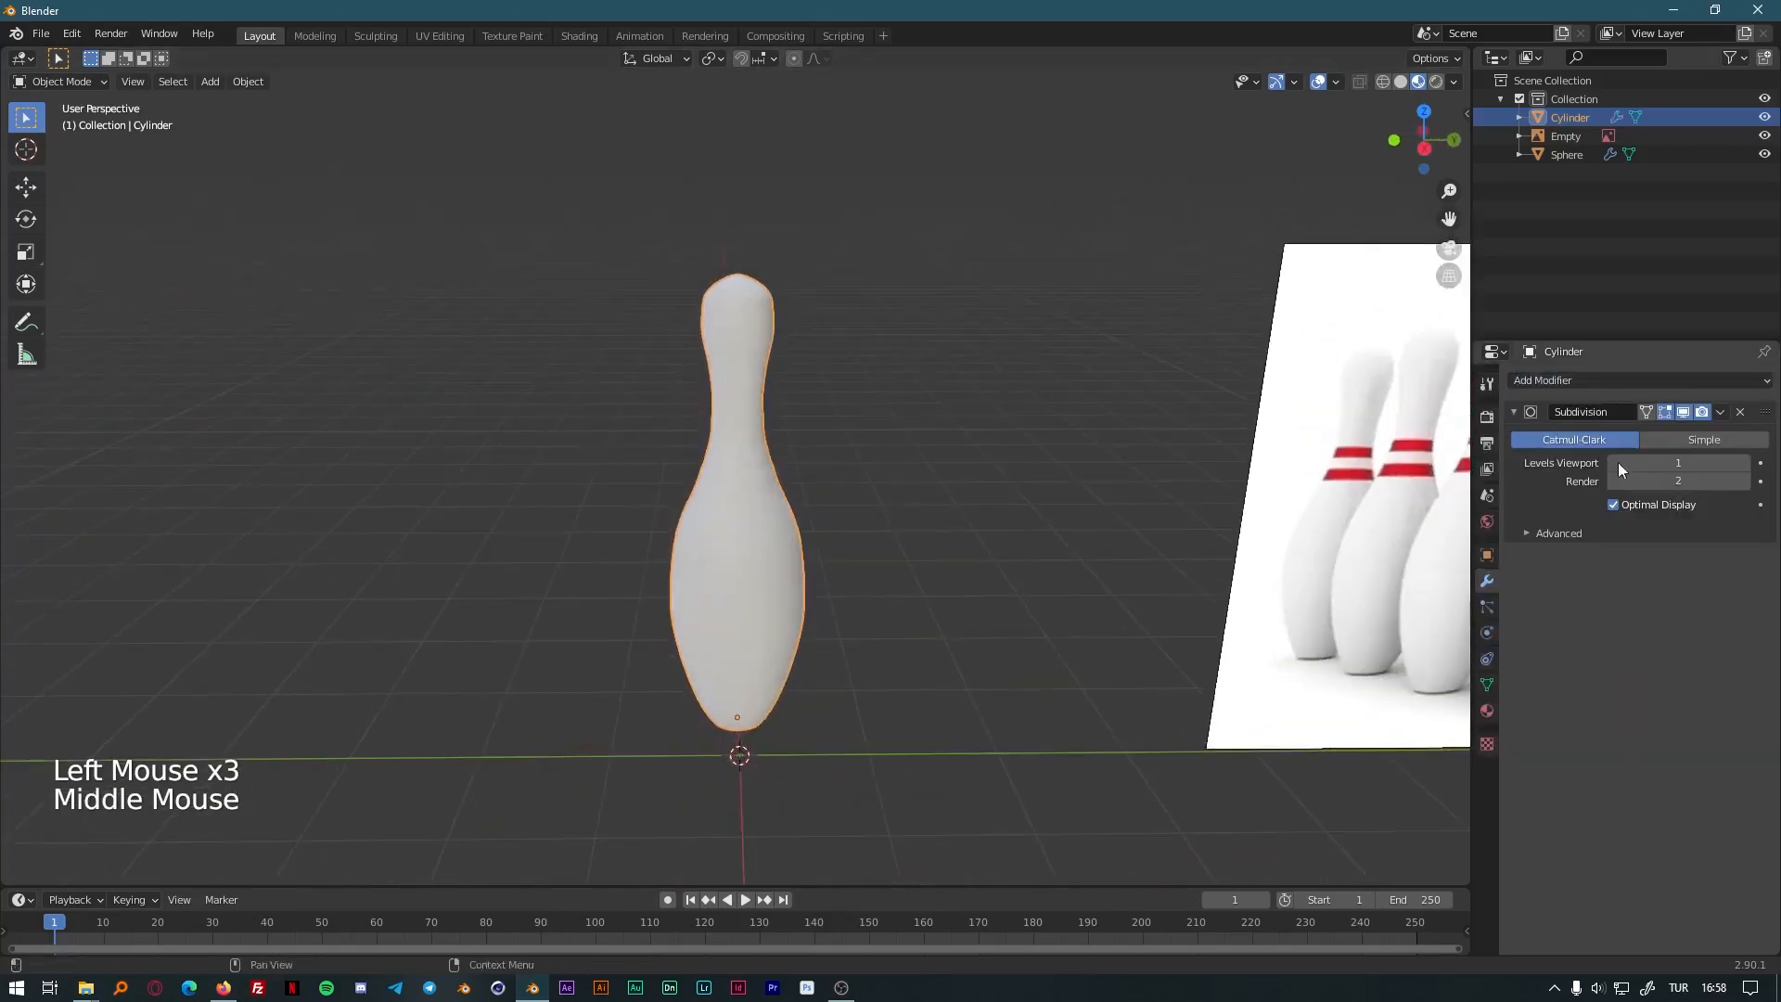
click(1746, 463)
click(1747, 464)
click(1746, 463)
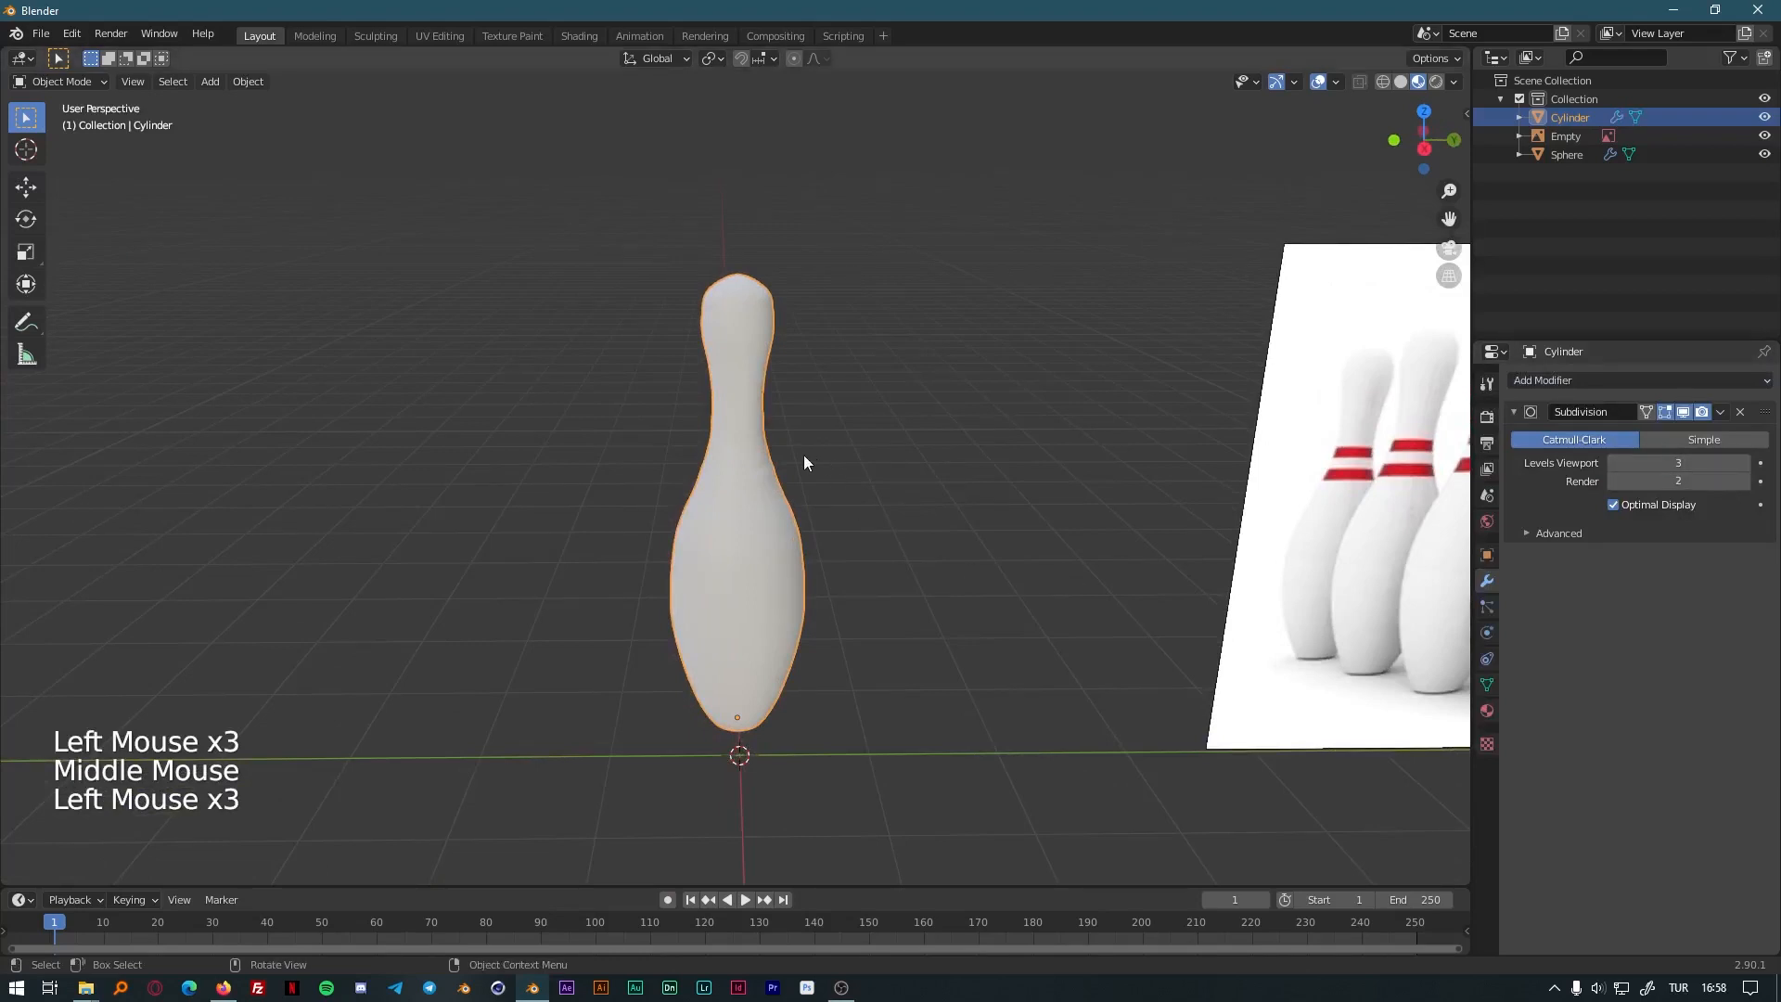
right_click(759, 477)
click(759, 476)
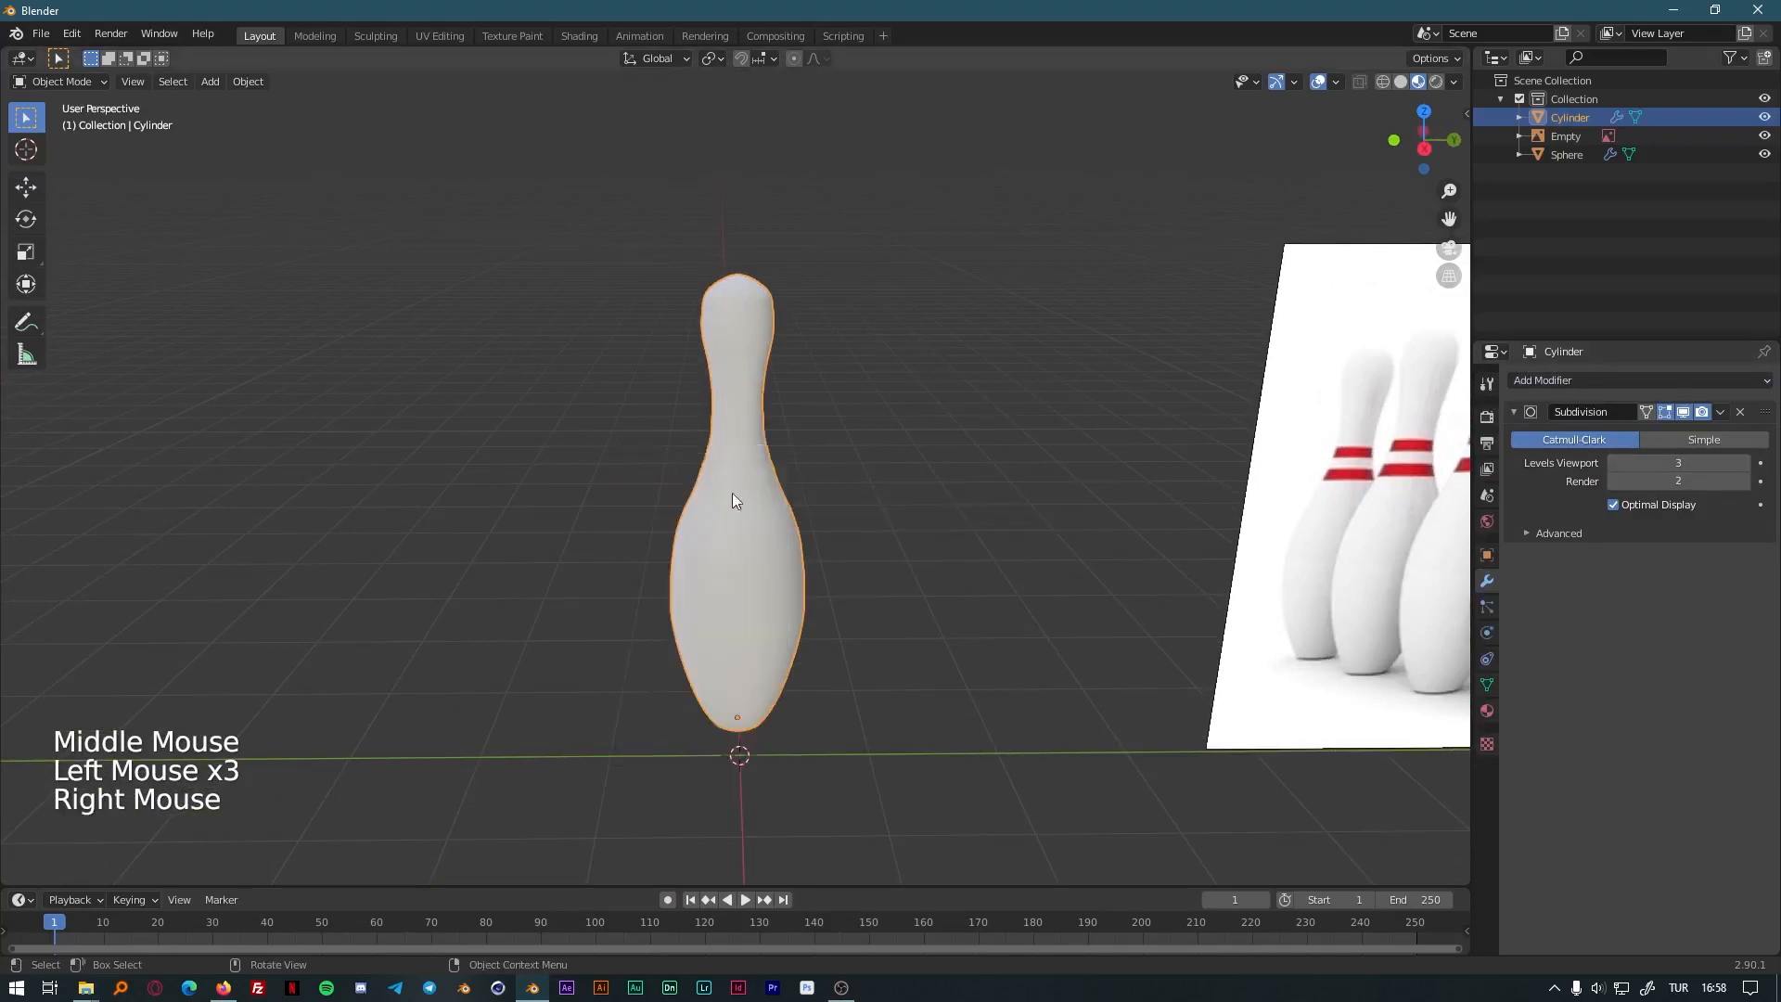
Inspect the smoothed pin's surface from several angles.
middle_drag(732, 501, 686, 532)
scroll(966, 573, up, 3)
scroll(966, 574, up, 1)
middle_drag(967, 573, 946, 608)
scroll(932, 555, up, 1)
scroll(921, 545, down, 4)
scroll(922, 543, down, 4)
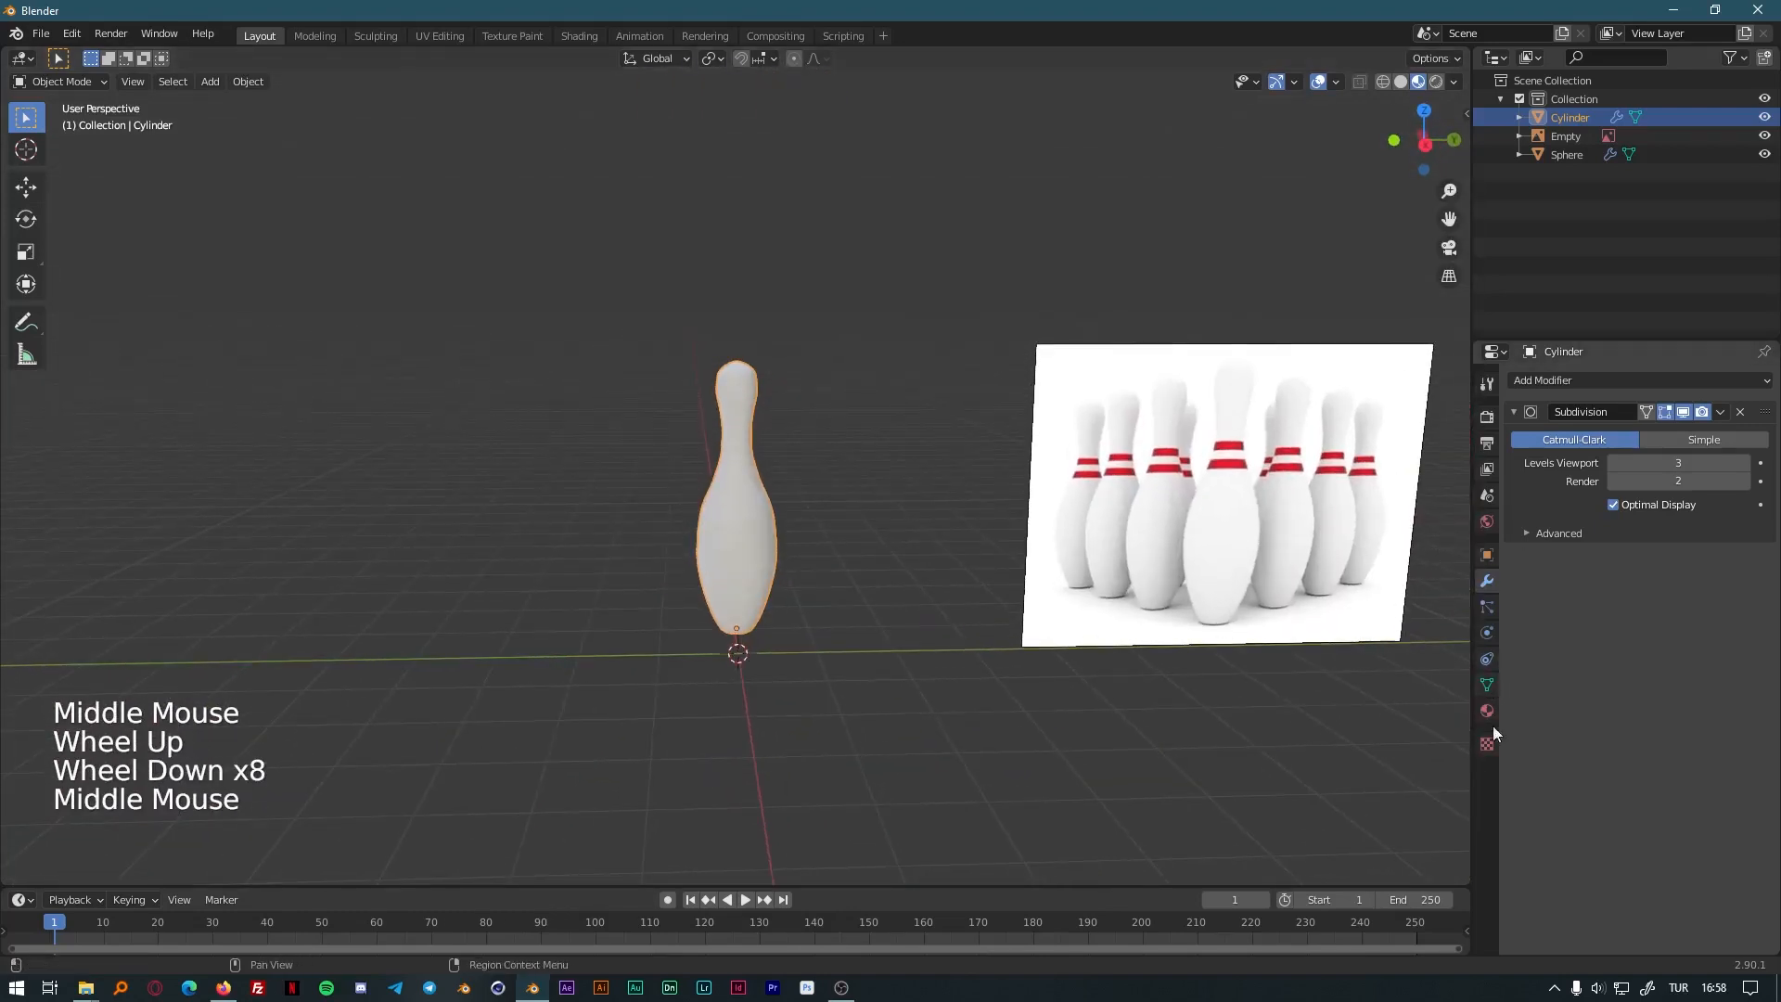
Create a new material for the pin, assign it to all faces in Edit Mode, and return to Object Mode.
key(Tab)
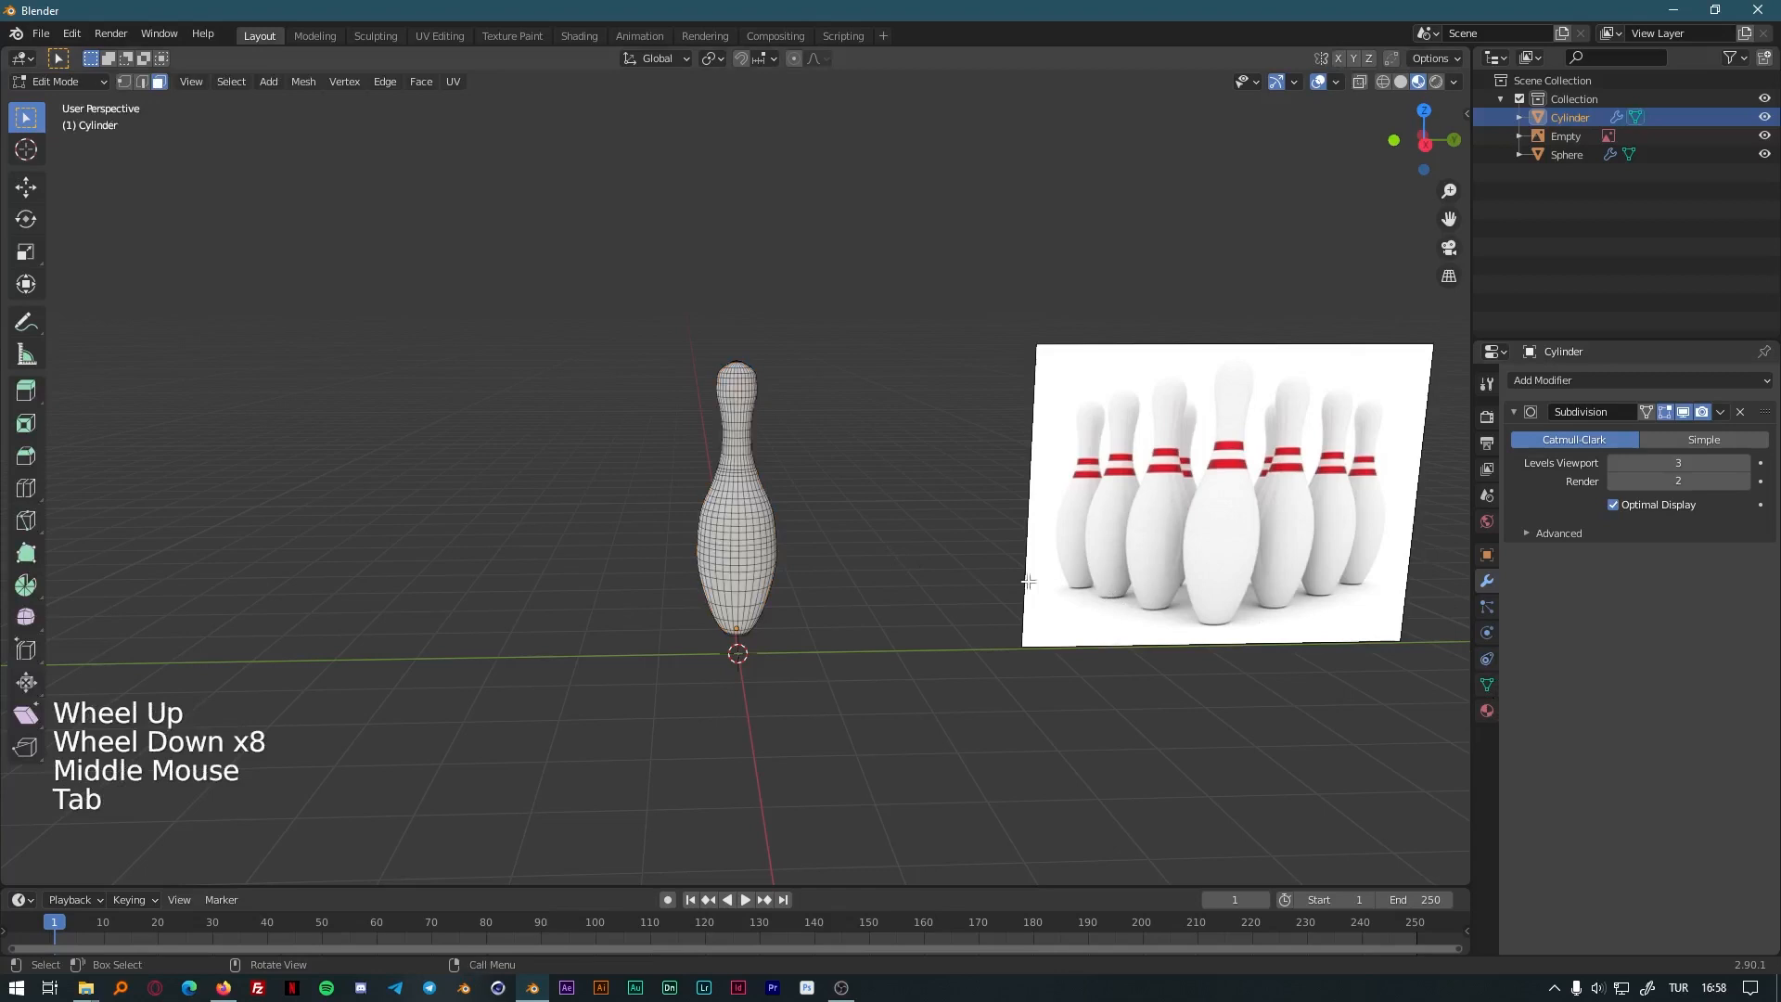
click(1487, 712)
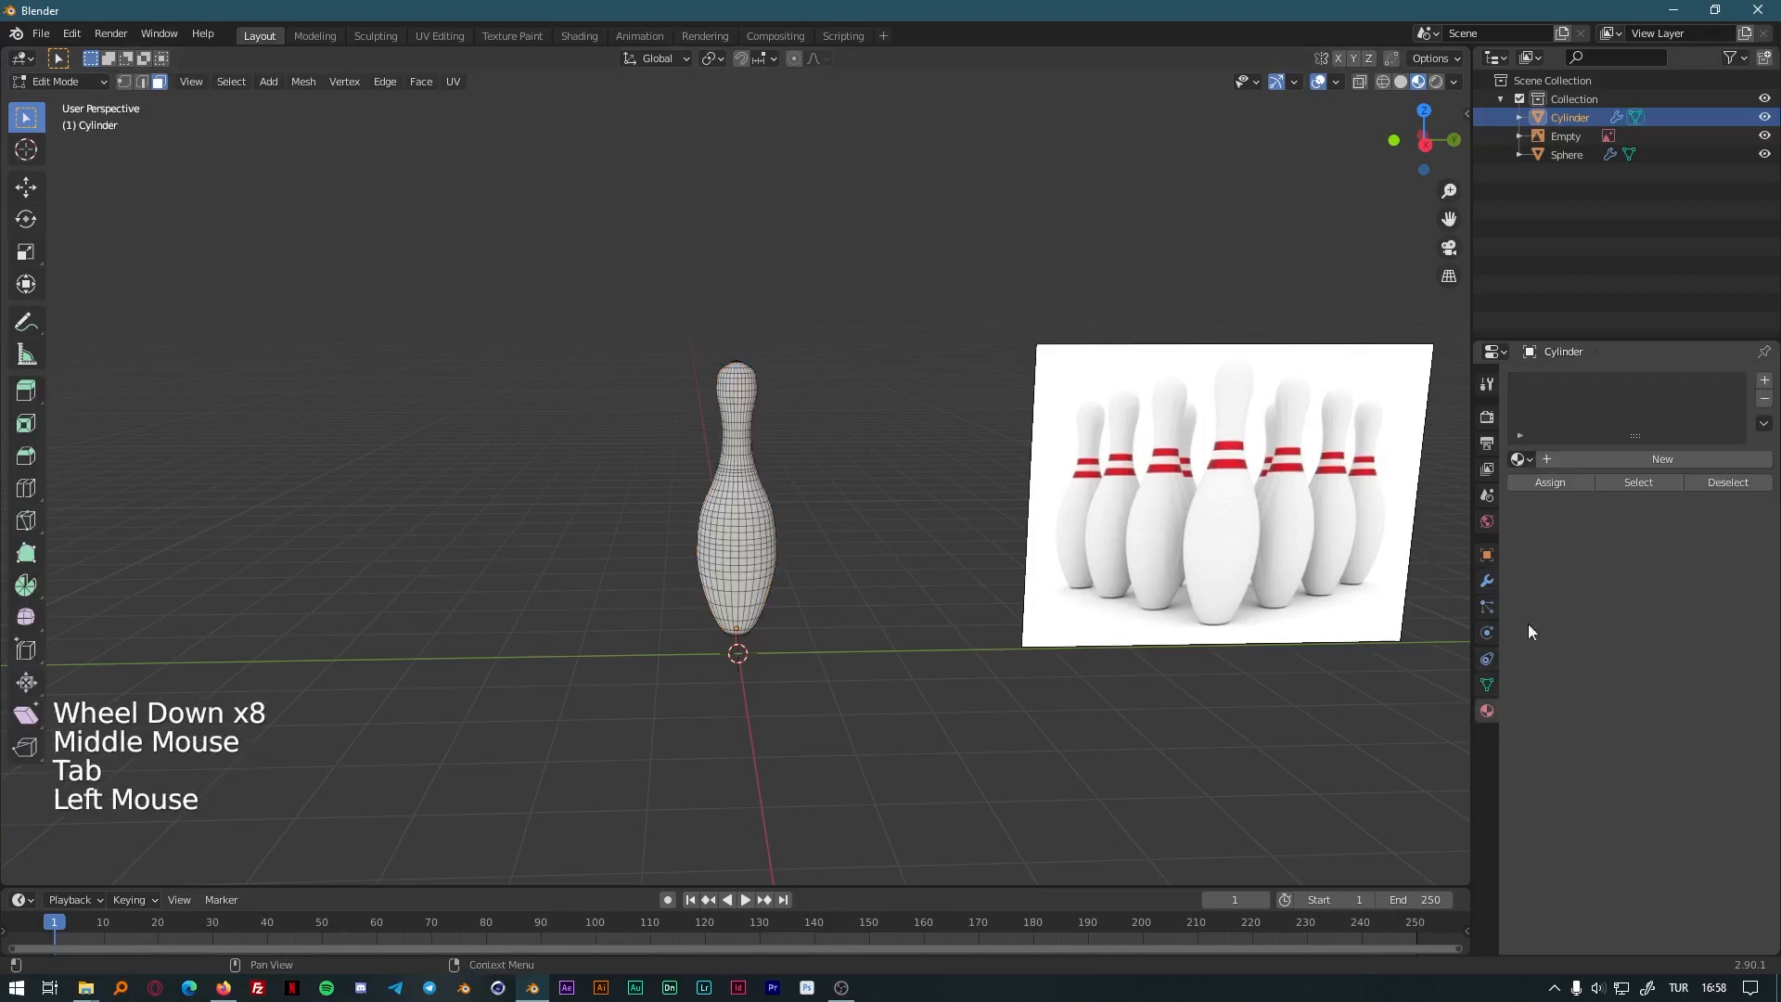
click(1687, 460)
key(a)
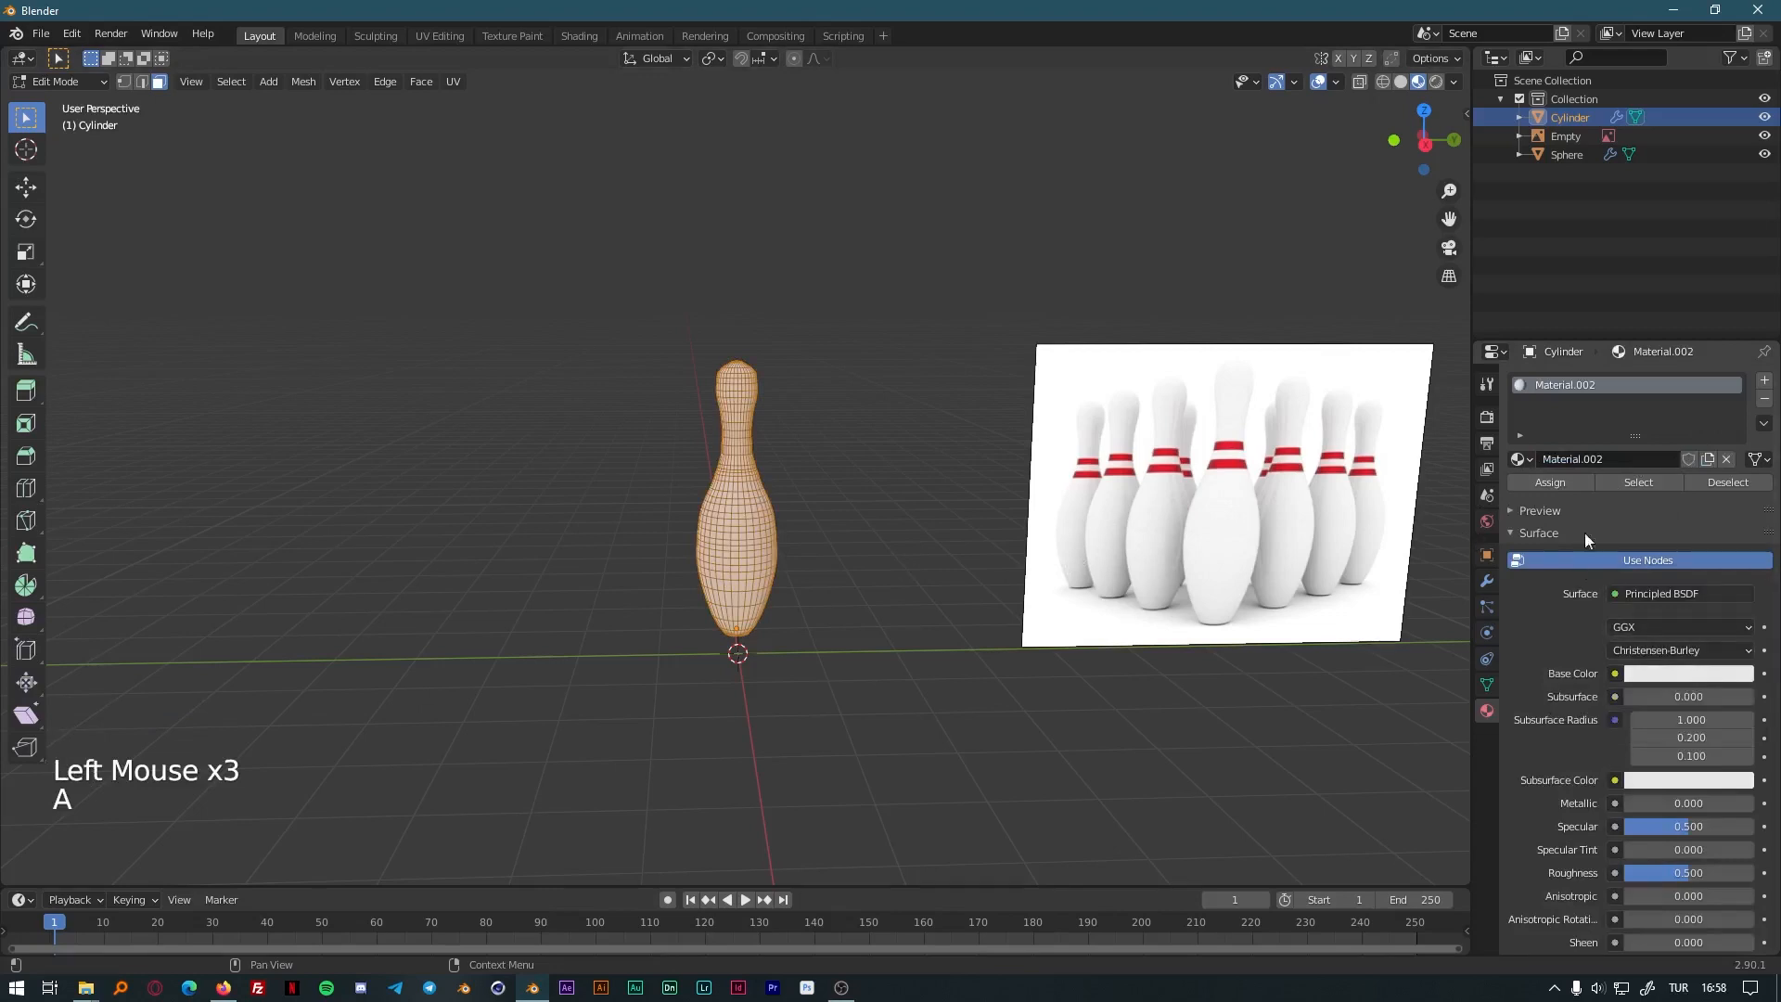
click(1547, 484)
click(1547, 484)
click(1547, 485)
click(1547, 484)
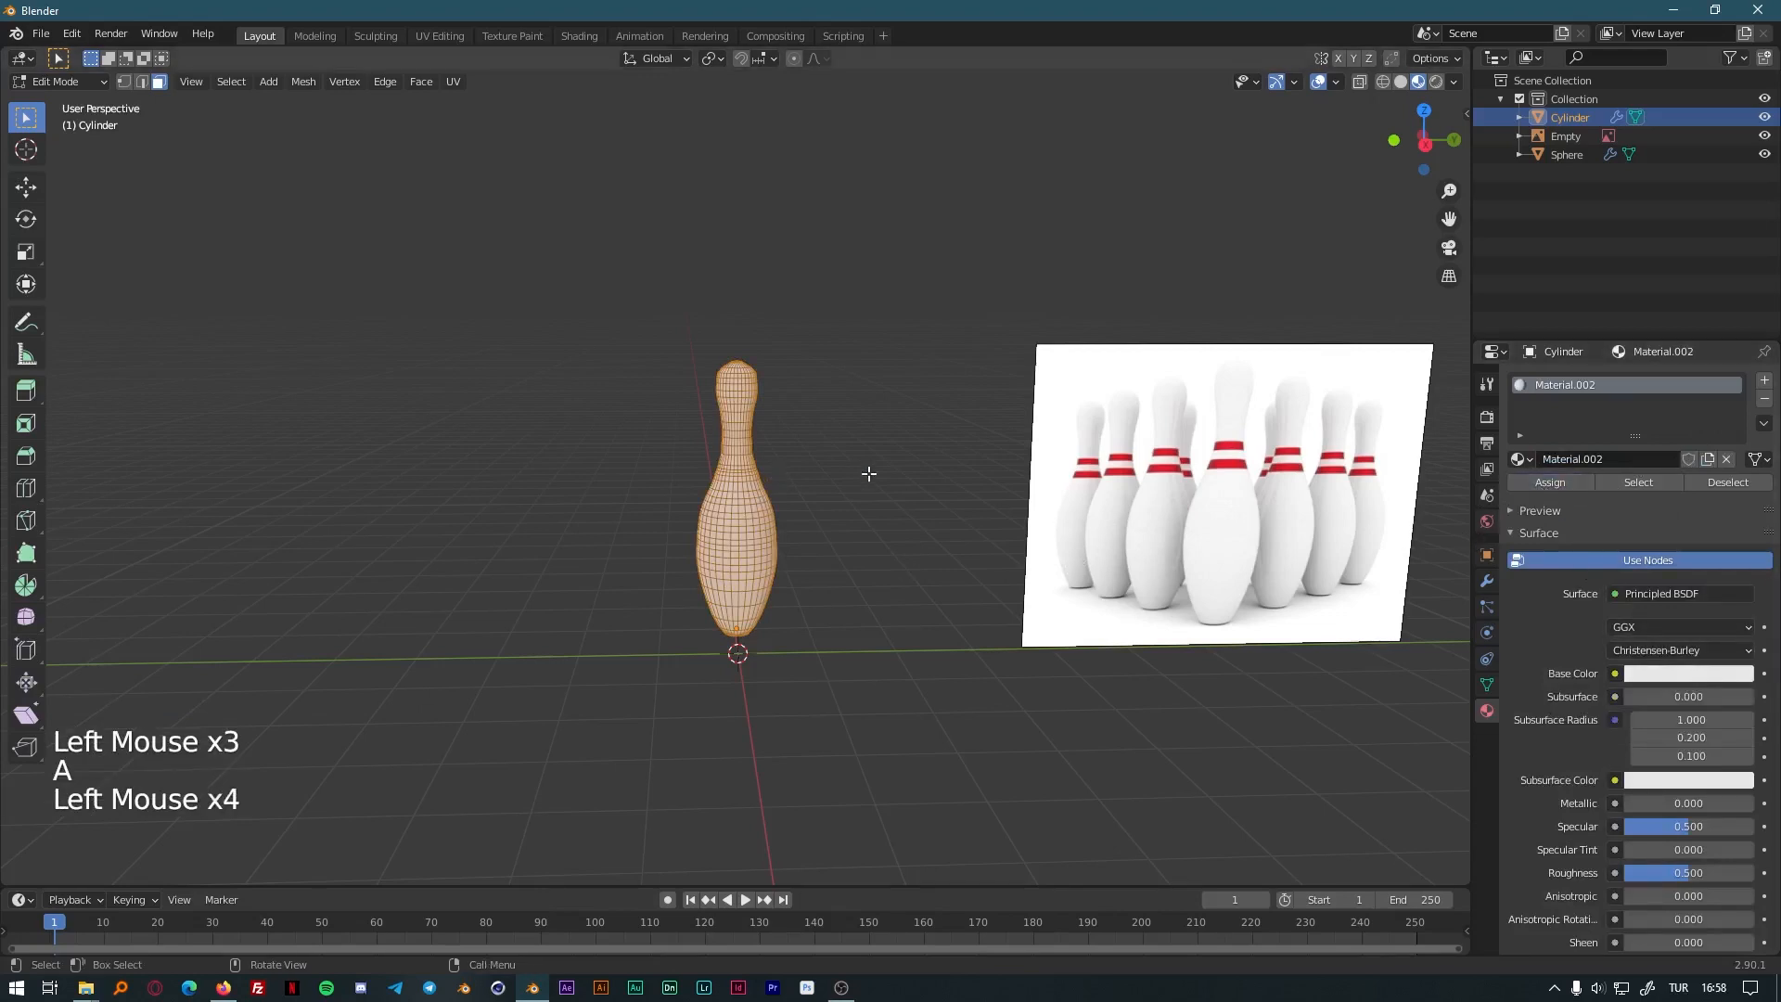
key(Tab)
Lower the pin material's roughness to about 0.28.
click(1674, 652)
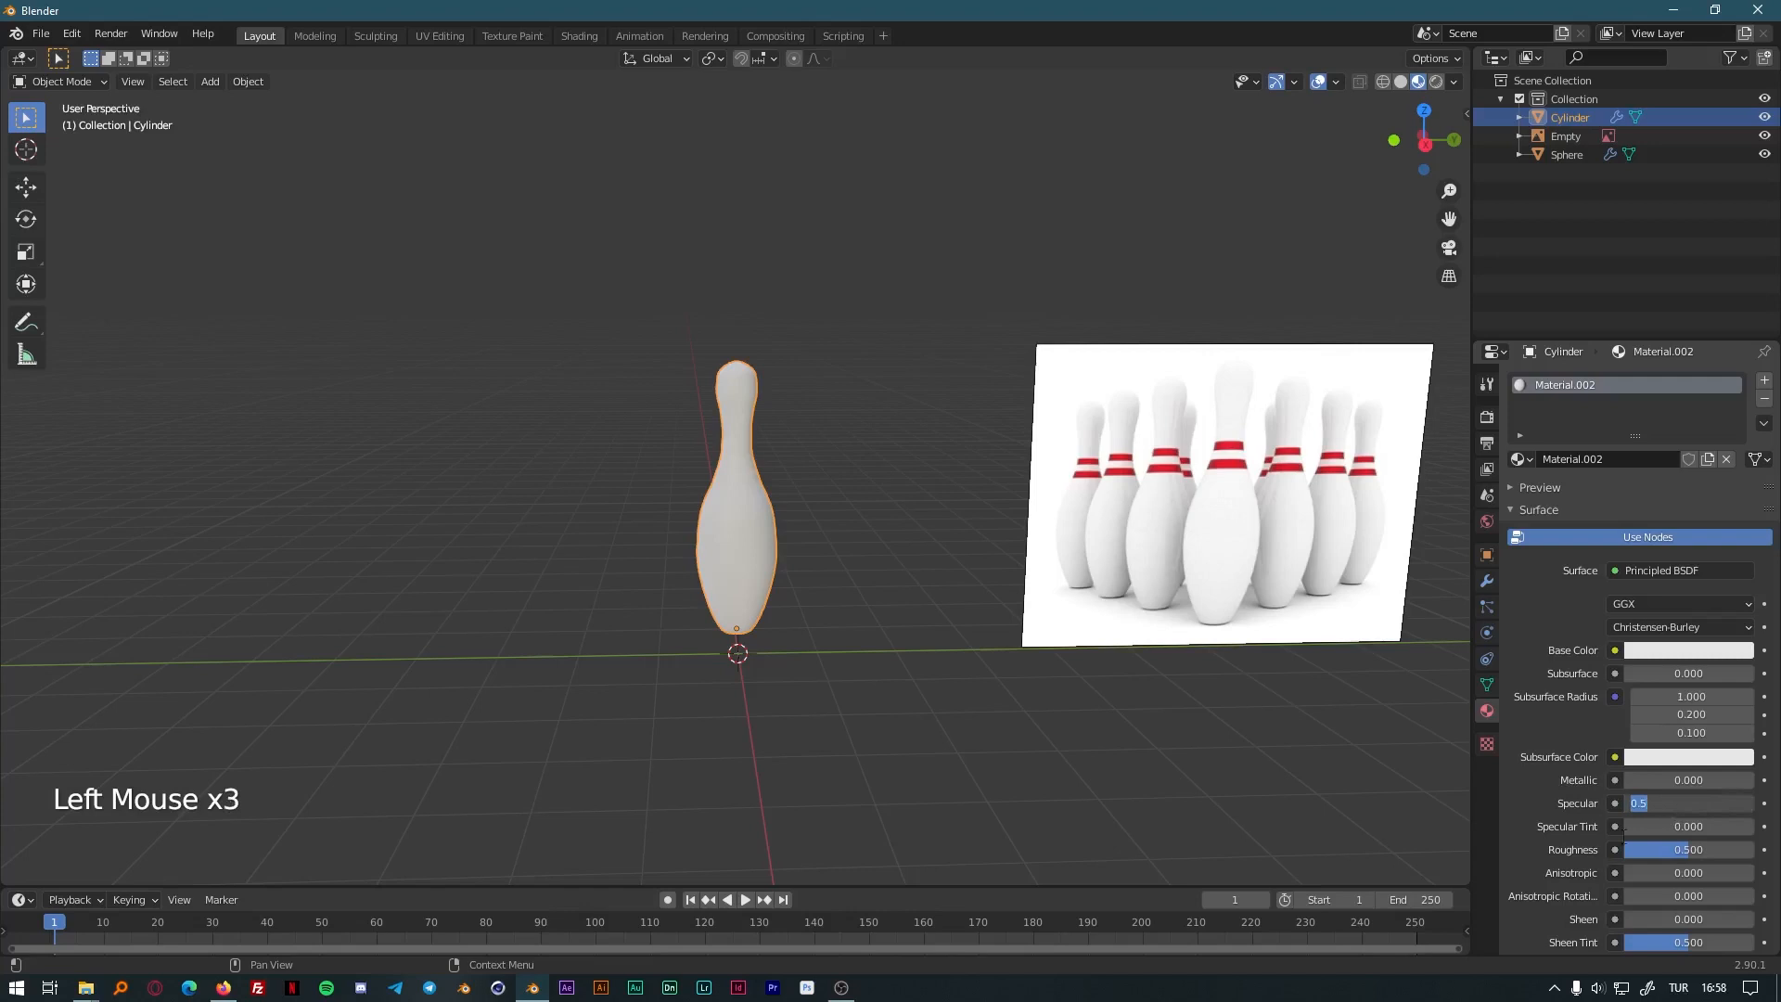
click(1534, 813)
scroll(1660, 837, down, 5)
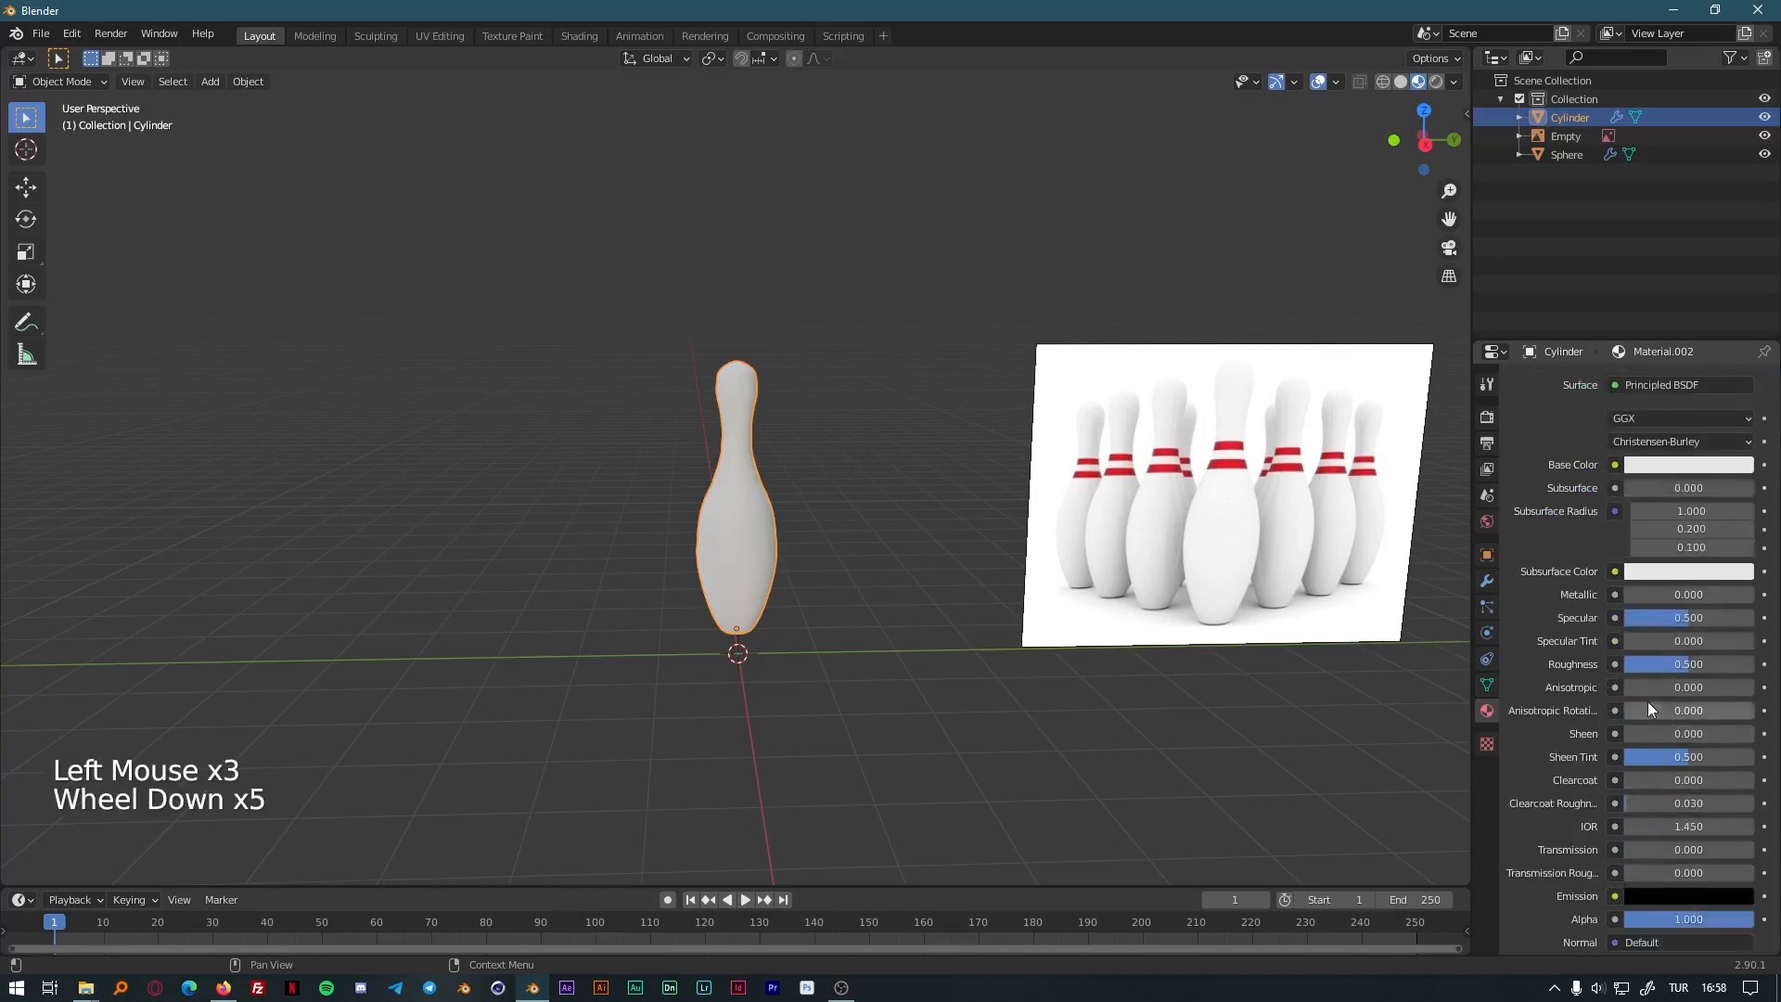
click(1649, 664)
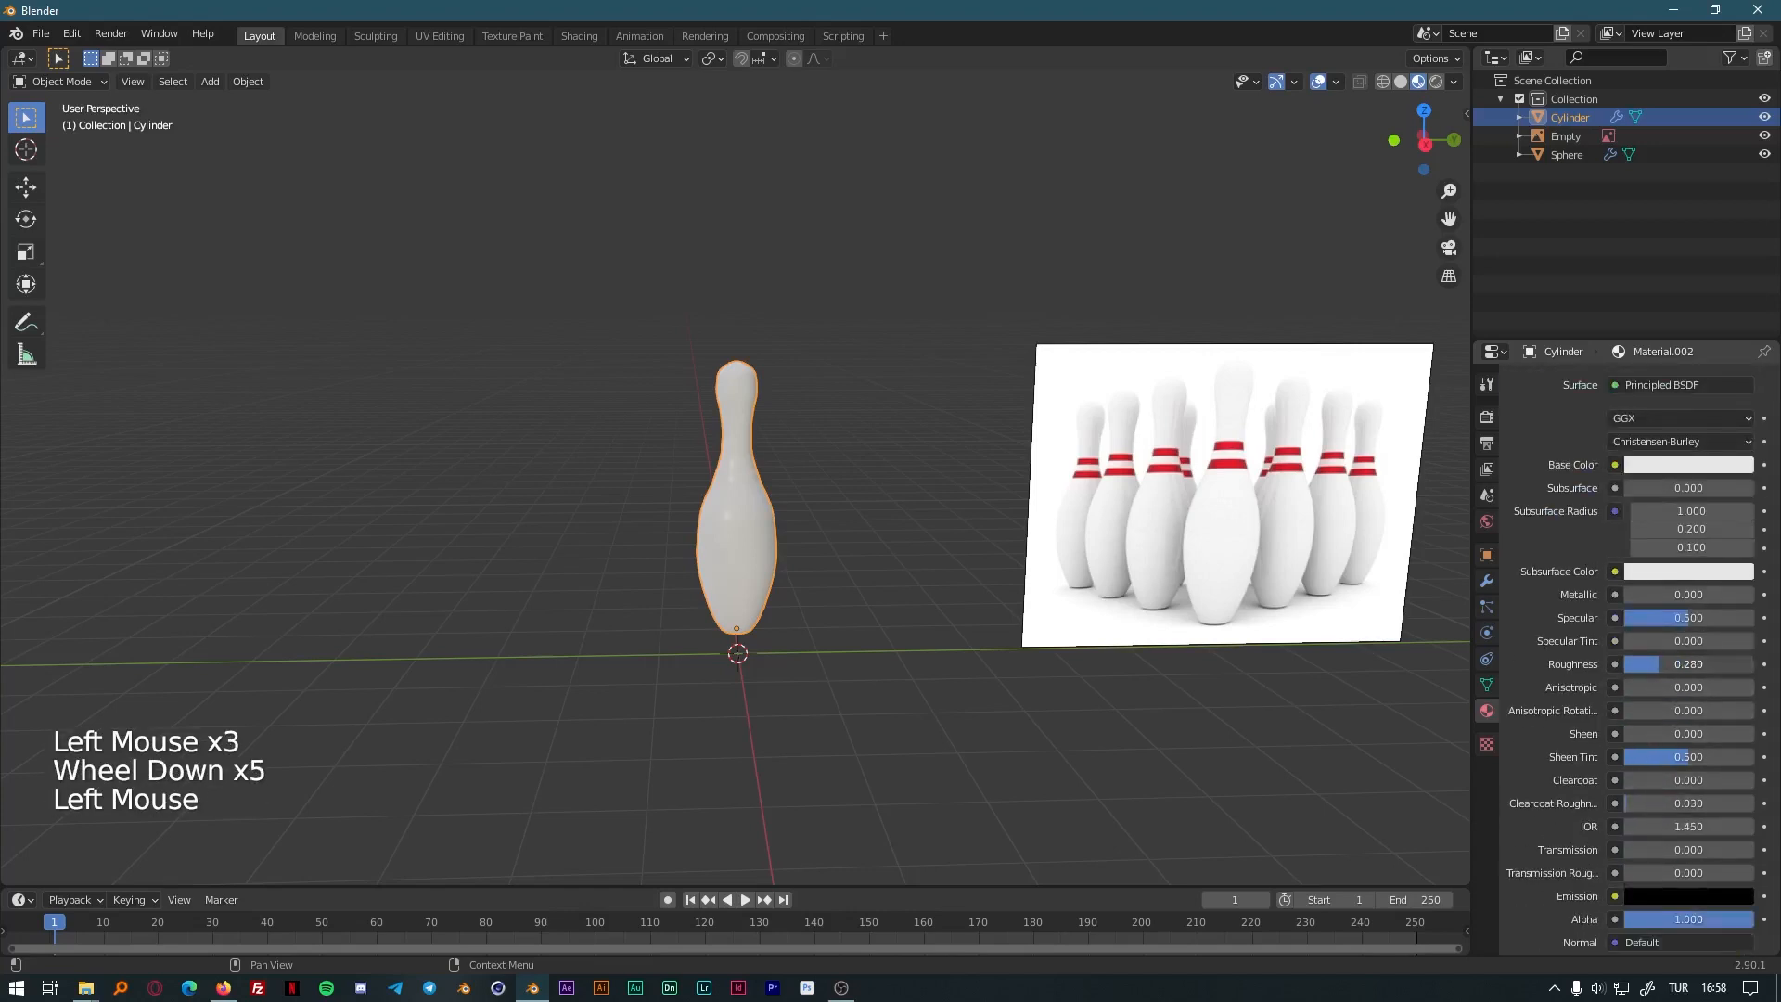
Set the pin material's roughness to about 0.29 and its clearcoat to 1.000.
drag(1649, 664, 1655, 664)
drag(1645, 780, 1715, 780)
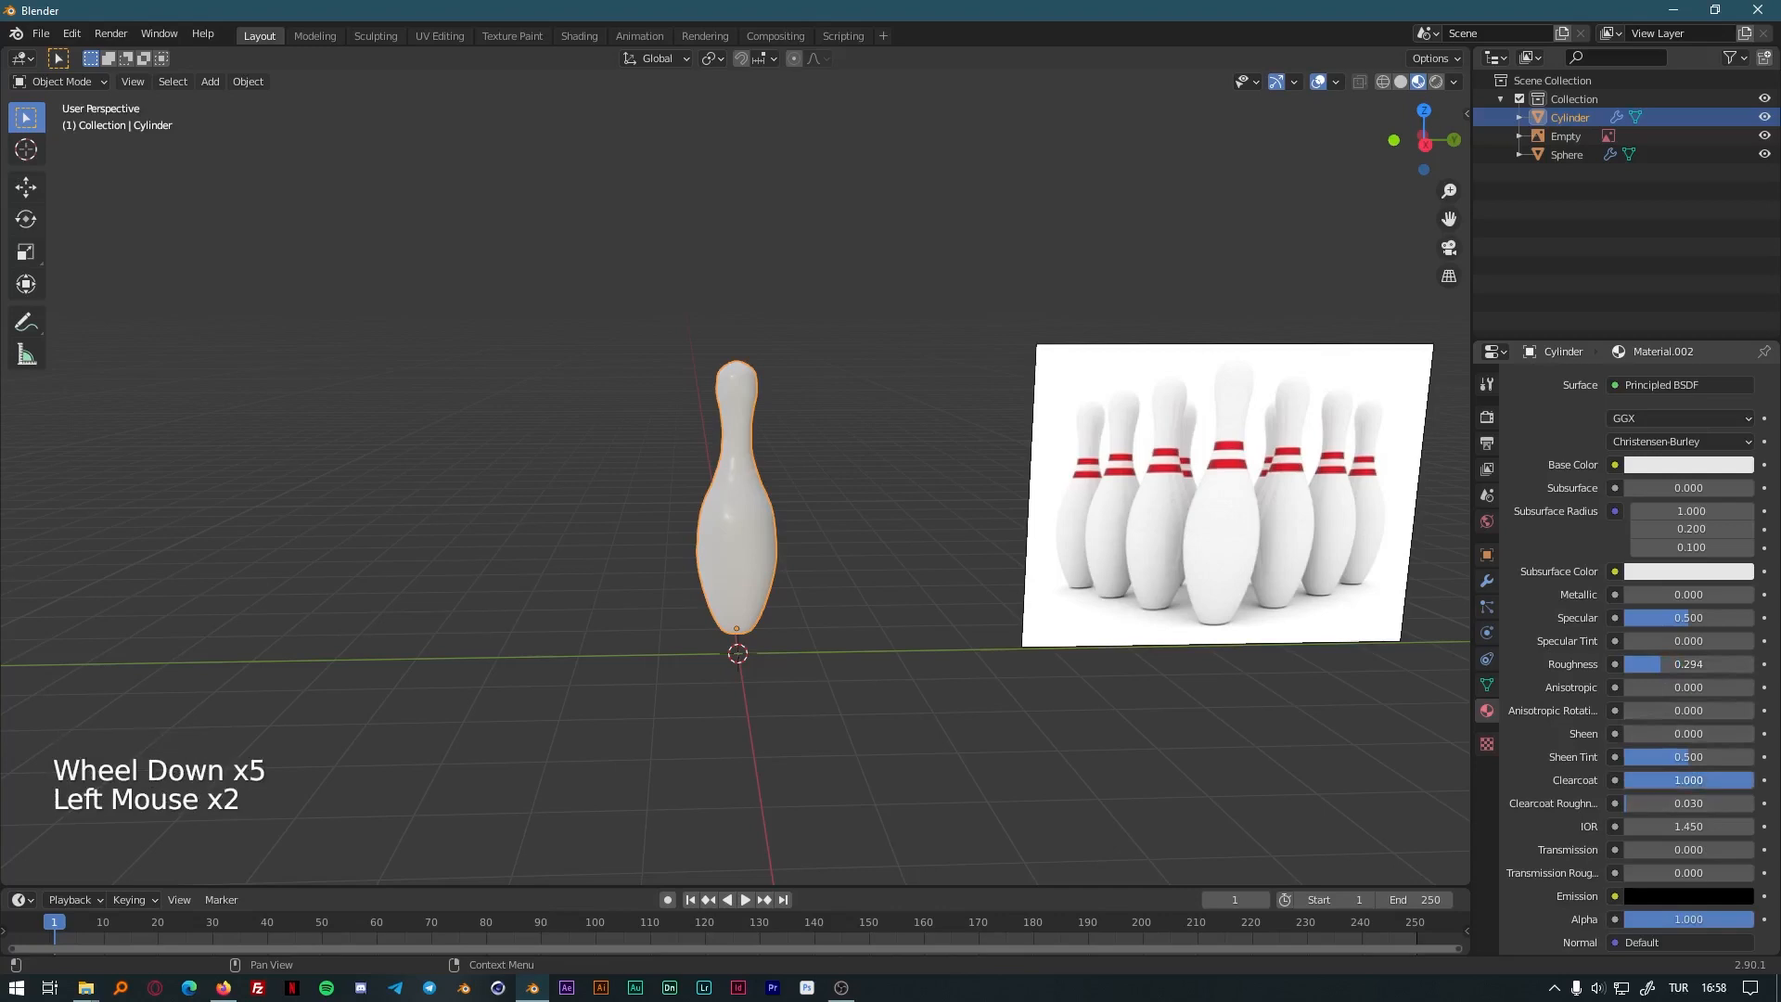
middle_drag(724, 607, 815, 666)
scroll(863, 633, up, 9)
scroll(761, 684, down, 4)
scroll(840, 682, down, 4)
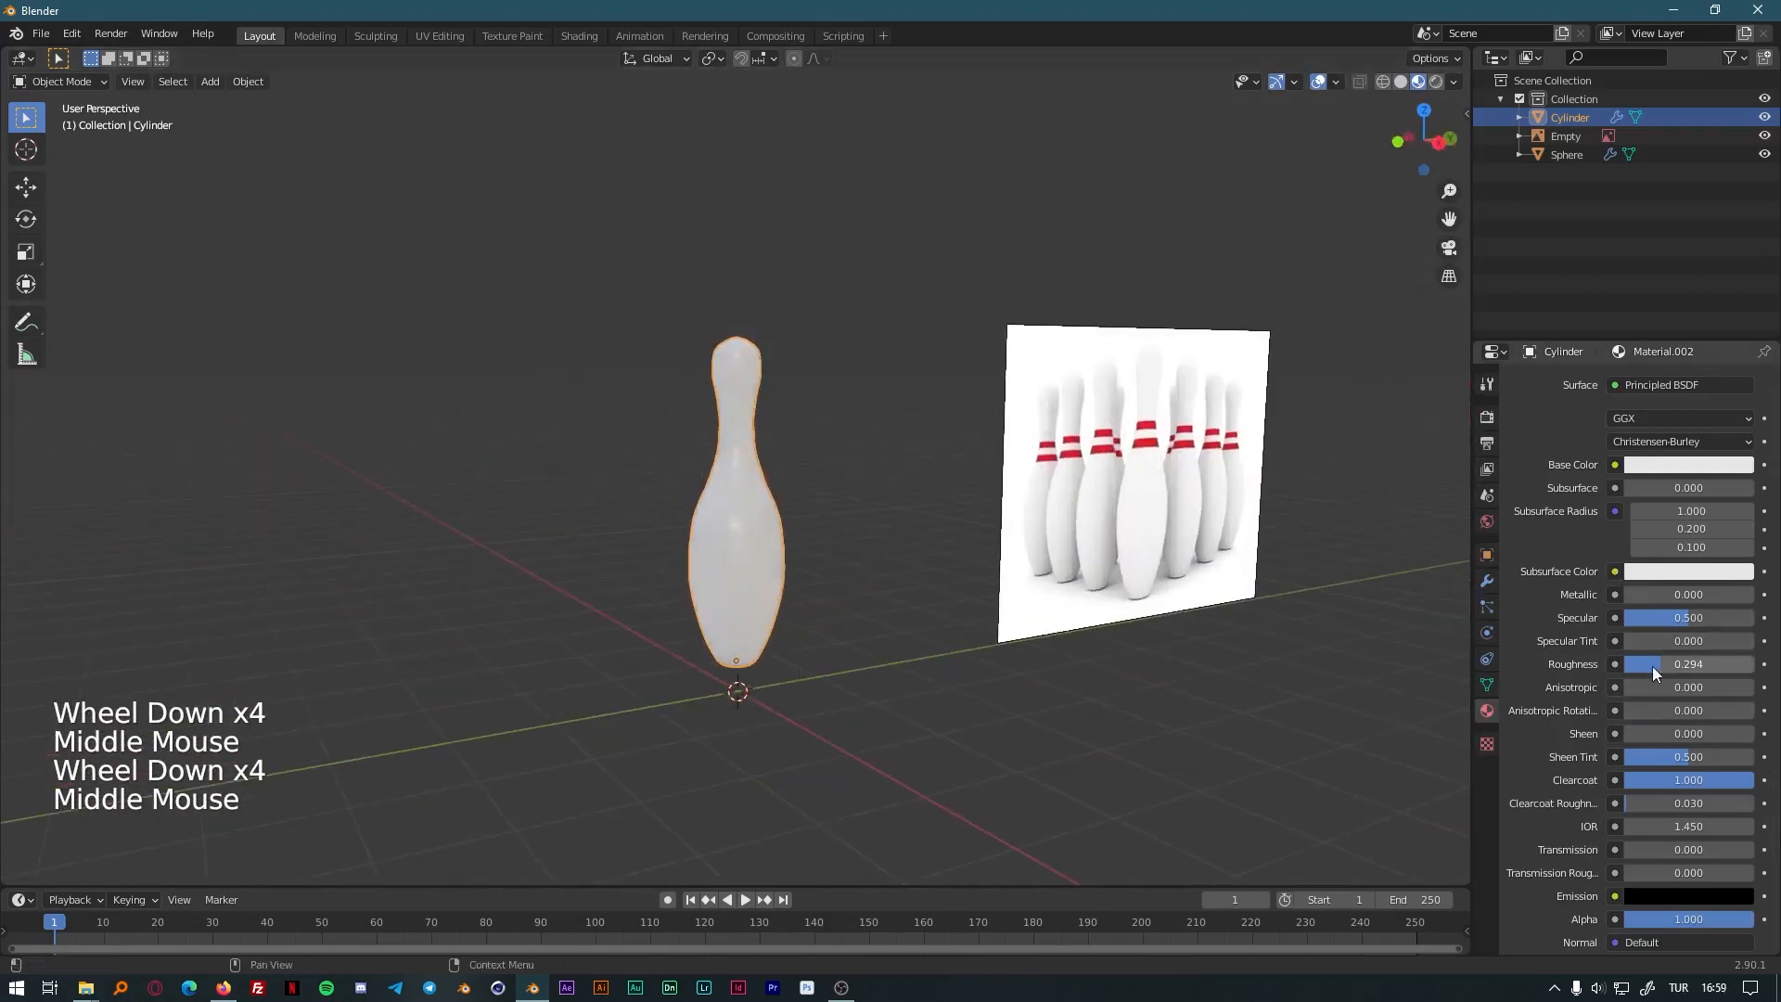
Raise the pin material's roughness to about 0.44 and its specular to 1.000.
drag(1651, 666, 1693, 664)
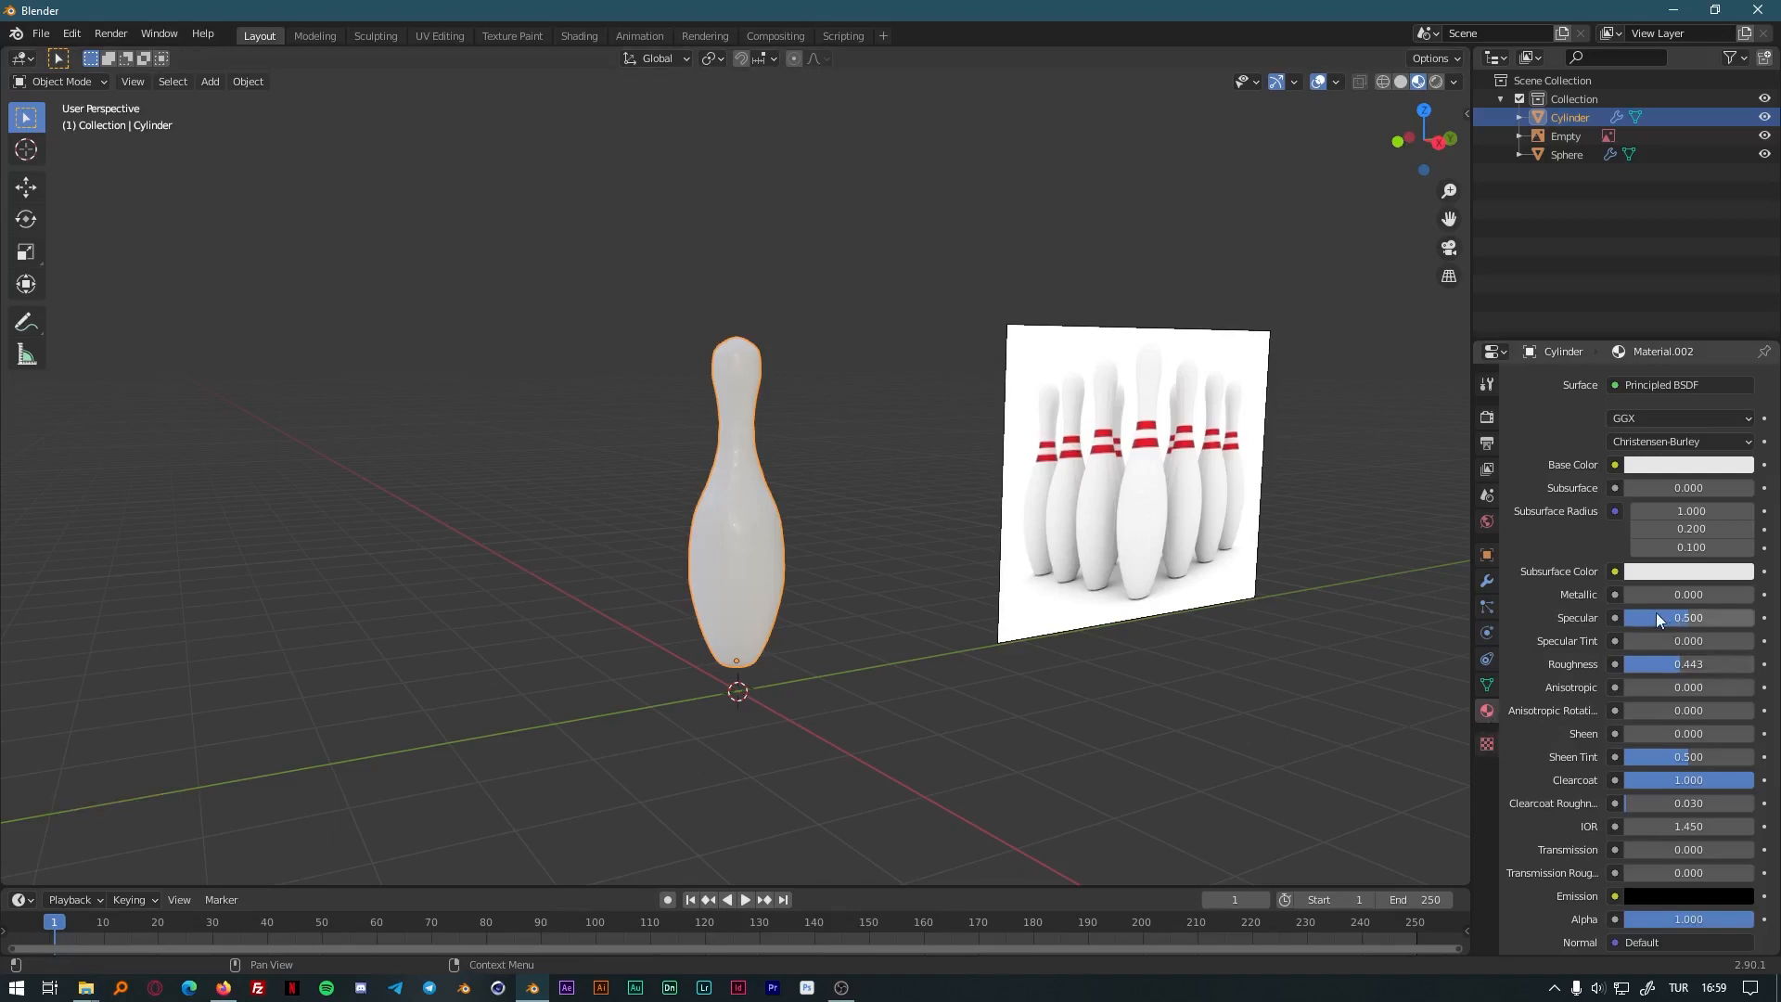
drag(1666, 616, 1751, 616)
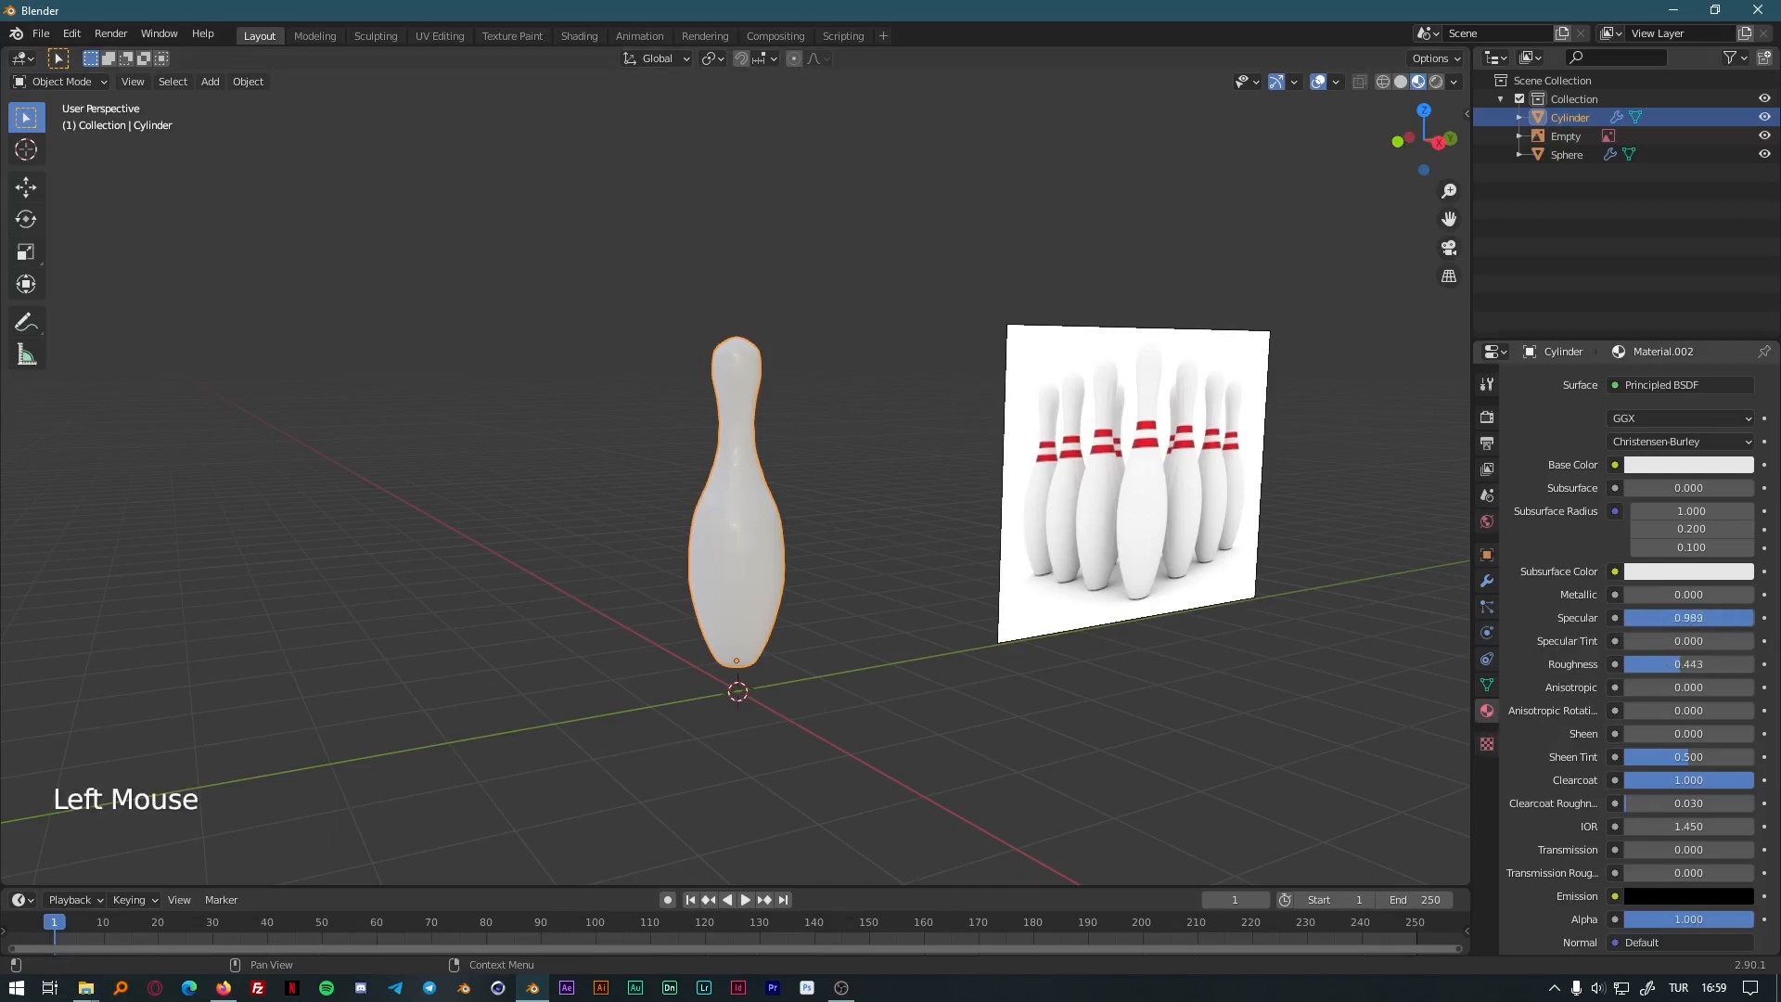
middle_drag(1012, 671, 927, 698)
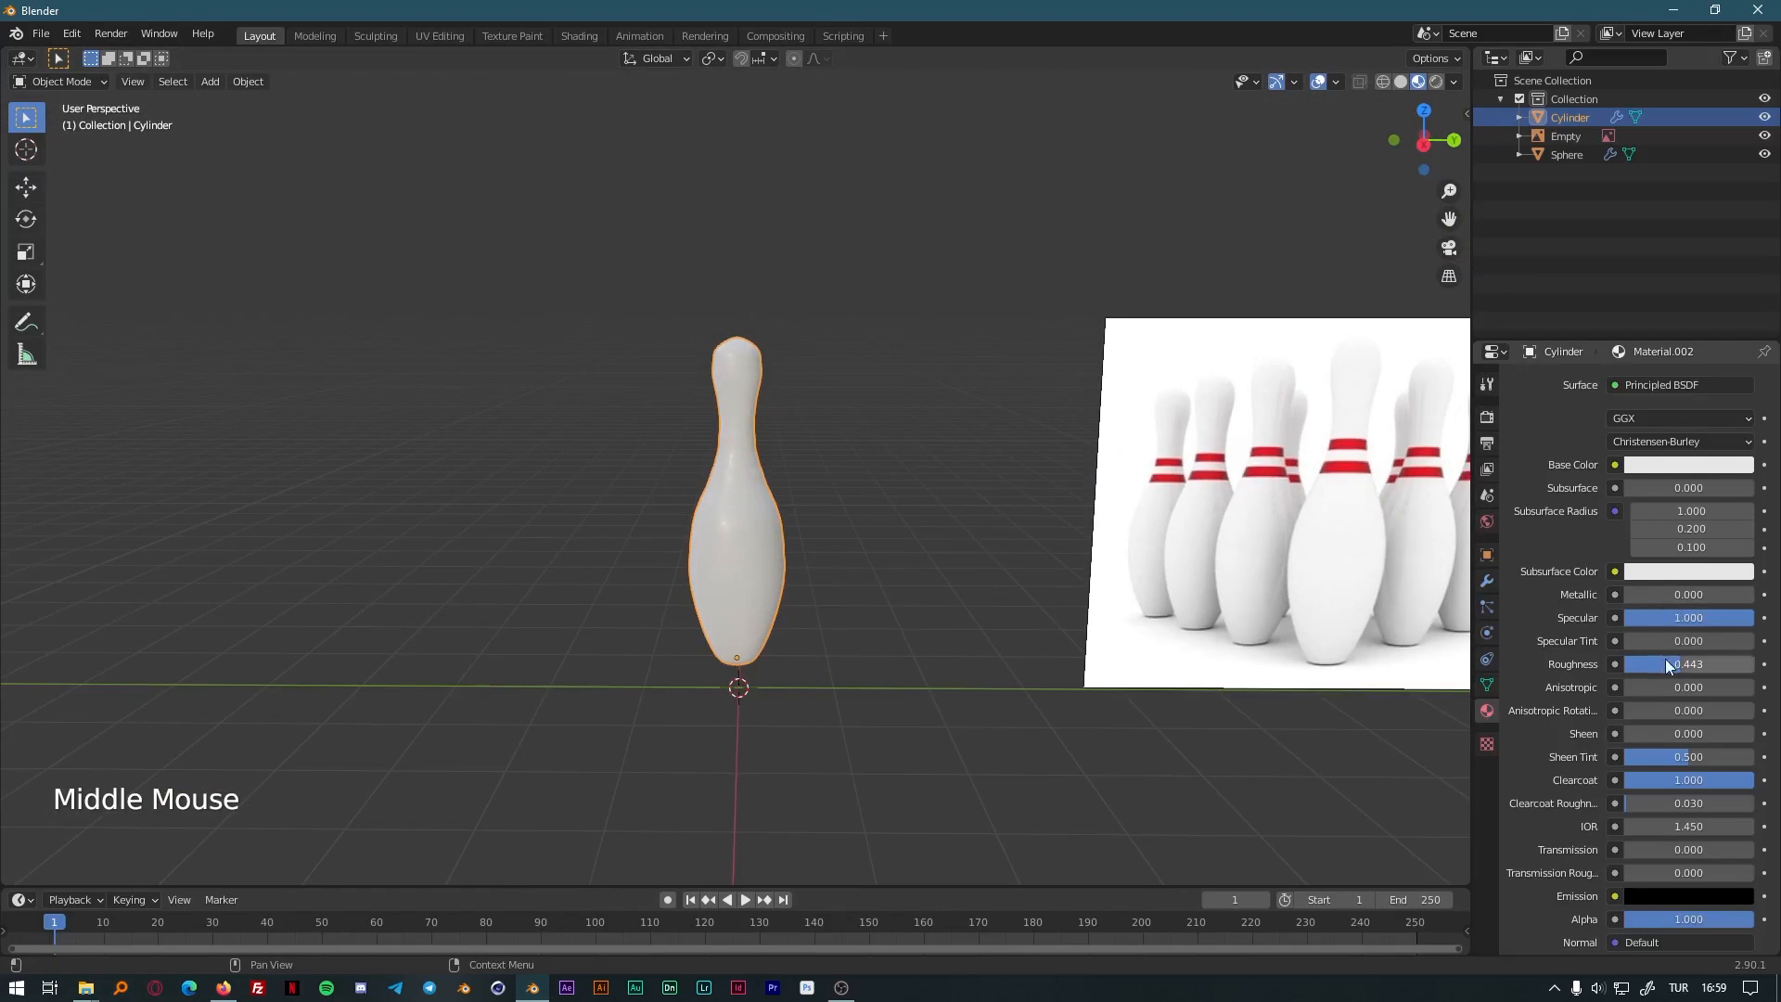
Brighten the pin material's base color to pure white.
scroll(1681, 866, down, 4)
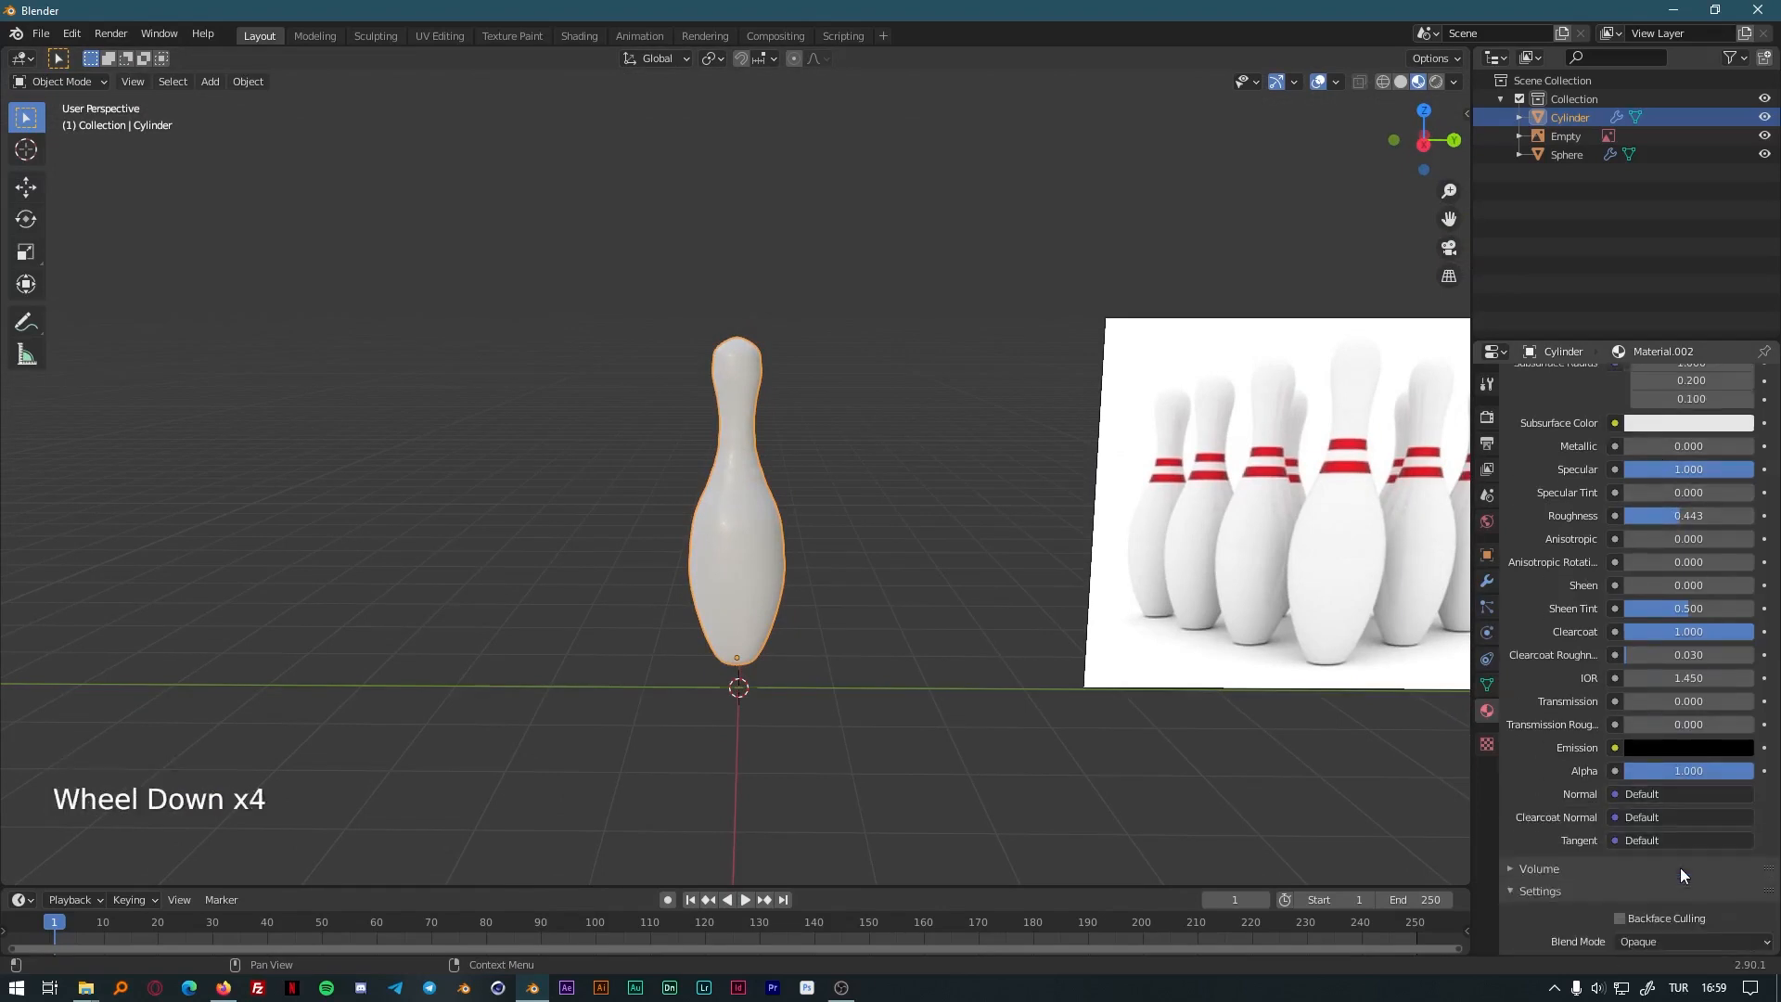
scroll(1679, 866, up, 5)
scroll(1633, 557, up, 3)
click(1677, 613)
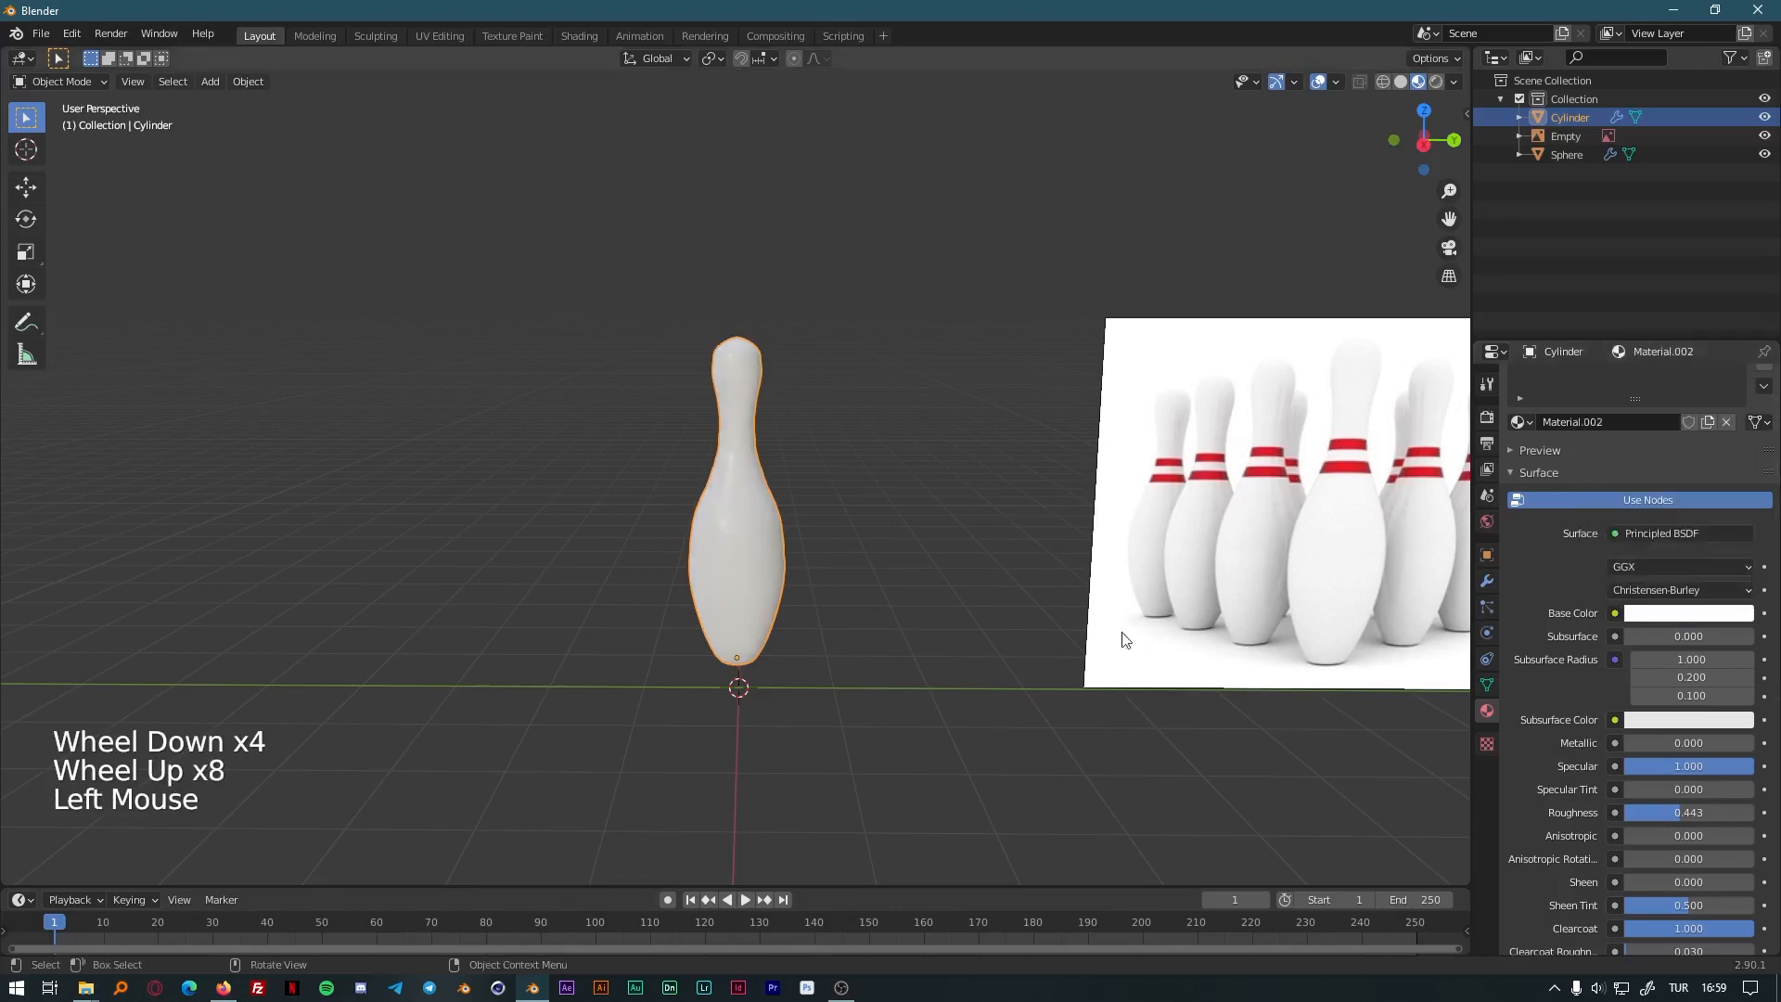
Examine the pin's mesh around the neck in Edit Mode against the striped pins in the reference image.
scroll(790, 619, up, 4)
click(785, 633)
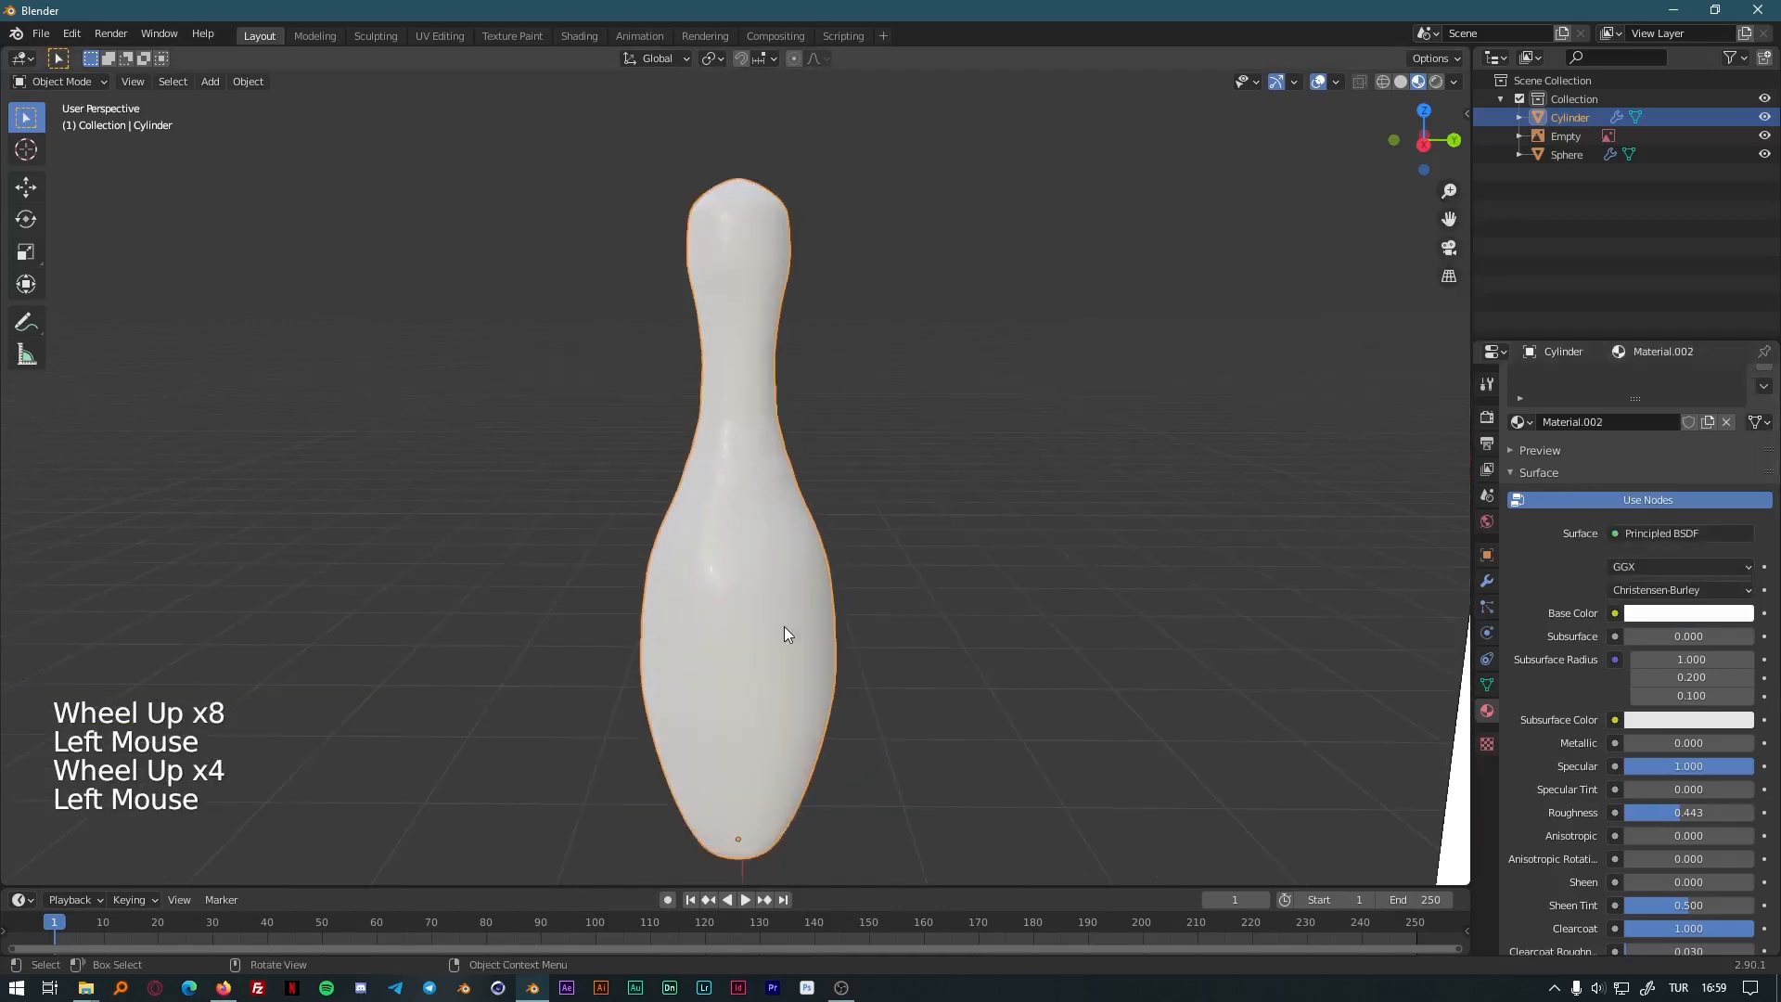
key(Tab)
scroll(874, 338, up, 4)
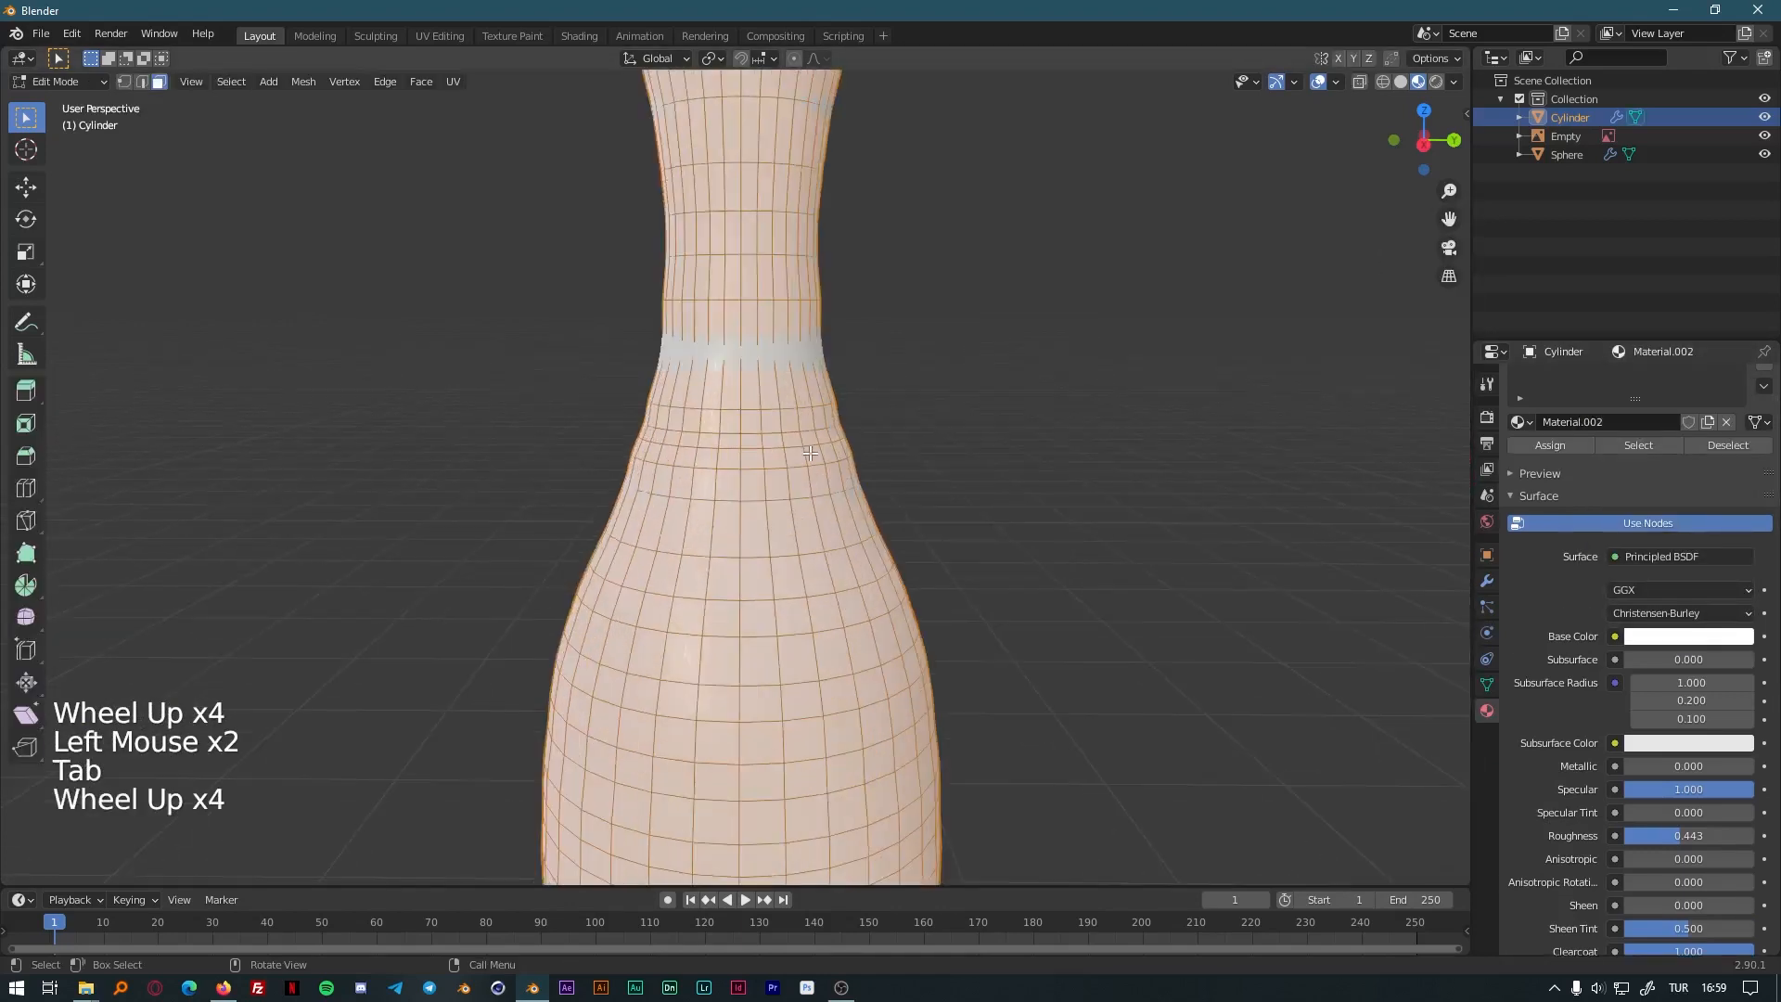
shift+middle_drag(875, 337, 922, 510)
scroll(938, 501, down, 8)
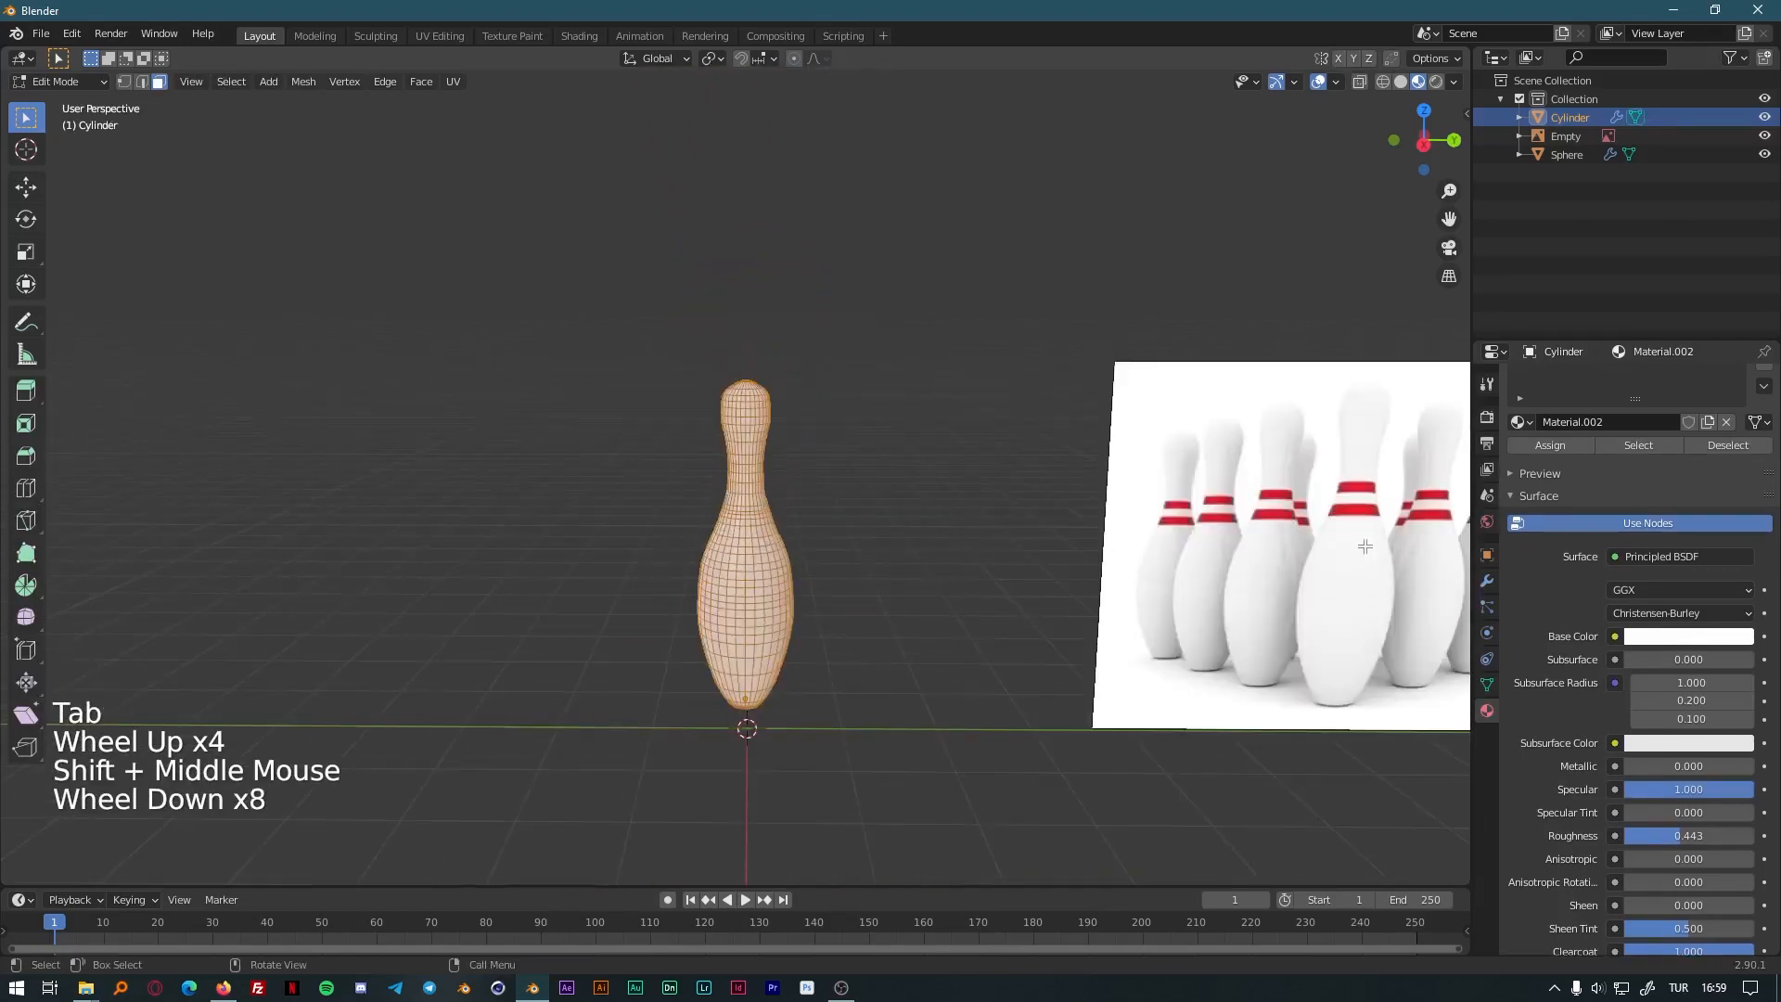
click(1364, 546)
key(Tab)
Move the reference image along the Y axis so its front pin lines up behind the modelled pin.
click(1356, 548)
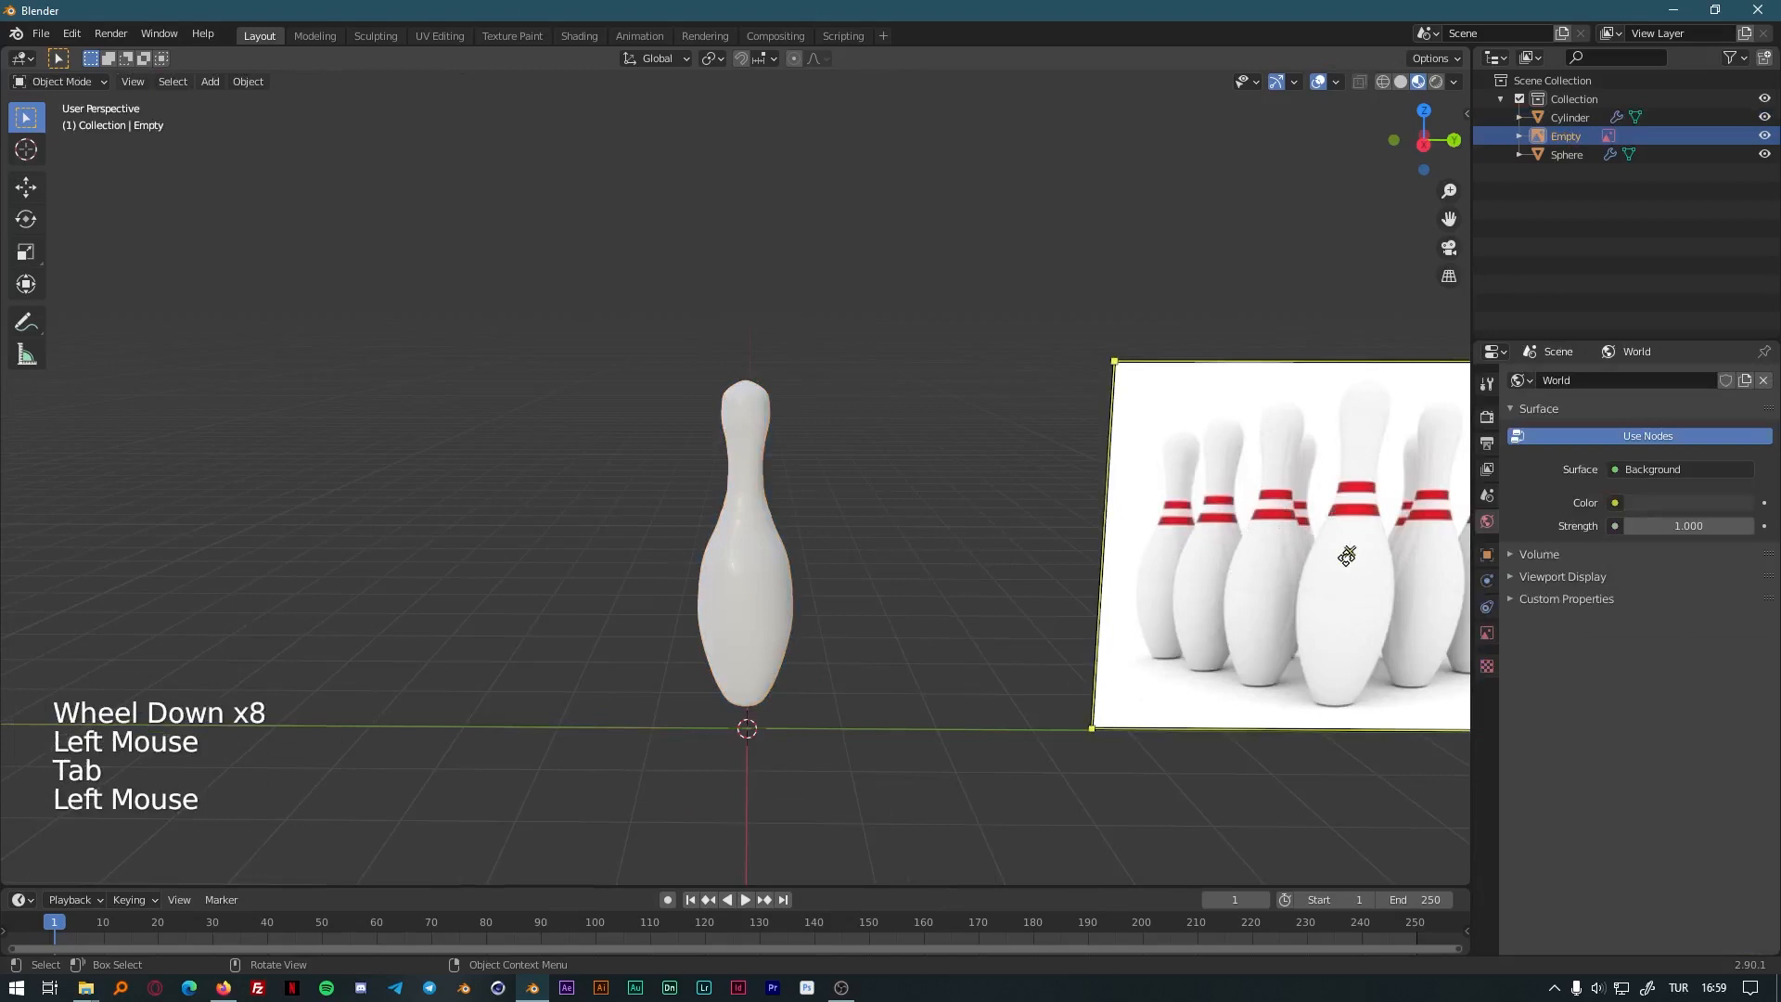
key(g)
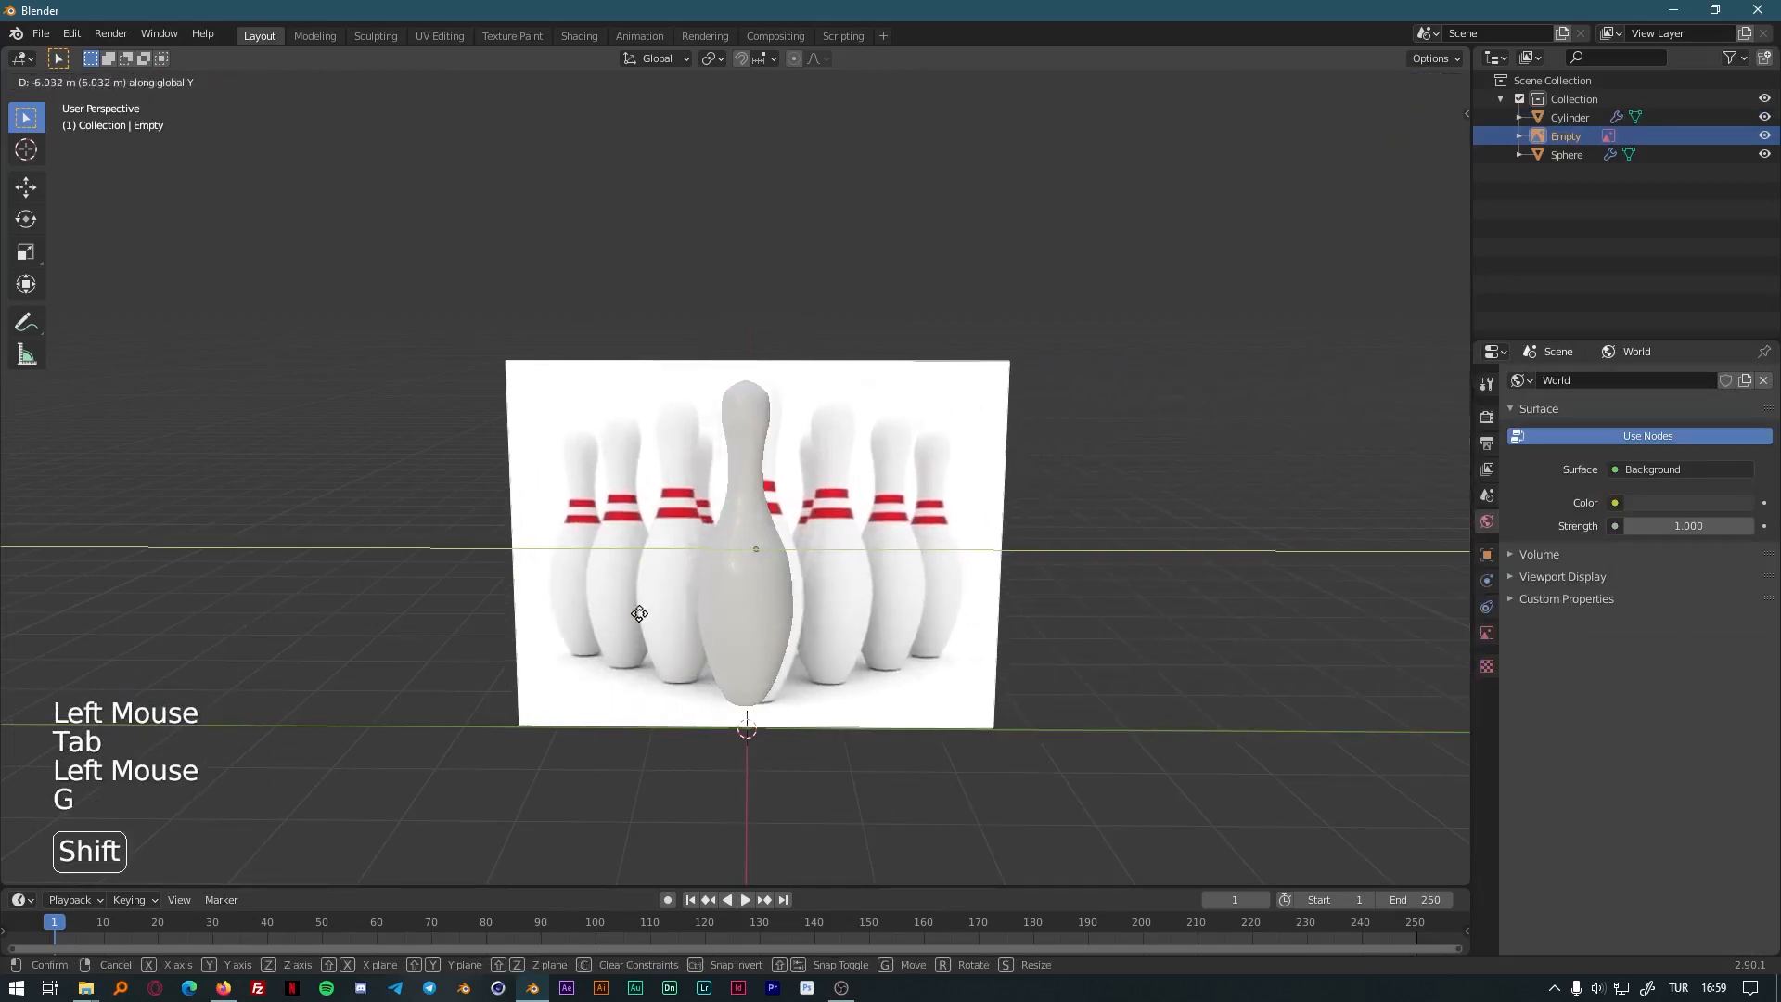
shift+click(543, 613)
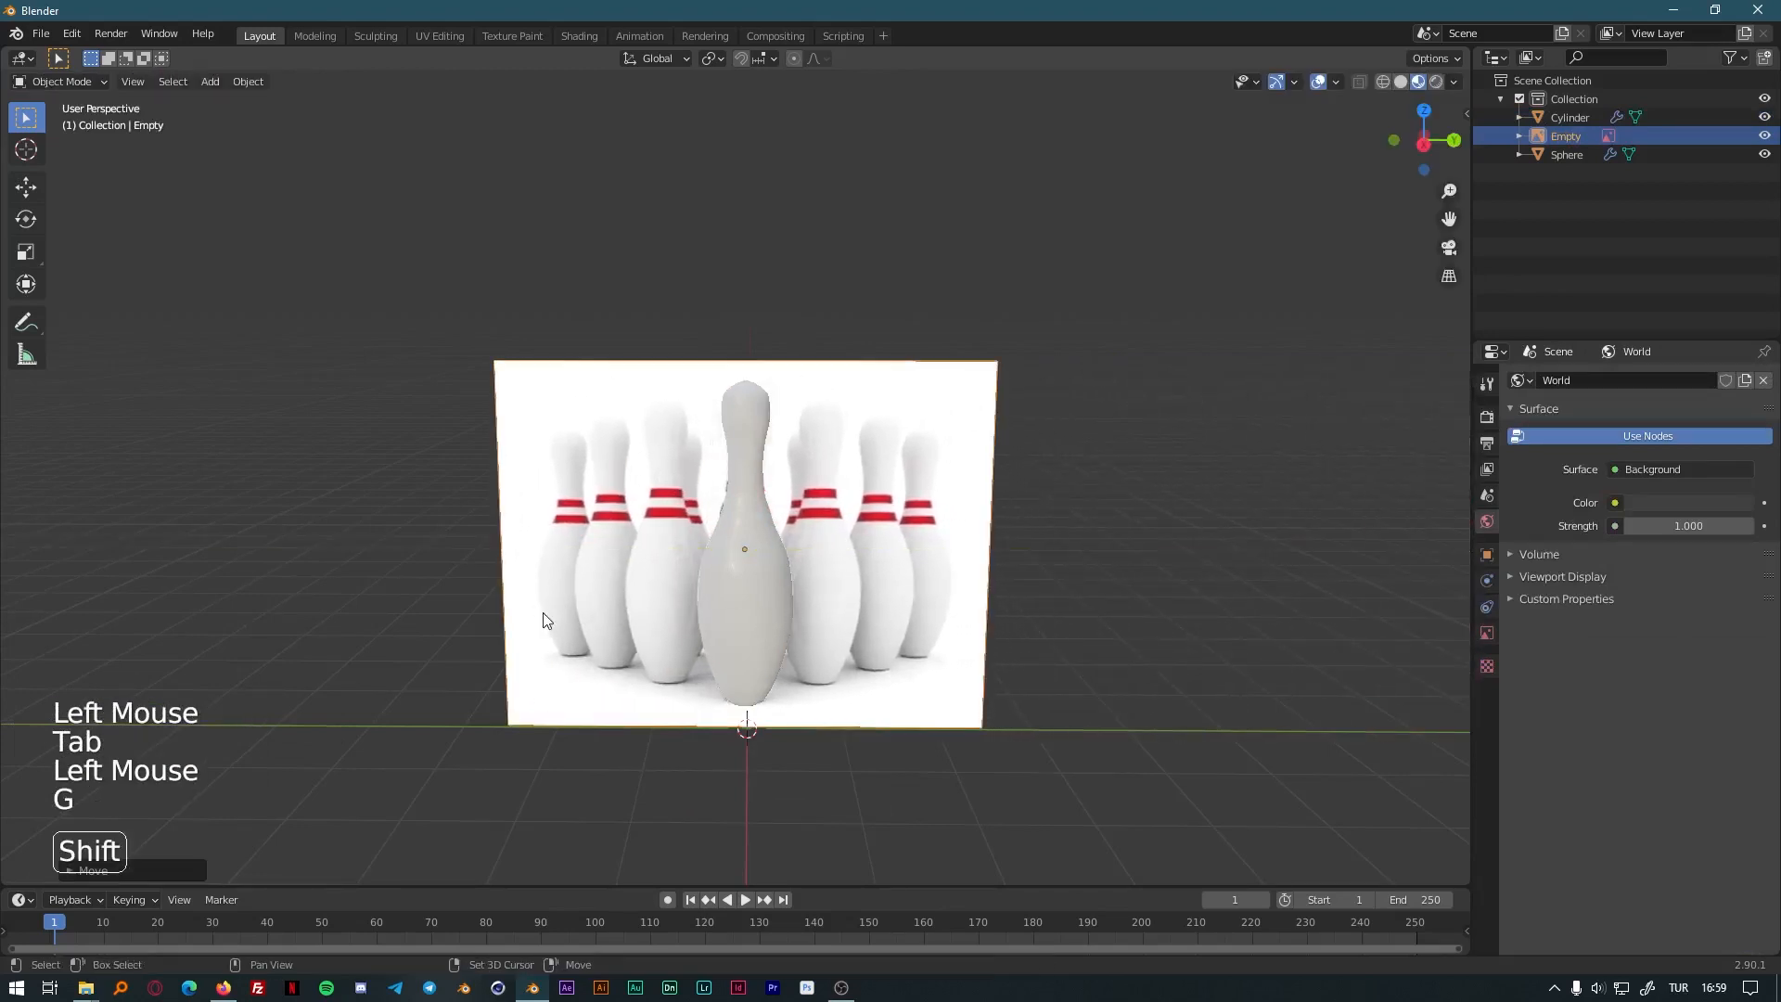
Show the scene in wireframe and frame the neck stripes in the right orthographic view.
click(1382, 82)
scroll(843, 587, up, 10)
shift+middle_drag(1212, 421, 1171, 347)
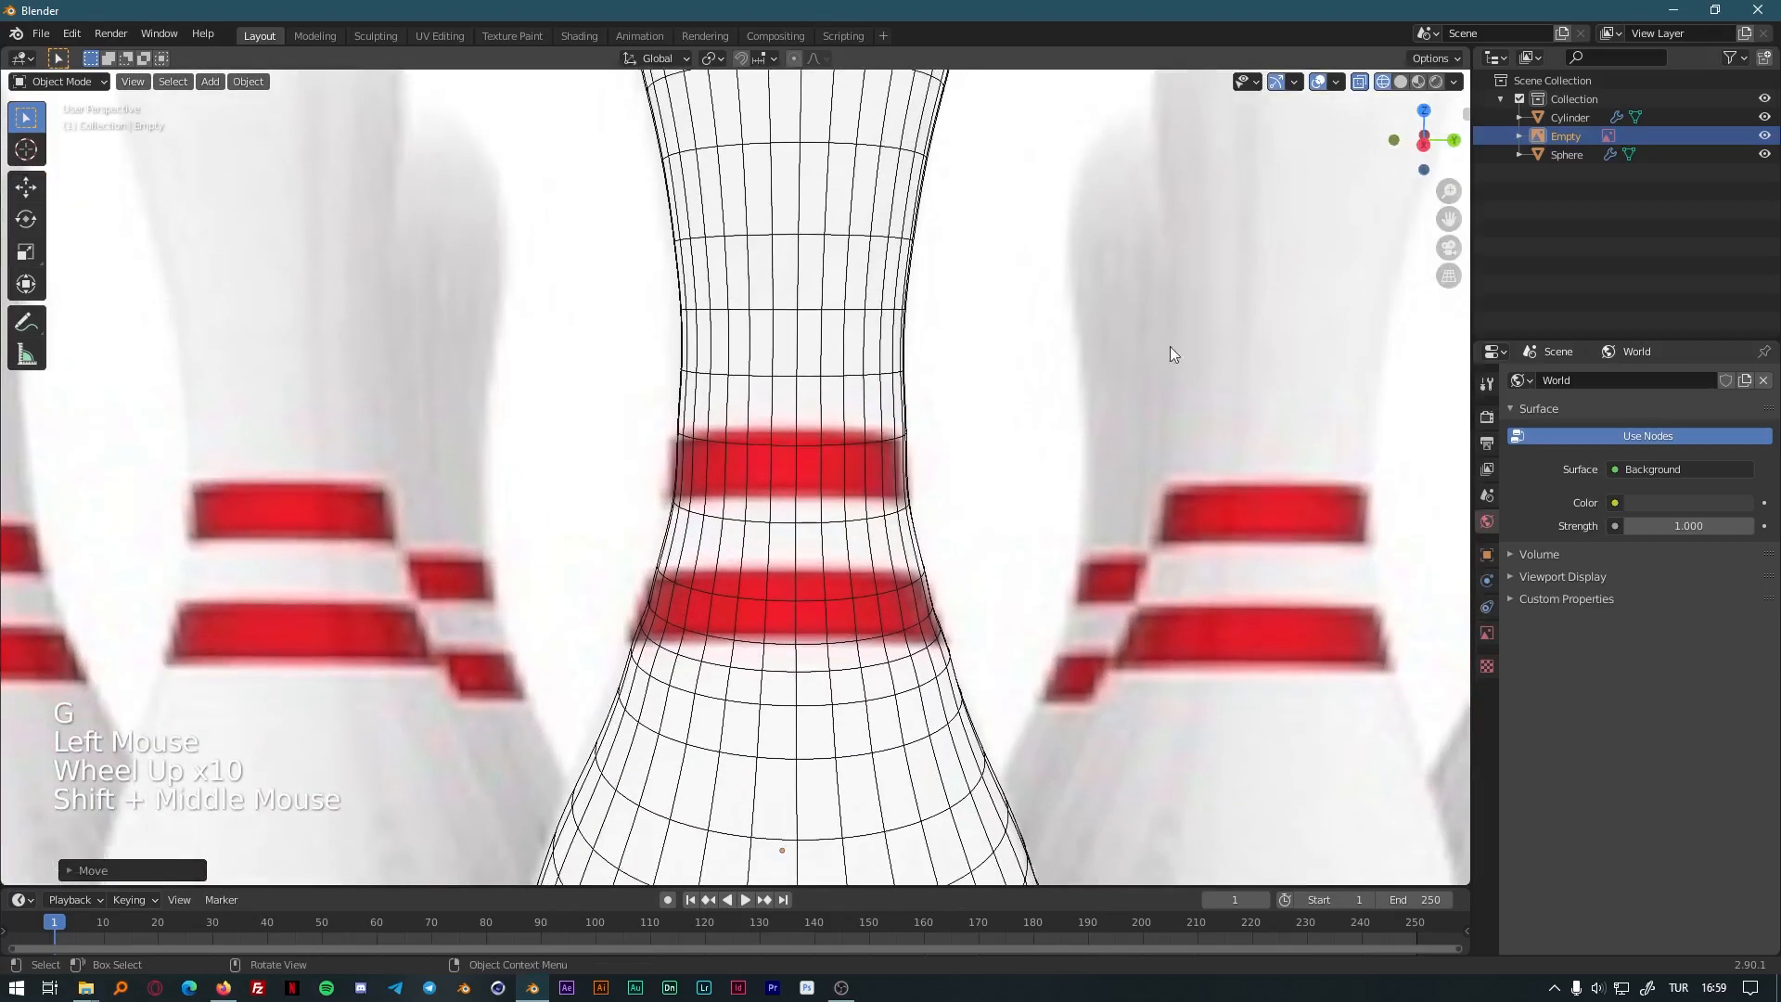
click(1424, 143)
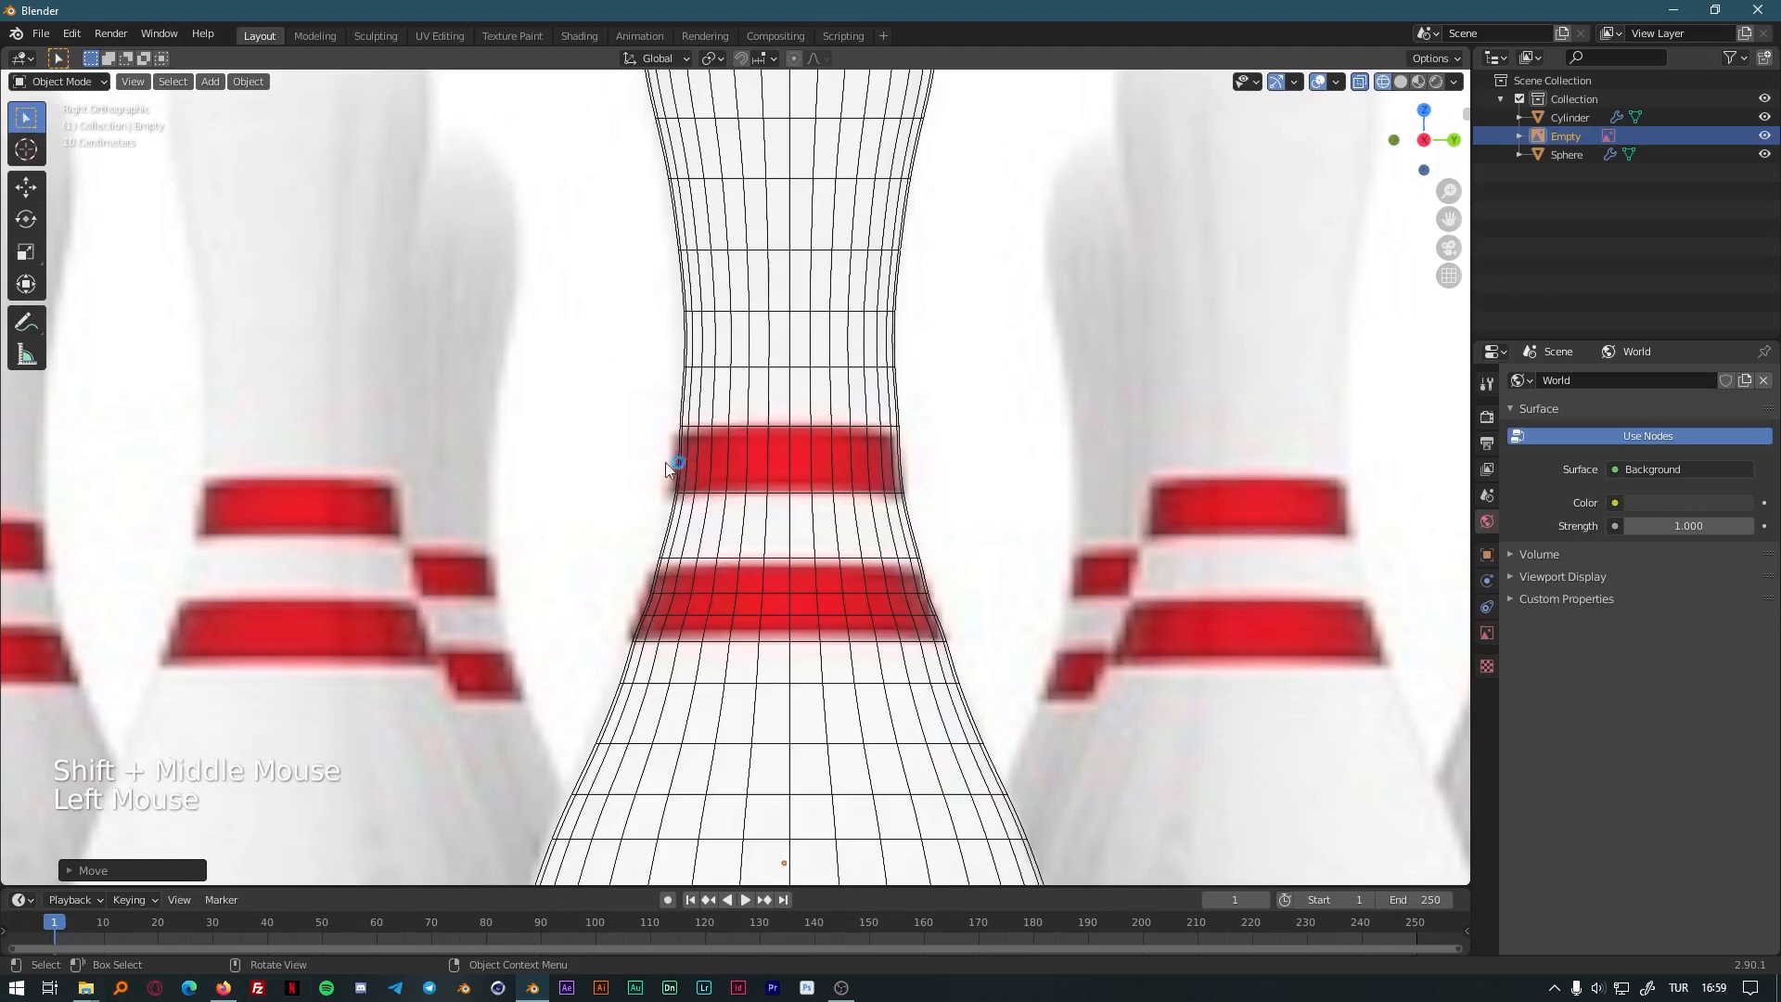
key(b)
drag(773, 459, 972, 487)
key(Tab)
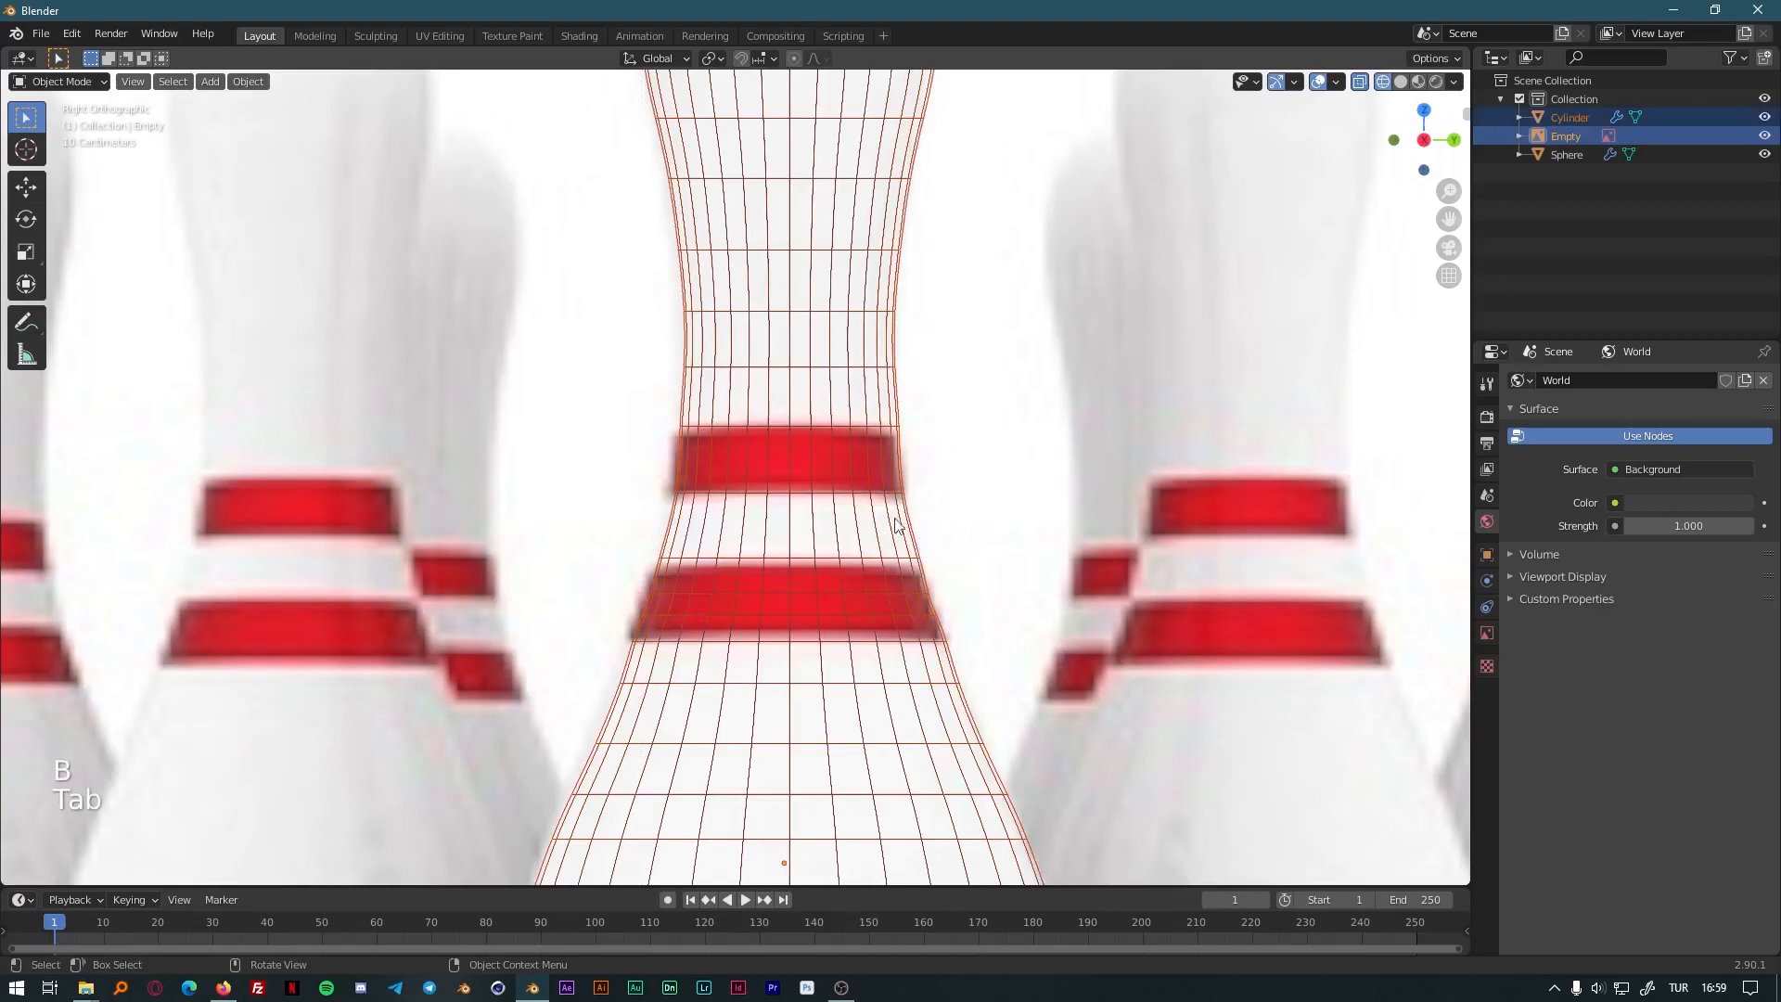
click(867, 527)
key(Tab)
click(809, 168)
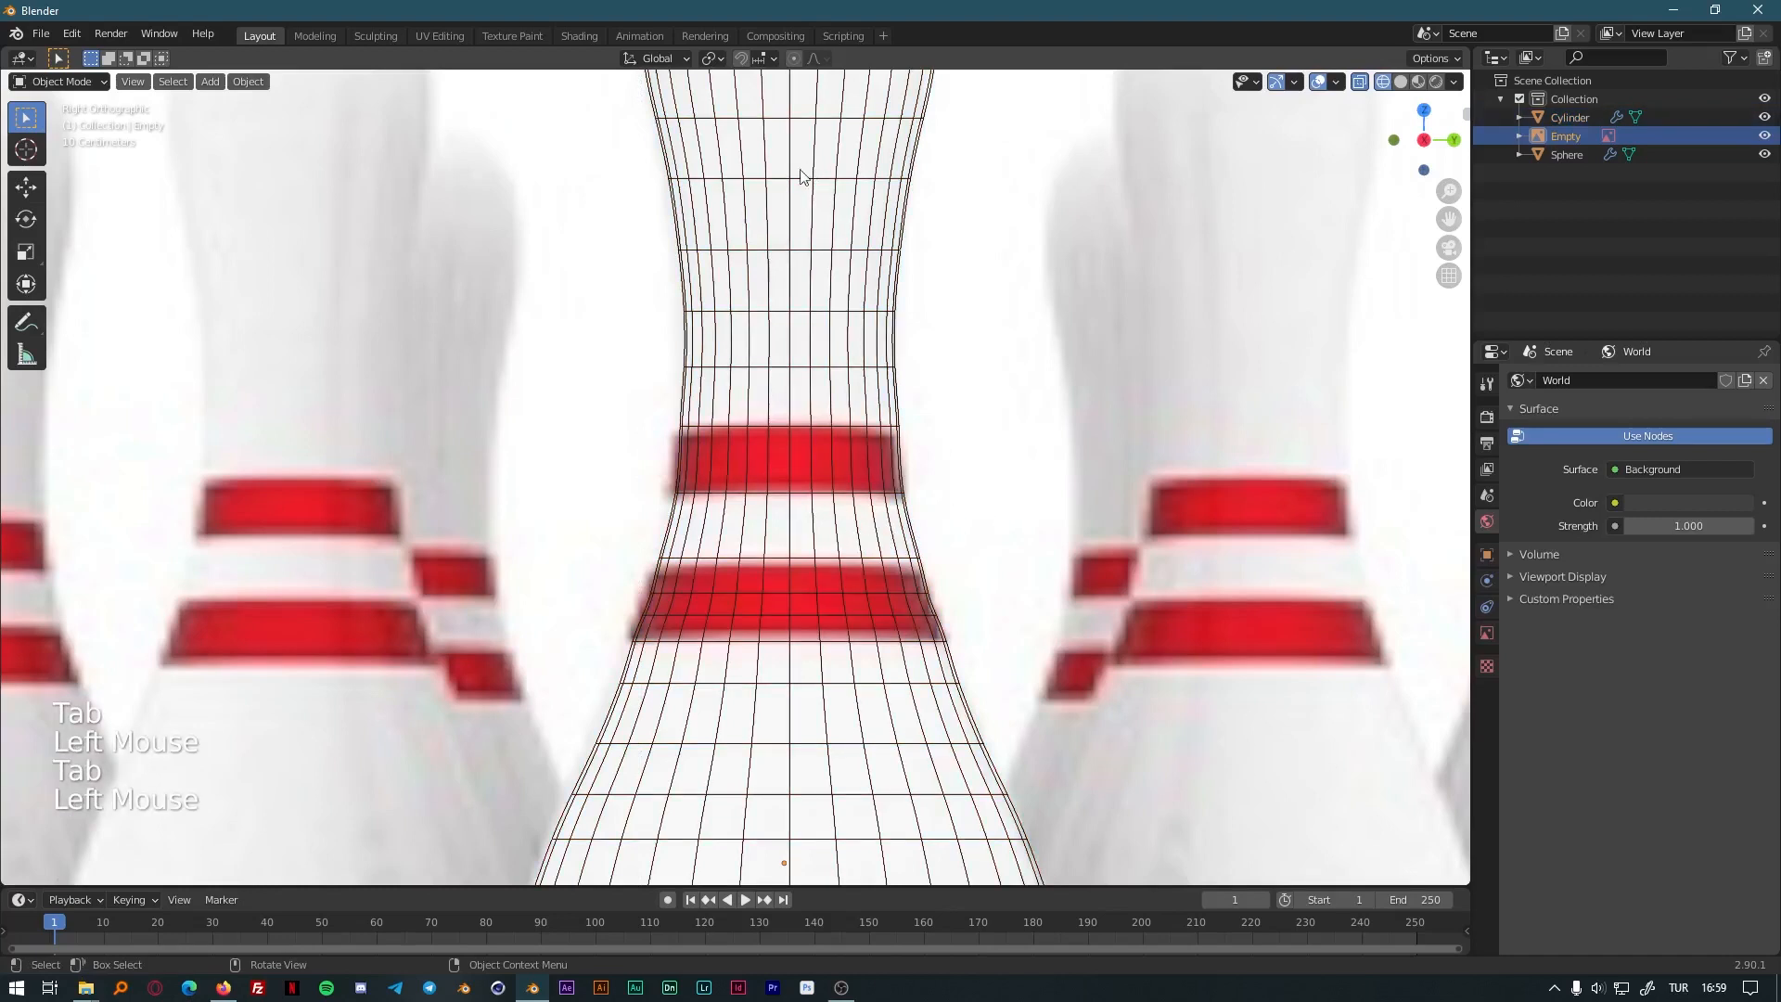
key(Tab)
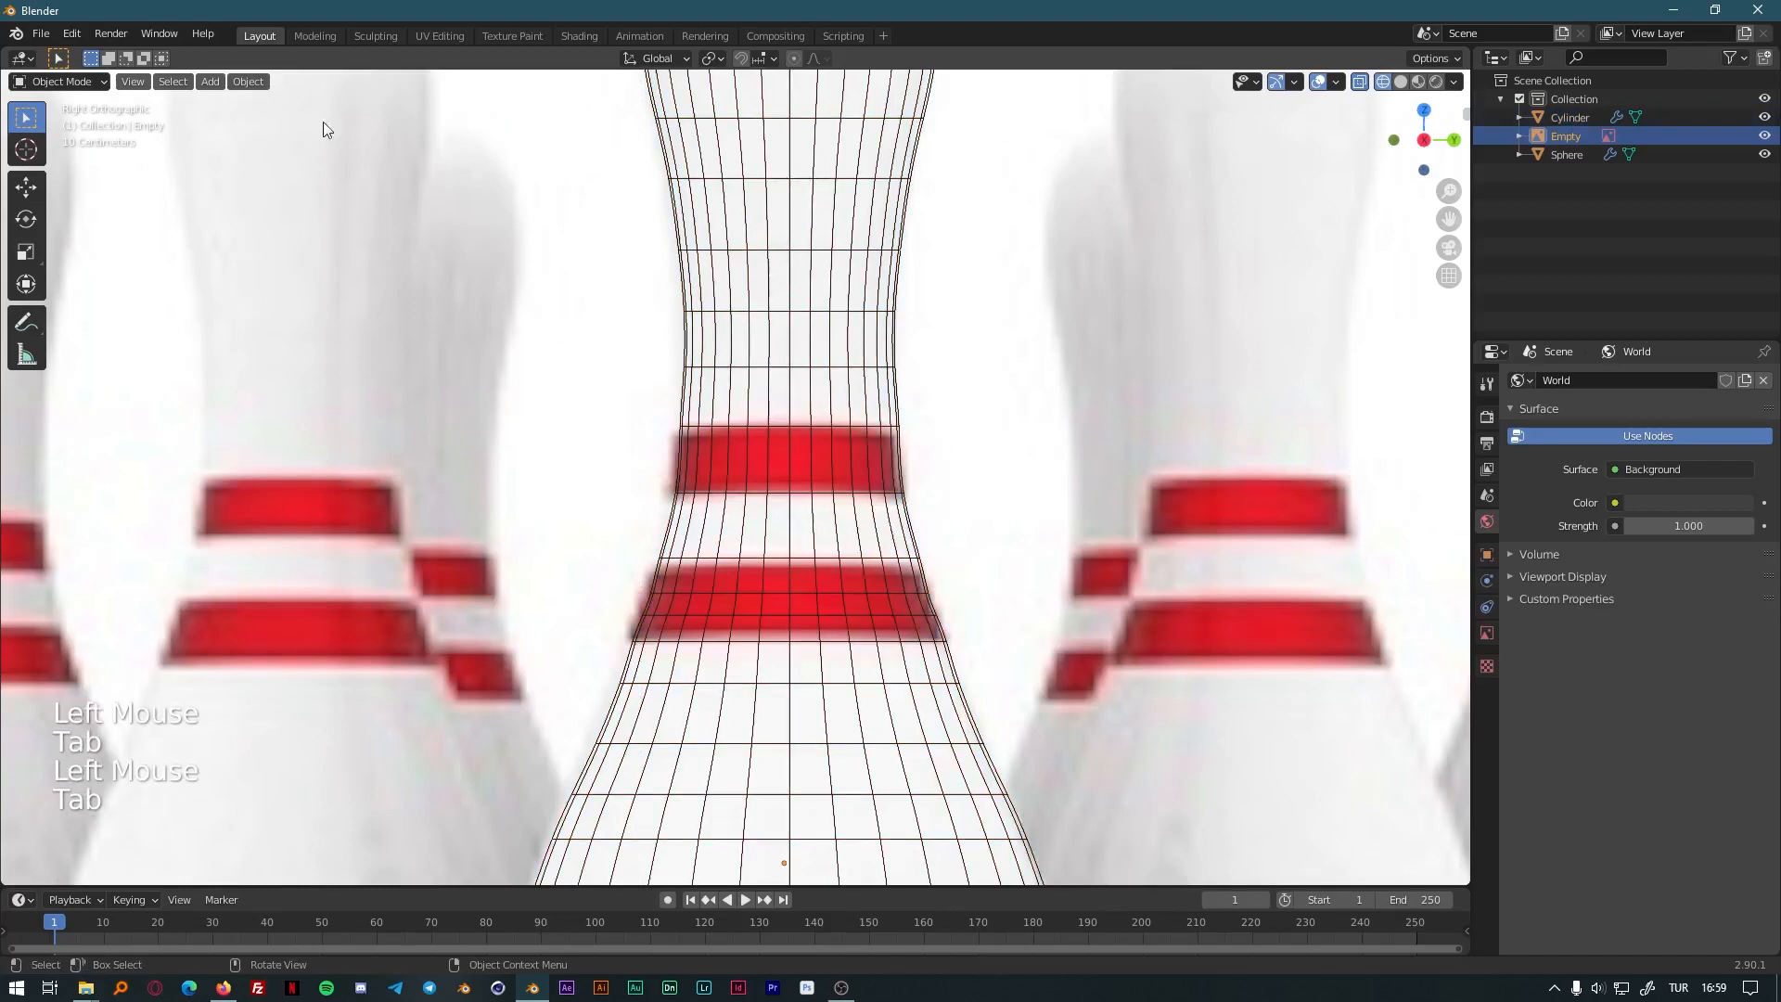
In Edit Mode, select the rings of pin faces that overlap the reference image's two red neck stripes.
double_click(721, 180)
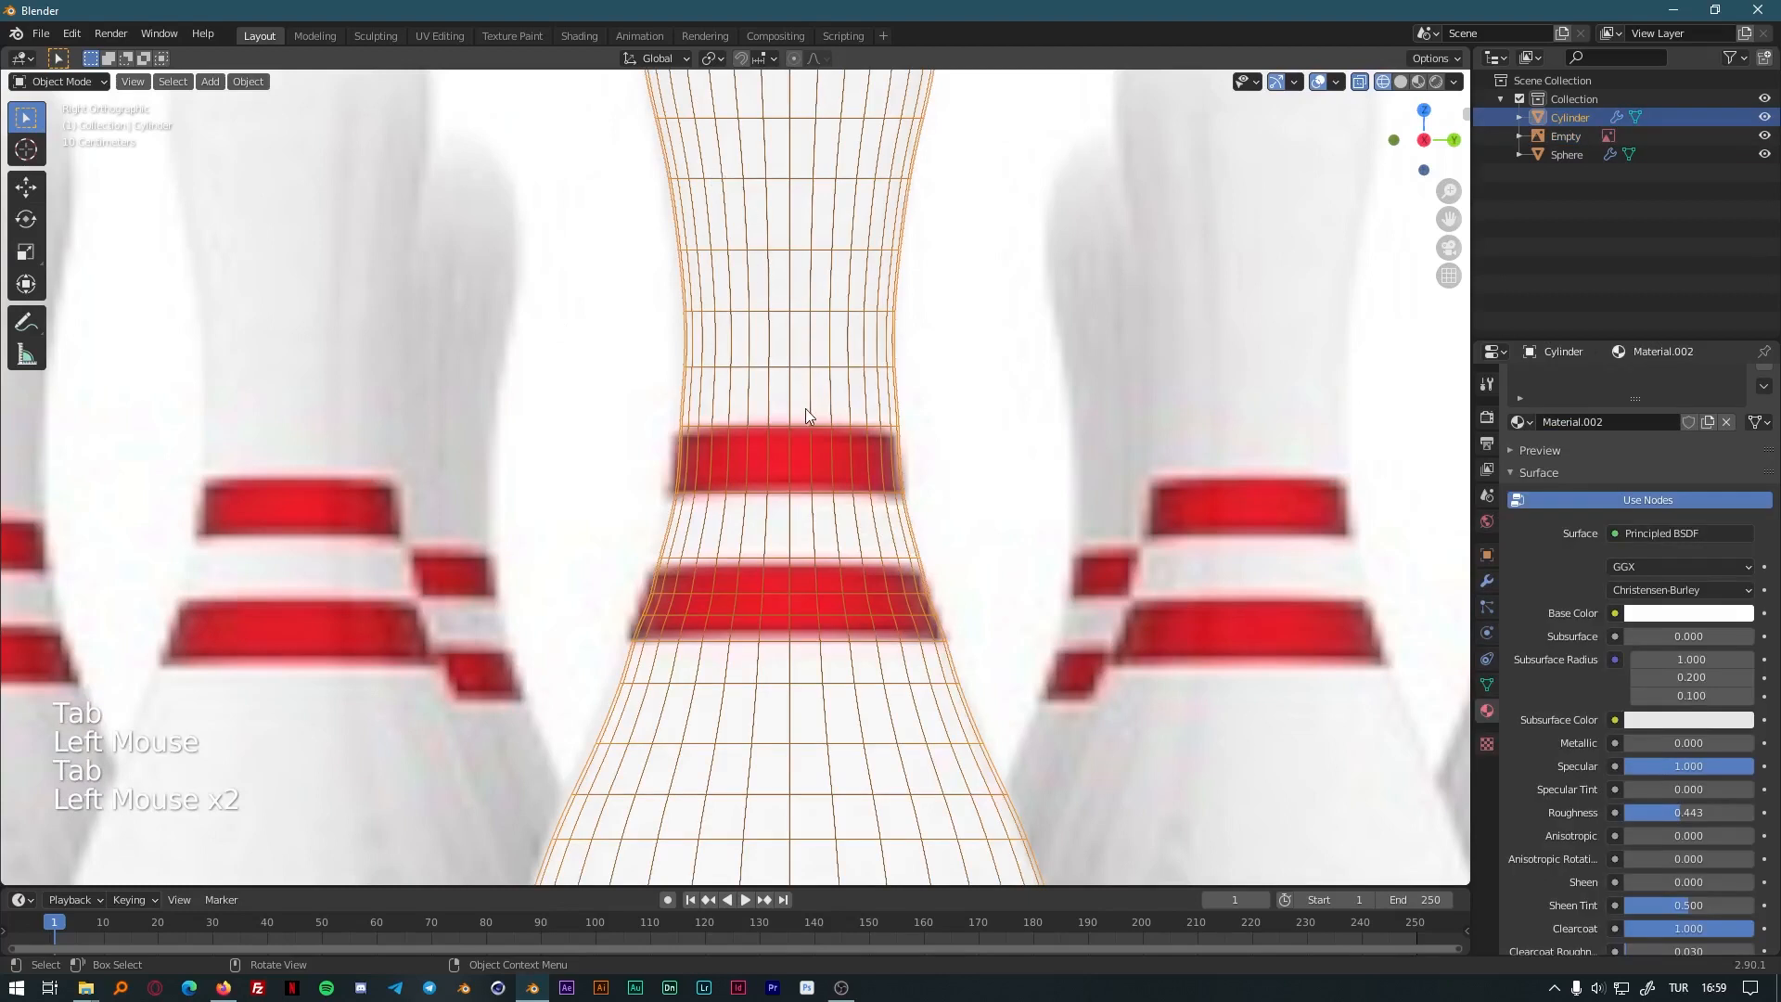
key(Tab)
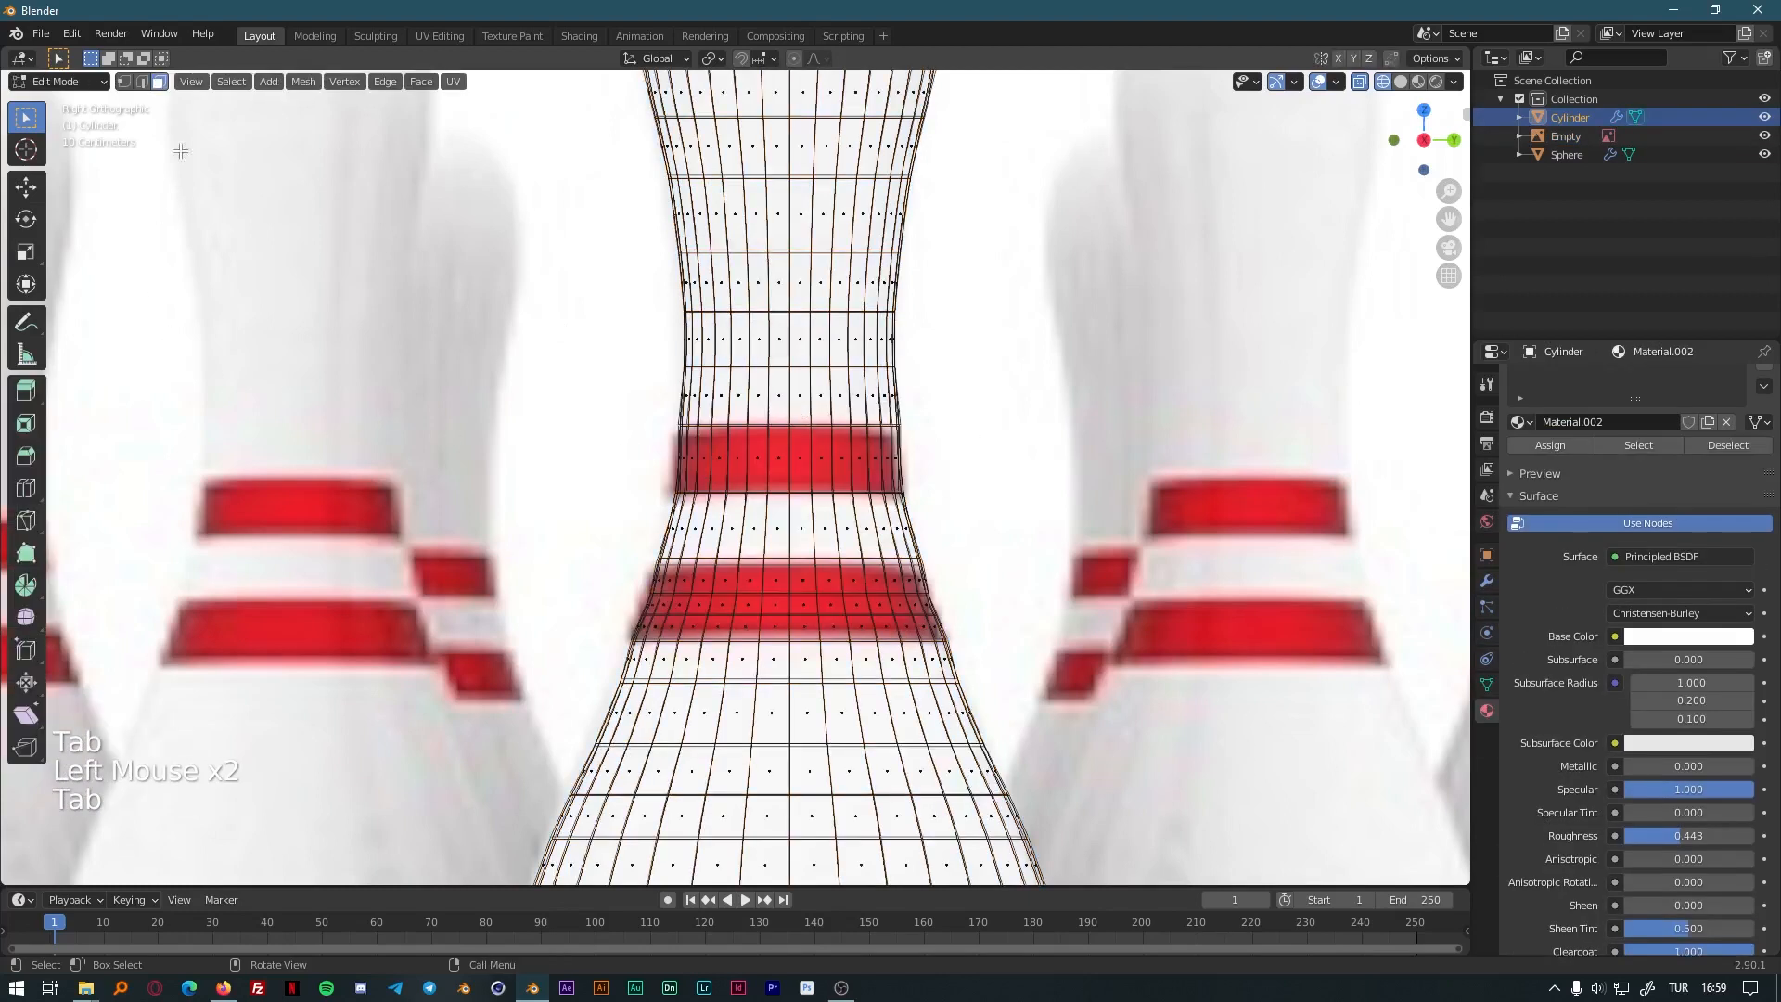
key(b)
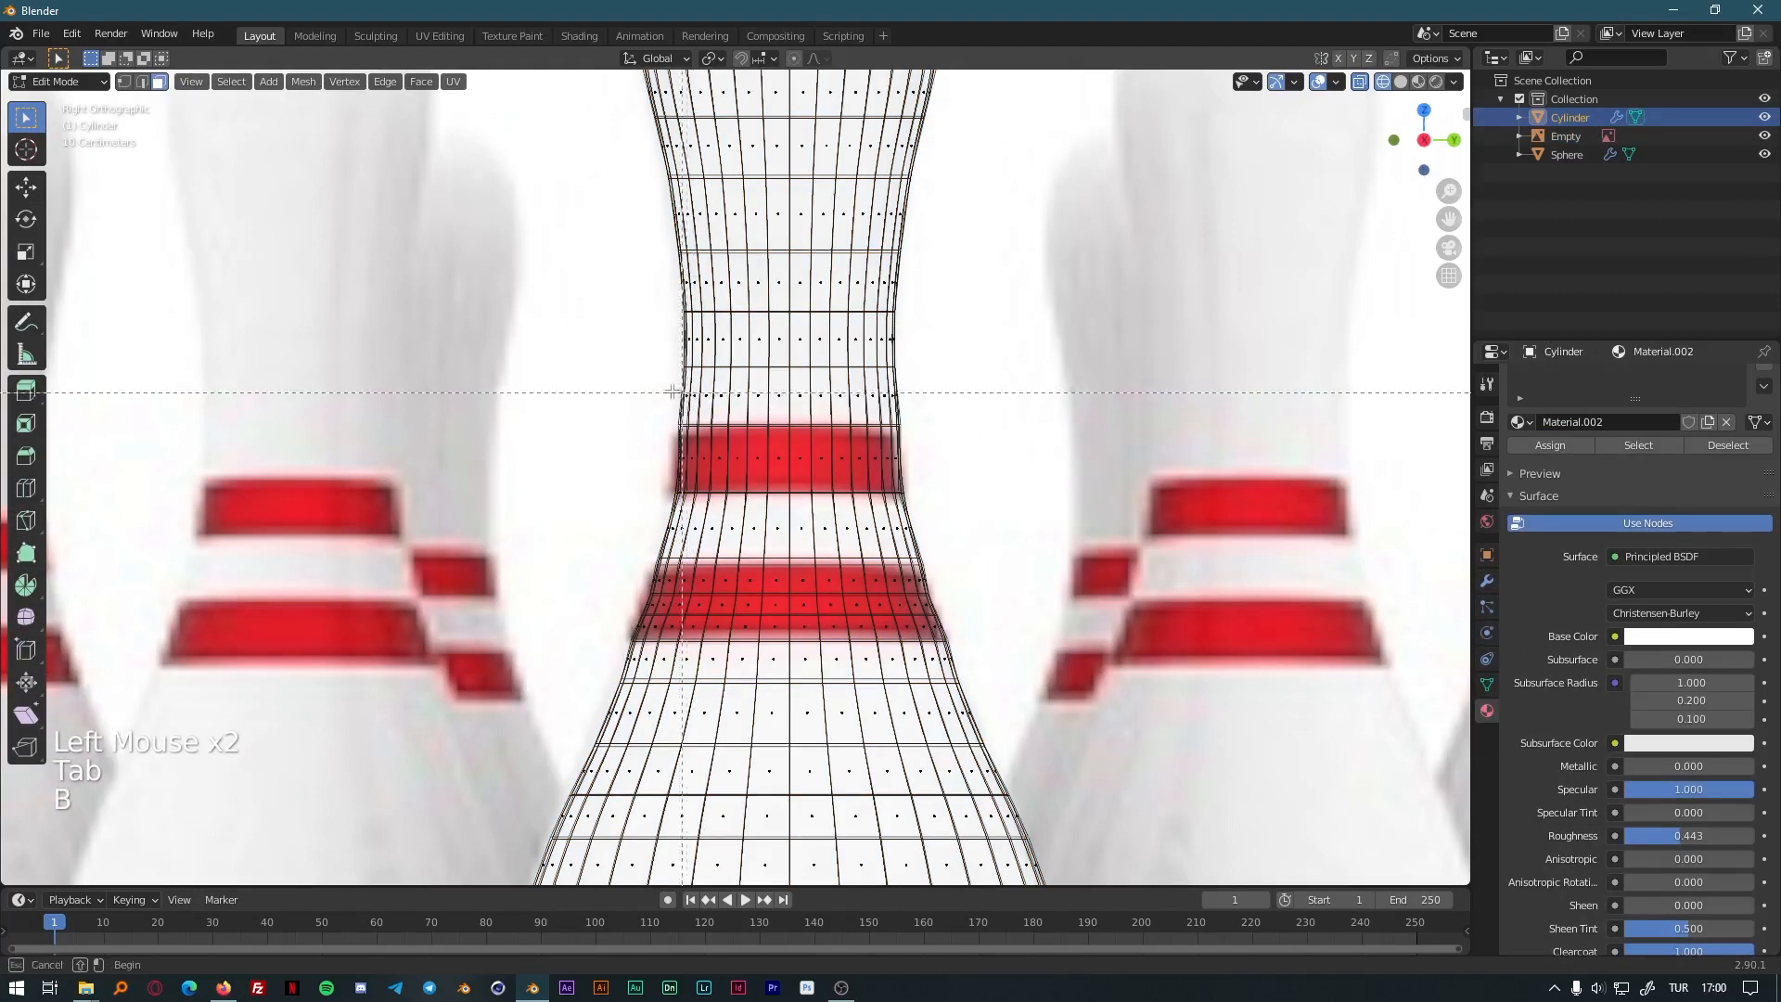
drag(735, 456, 961, 475)
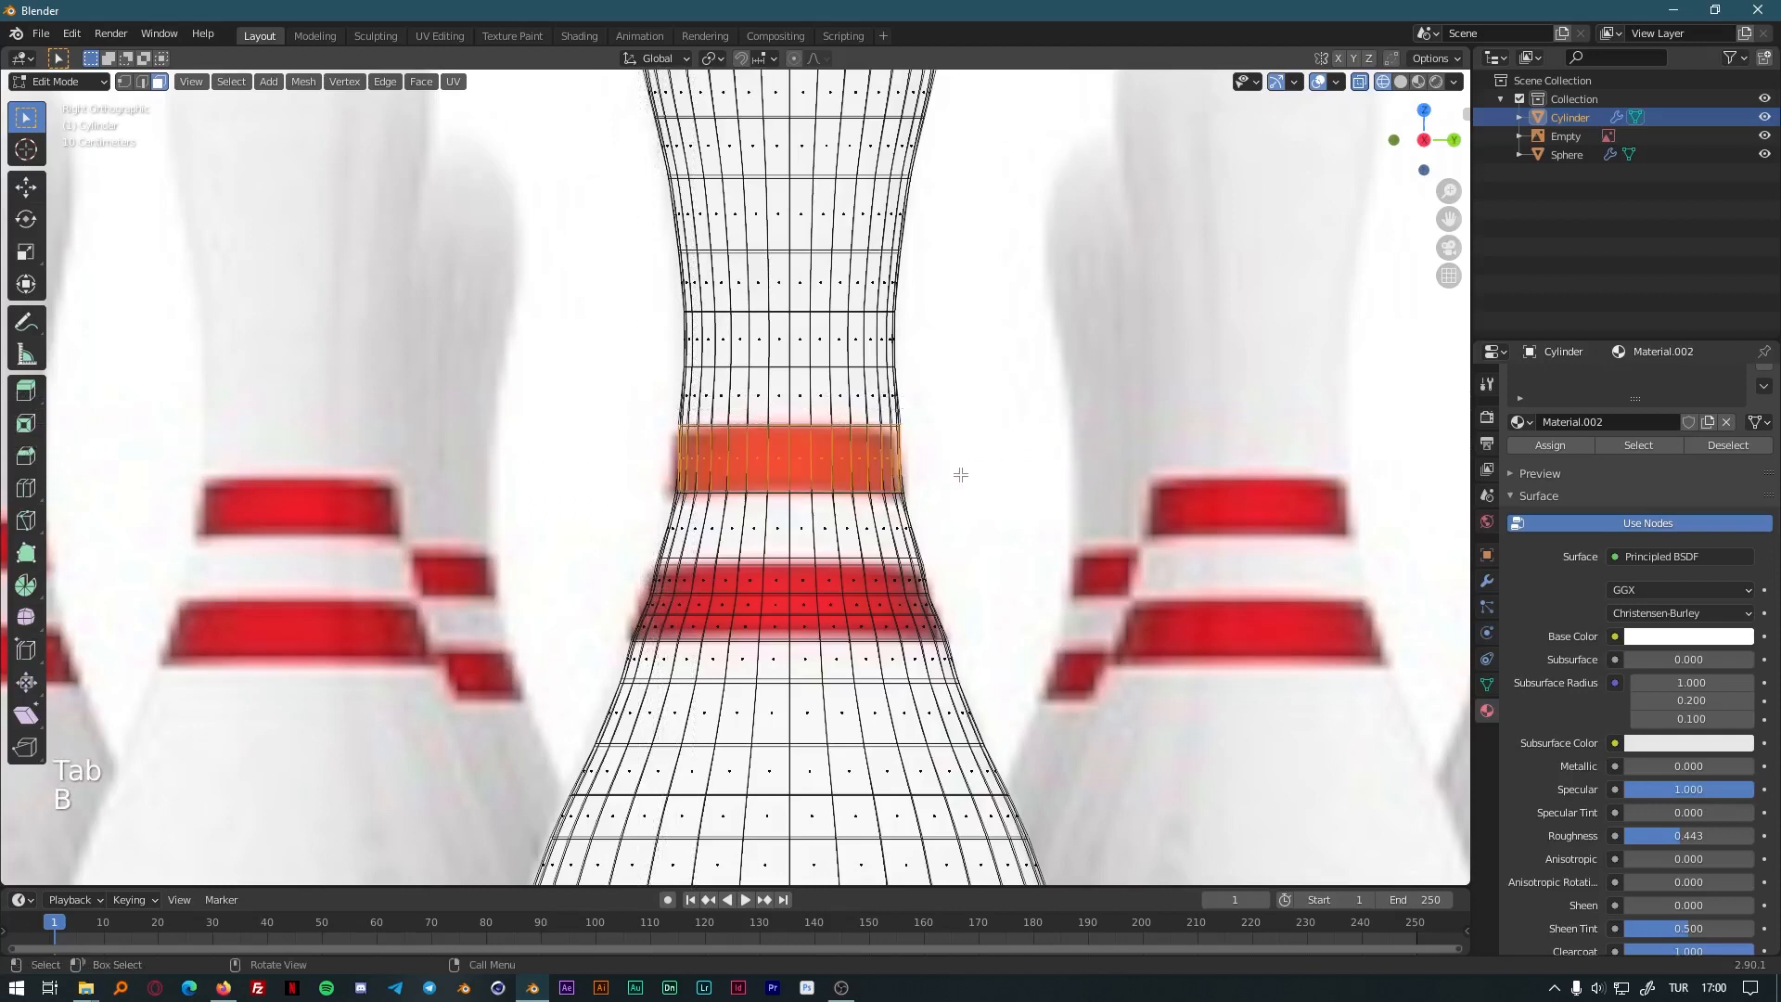
key(shift)
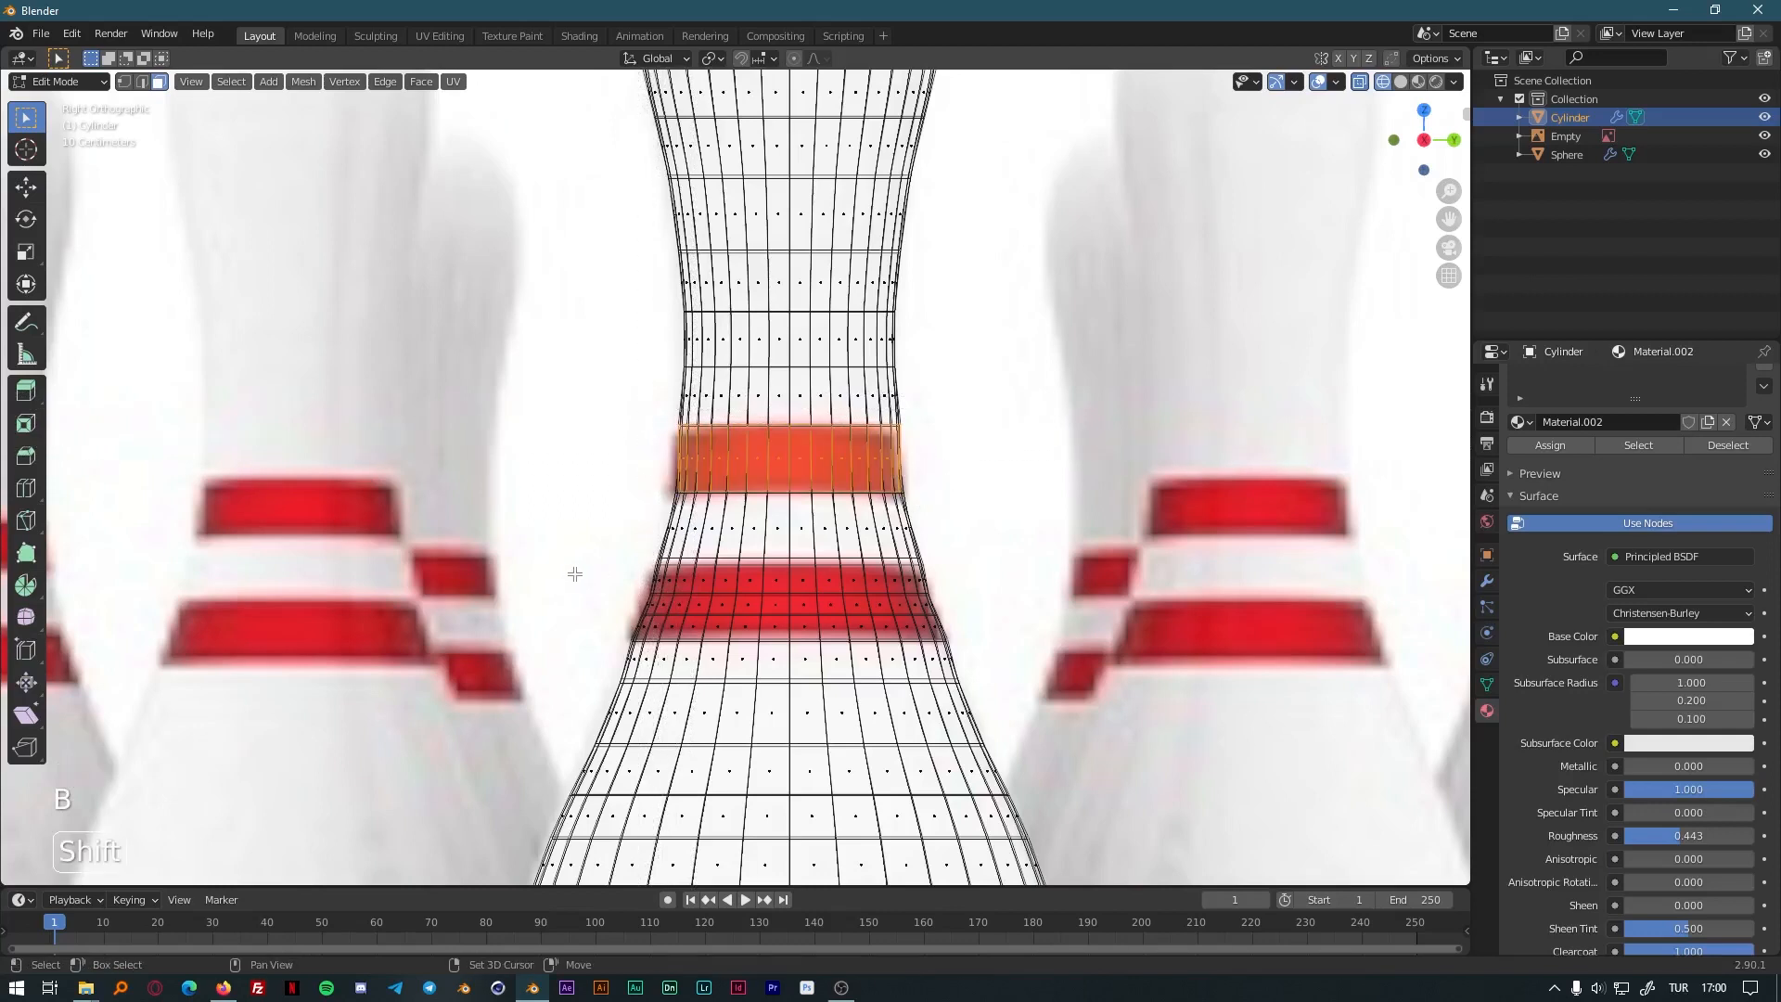
shift+drag(577, 567, 1013, 631)
Return to Material Preview shading and add a second material slot with a new material to the pin.
middle_drag(1014, 630, 334, 674)
scroll(506, 562, down, 4)
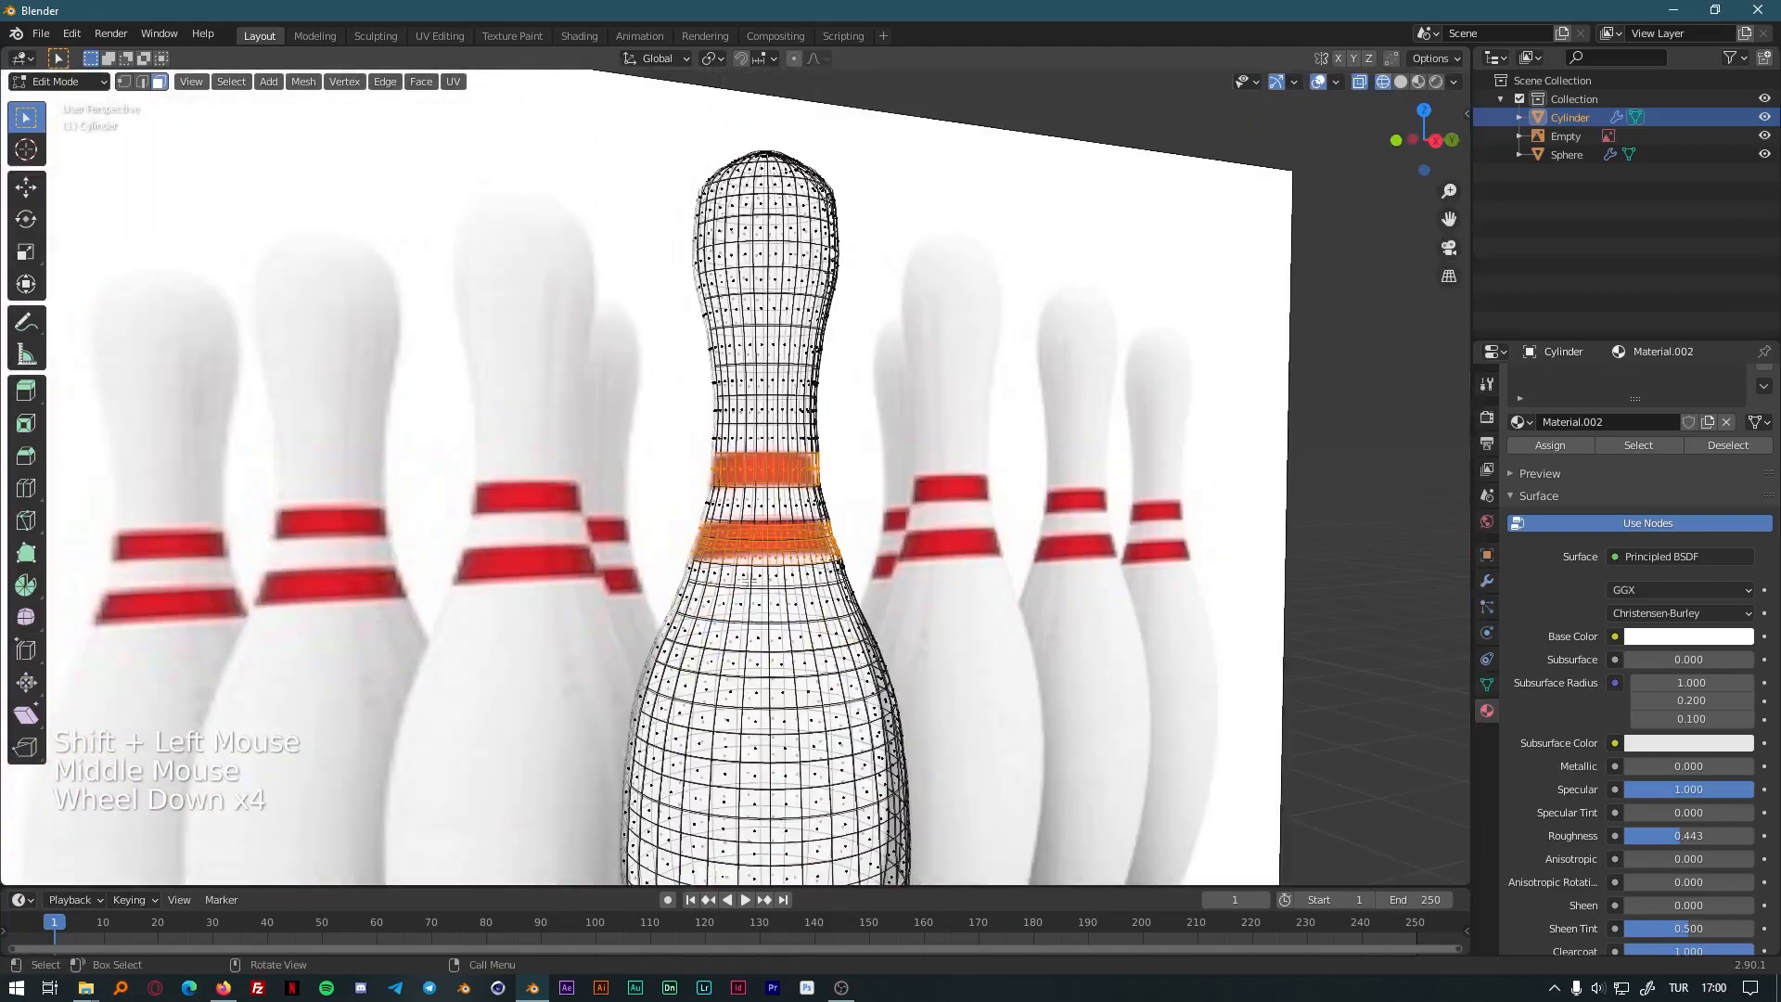
scroll(829, 582, down, 4)
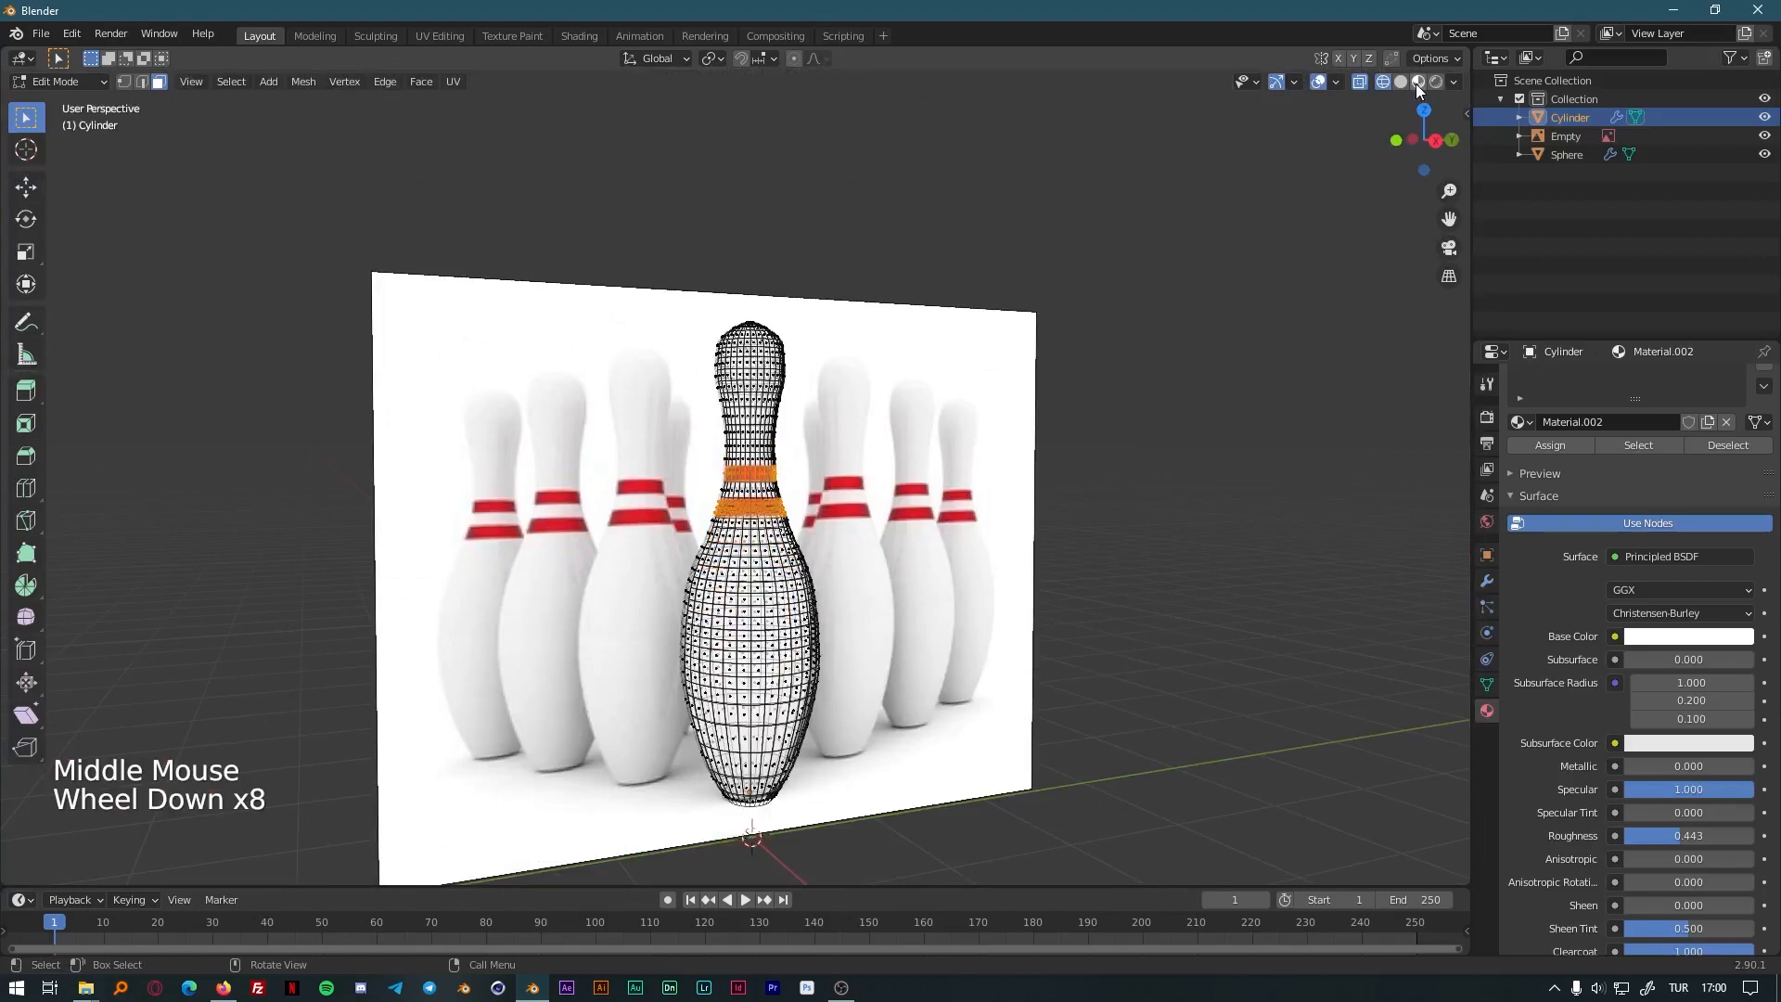
click(1417, 82)
click(1648, 640)
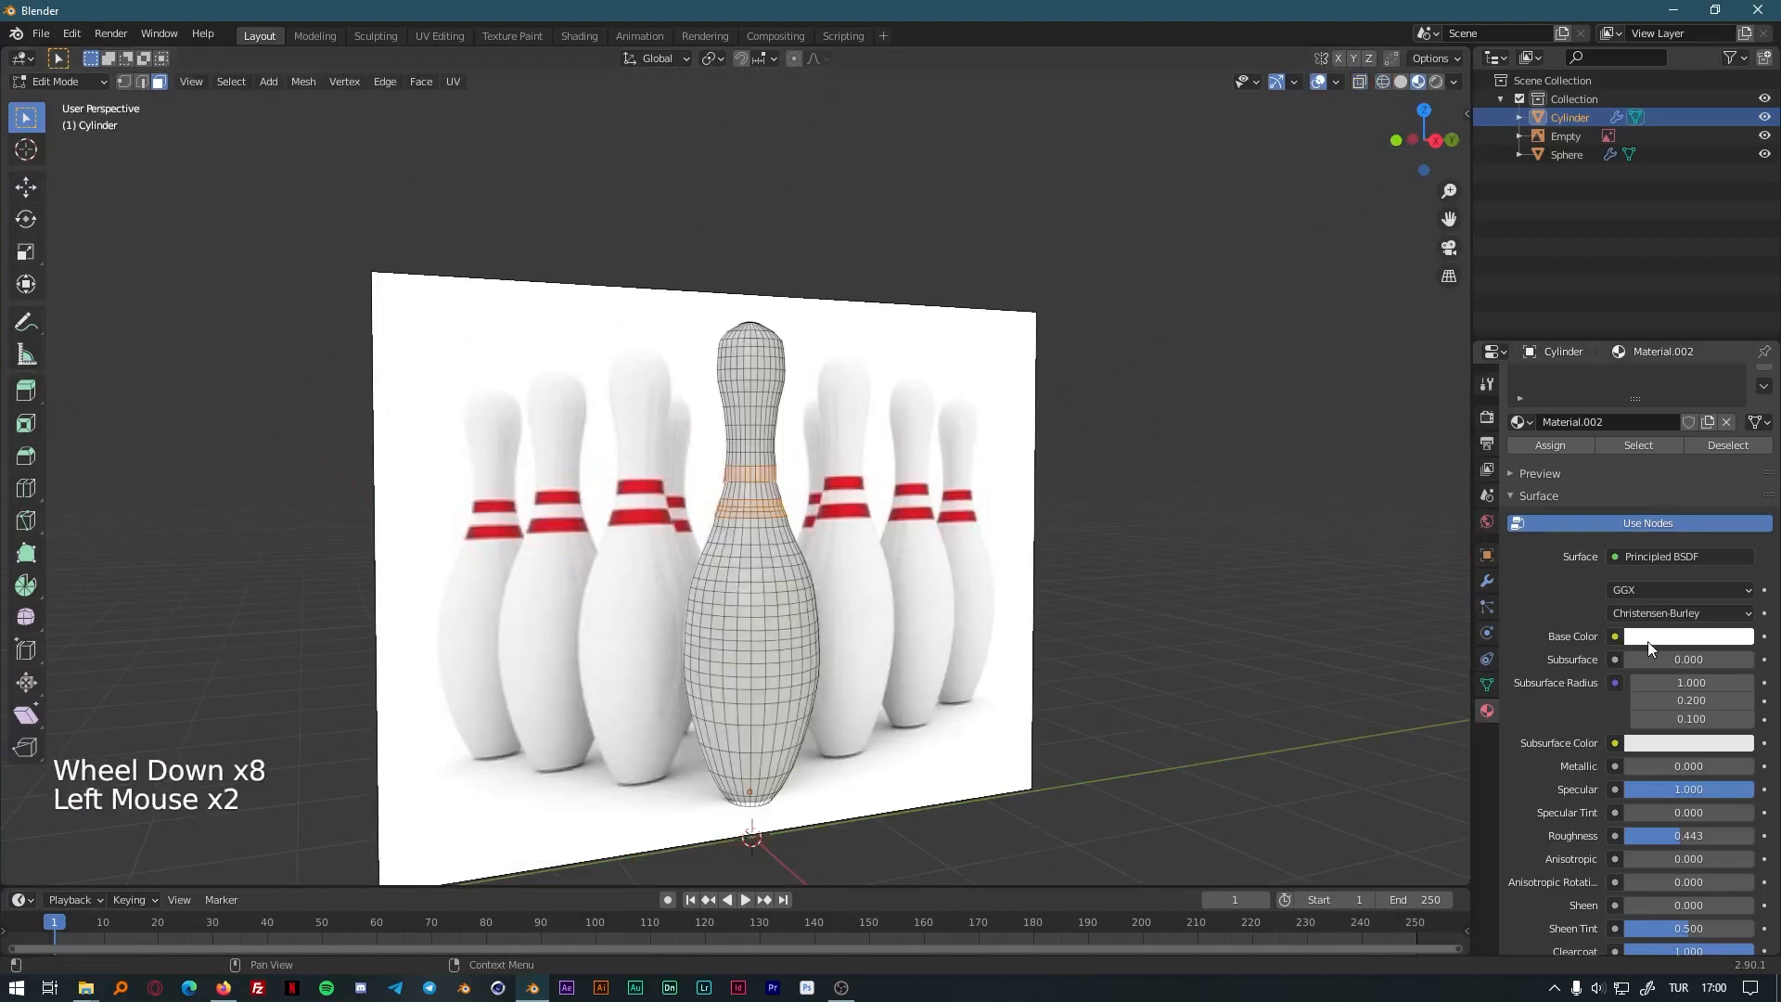
scroll(1695, 464, up, 7)
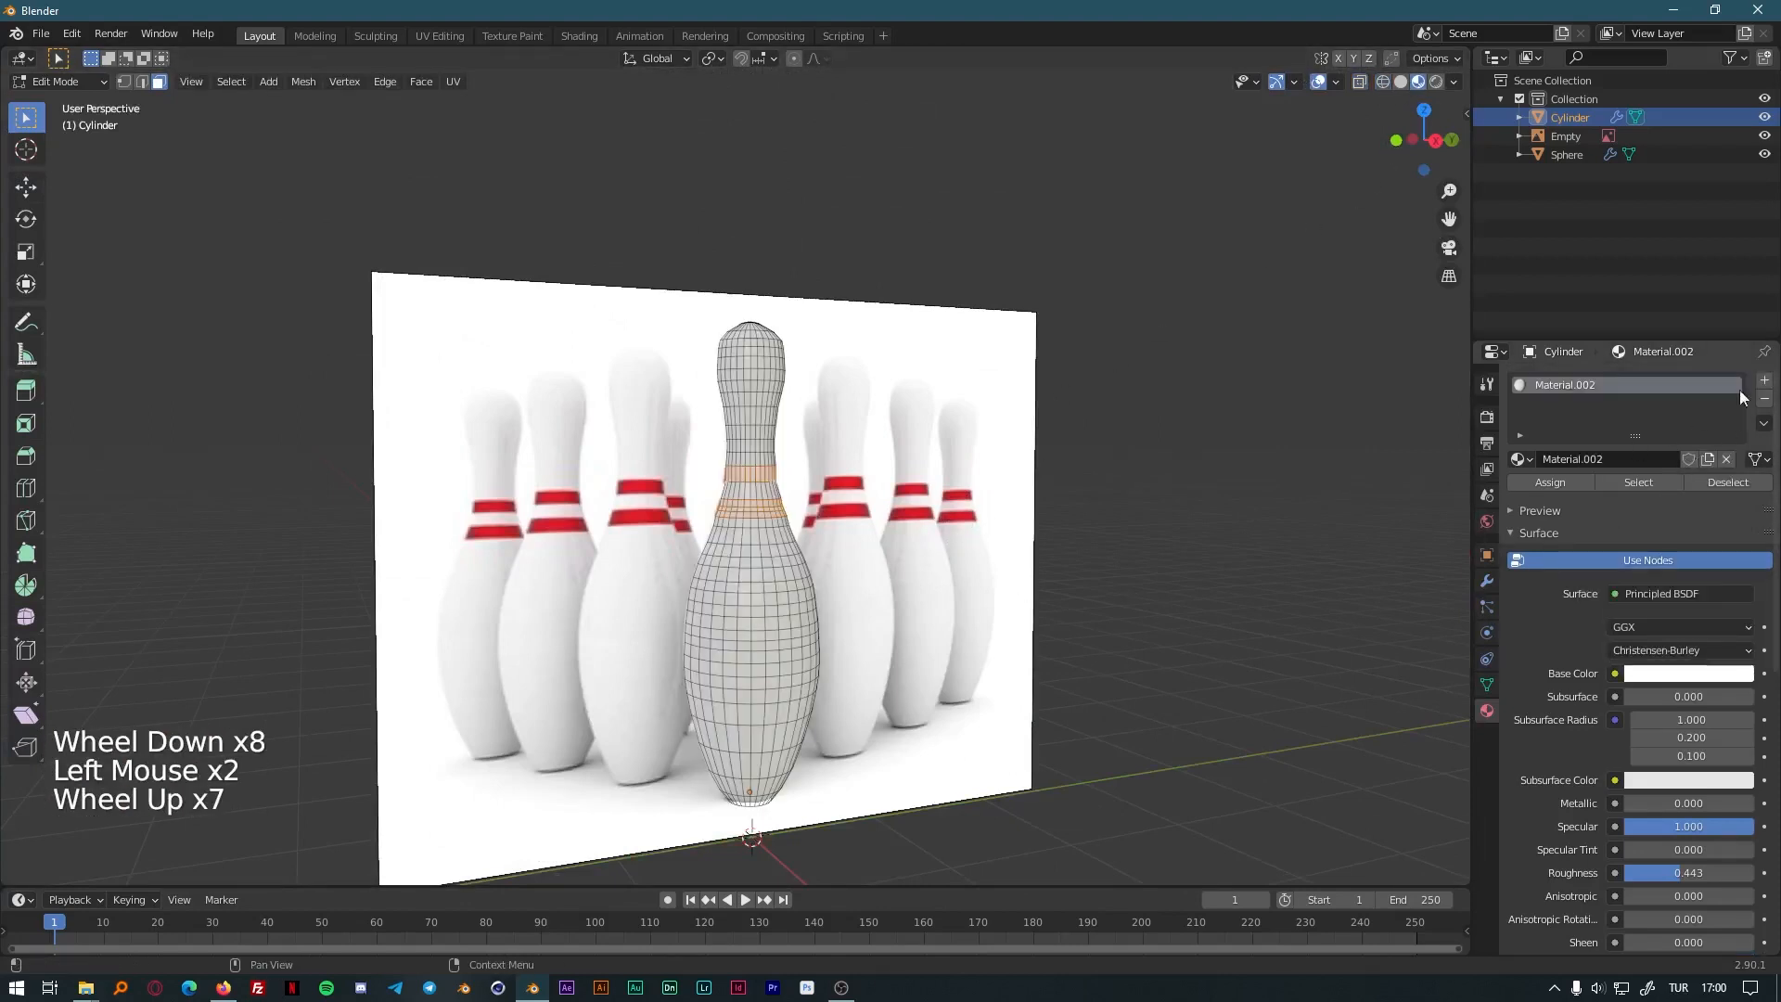
click(1764, 383)
click(1641, 496)
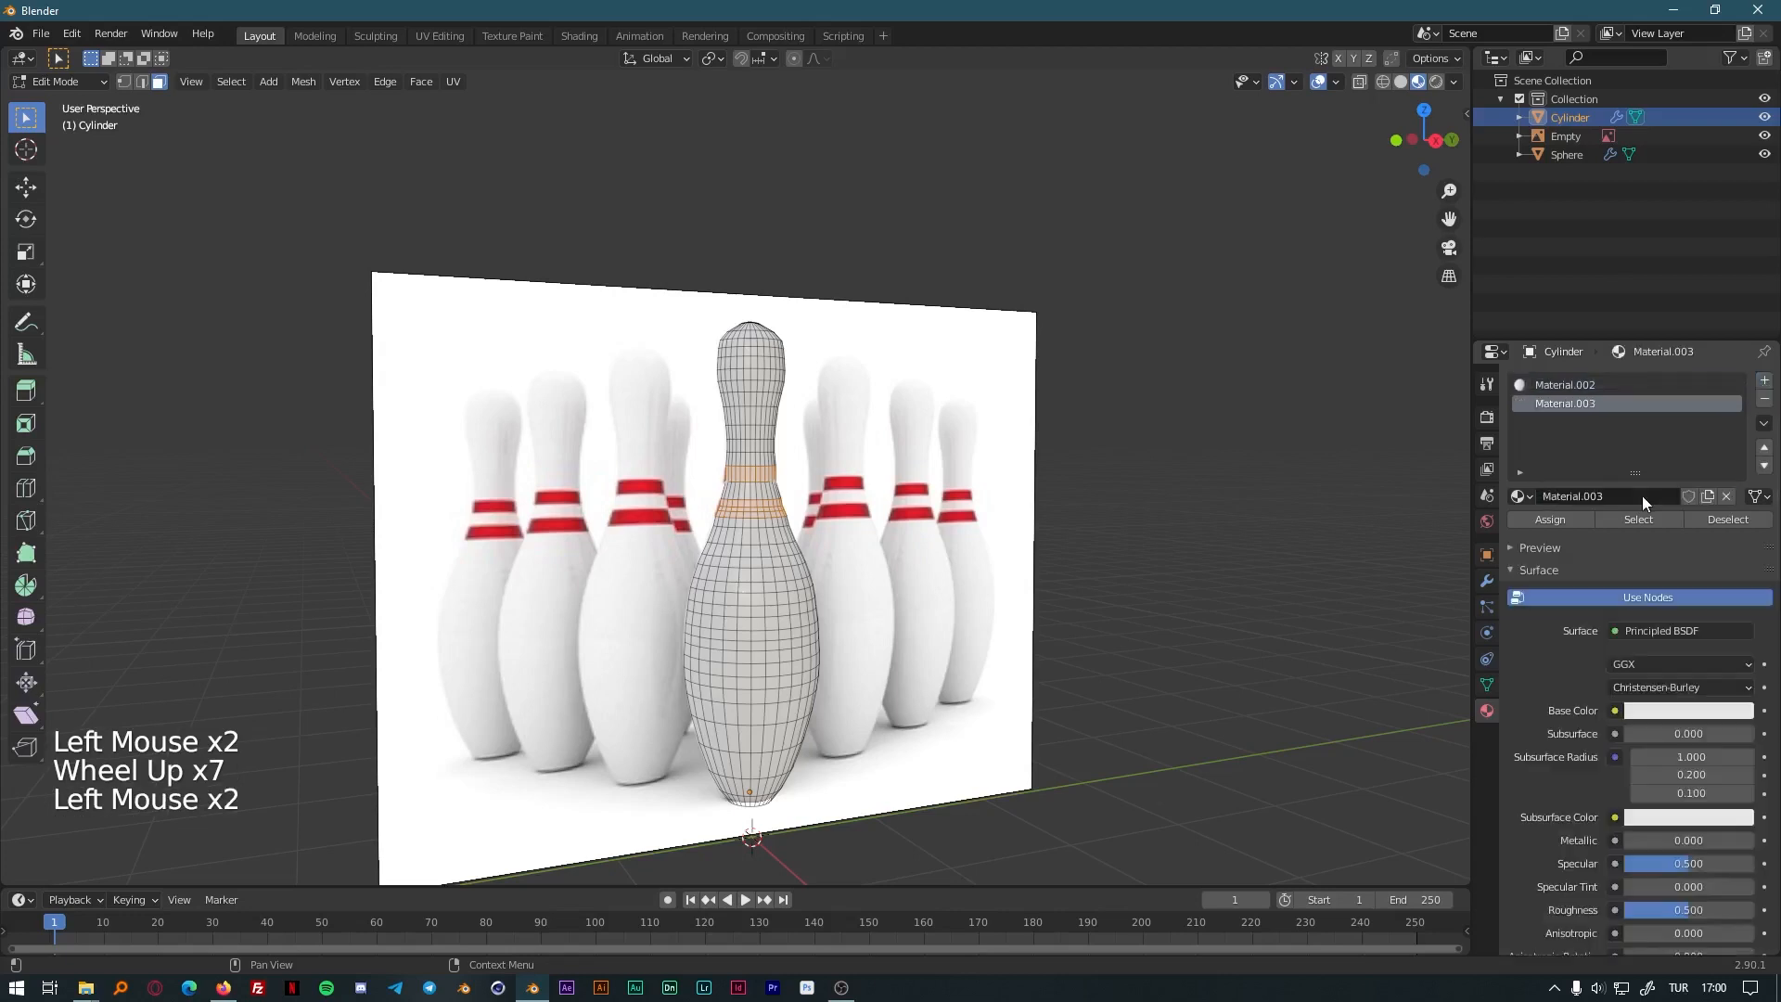
Assign the new material to the selected stripe faces and return to Object Mode.
click(1572, 520)
key(Tab)
key(Tab)
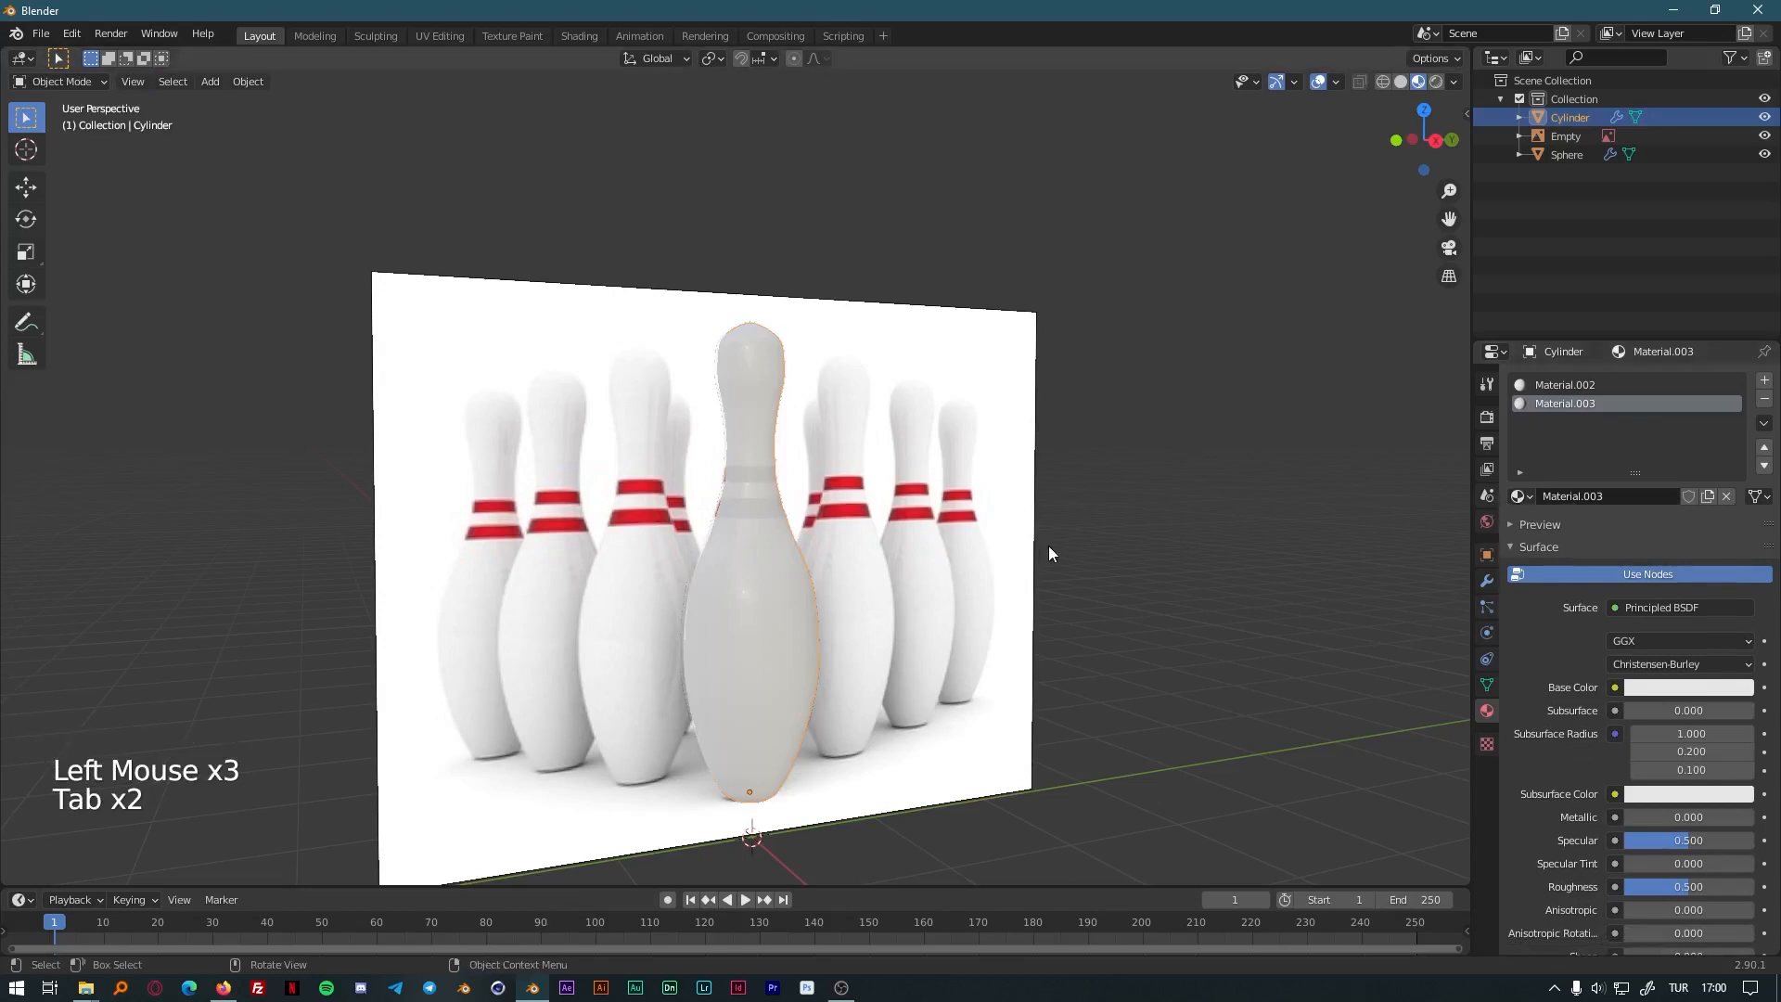
key(Tab)
click(1549, 523)
click(1550, 523)
click(1550, 523)
click(1550, 523)
click(1550, 523)
click(1550, 523)
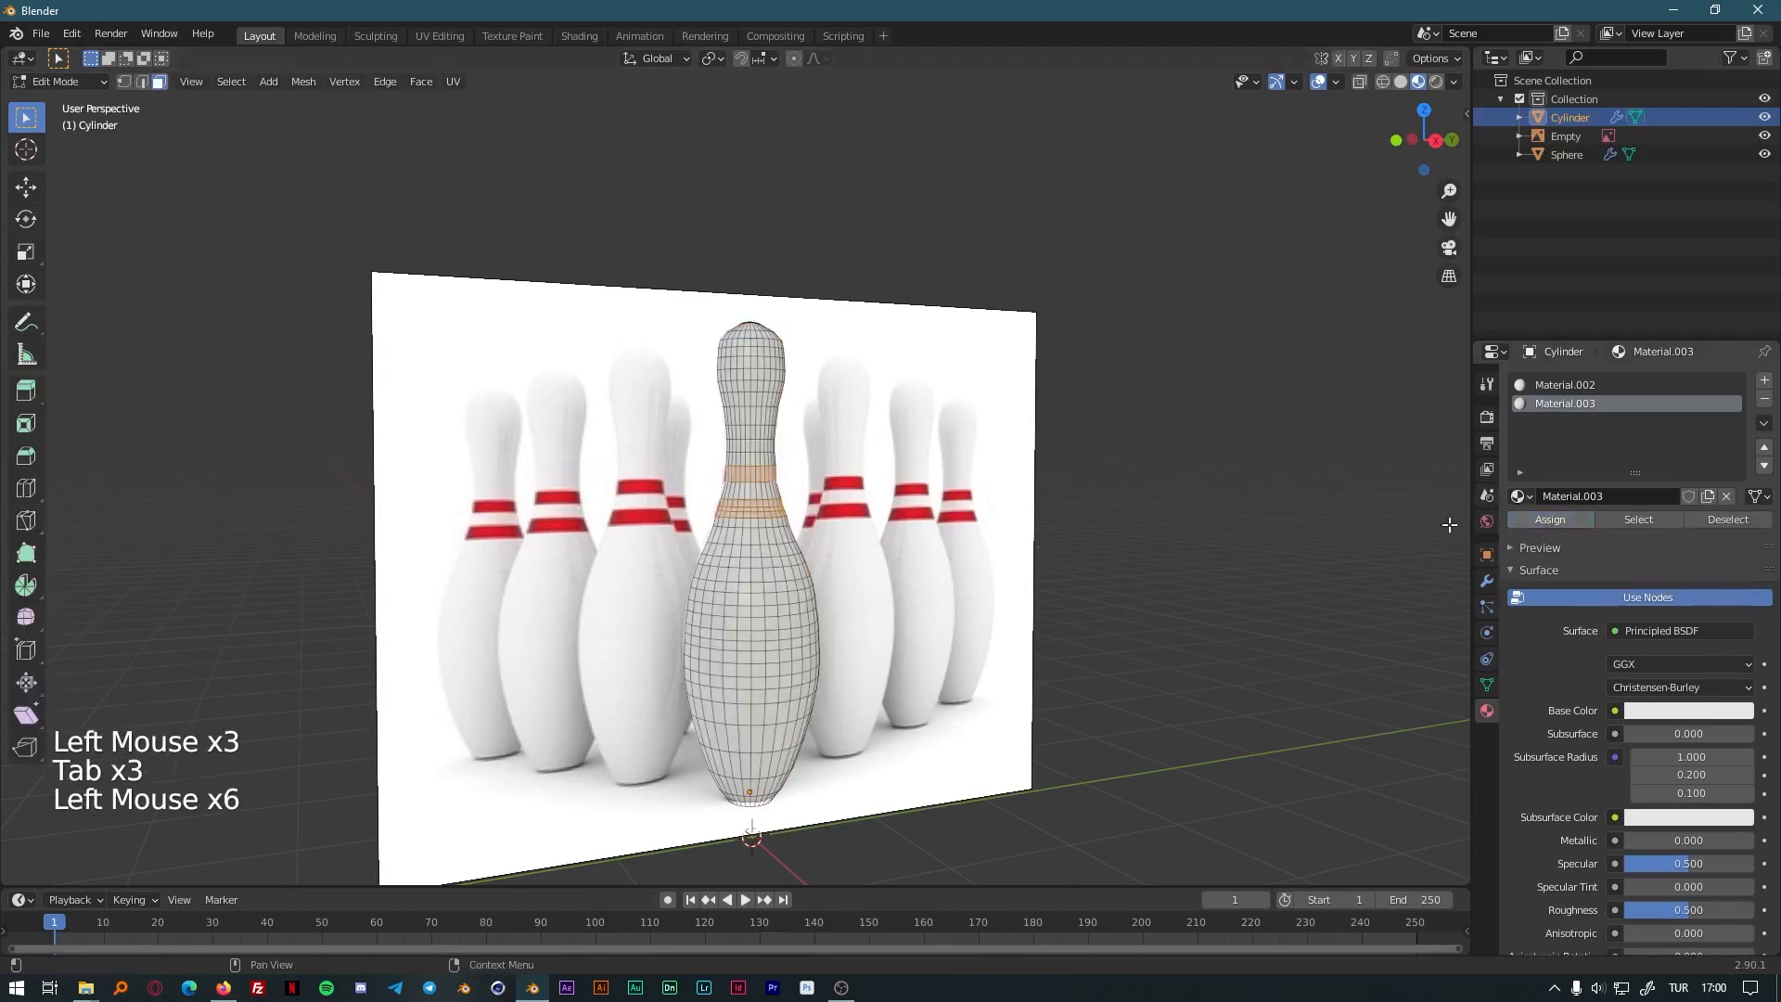
key(Tab)
Set the stripe material's base color to a slightly darkened, fully saturated red with hue 0.984, and its roughness to about 0.81.
click(1697, 686)
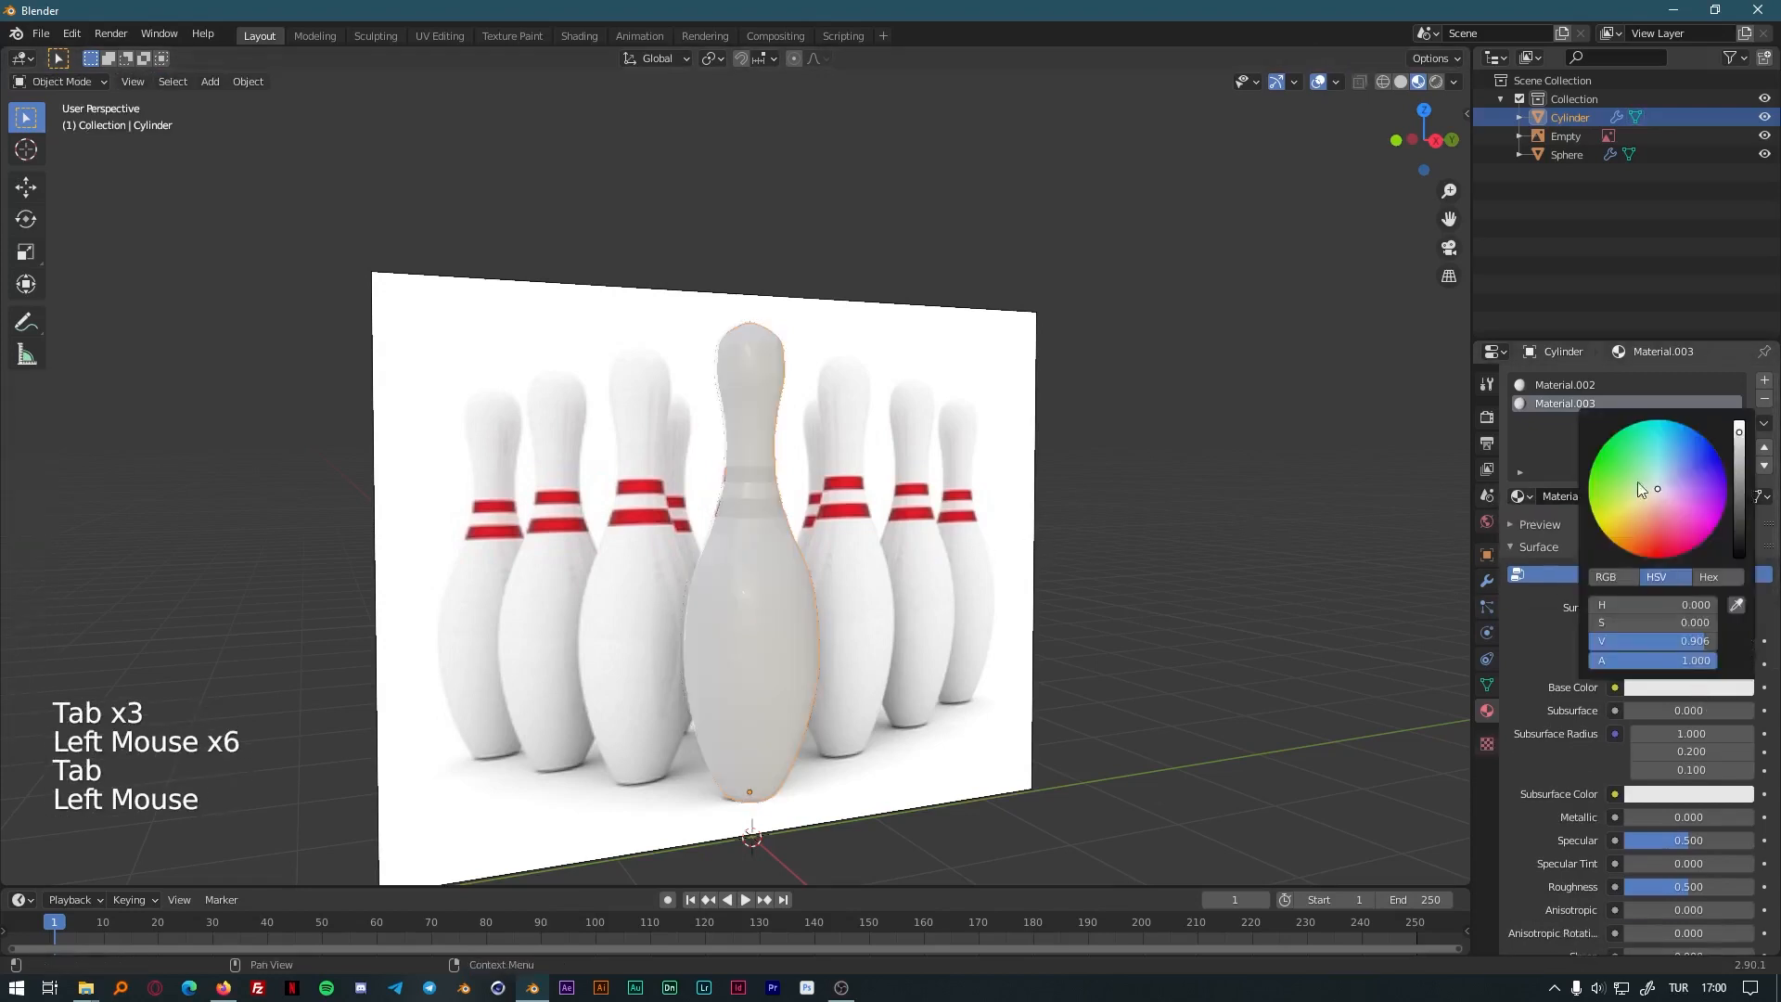
drag(1660, 493, 1664, 557)
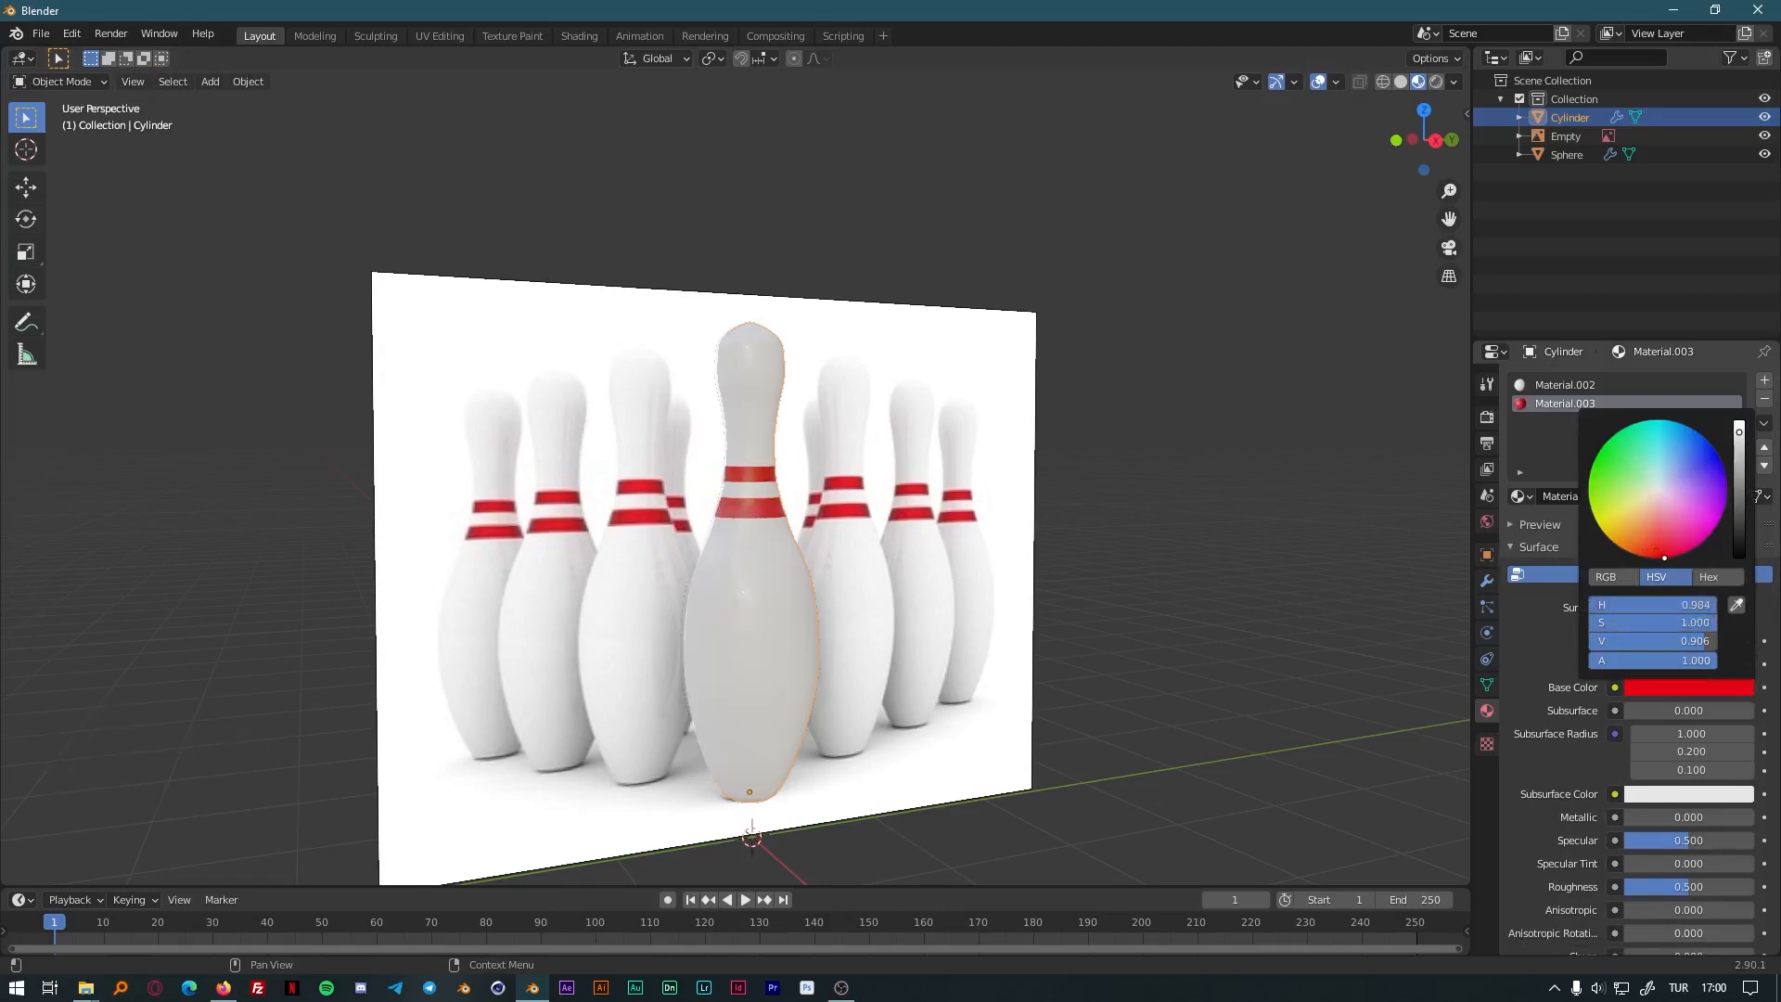
mouse_move(1740, 441)
mouse_down()
mouse_move(1740, 482)
mouse_move(1740, 443)
mouse_up()
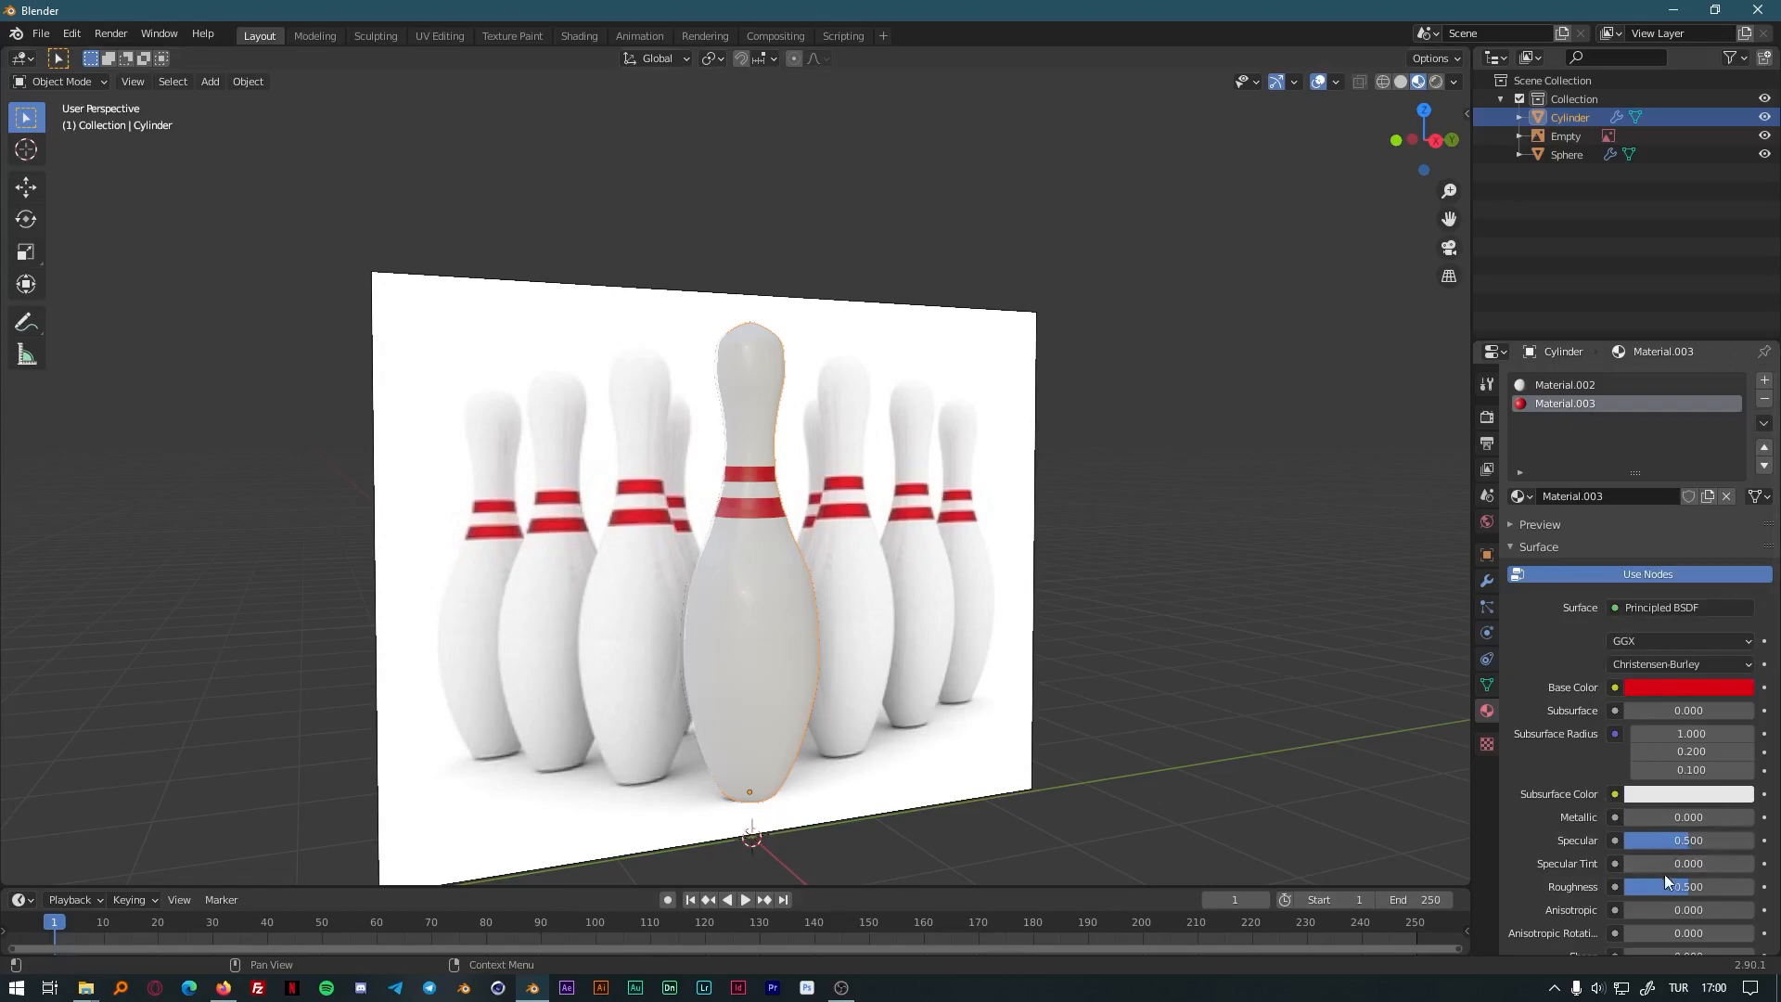
drag(1679, 892, 1729, 886)
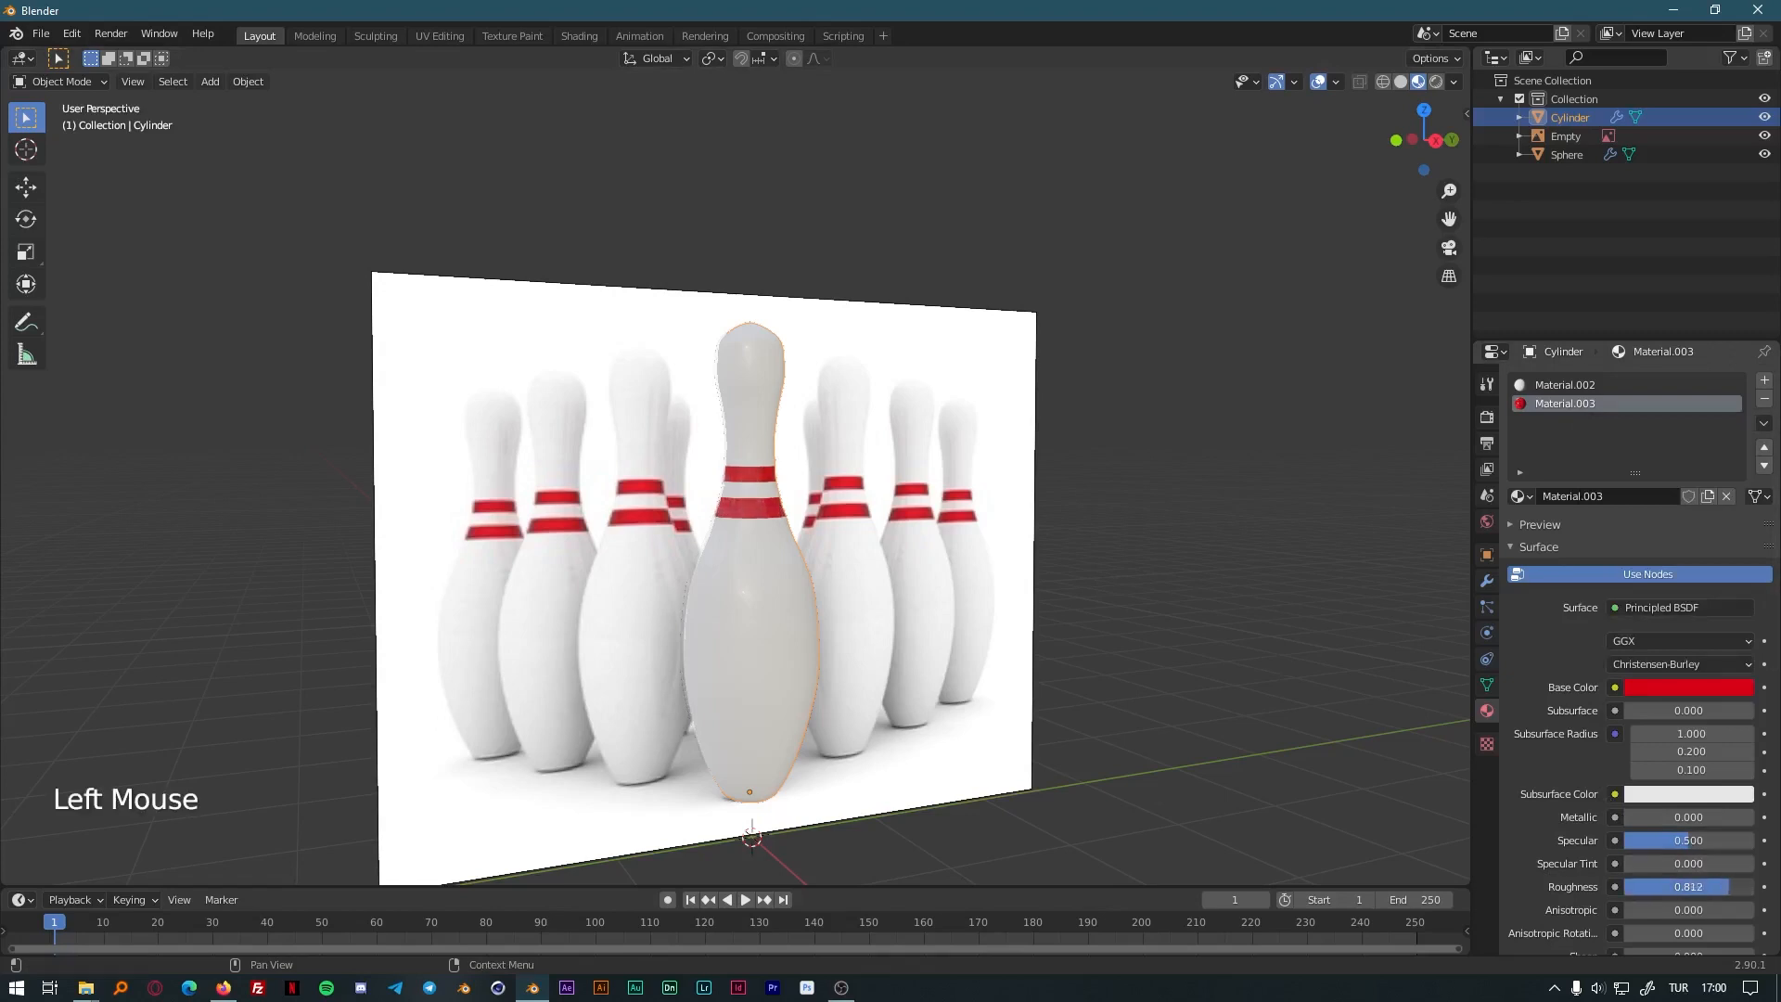
Move the bowling pin reference image about 9 m along the Y axis, away from the modelled pin.
middle_drag(1010, 707, 961, 742)
click(962, 742)
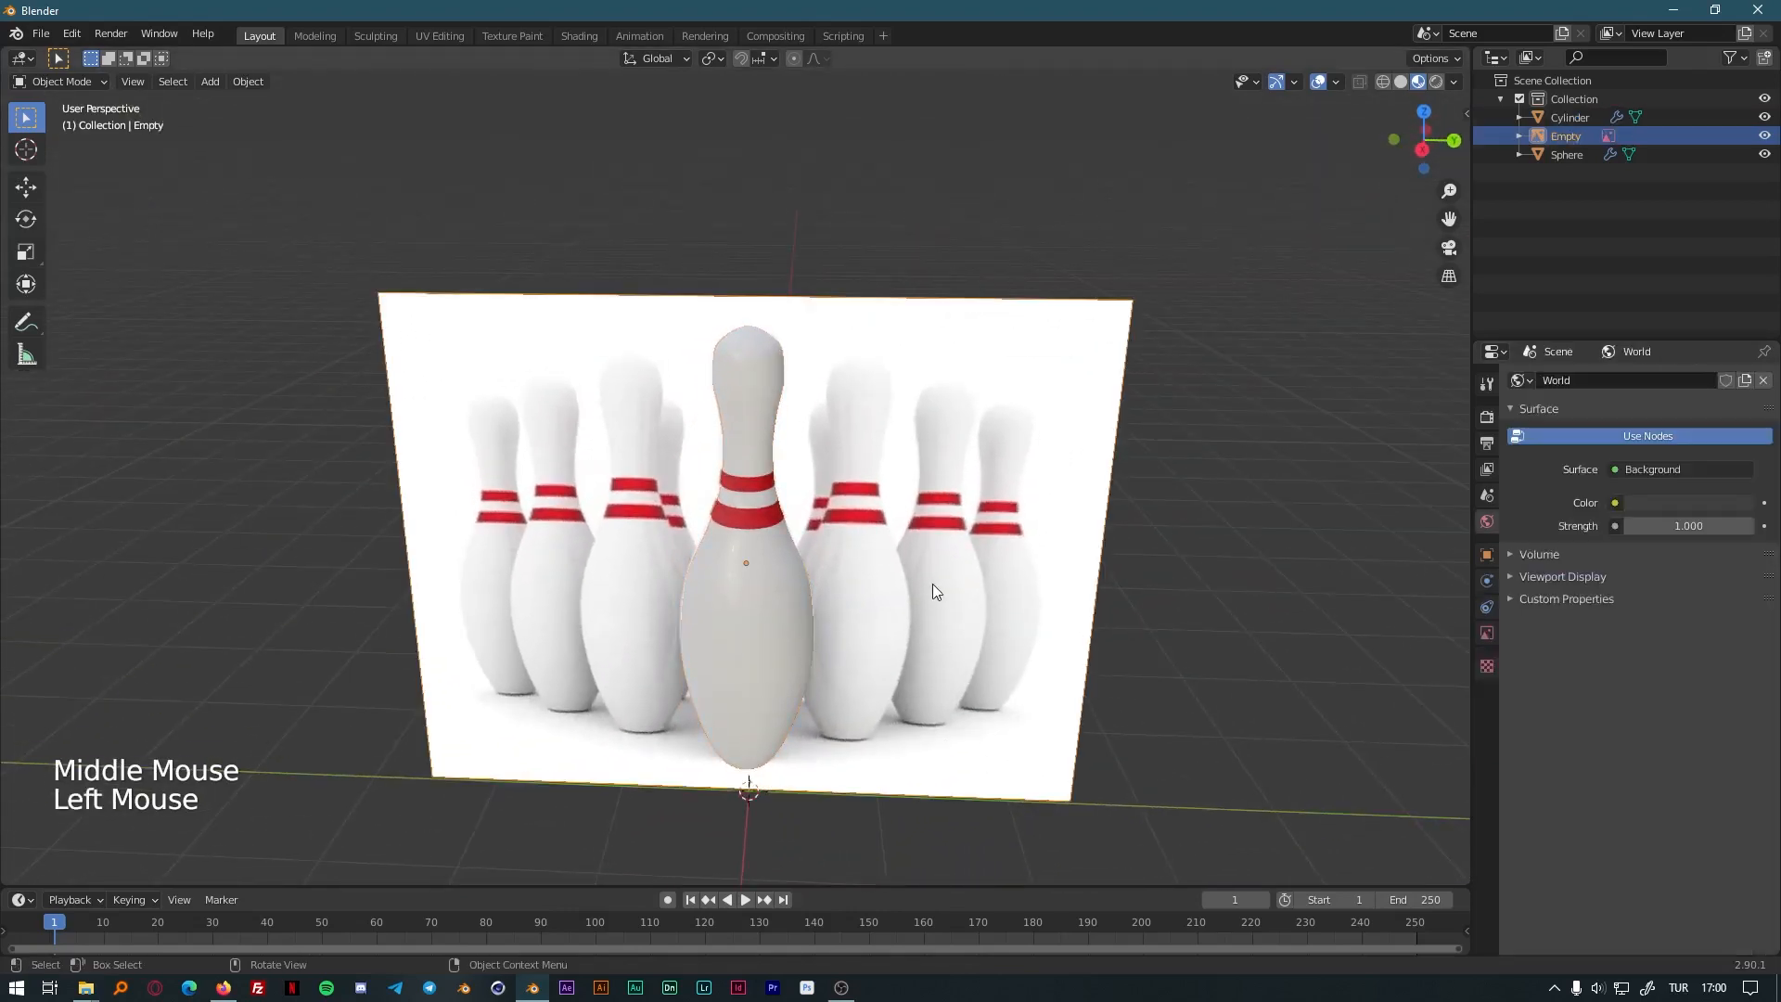
key(g)
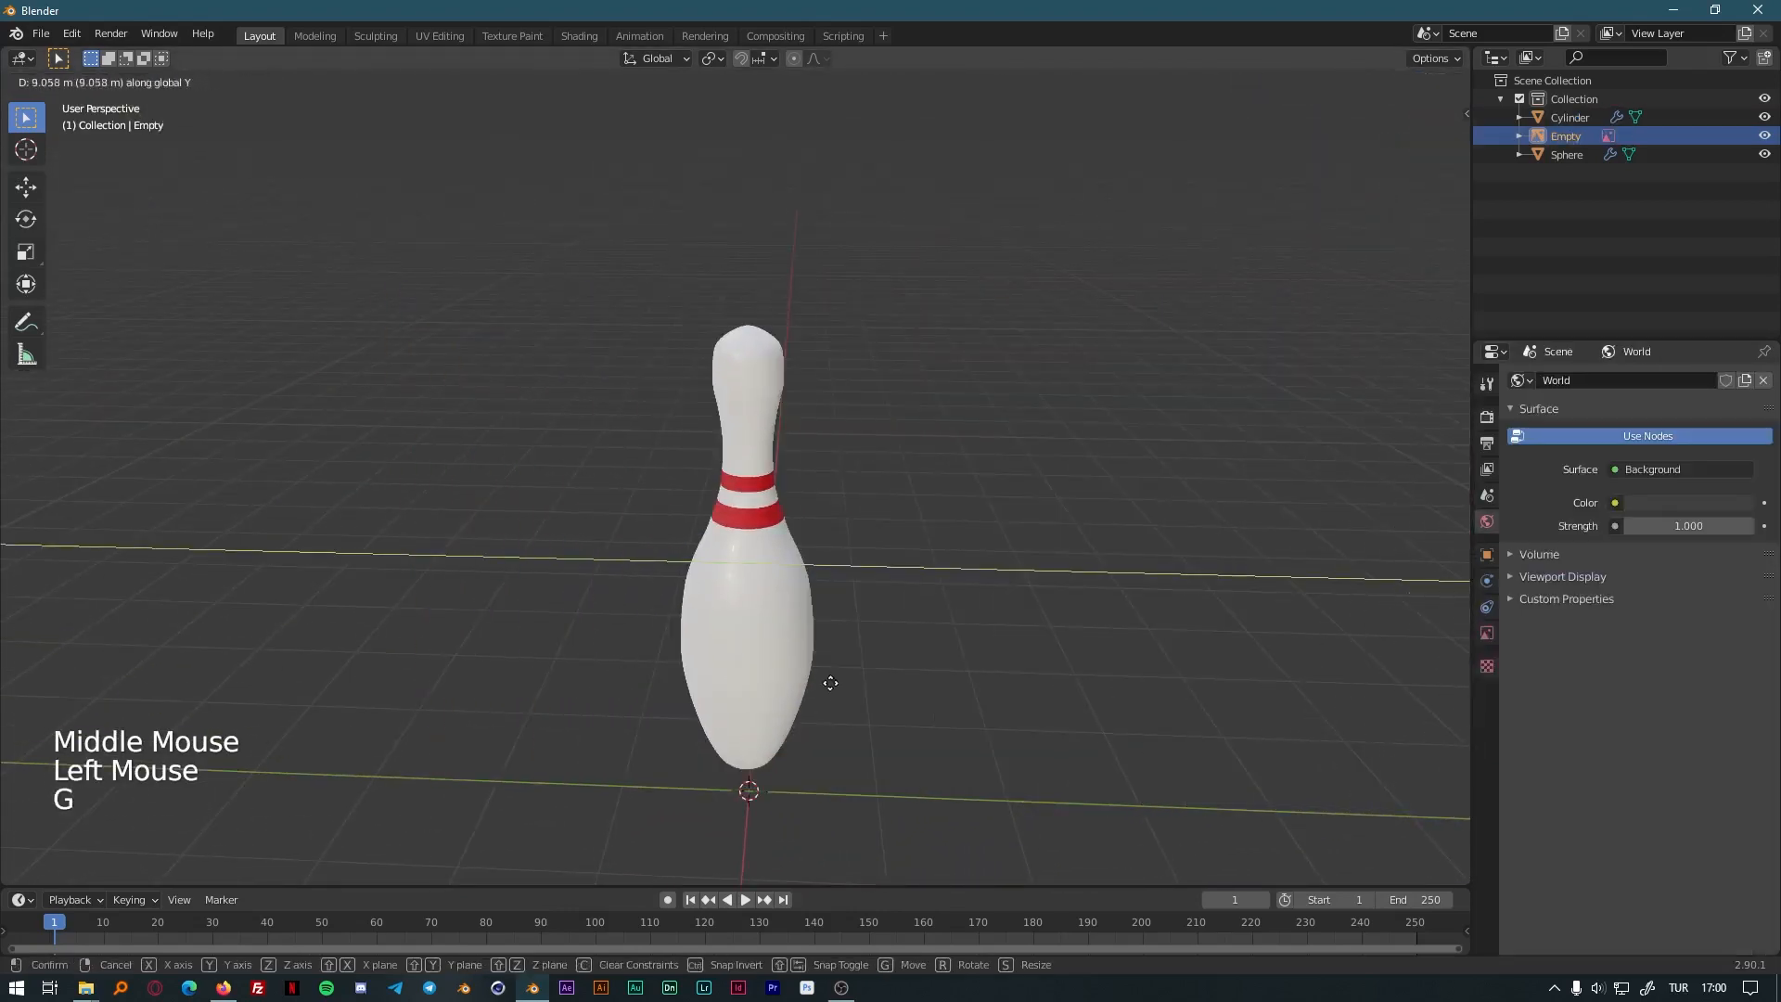
click(844, 682)
scroll(786, 716, down, 9)
middle_drag(786, 716, 775, 672)
scroll(774, 677, up, 4)
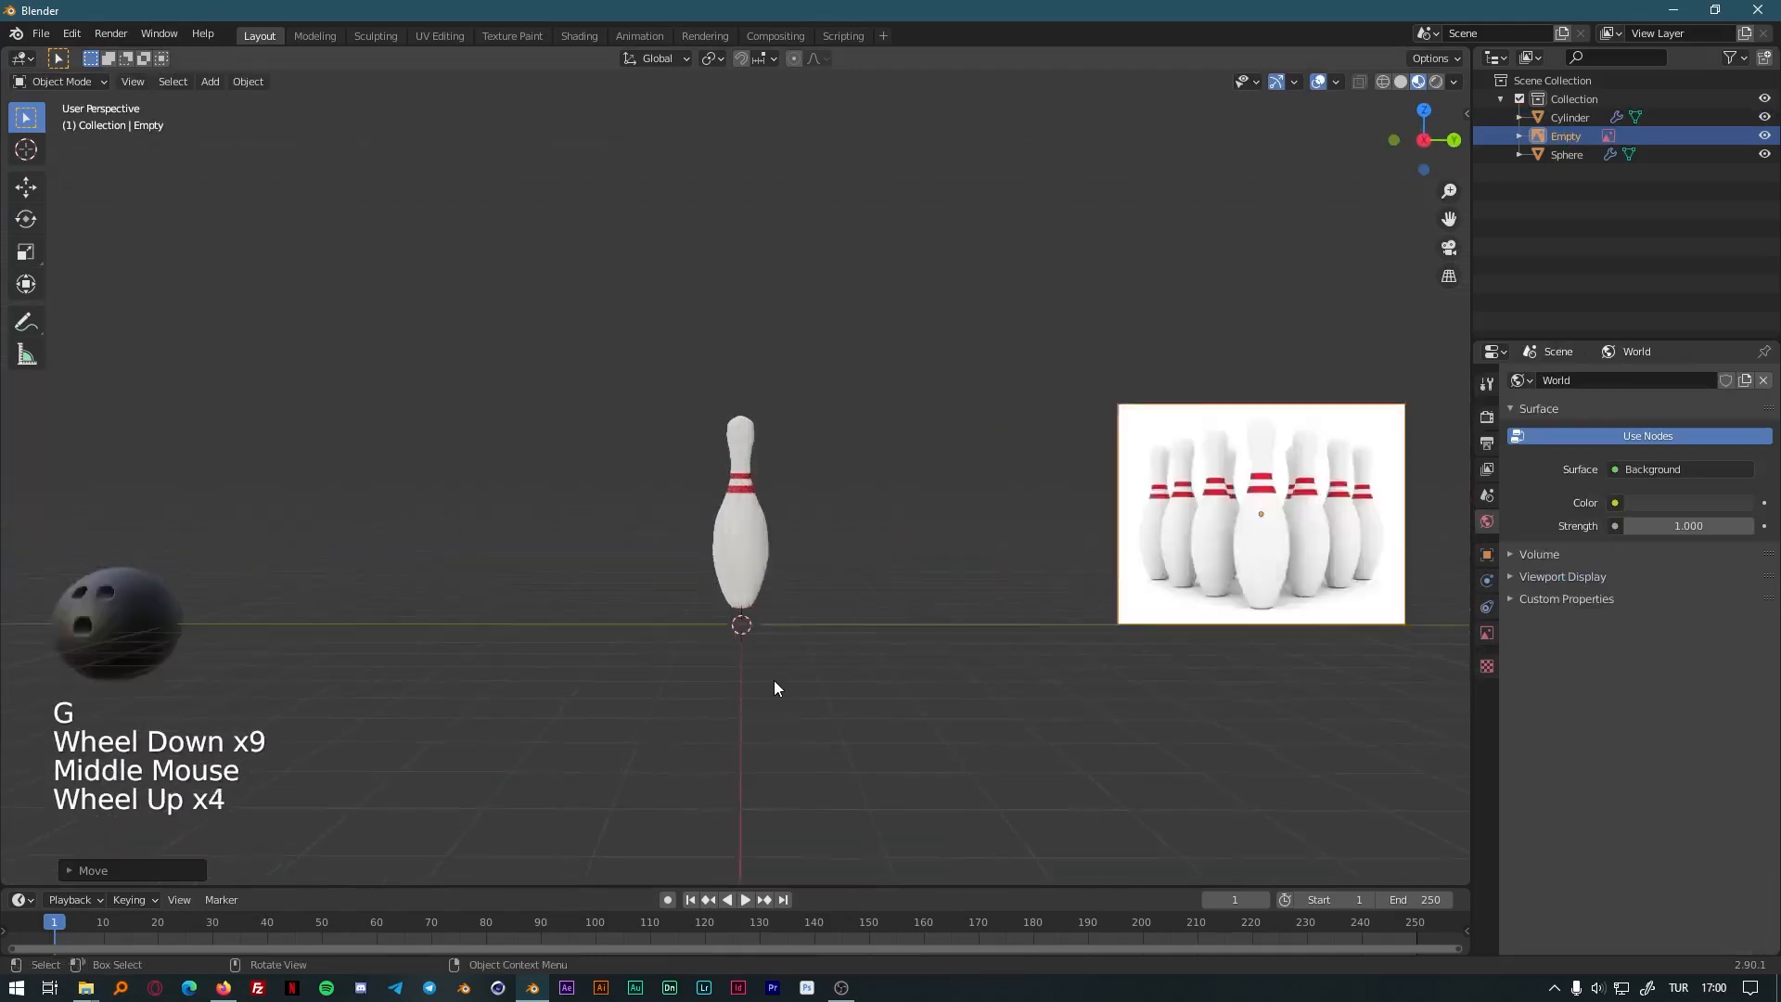
Select the pin and enter Edit Mode, focusing on the top of its head.
scroll(776, 687, up, 11)
middle_drag(895, 433, 868, 483)
scroll(849, 519, down, 4)
middle_drag(831, 560, 398, 576)
scroll(647, 446, up, 3)
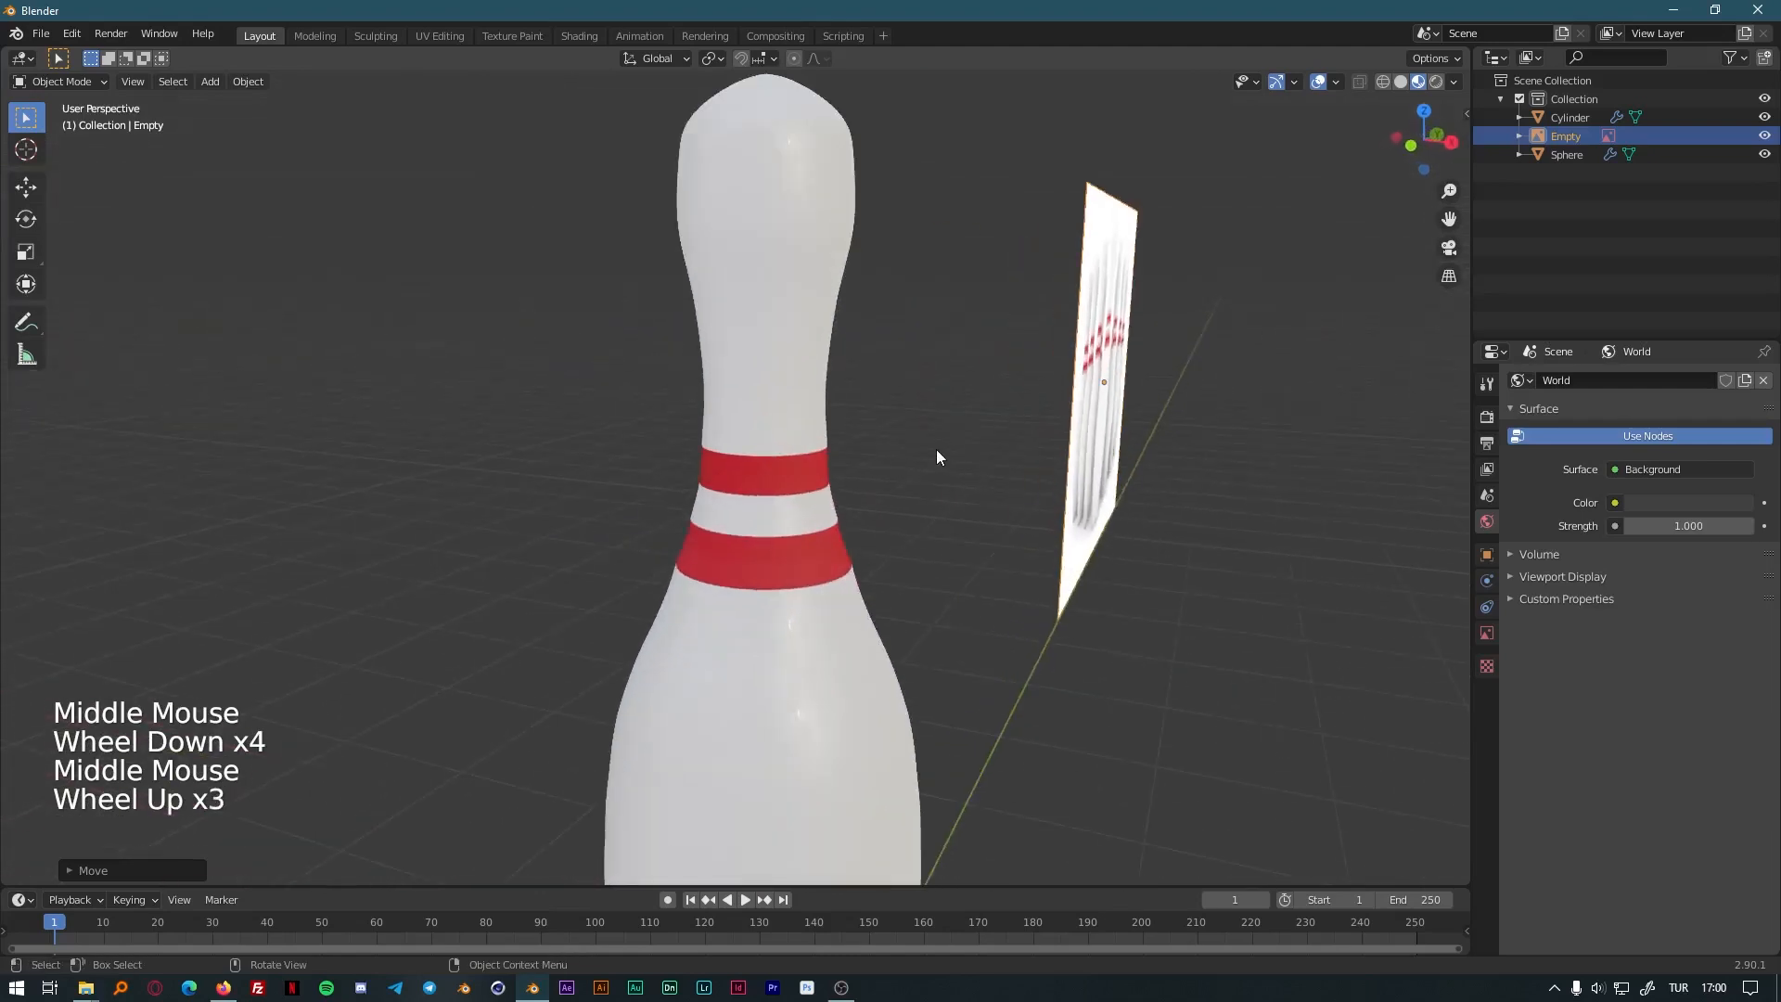
shift+middle_drag(922, 442, 887, 571)
click(748, 381)
key(grave)
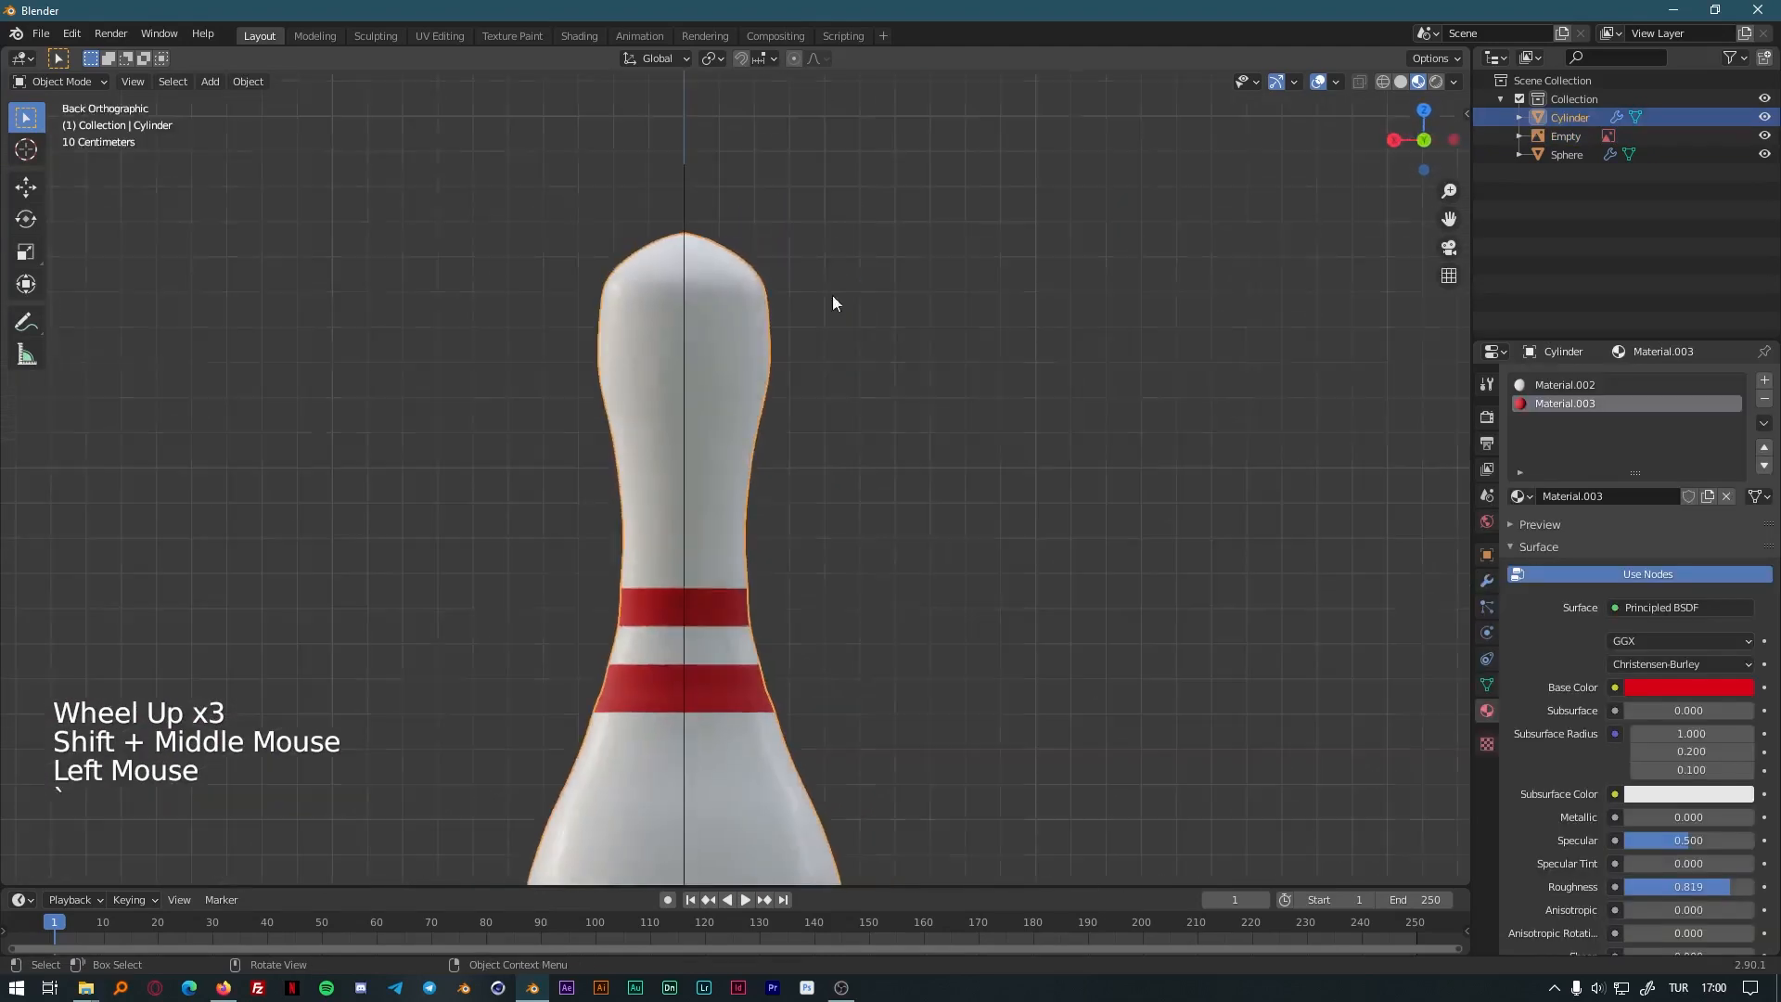
key(Tab)
middle_drag(817, 401, 895, 269)
scroll(761, 345, up, 3)
scroll(735, 688, up, 3)
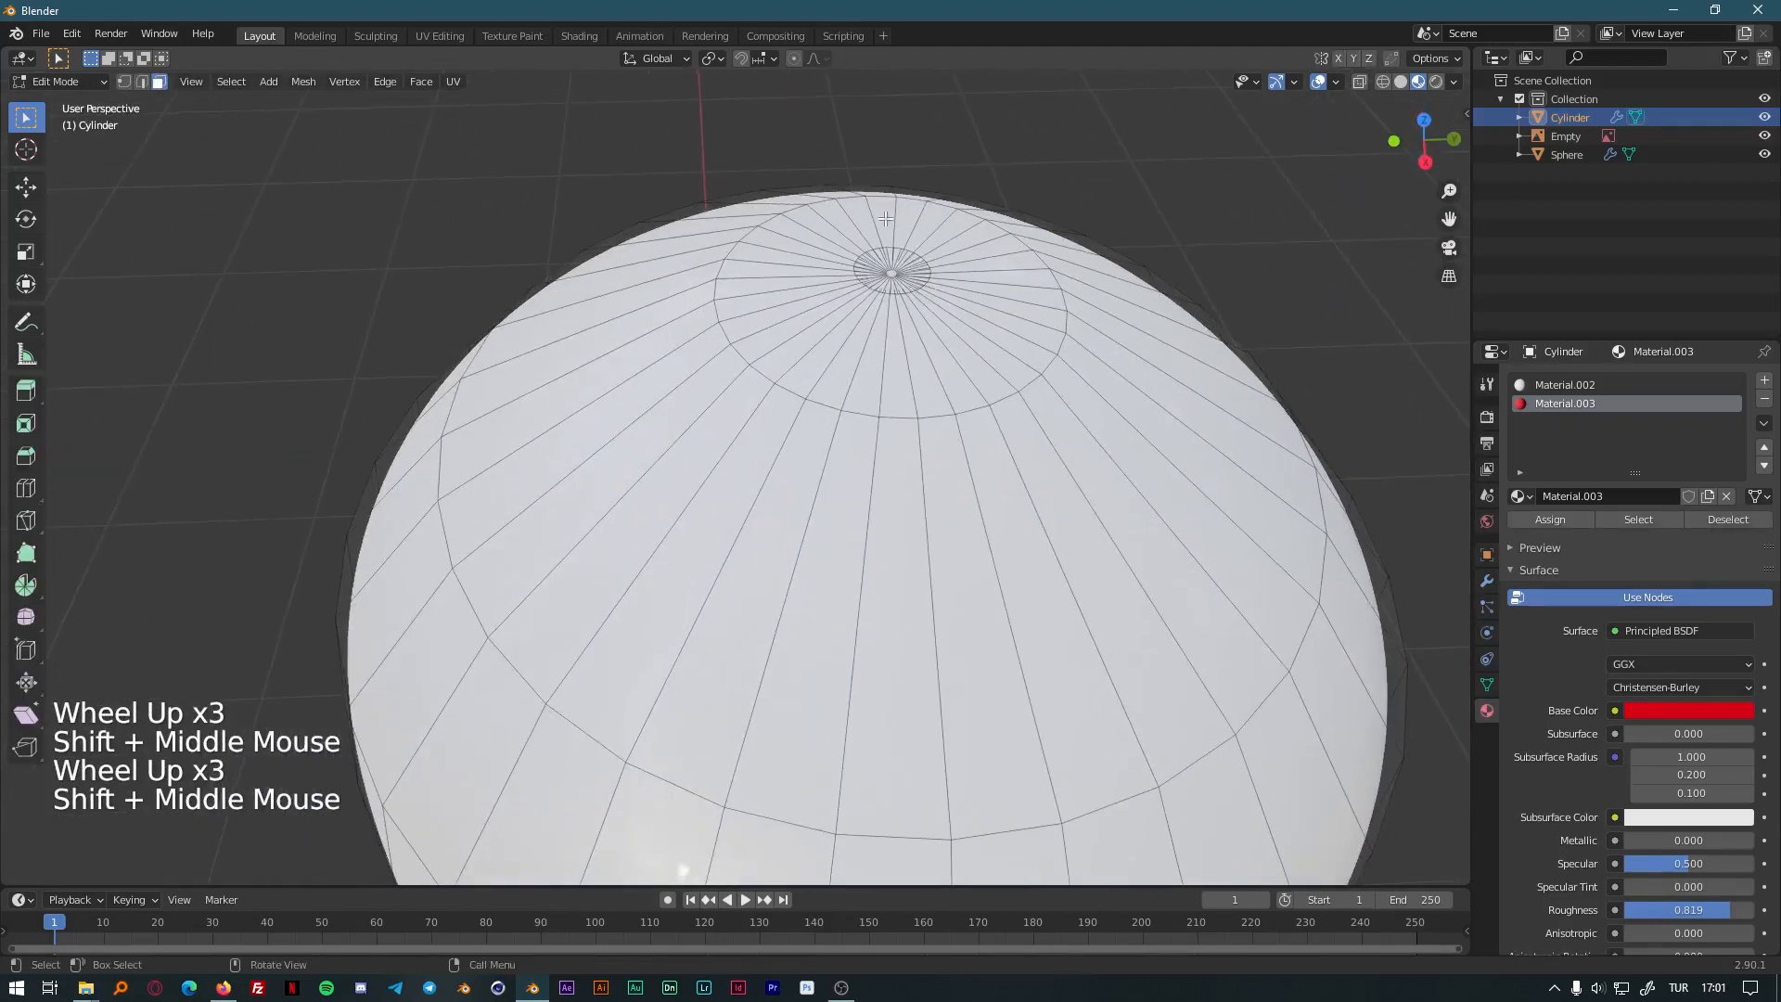
Delete the cap faces at the centre of the pin's top, leaving an open hole.
click(866, 291)
key(x)
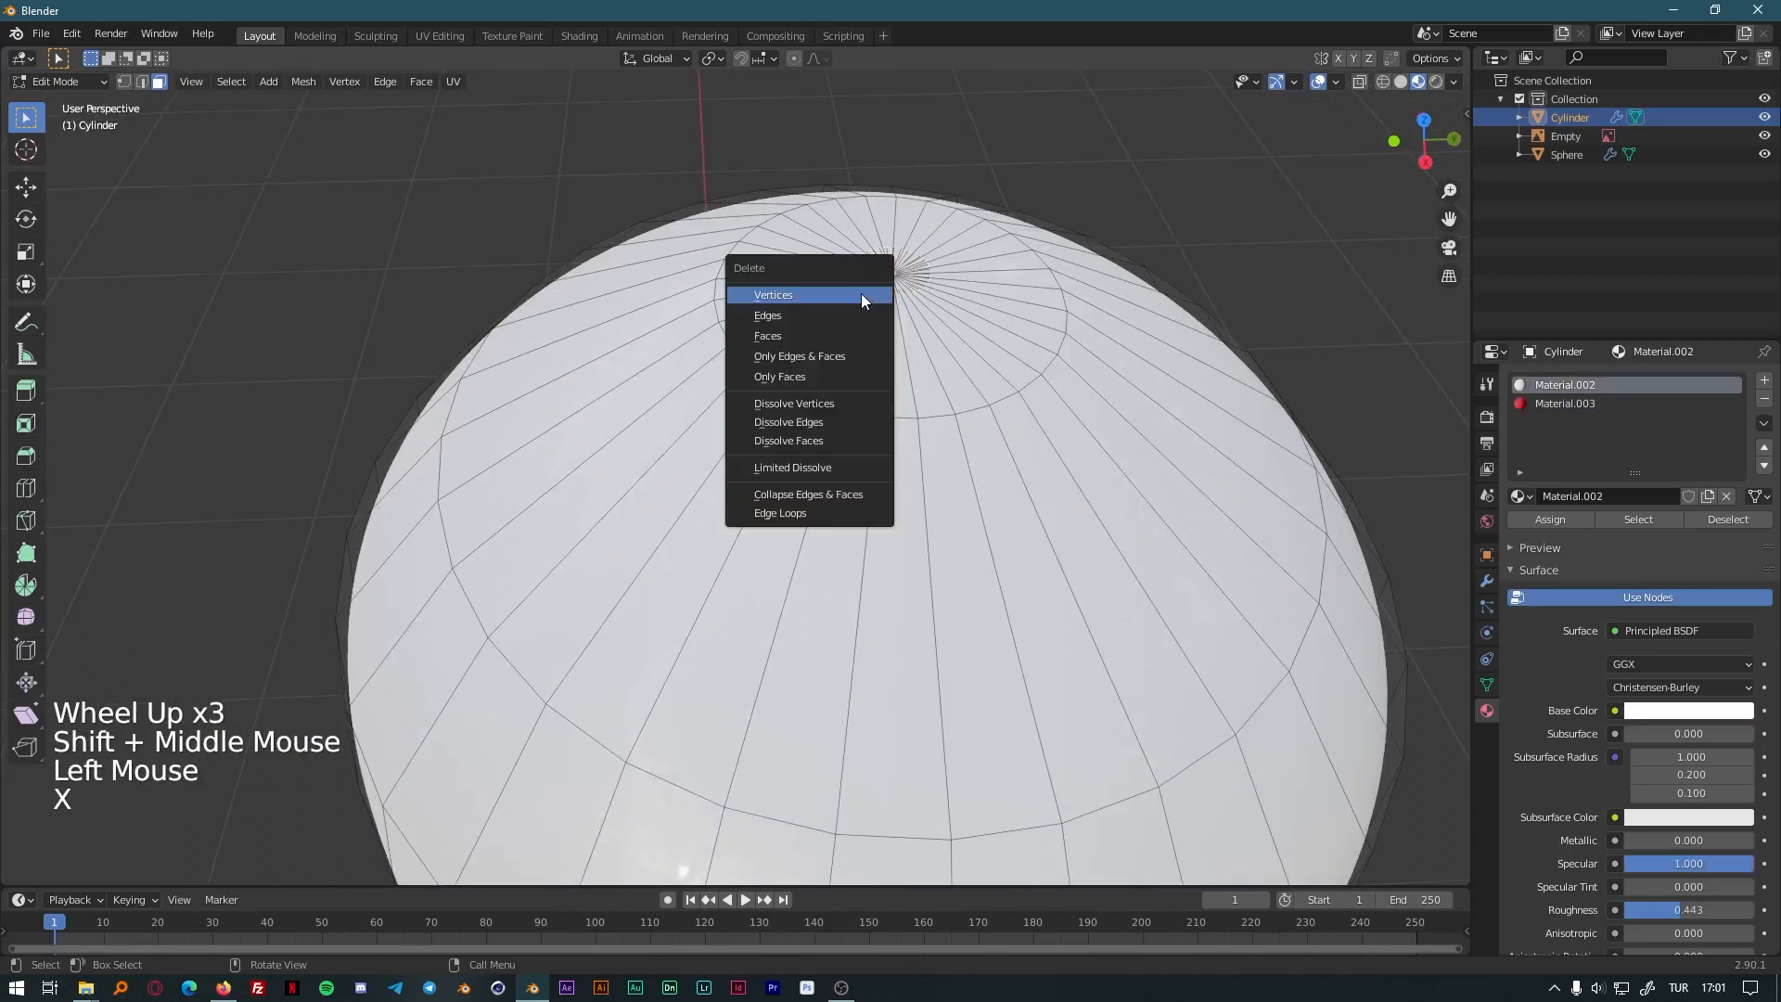
click(826, 341)
click(898, 268)
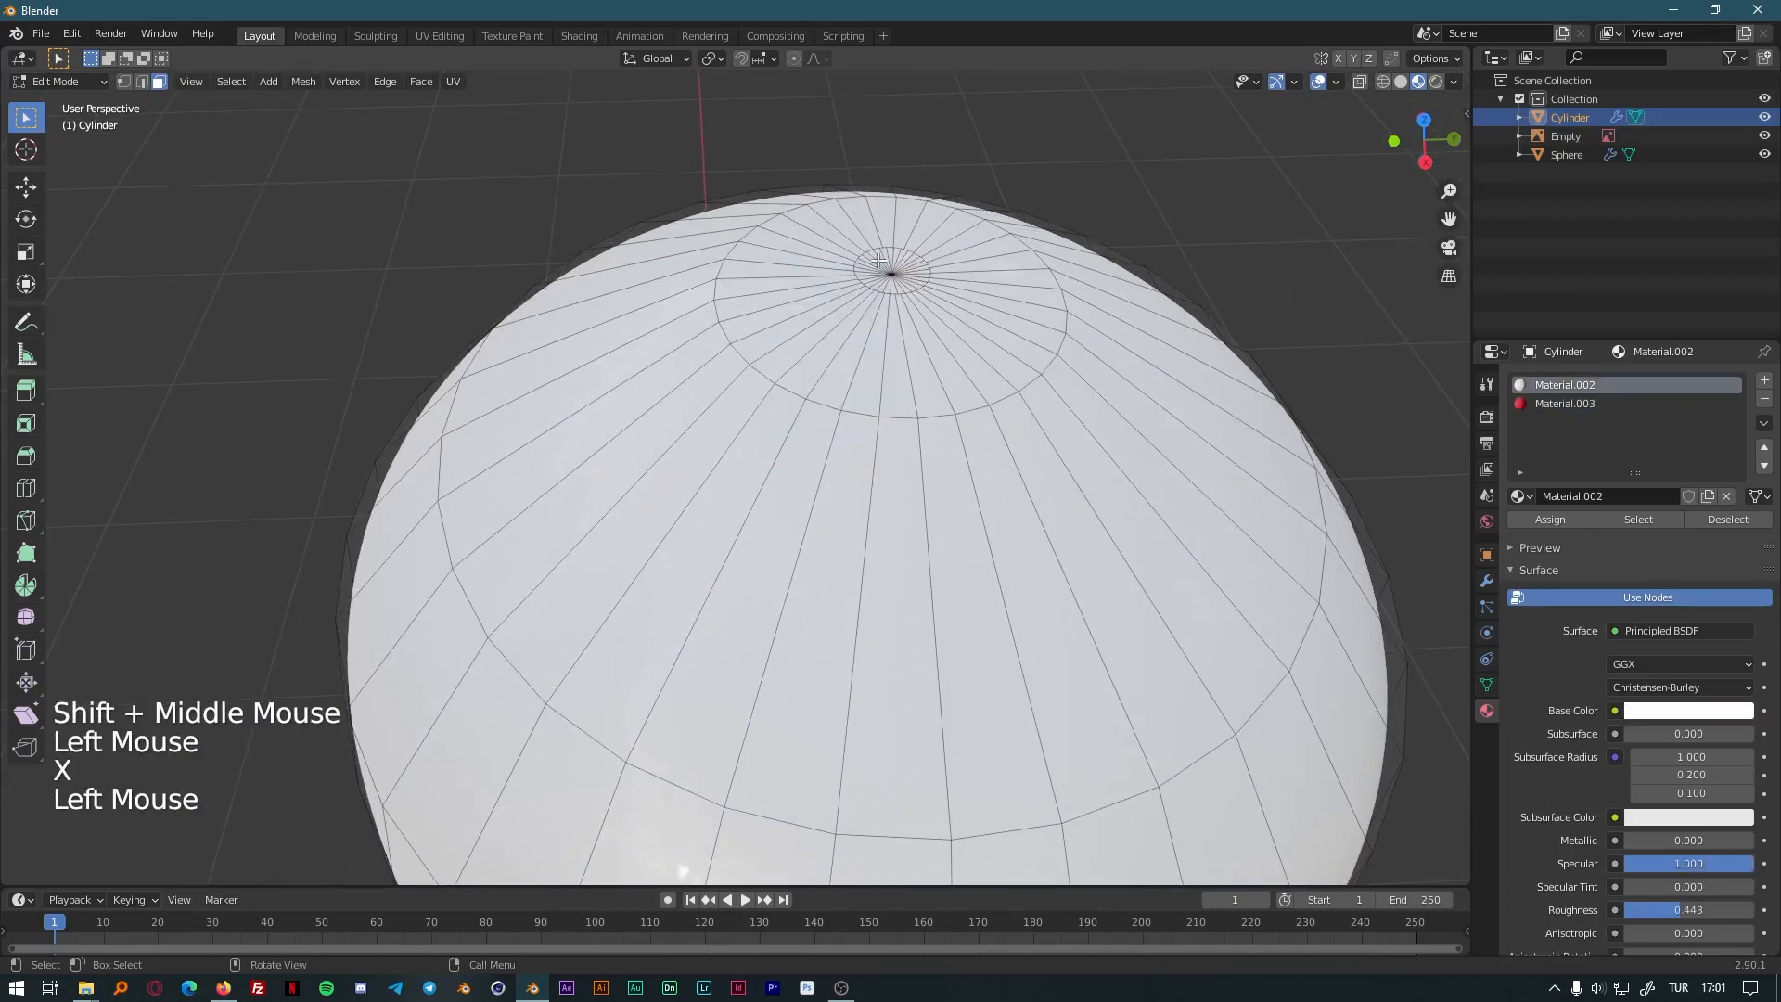
drag(805, 221, 954, 322)
key(x)
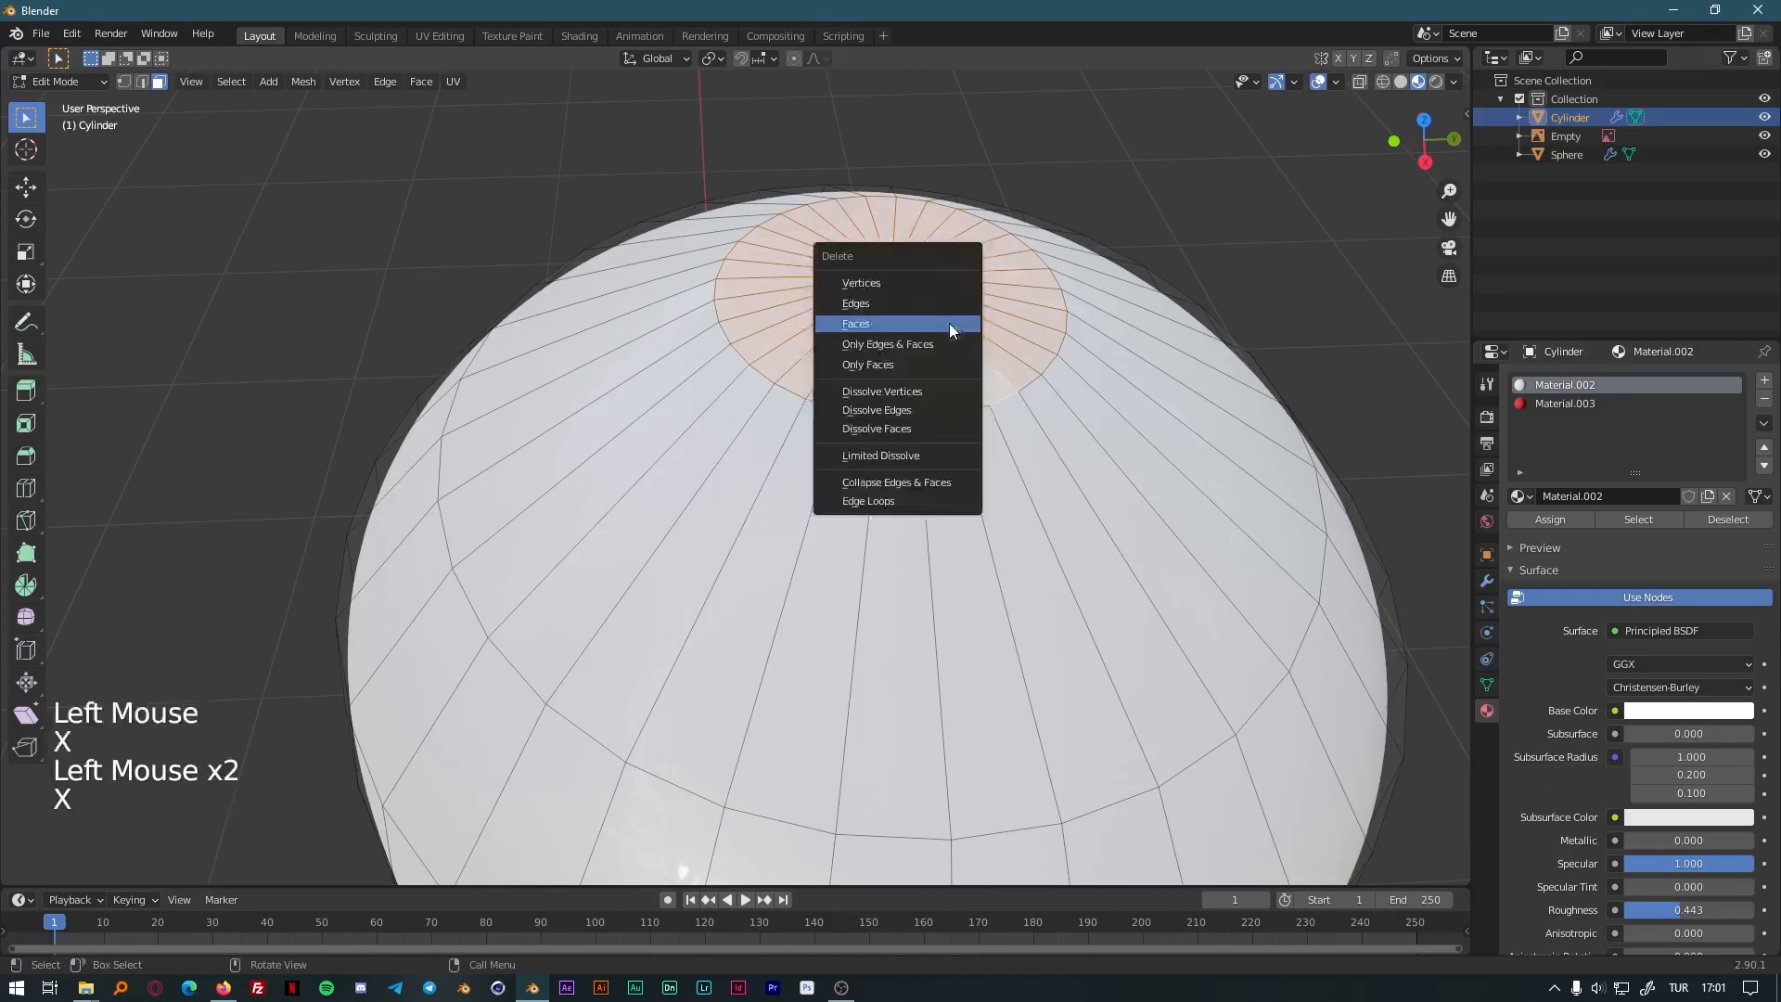
click(954, 322)
middle_drag(951, 322, 916, 326)
scroll(916, 327, down, 4)
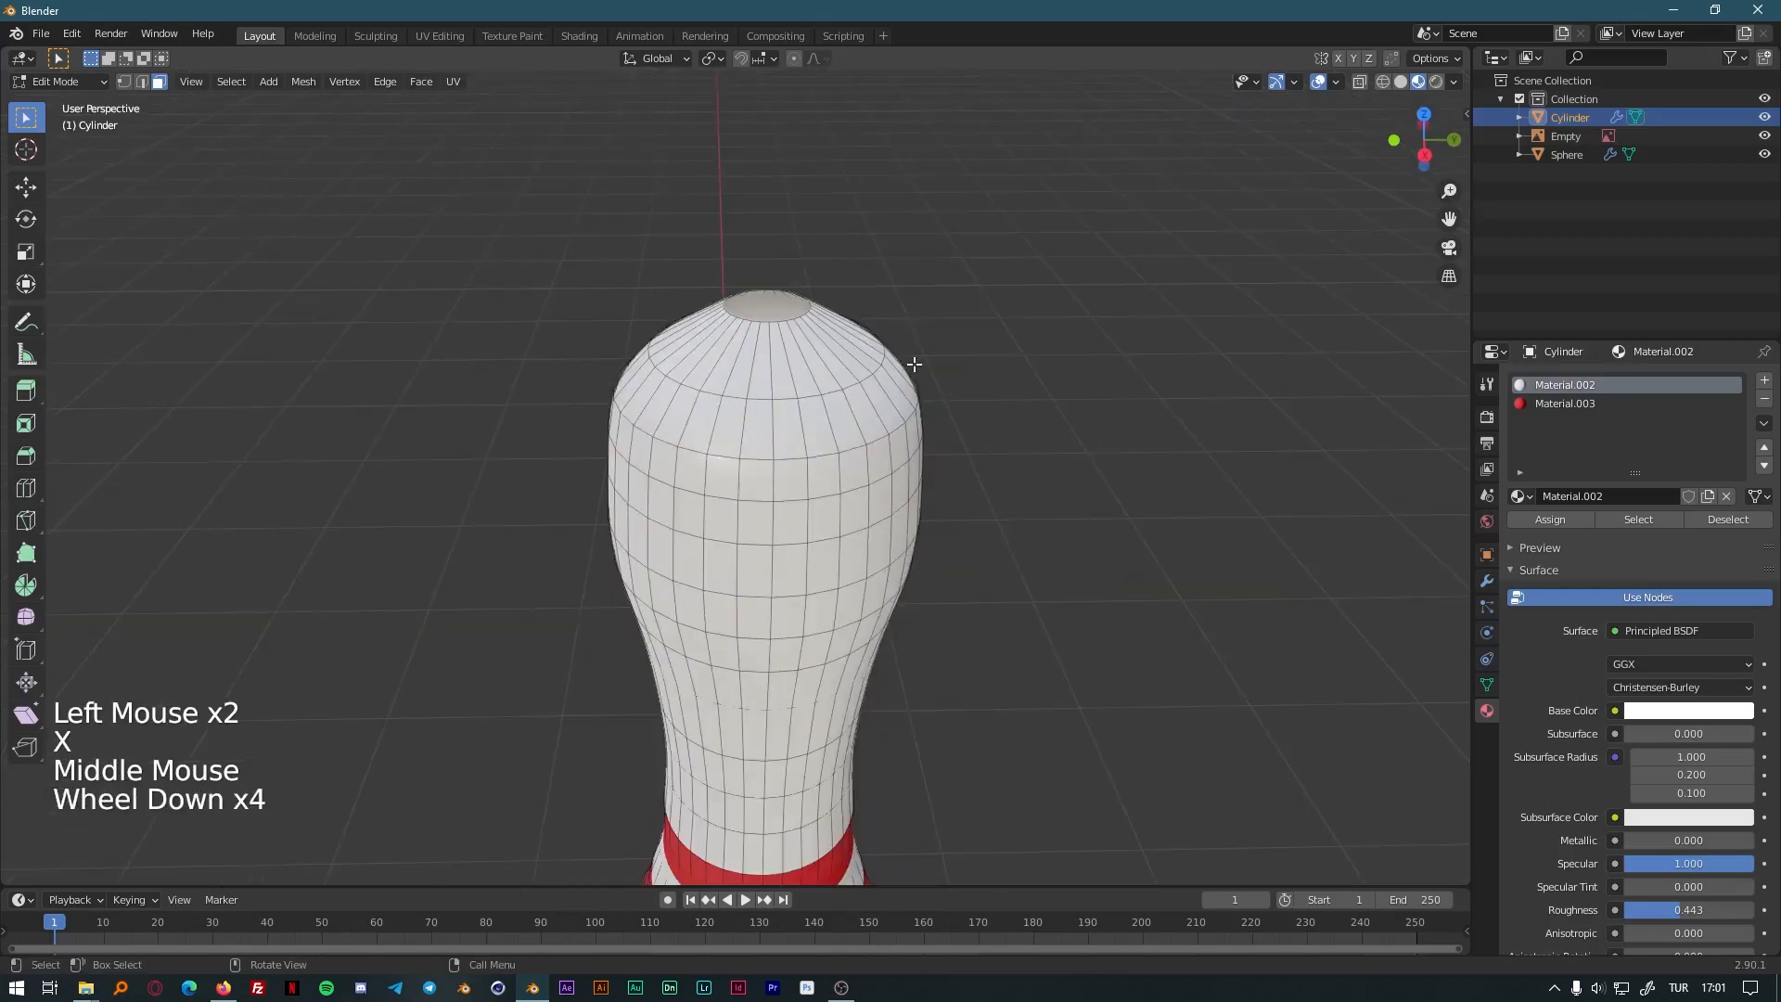
Switch to edge selection and select all rim edges around the hole in the pin's top.
middle_click(915, 366)
key(Tab)
key(Tab)
key(Tab)
key(Tab)
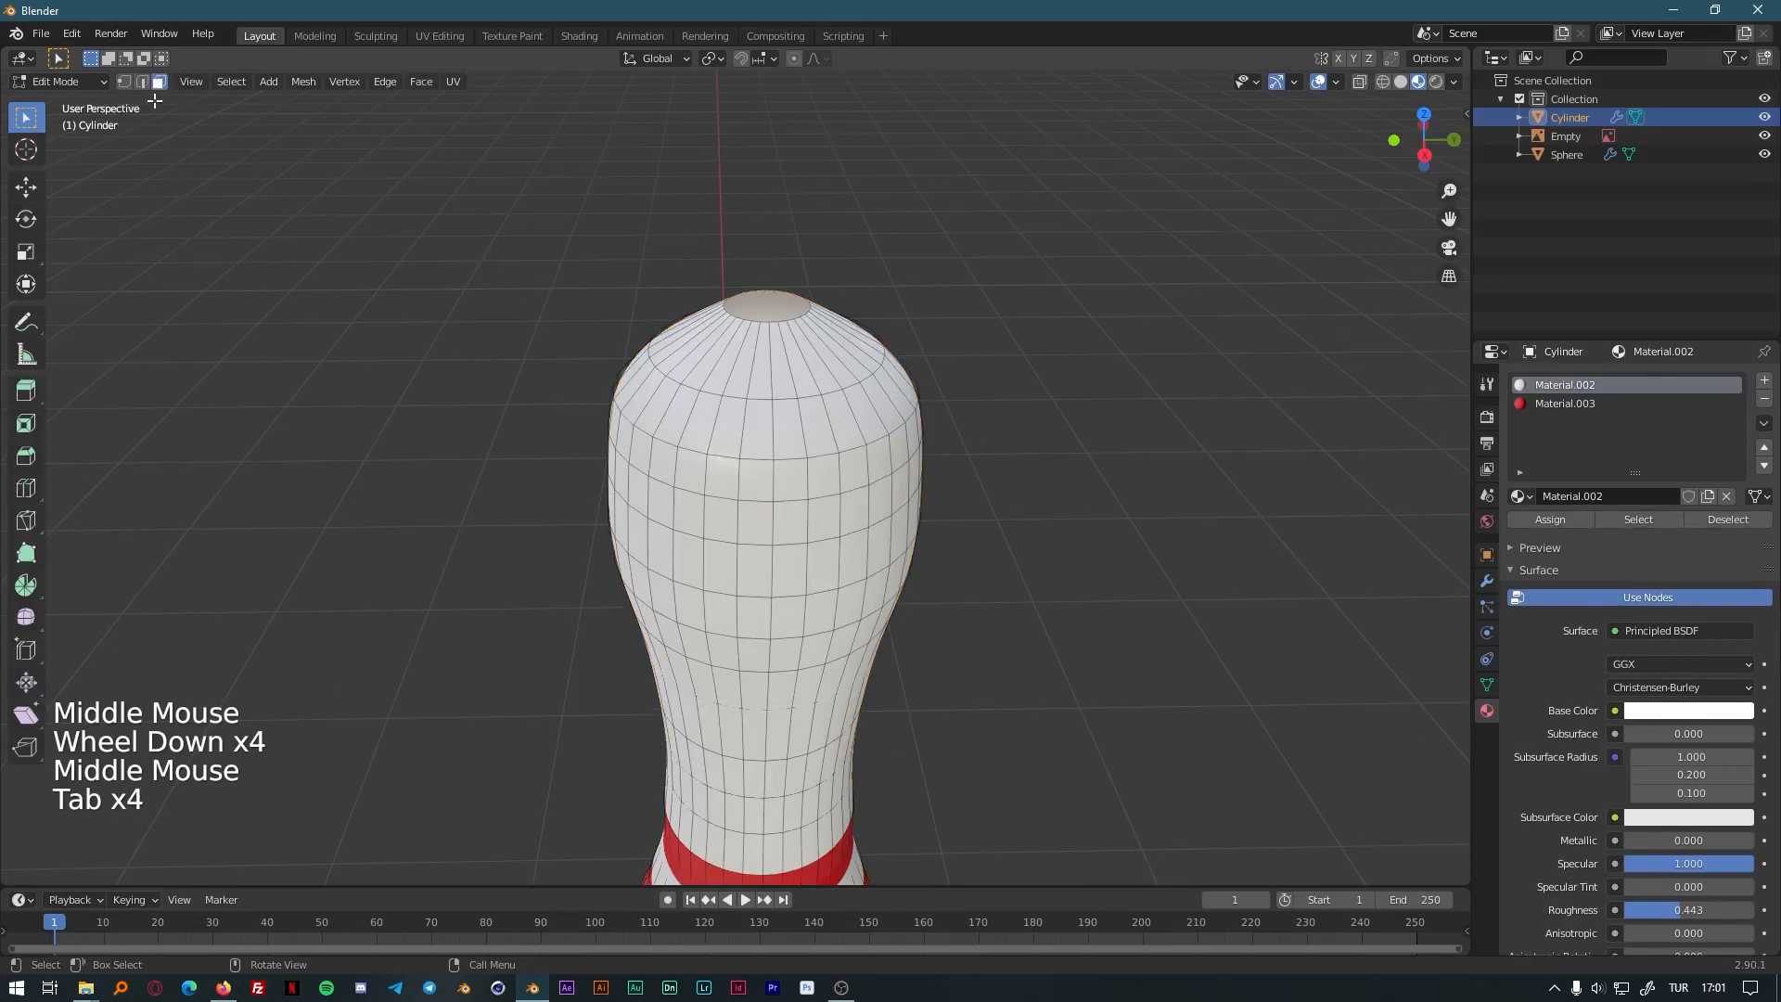
click(151, 89)
middle_drag(909, 360, 843, 588)
drag(667, 592, 768, 682)
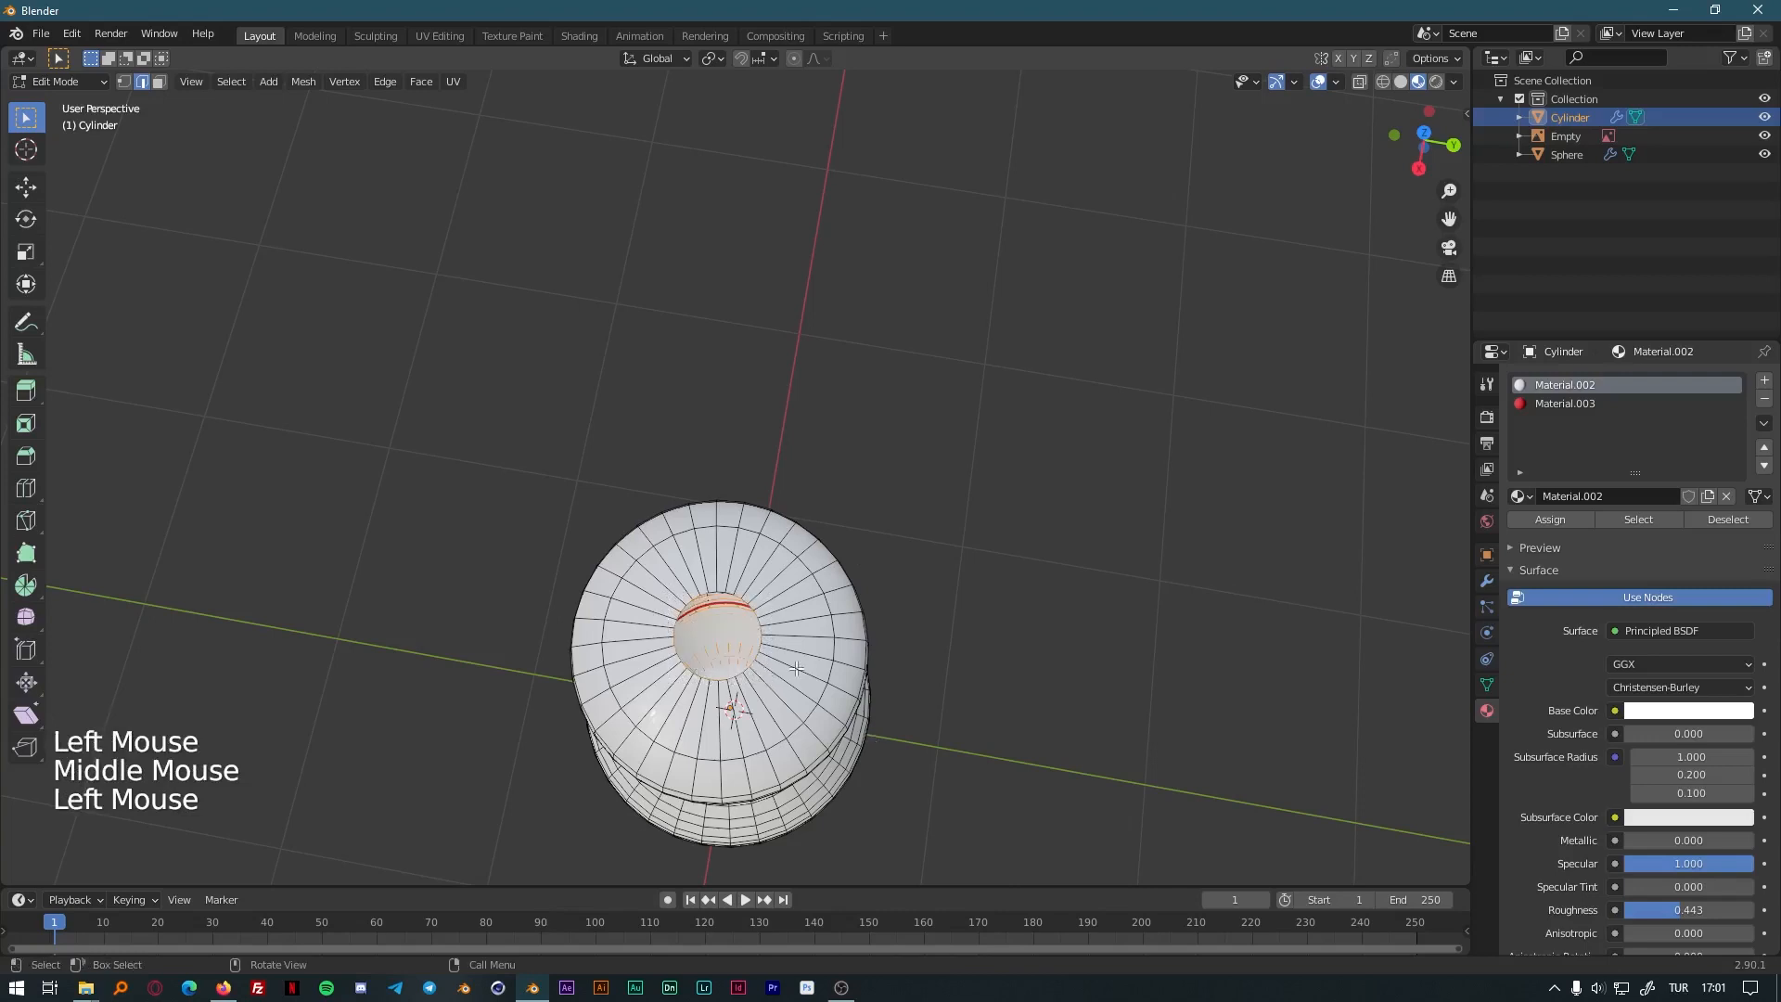
shift+click(756, 666)
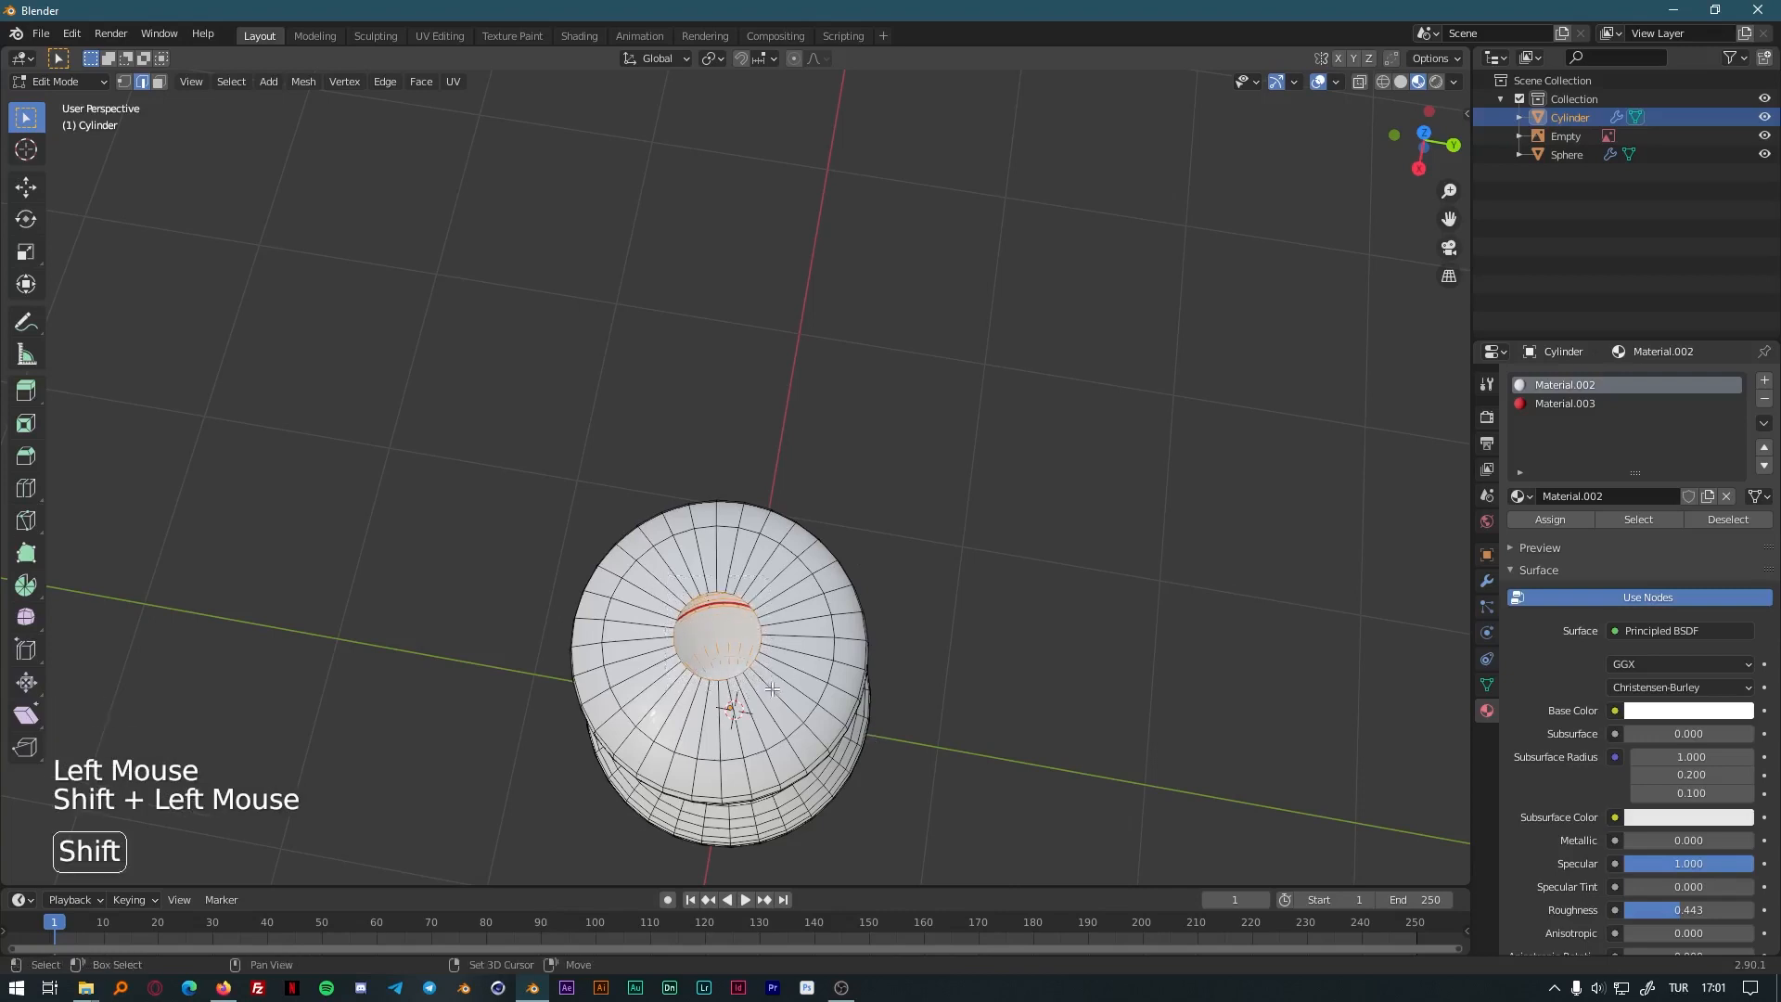
middle_drag(772, 688, 887, 509)
scroll(955, 451, down, 3)
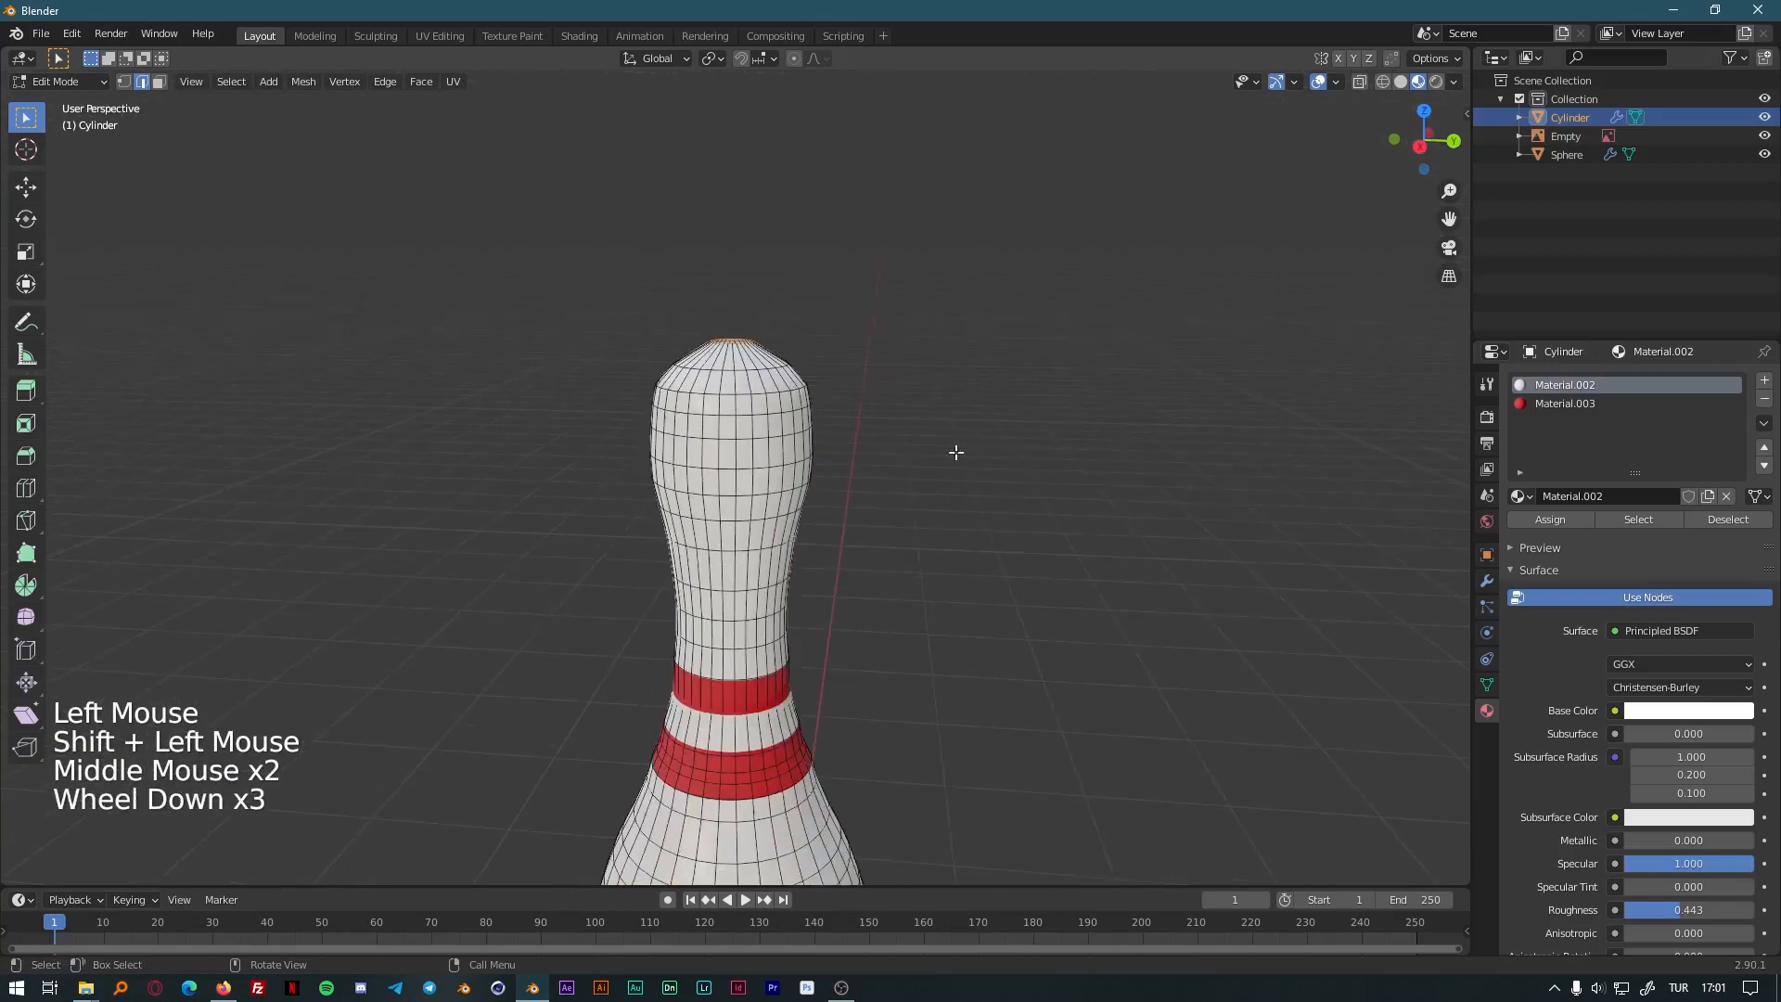
Lower the selected rim by about 0.026 m along the Z axis.
middle_drag(955, 452, 965, 446)
key(g)
key(z)
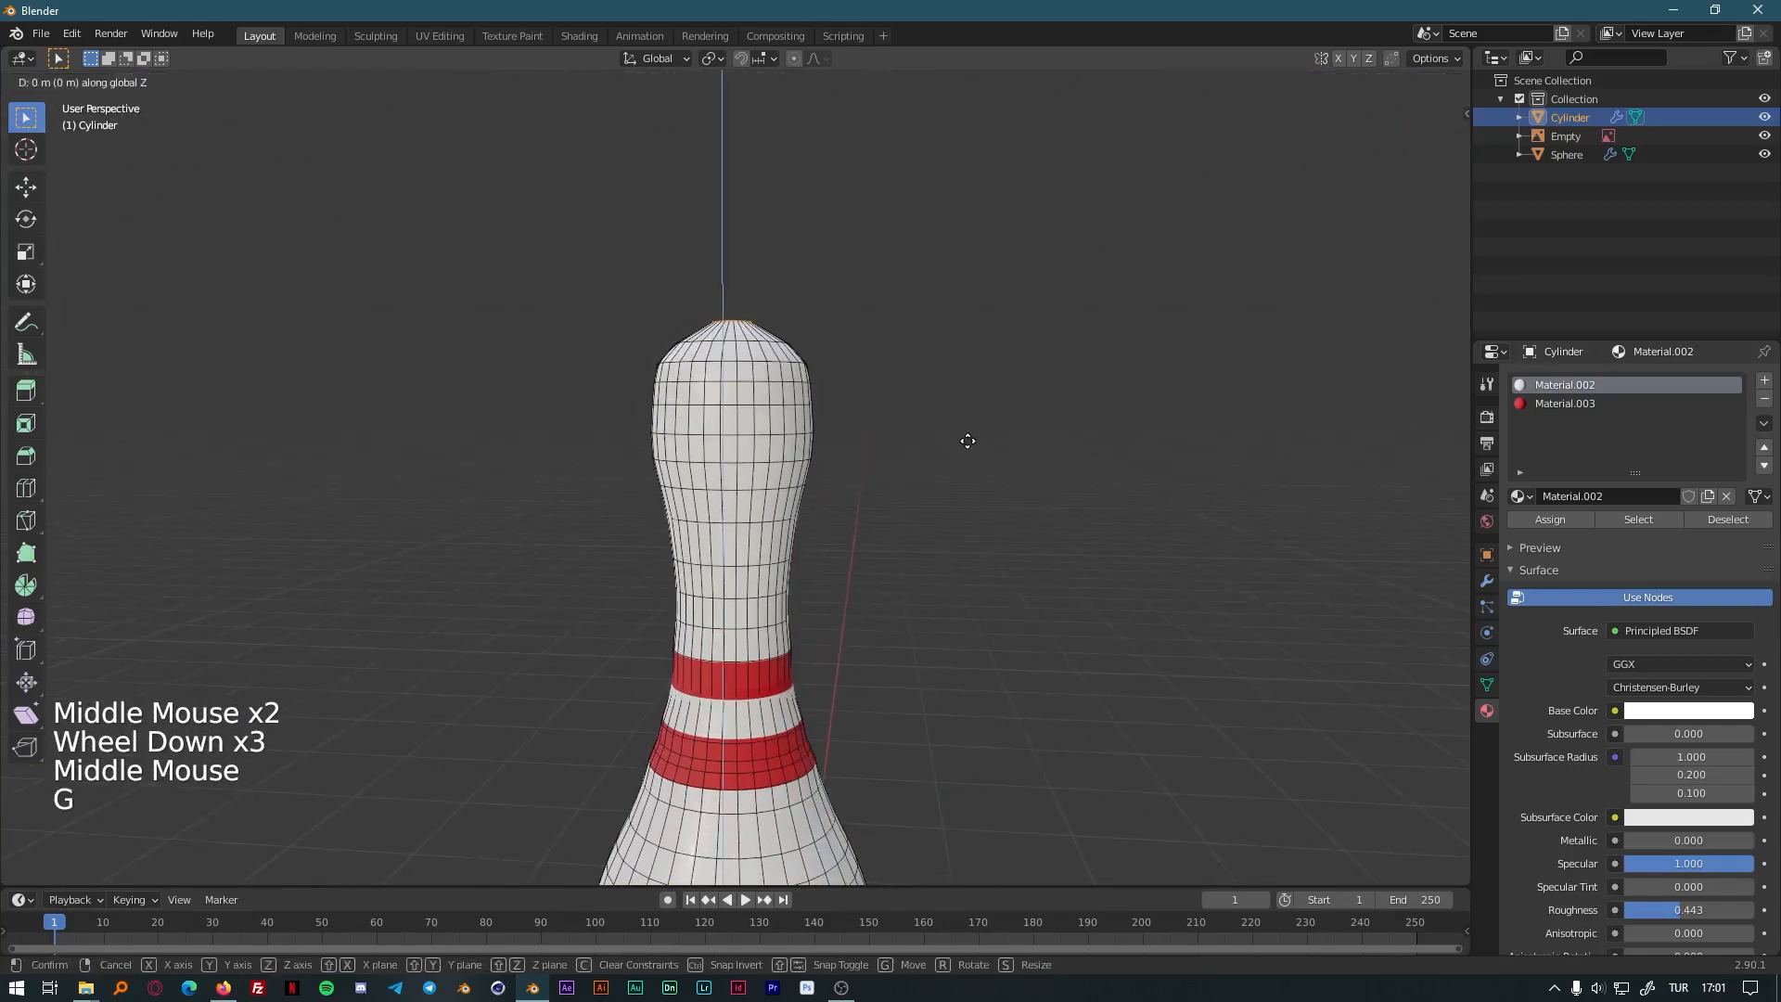
key(shift)
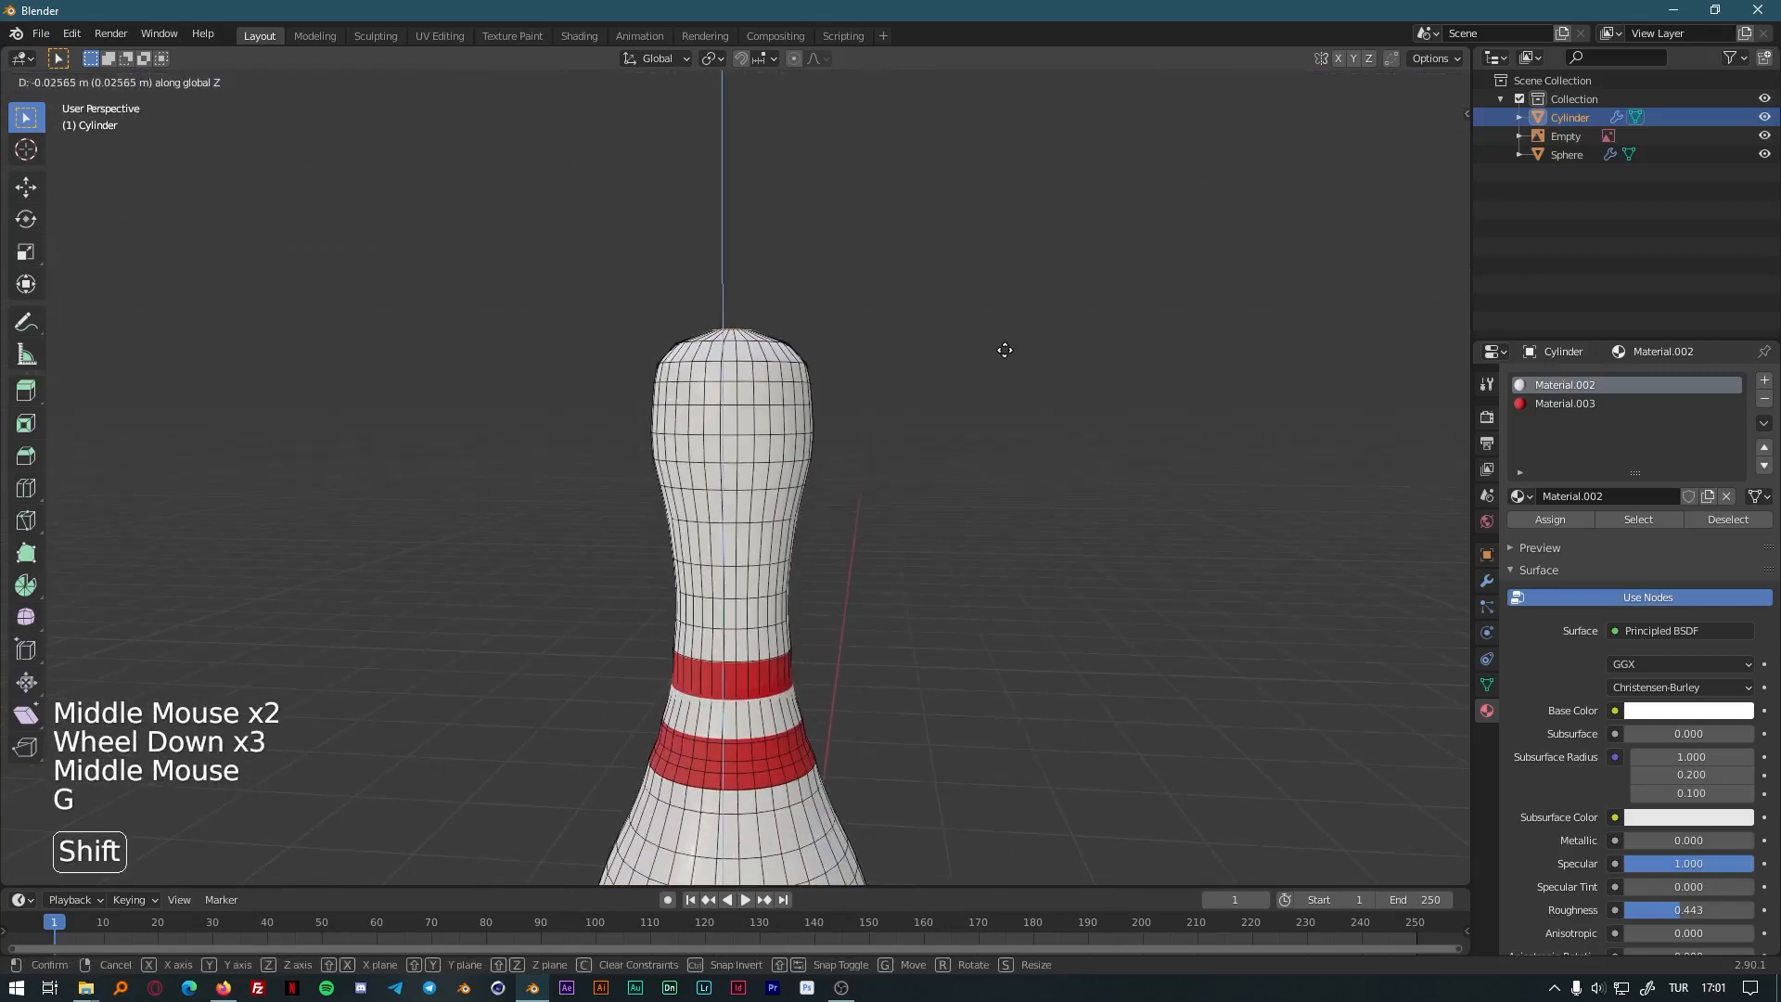
click(1004, 349)
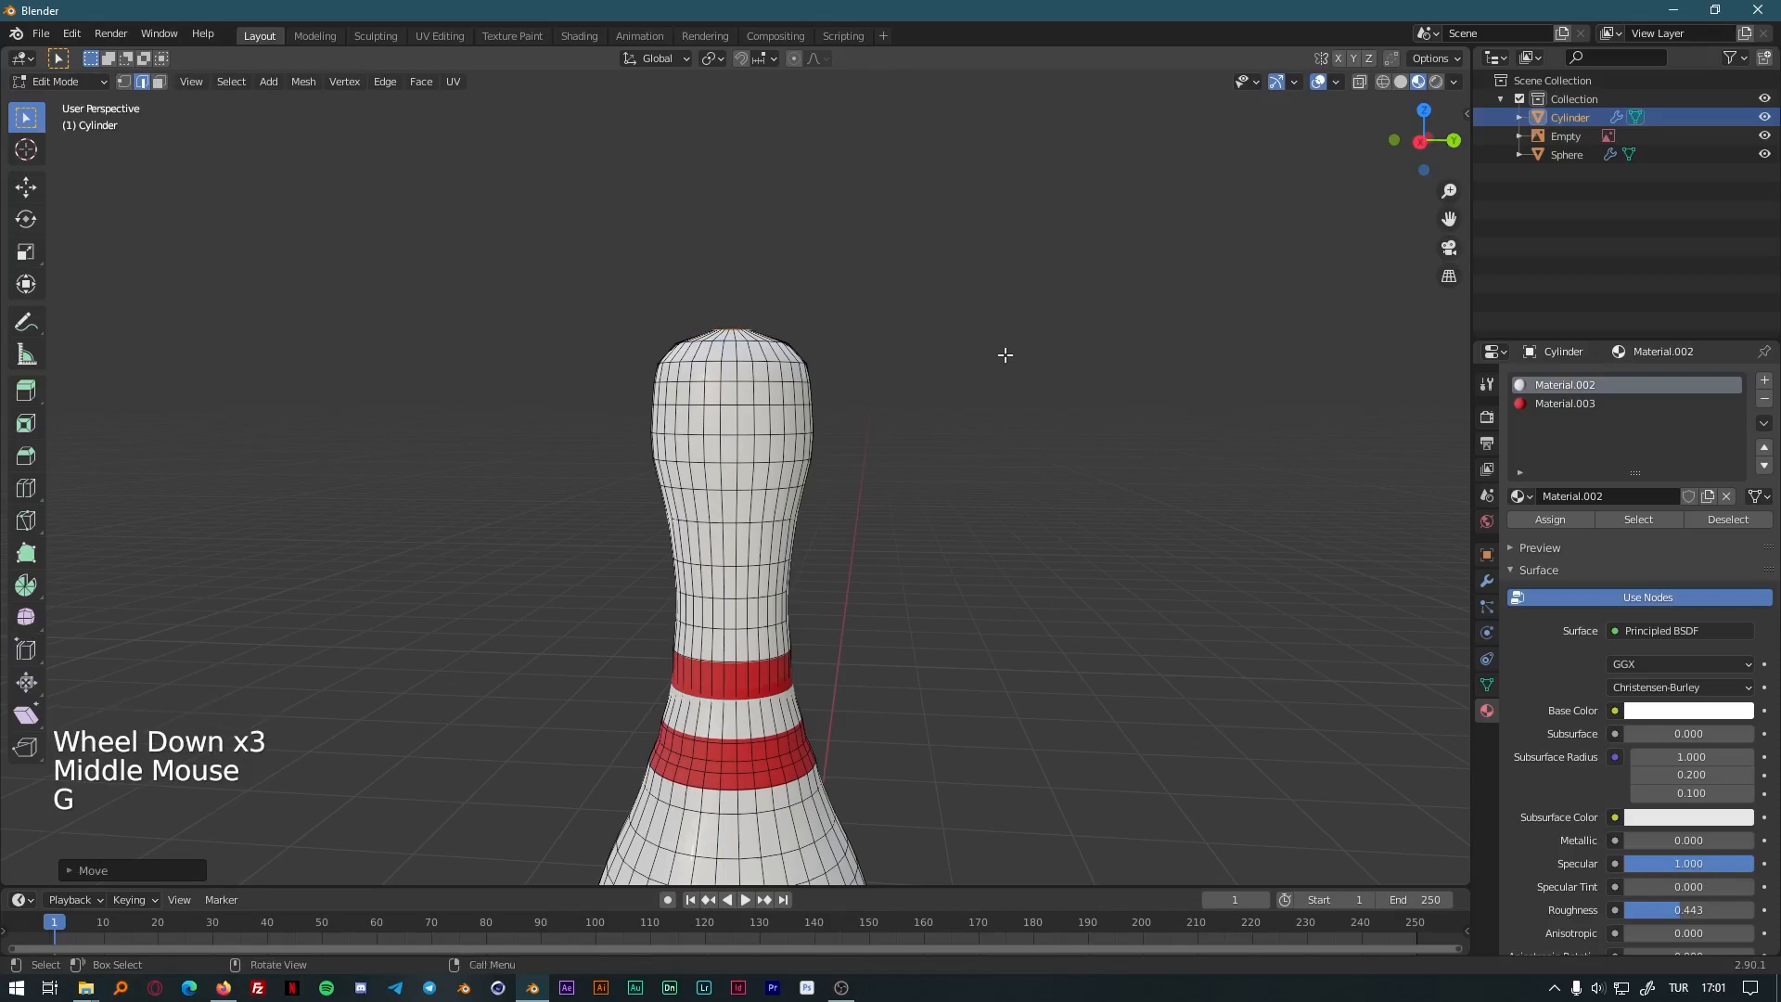
Try to close the hole by extruding the rim along the Z axis and scaling it inward.
key(e)
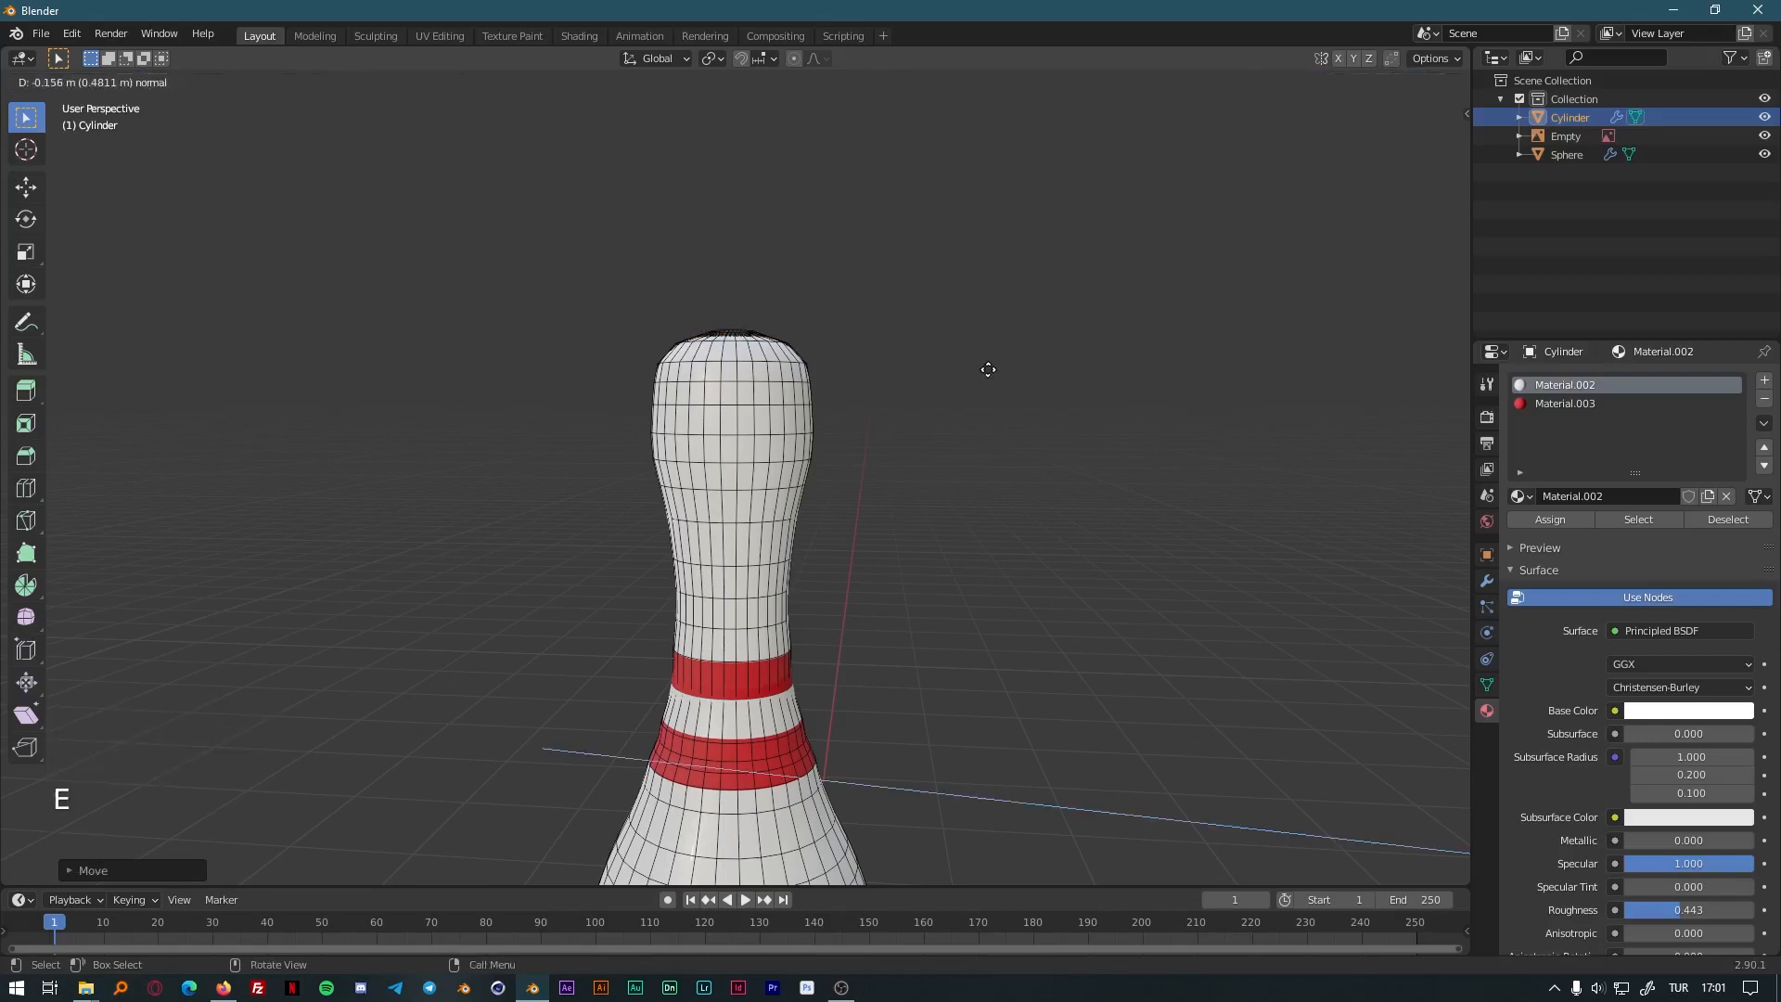
right_click(1023, 376)
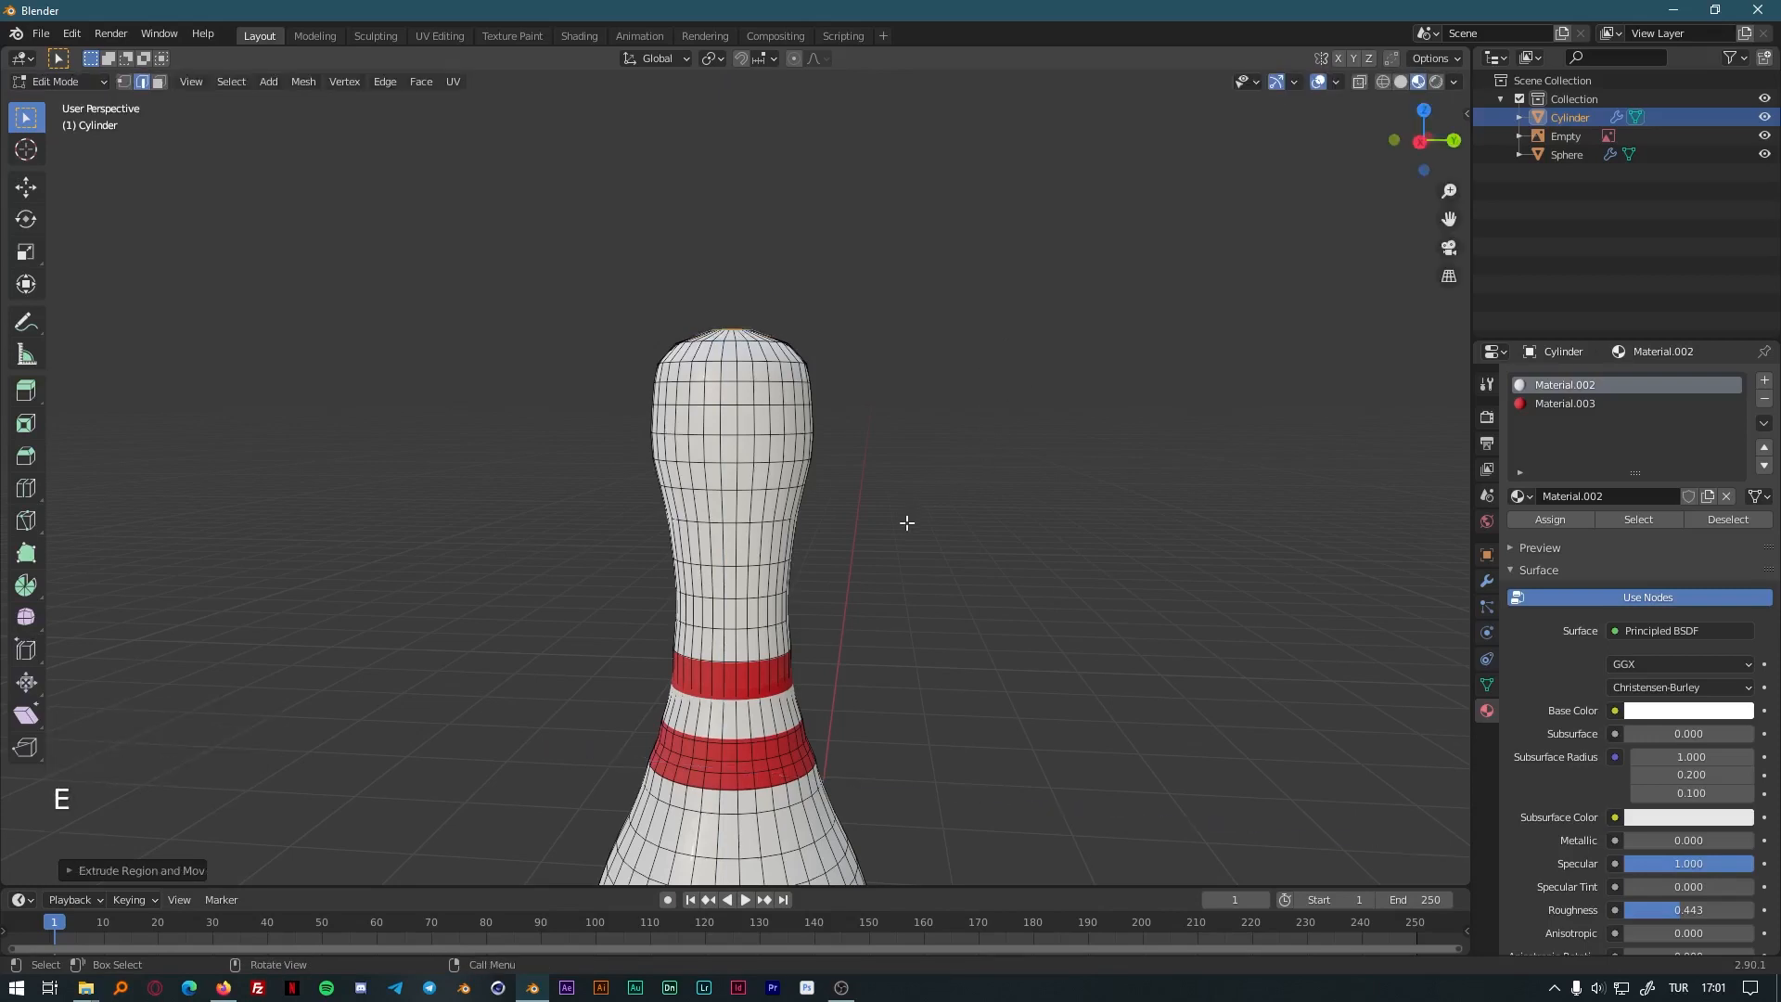
key(e)
key(z)
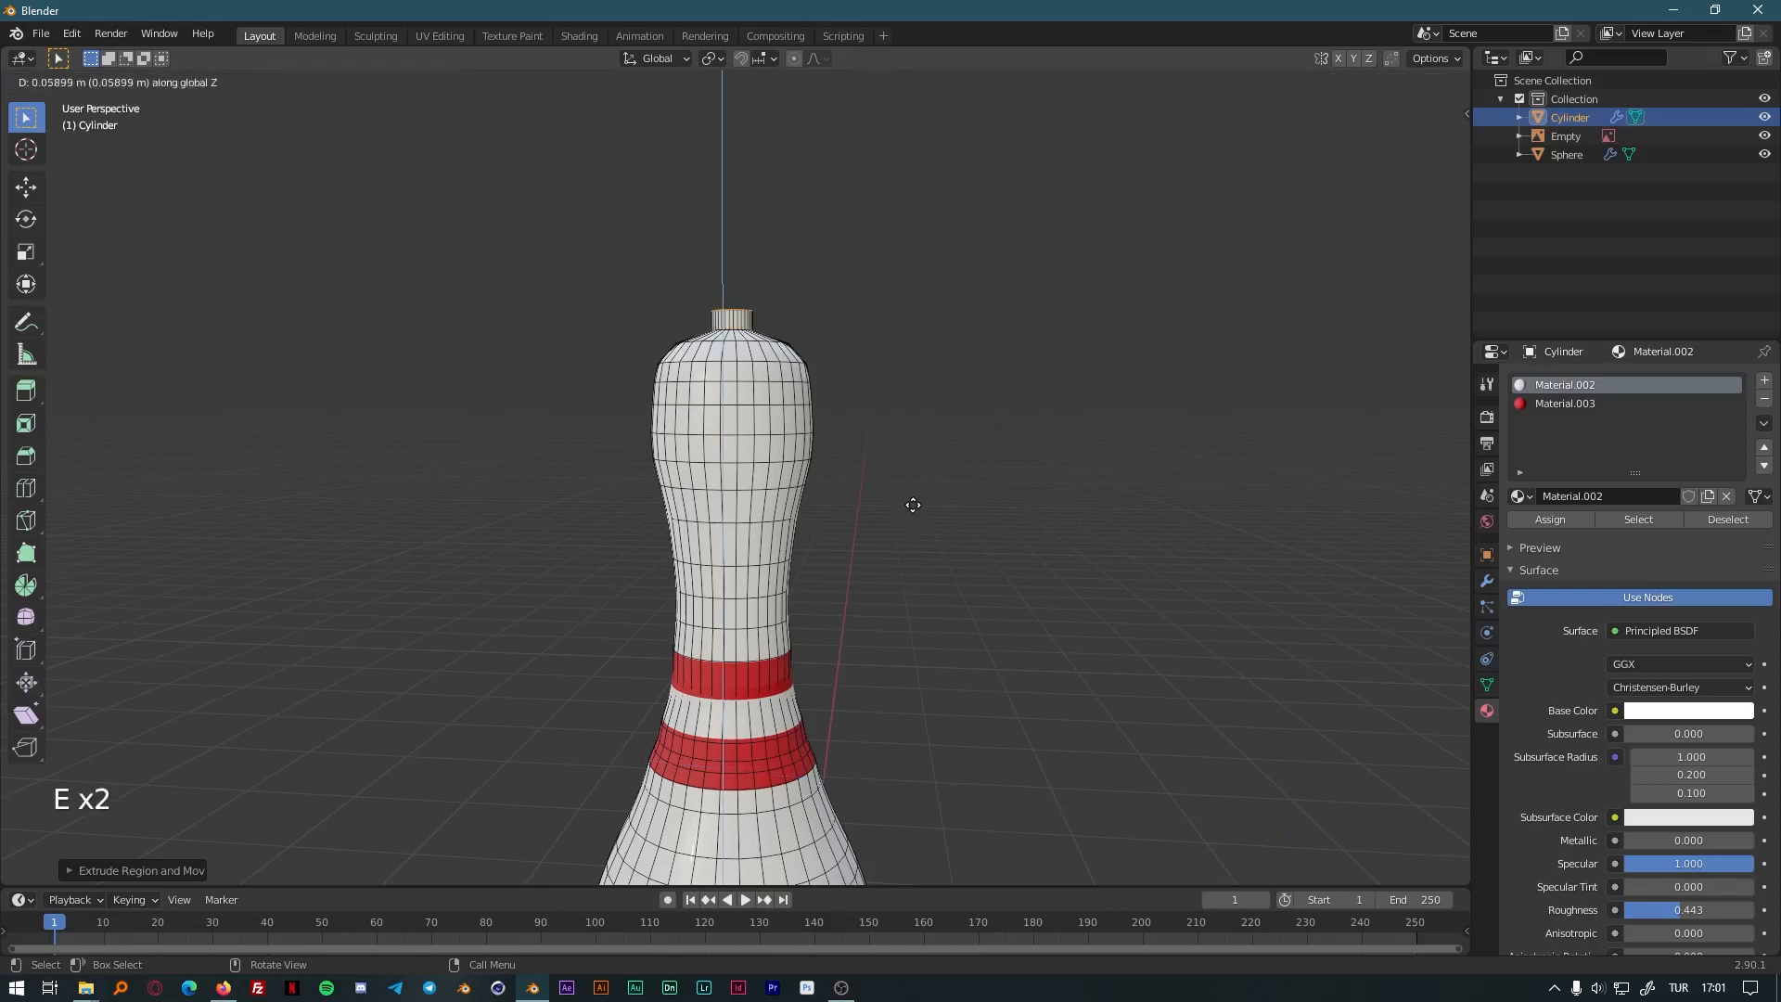
click(924, 520)
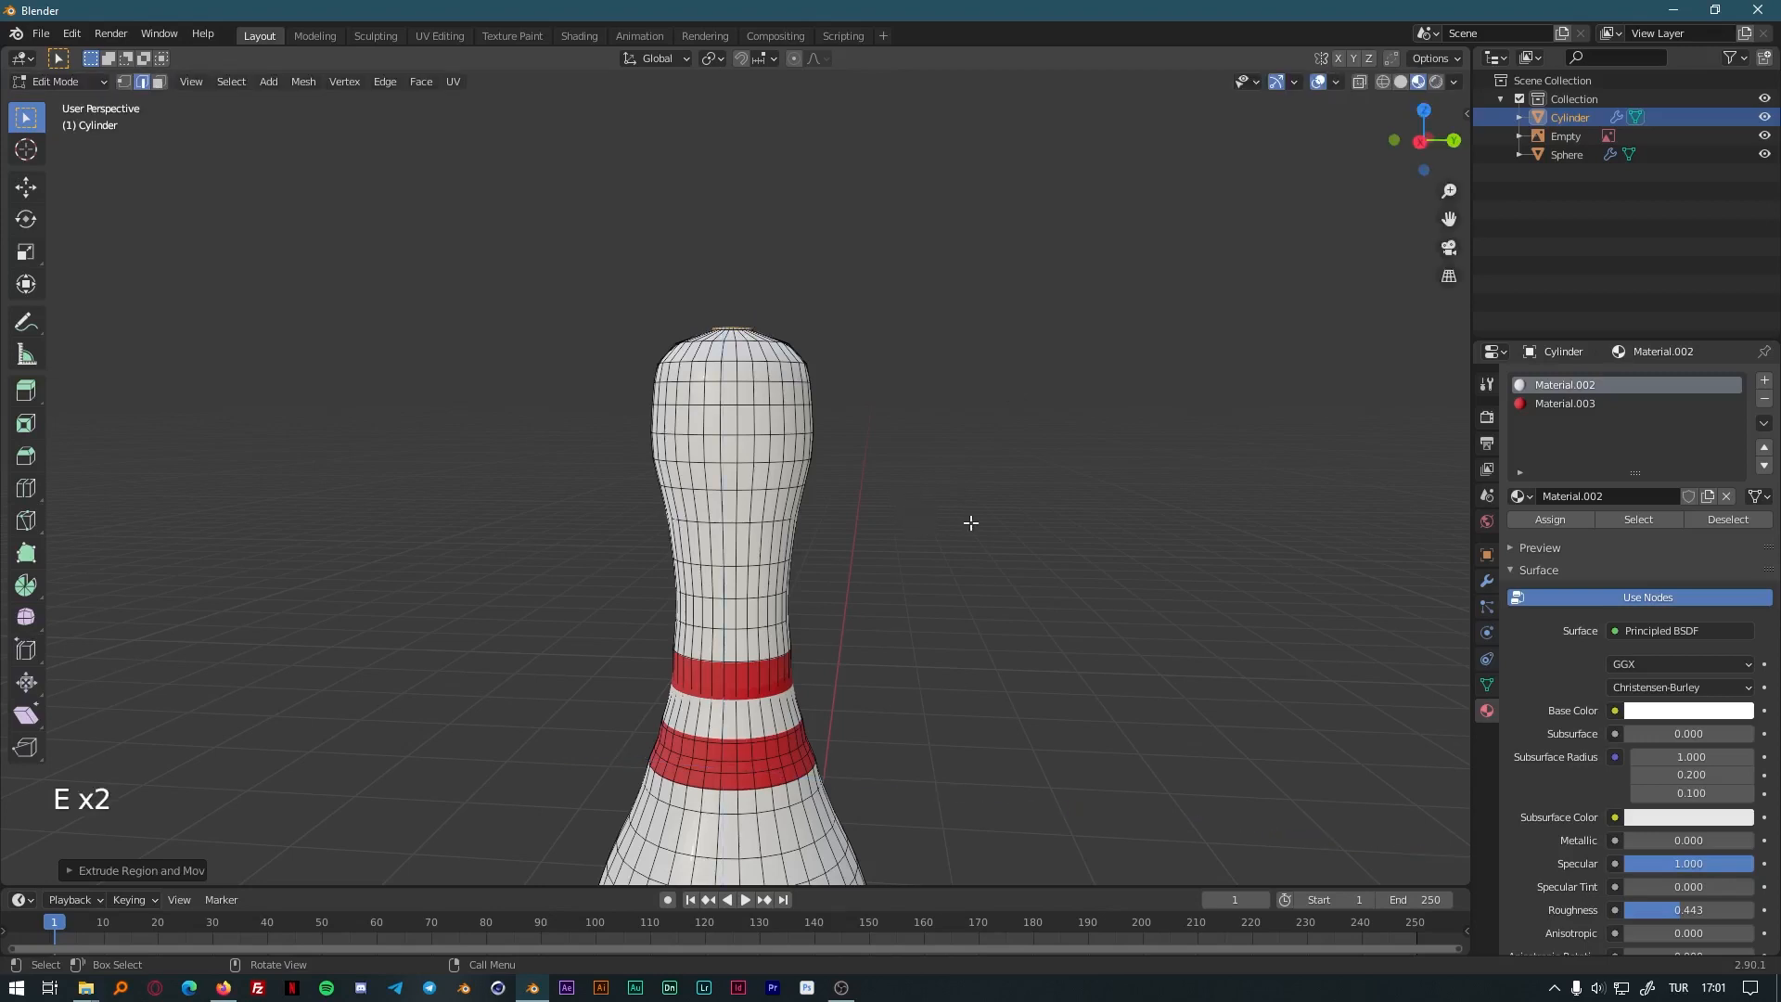
key(s)
click(838, 521)
middle_drag(838, 520, 894, 637)
key(ctrl+z)
key(ctrl+z)
key(ctrl+z)
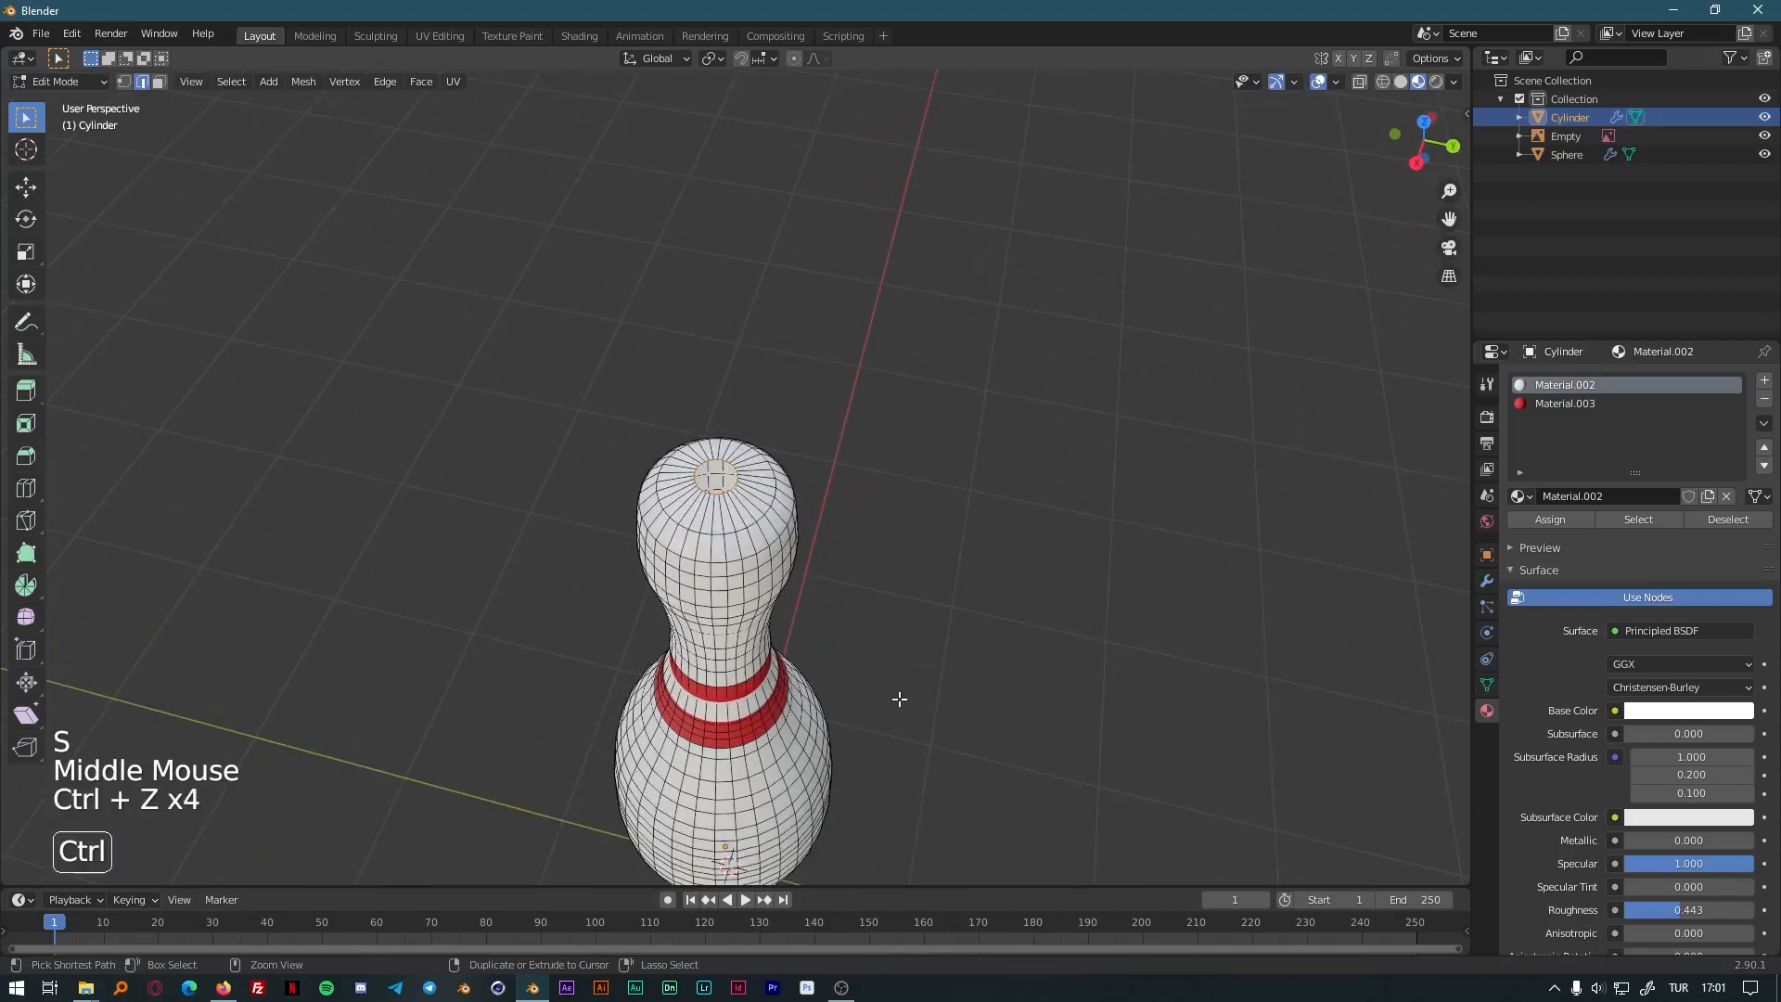
Fill the hole in the pin's top with a single face and return to Object Mode with nothing selected.
middle_drag(899, 698, 890, 656)
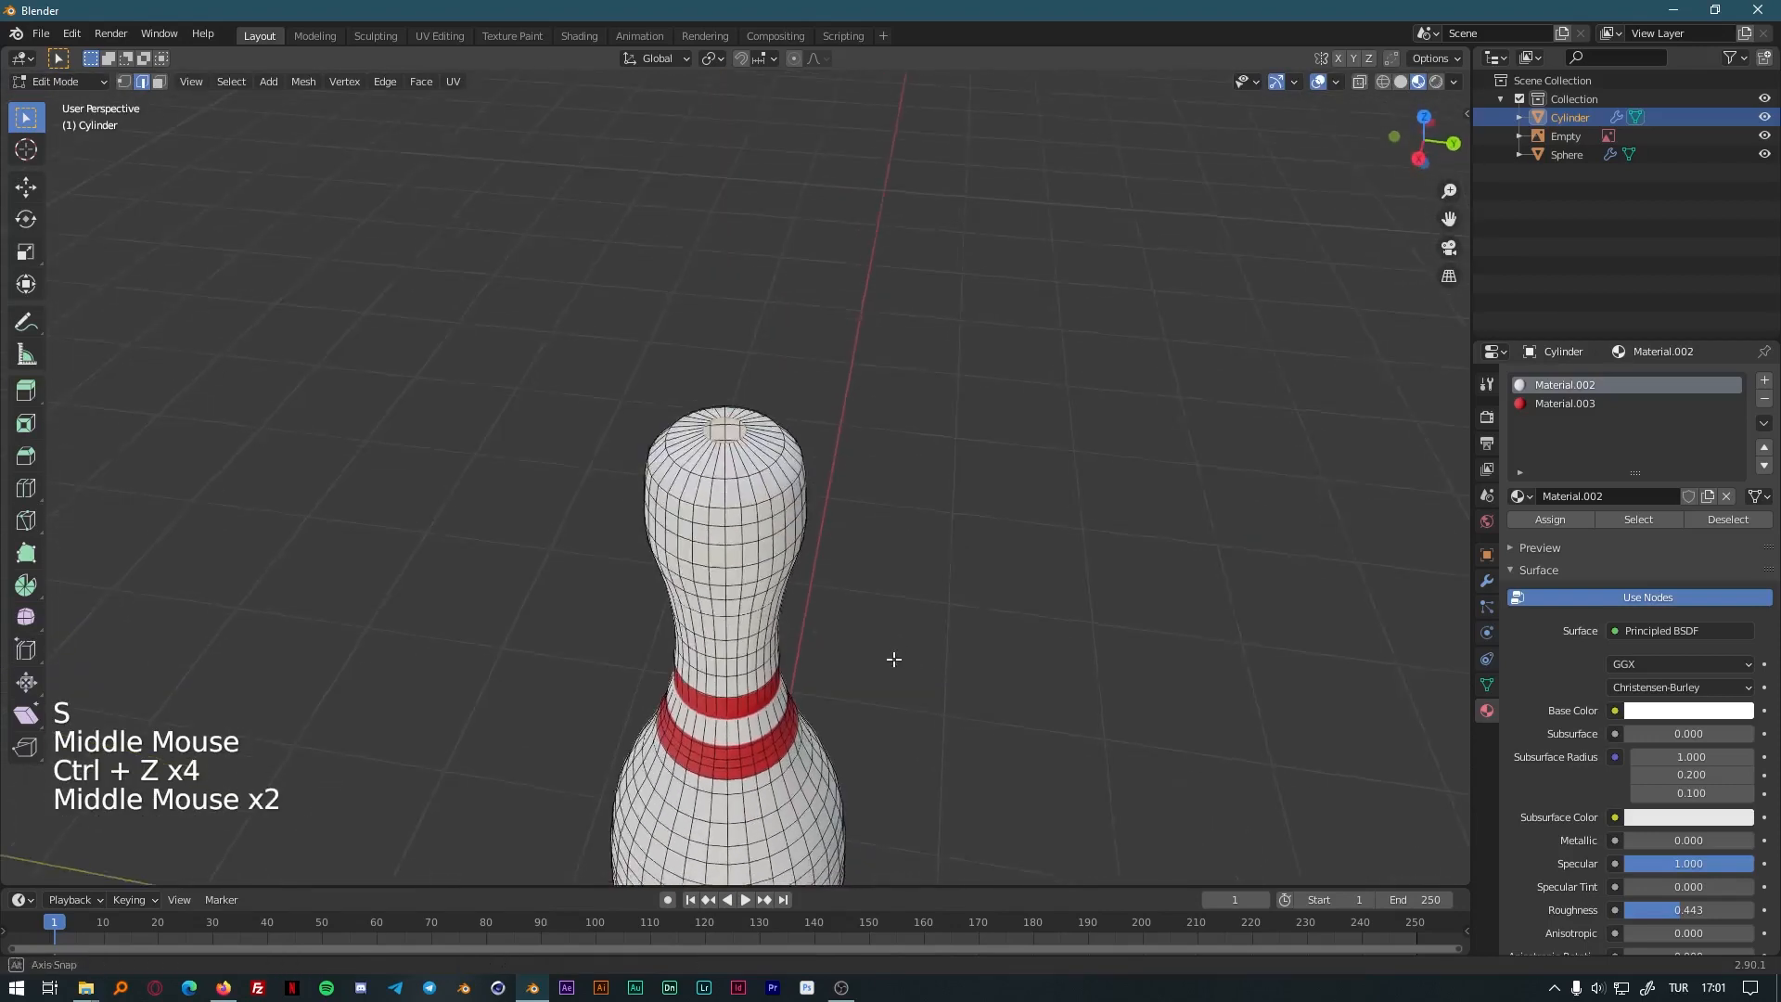
scroll(860, 661, up, 6)
key(f)
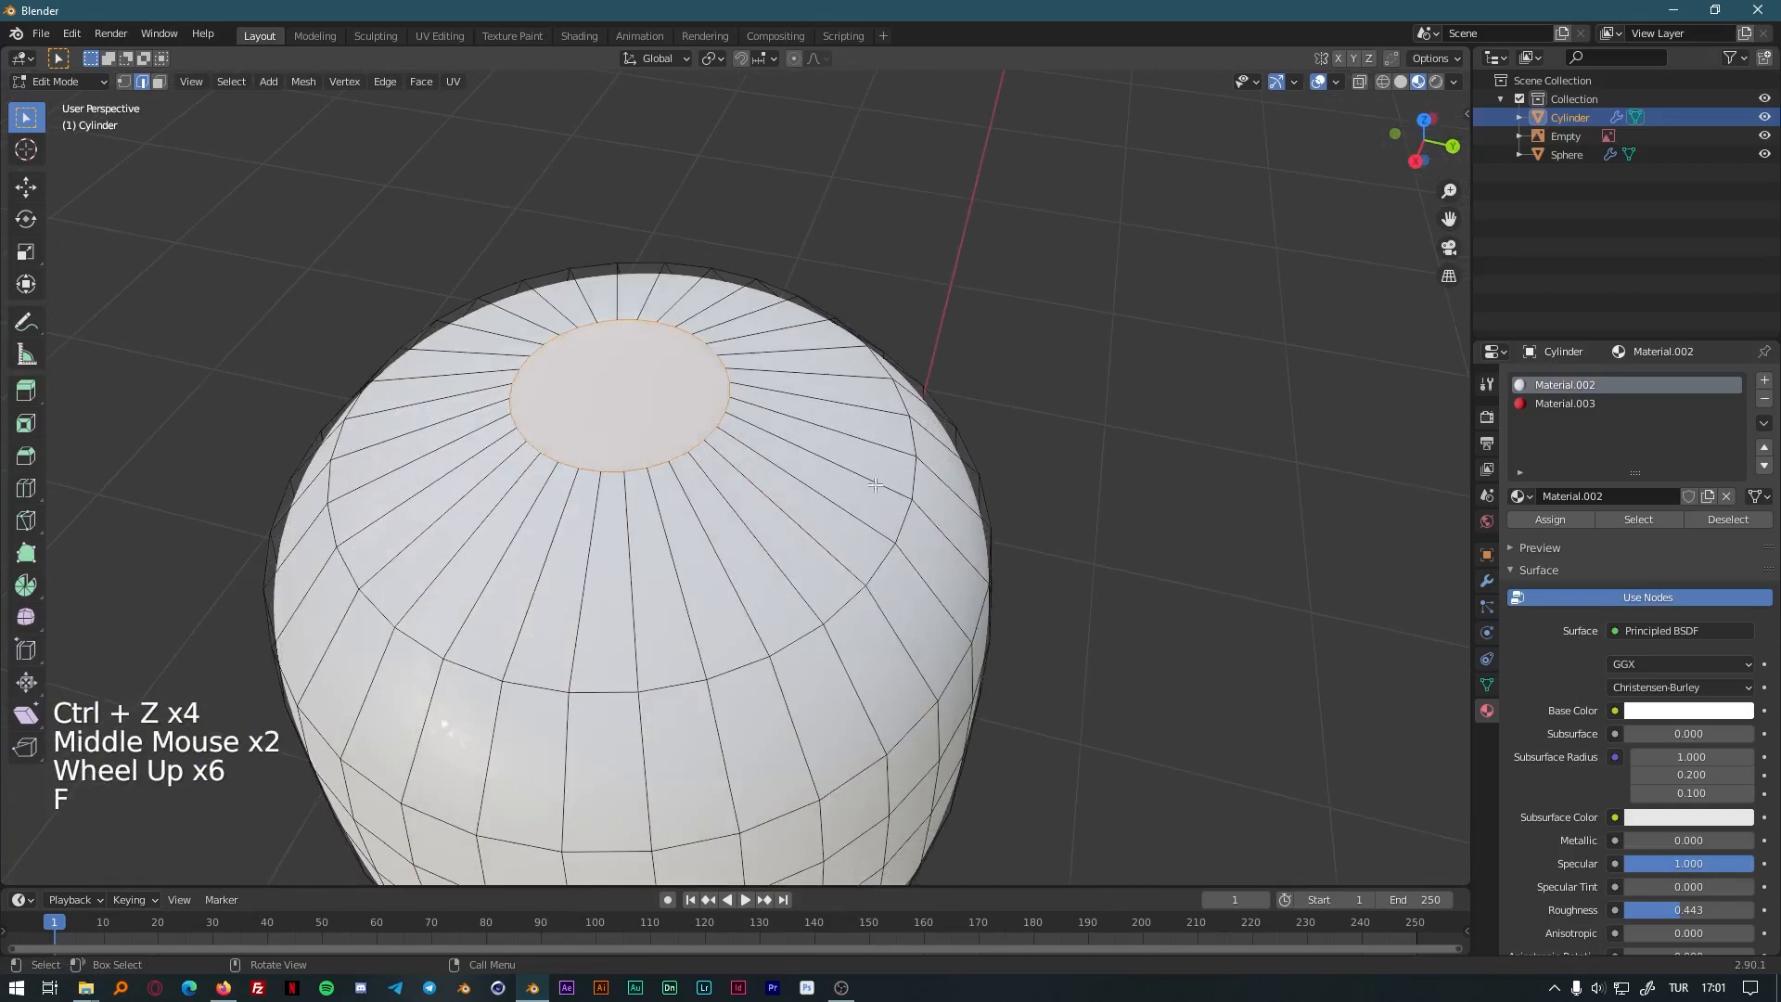
click(1133, 545)
key(Tab)
middle_drag(1005, 700, 891, 660)
scroll(993, 616, down, 8)
scroll(962, 711, down, 8)
middle_drag(958, 716, 942, 732)
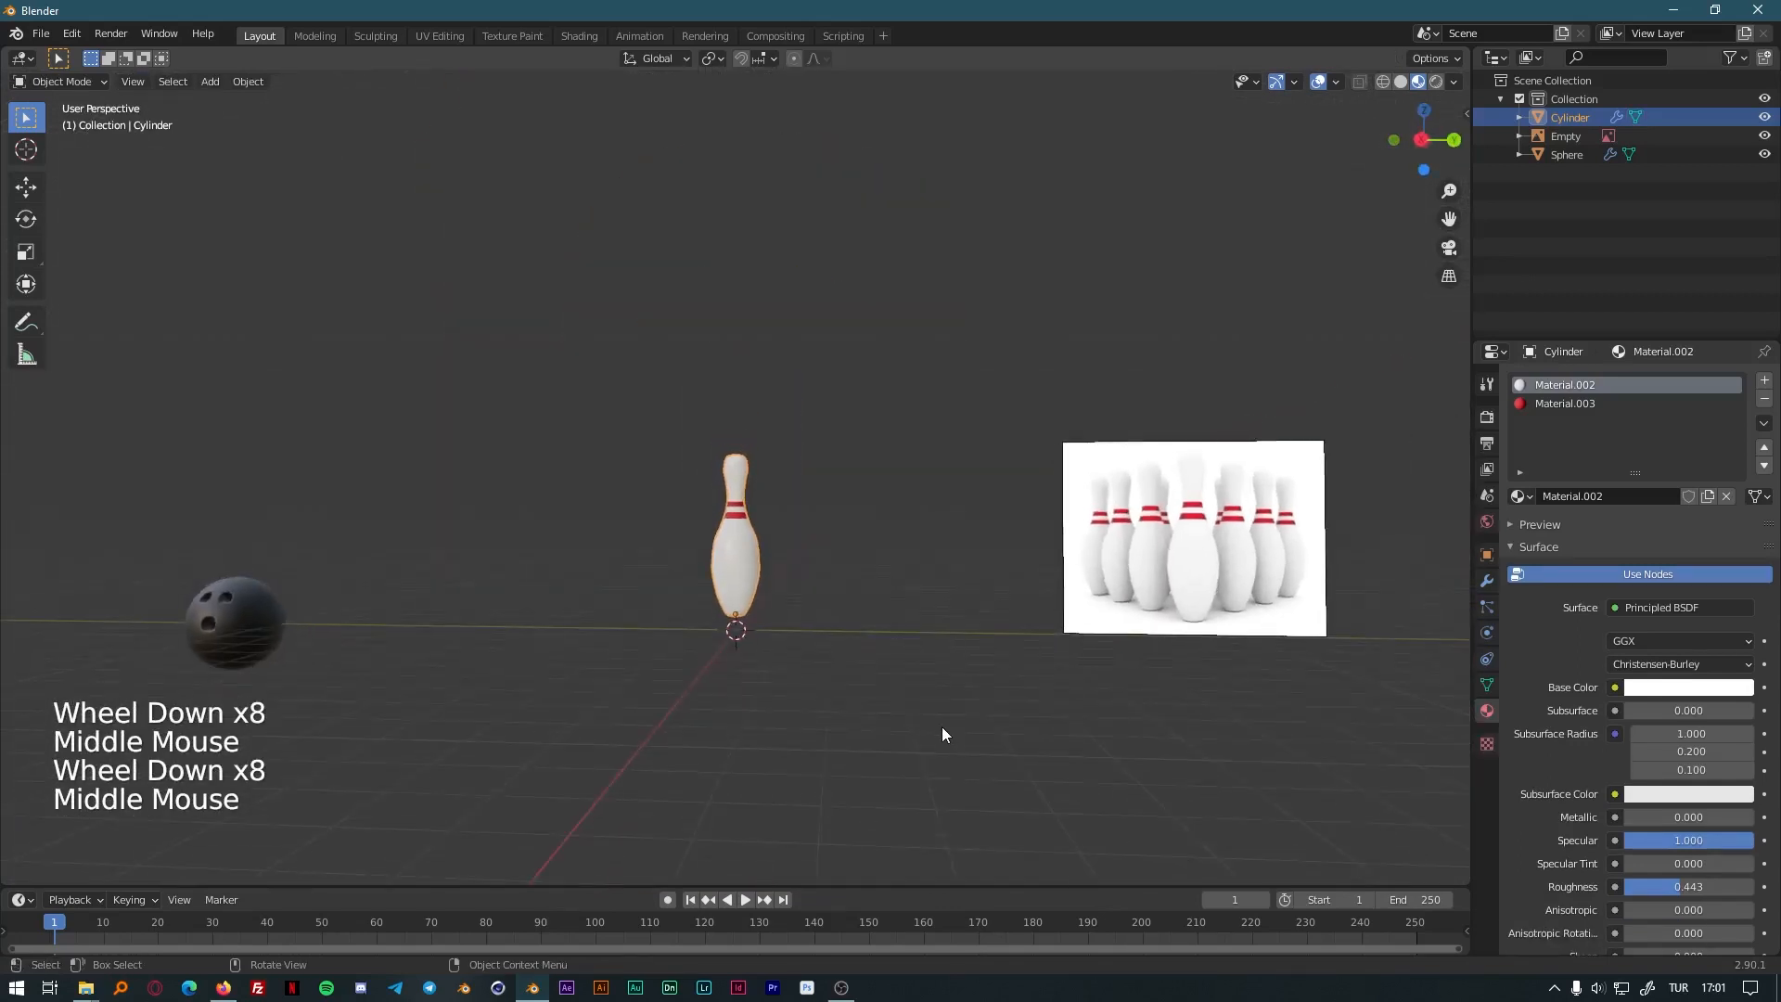
click(927, 744)
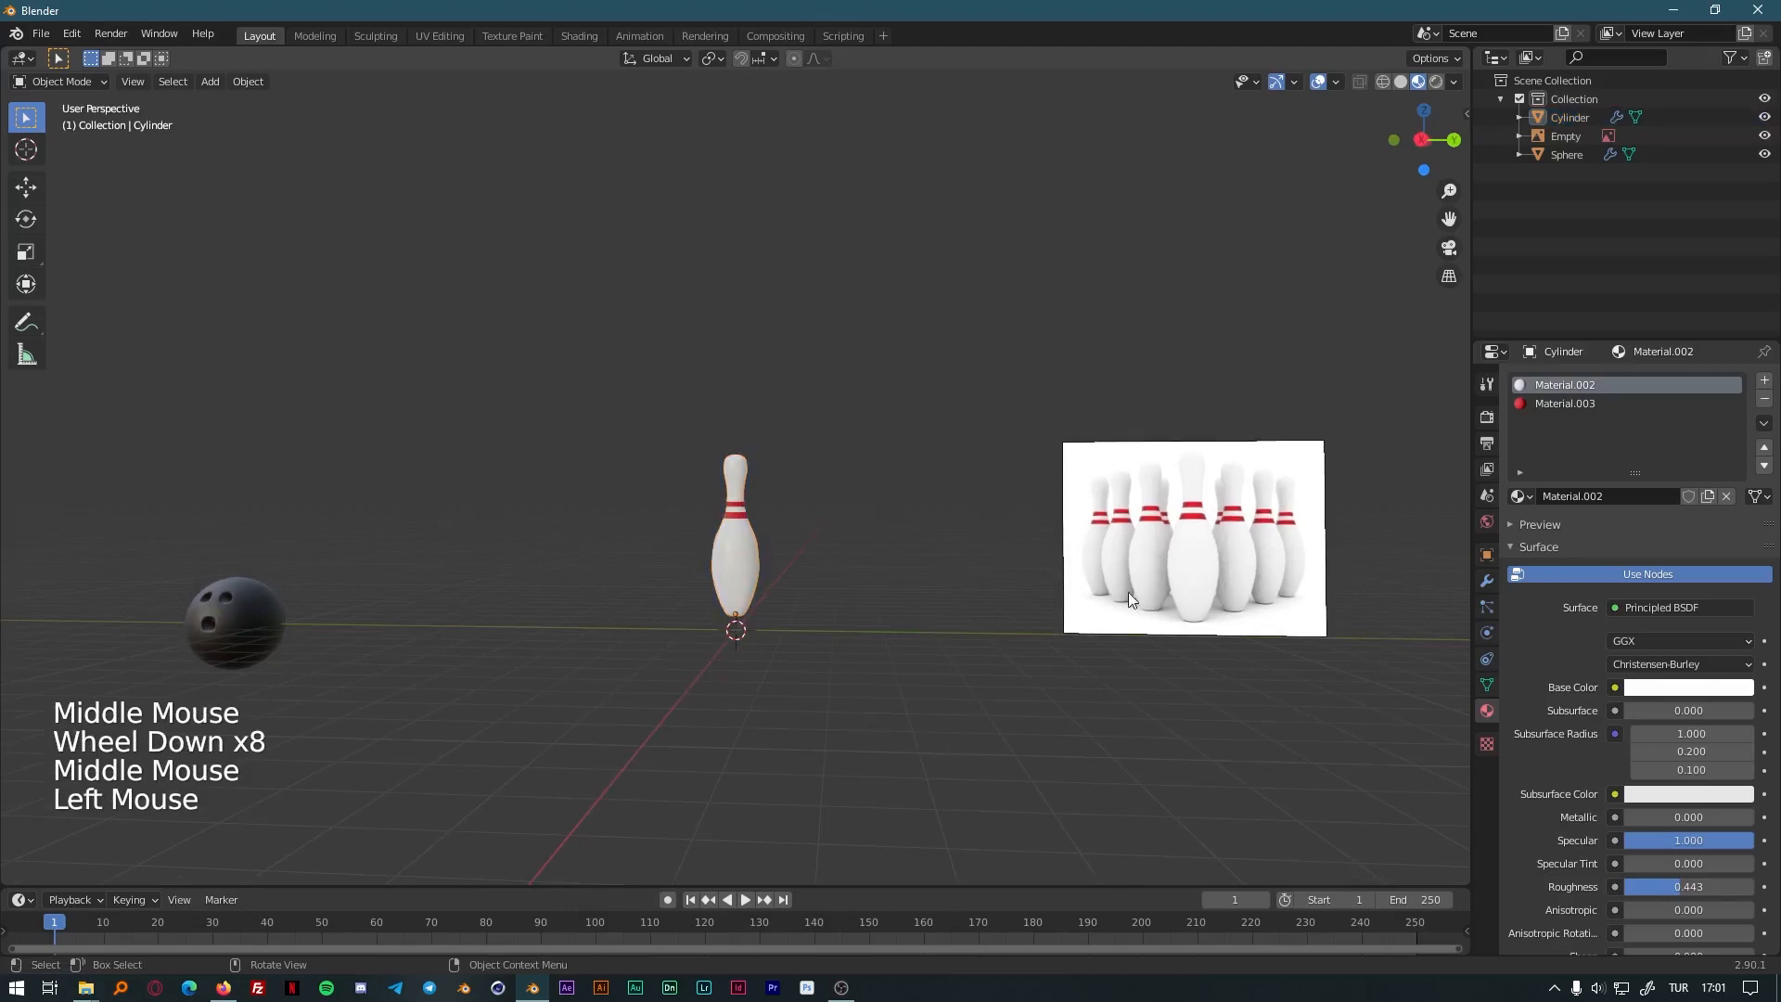
middle_drag(236, 636, 267, 652)
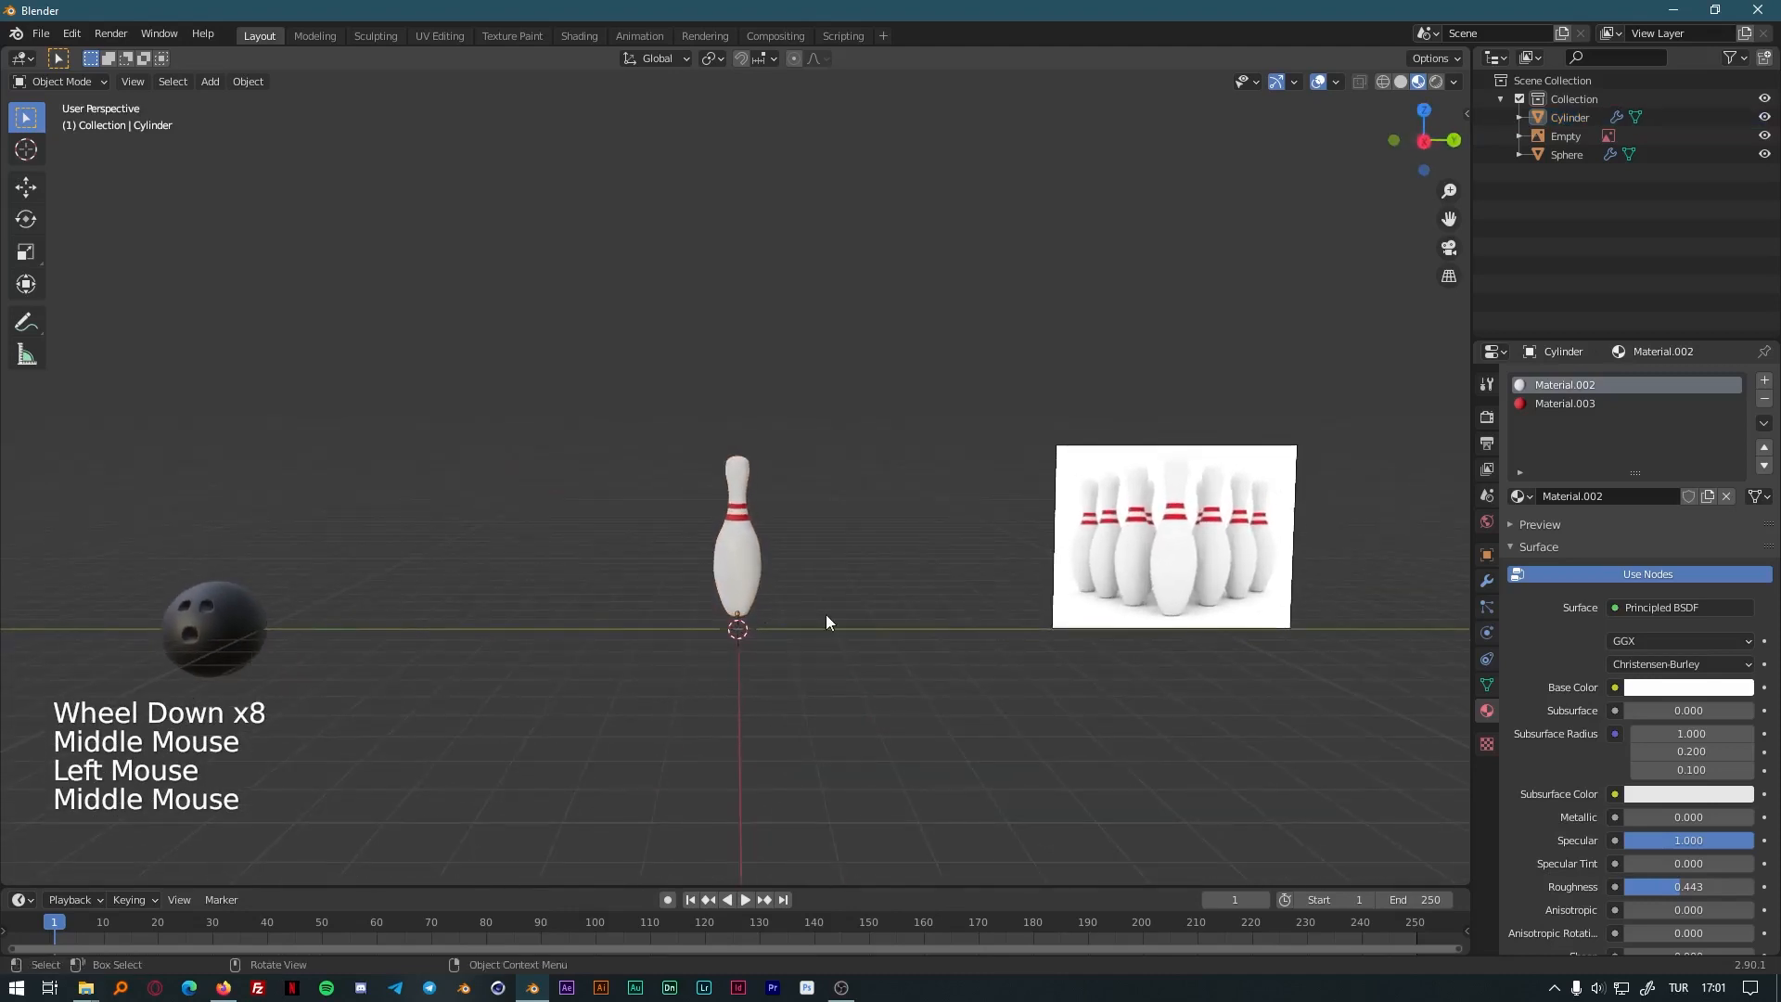
Save the scene as a Blender file named BOVLİNK TOPU VE LOBUT.
key(ctrl+s)
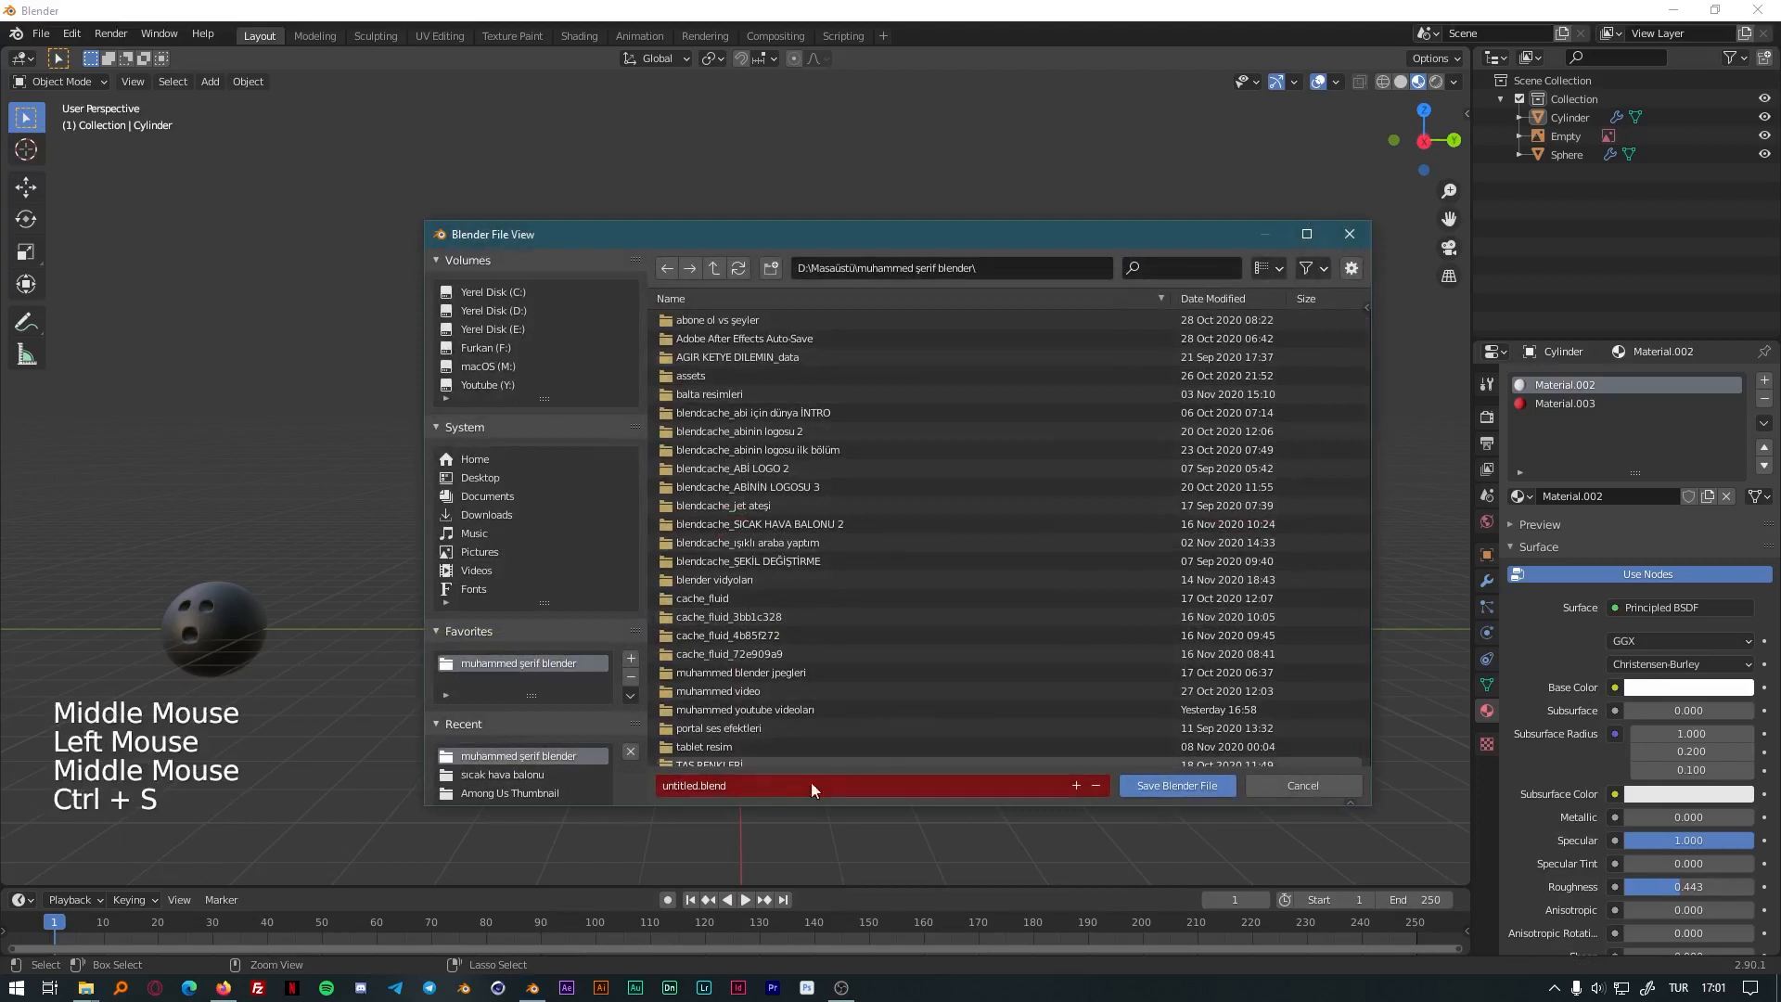
text(LO)
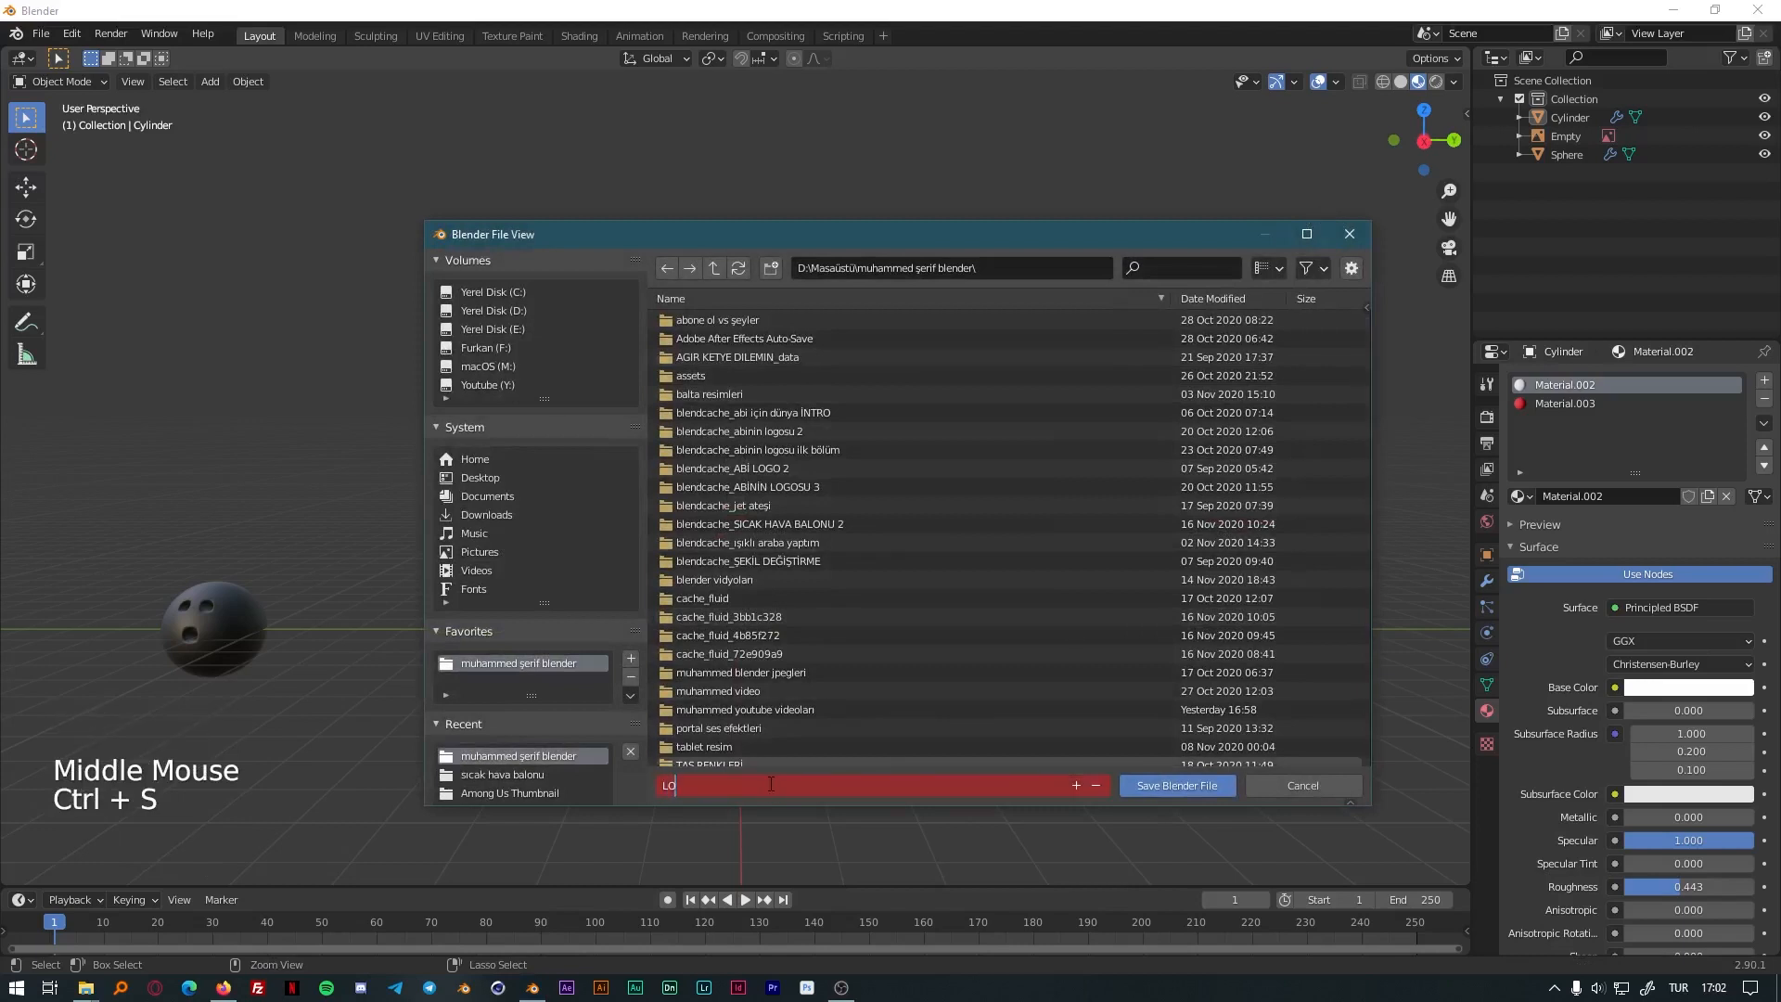
key(BackSpace)
key(BackSpace)
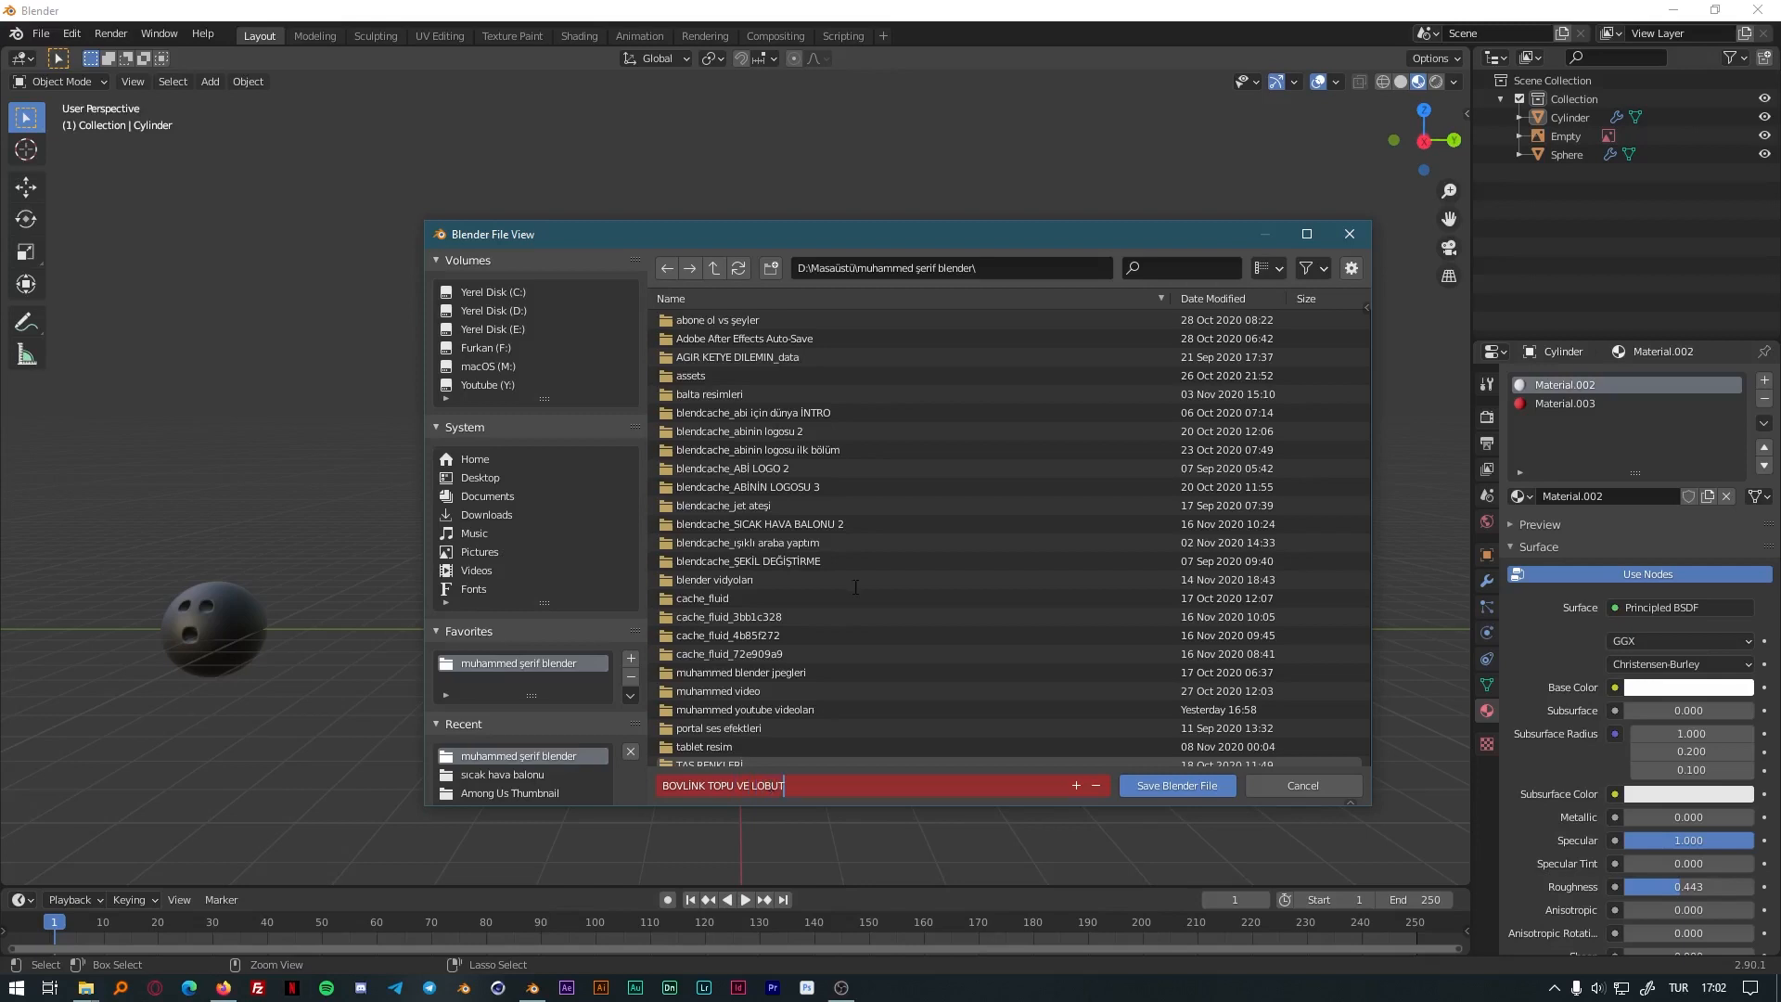
click(1177, 784)
Move the black ball close beside the pin and adjust its height along the Z axis.
middle_drag(768, 647, 711, 640)
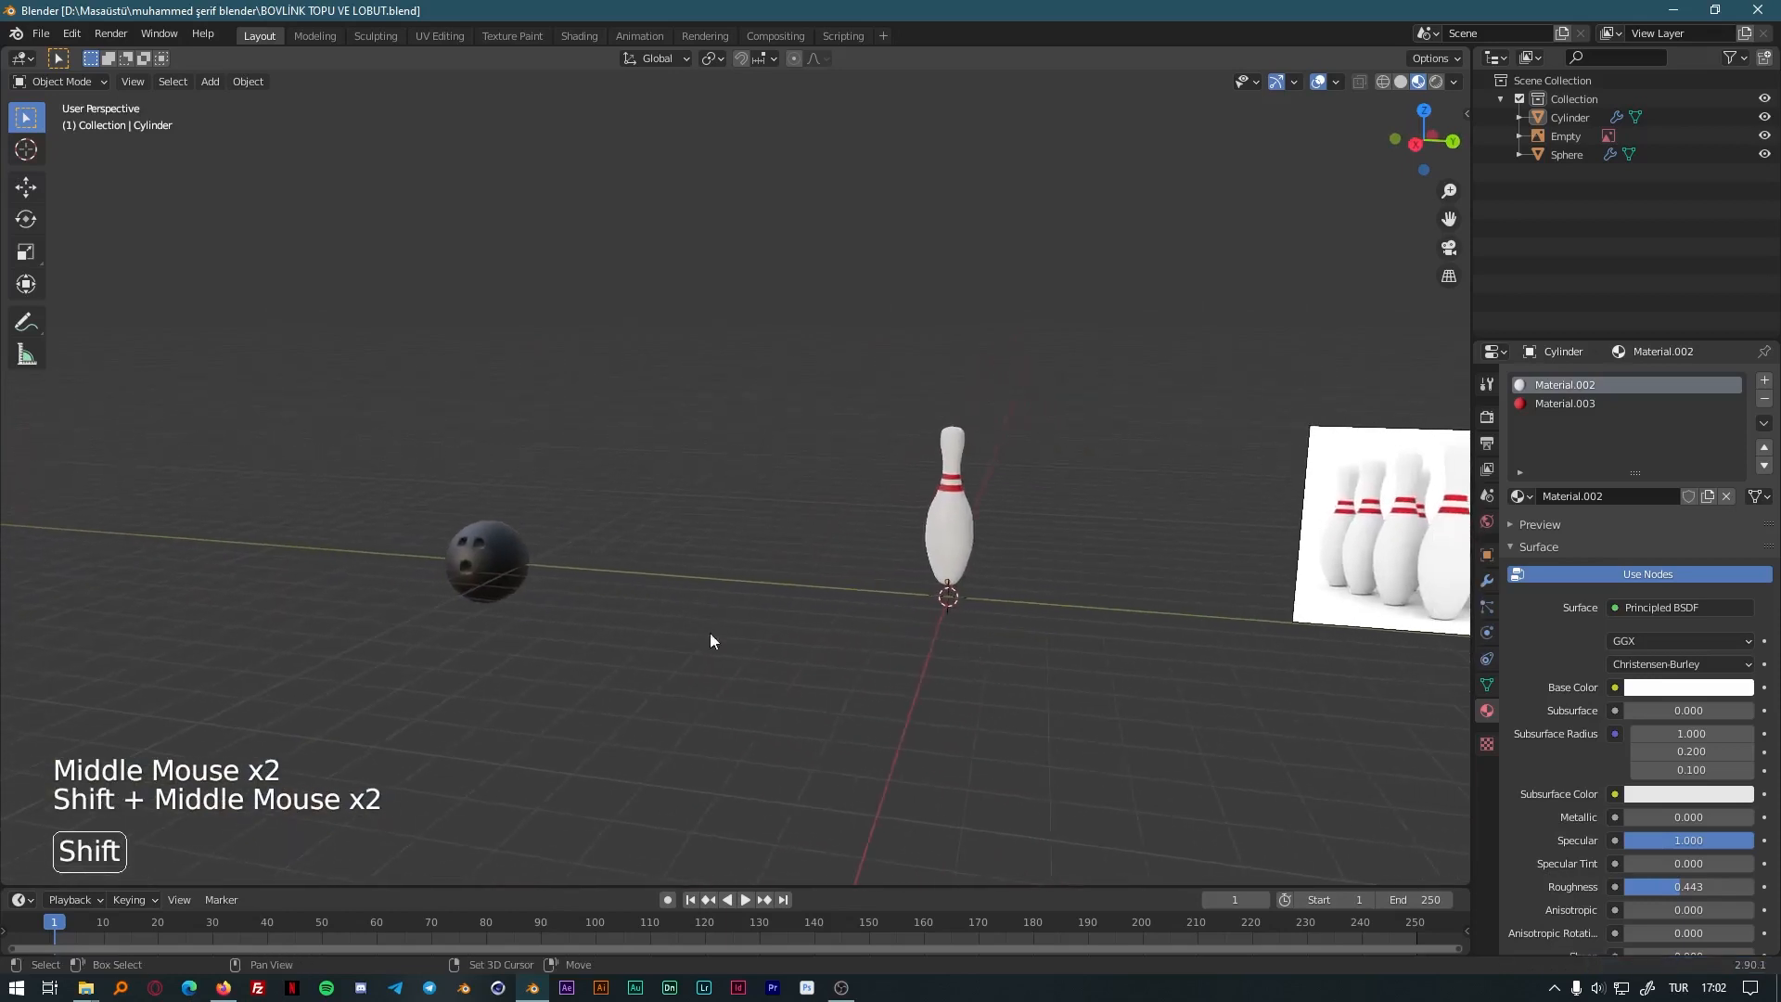
click(473, 569)
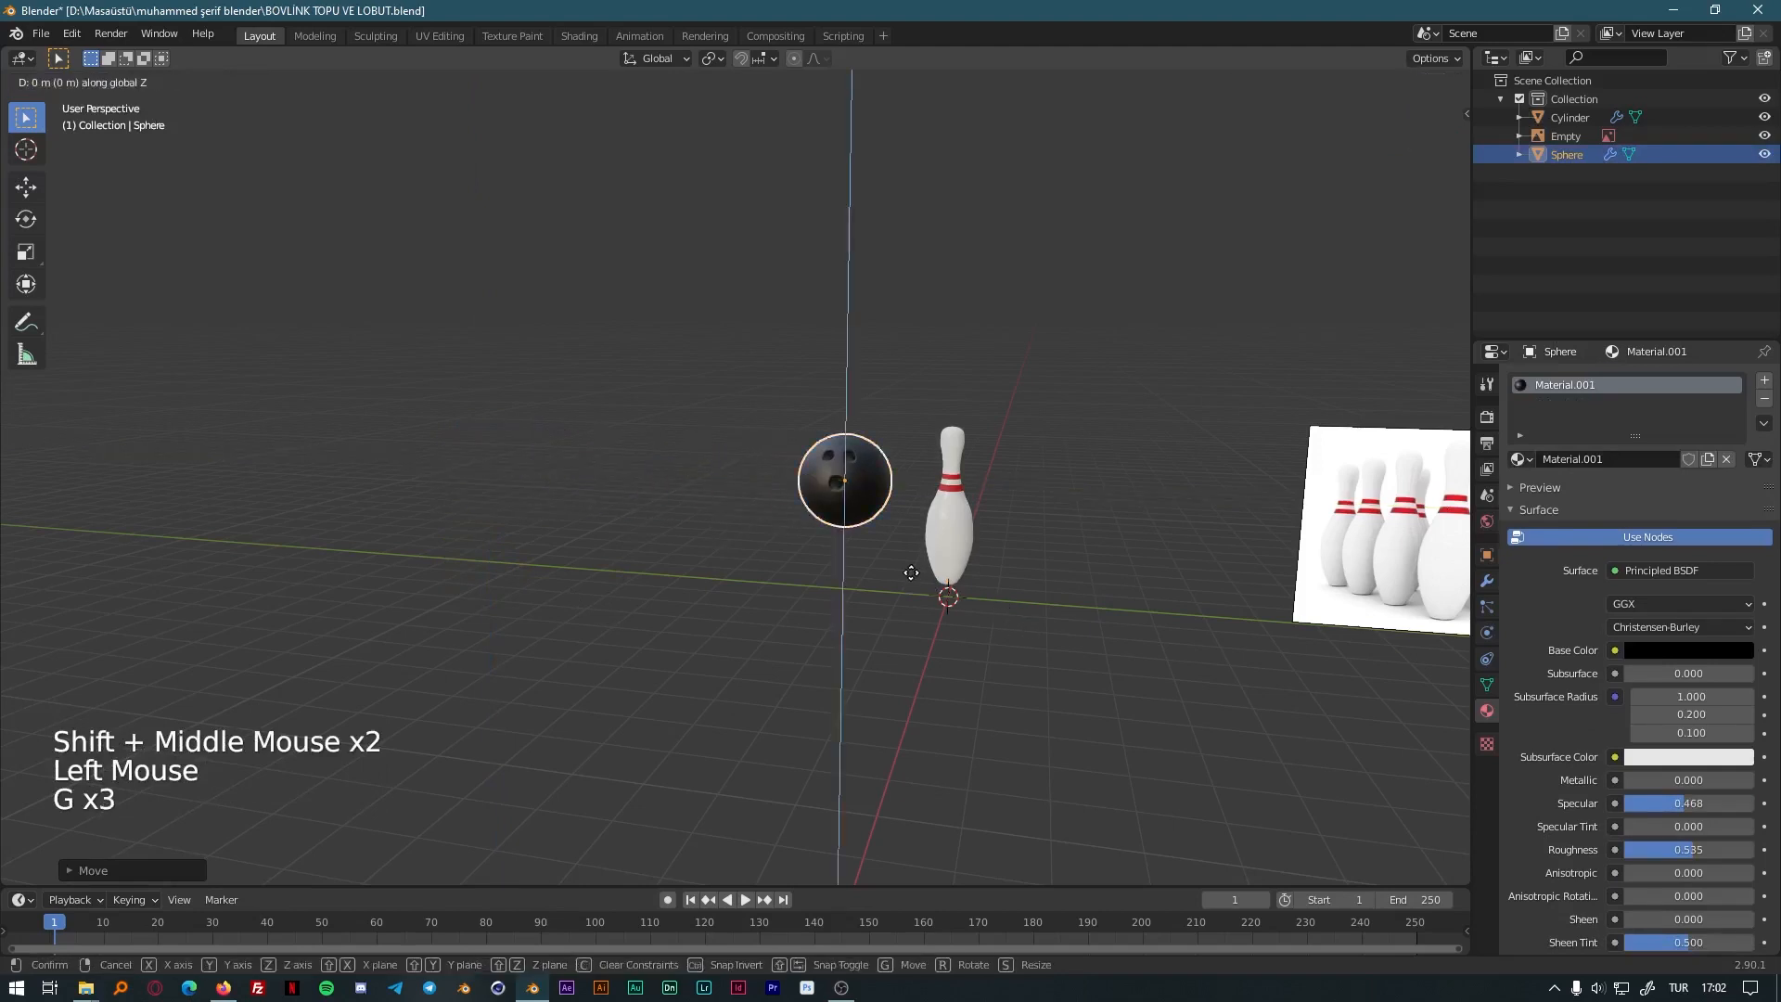
shift+middle_drag(925, 613, 1233, 565)
Delete the bowling pin reference image from the scene.
click(1233, 565)
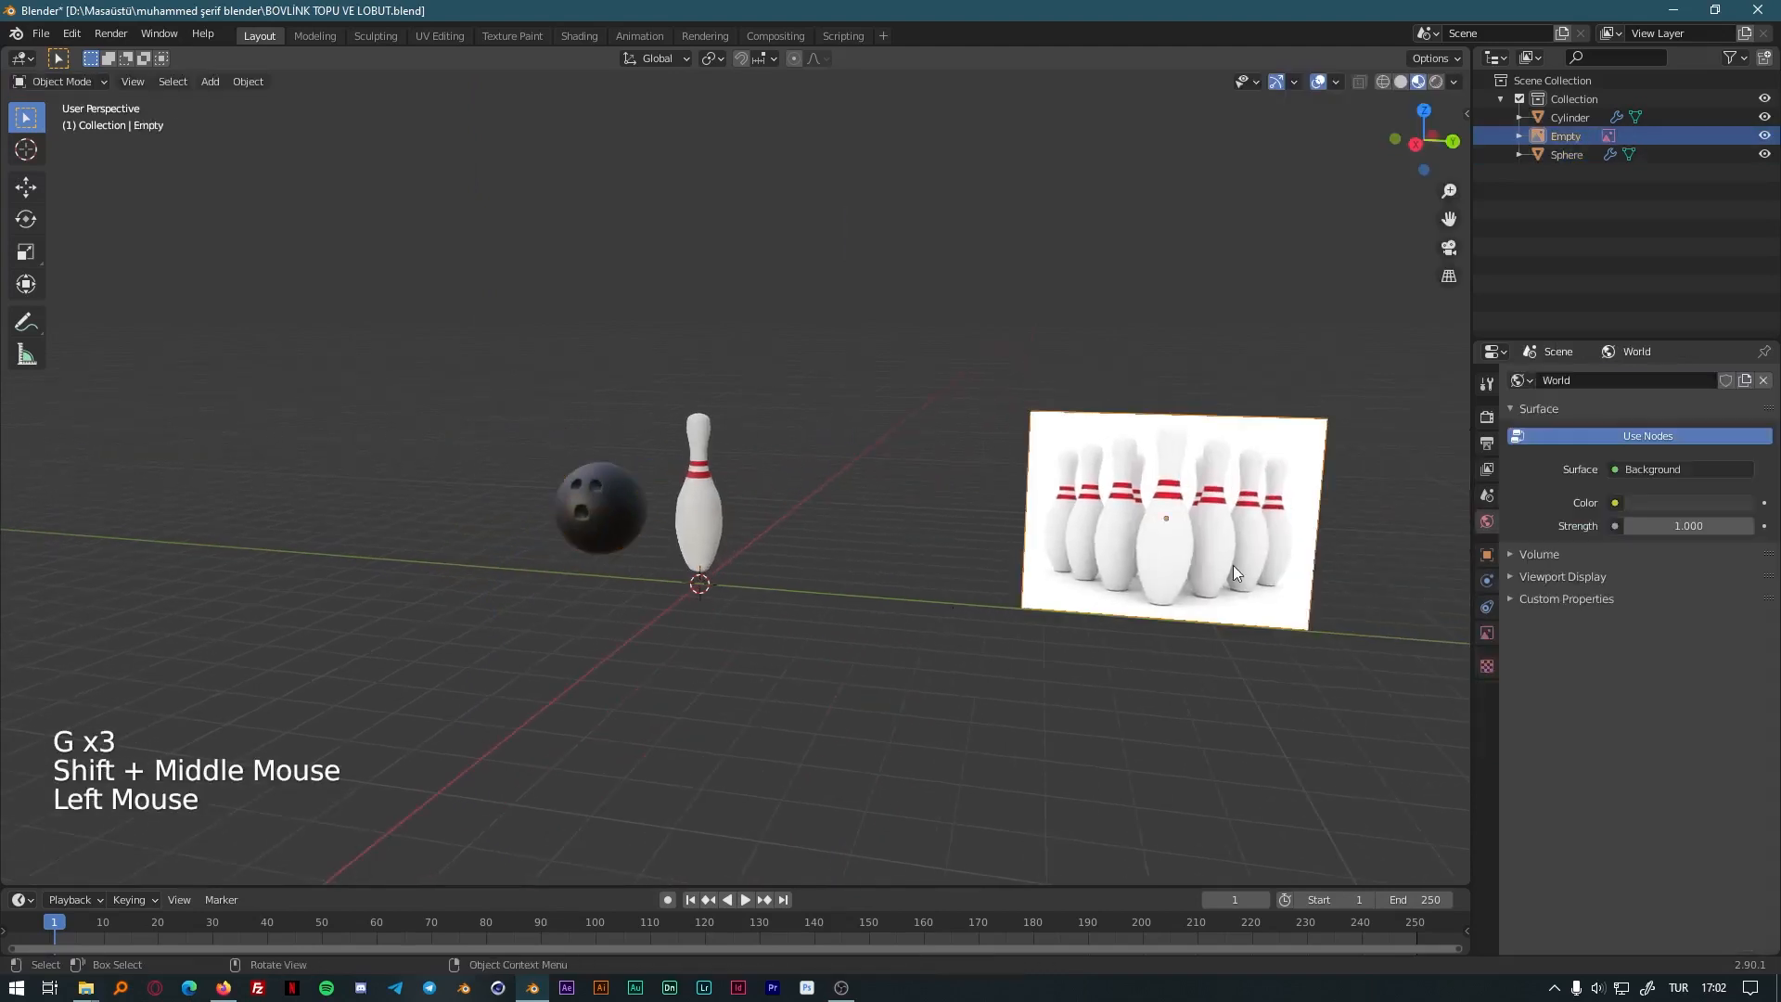
key(x)
click(1233, 565)
middle_drag(784, 626, 597, 655)
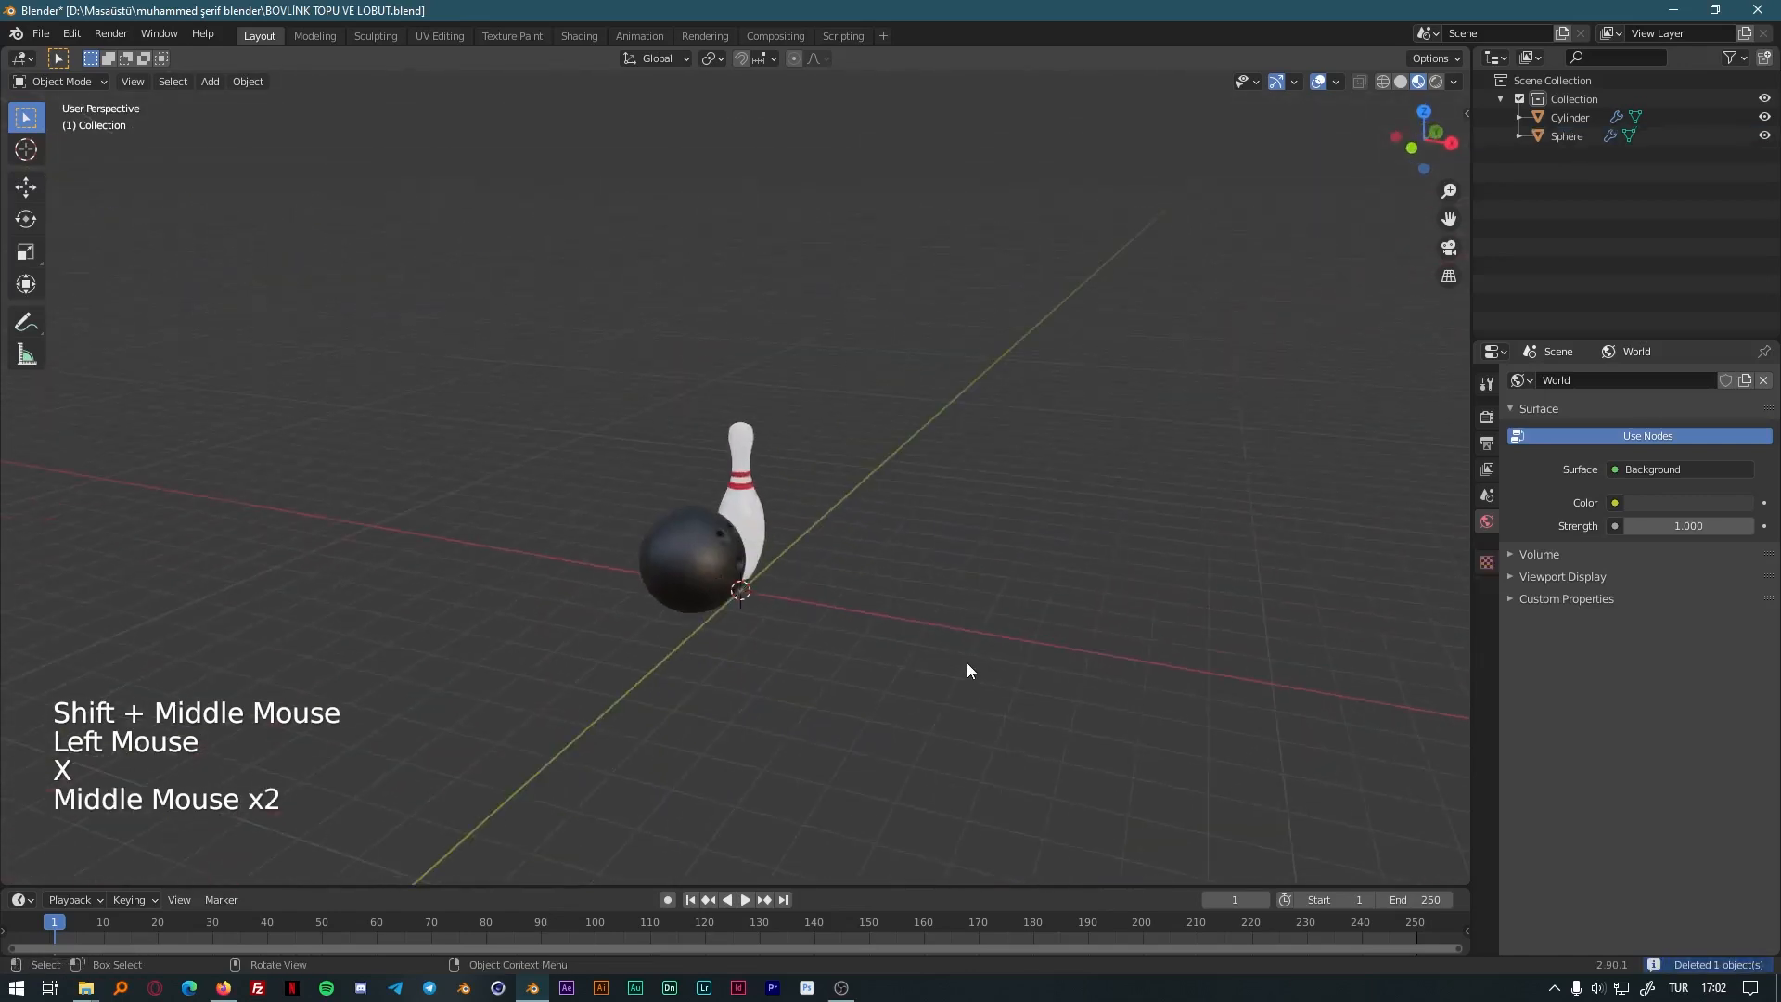
middle_drag(969, 666, 572, 646)
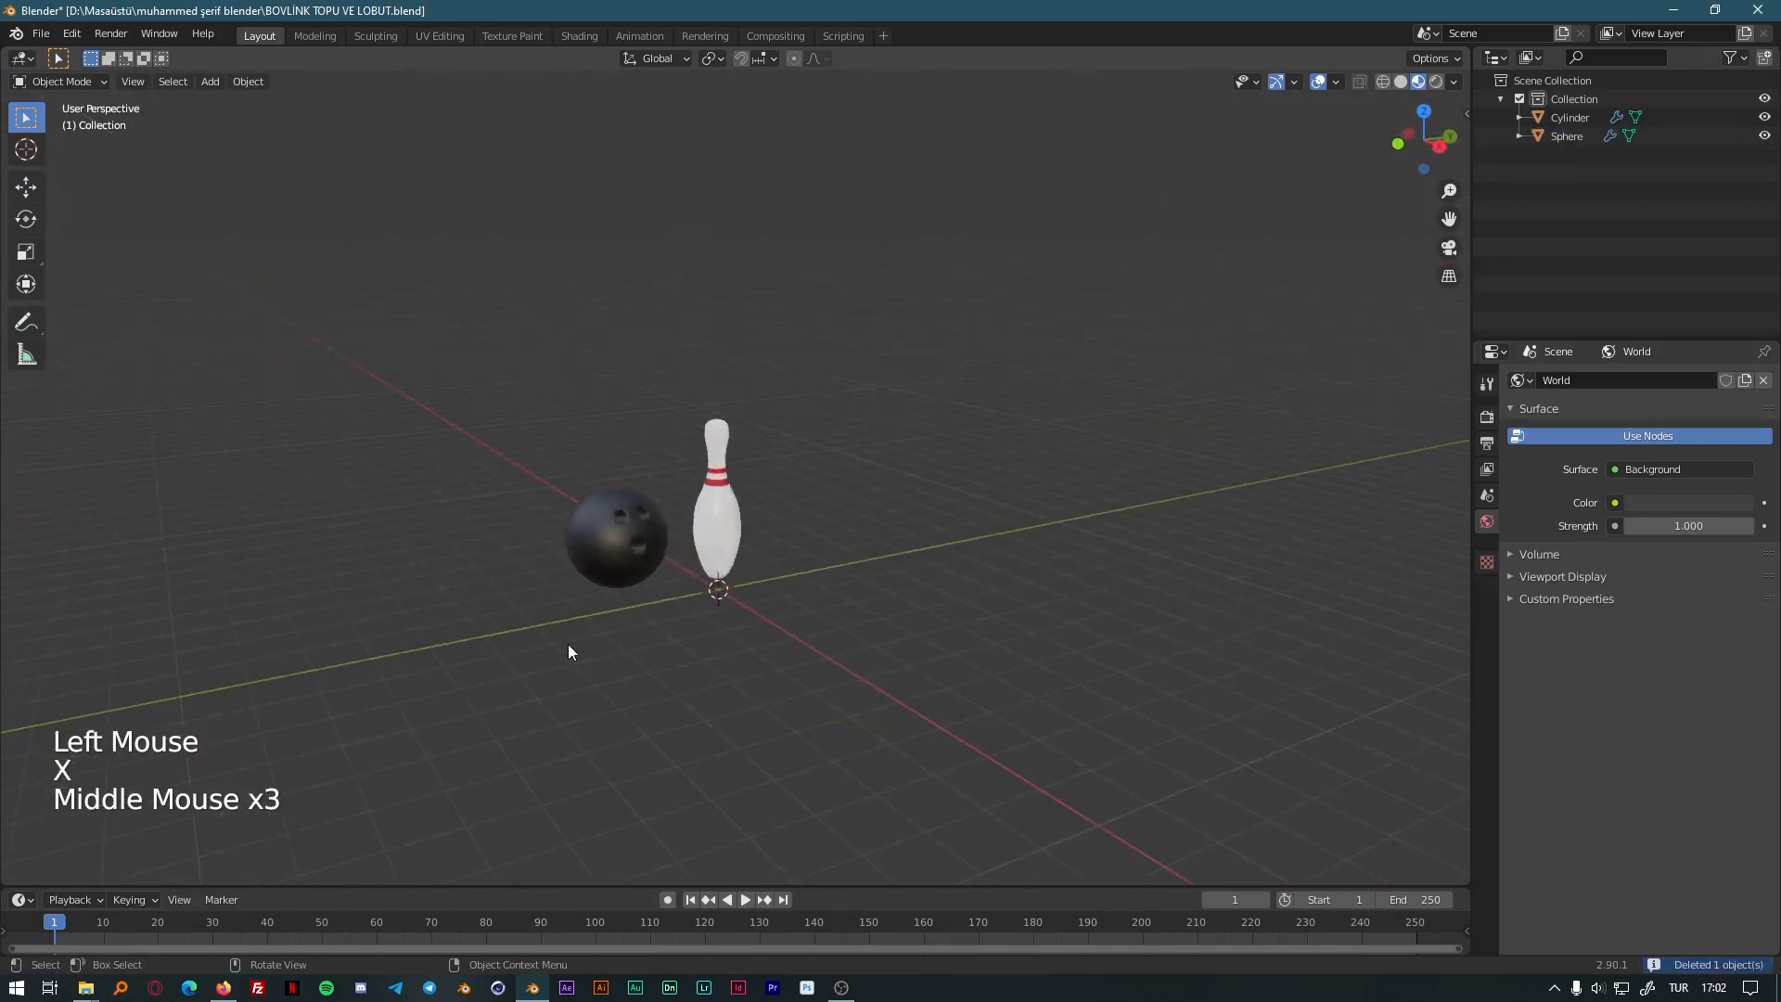